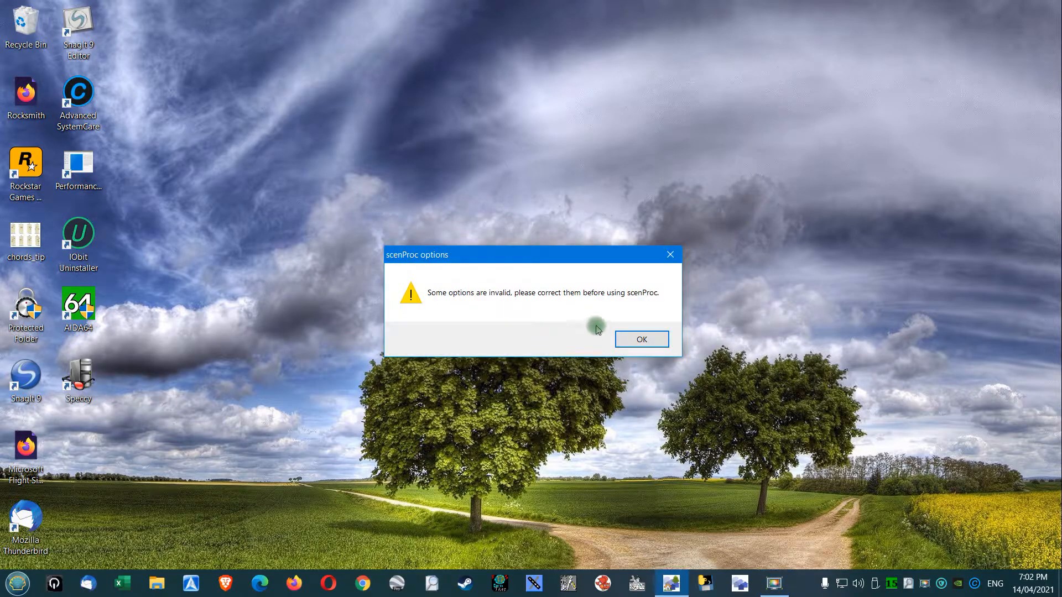
Try to save the scenProc options with all simulator and BGLComp paths left empty, and cancel the options dialog.
click(650, 338)
drag(197, 10, 476, 53)
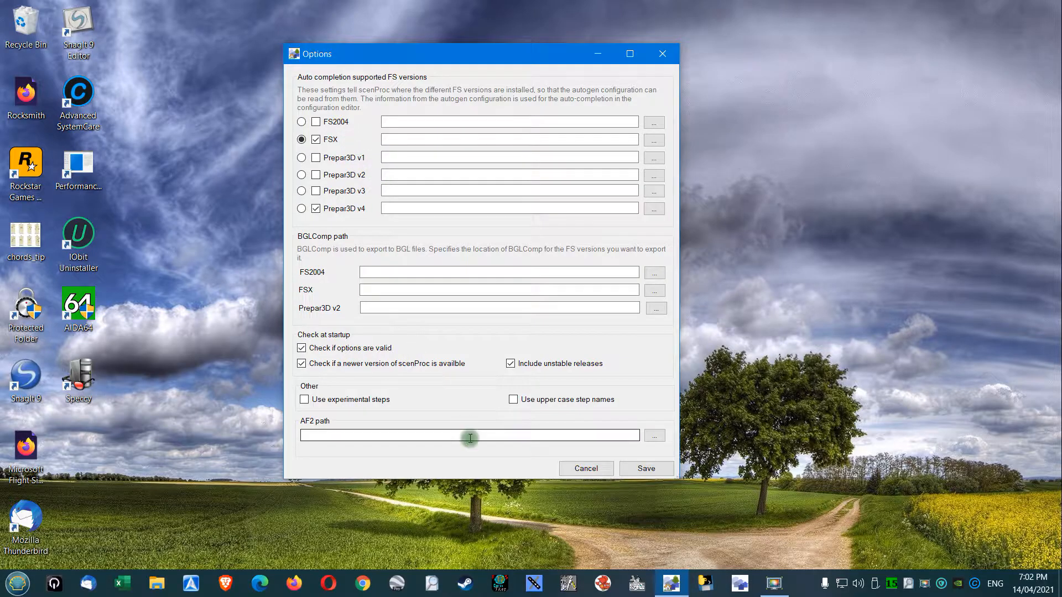
click(642, 470)
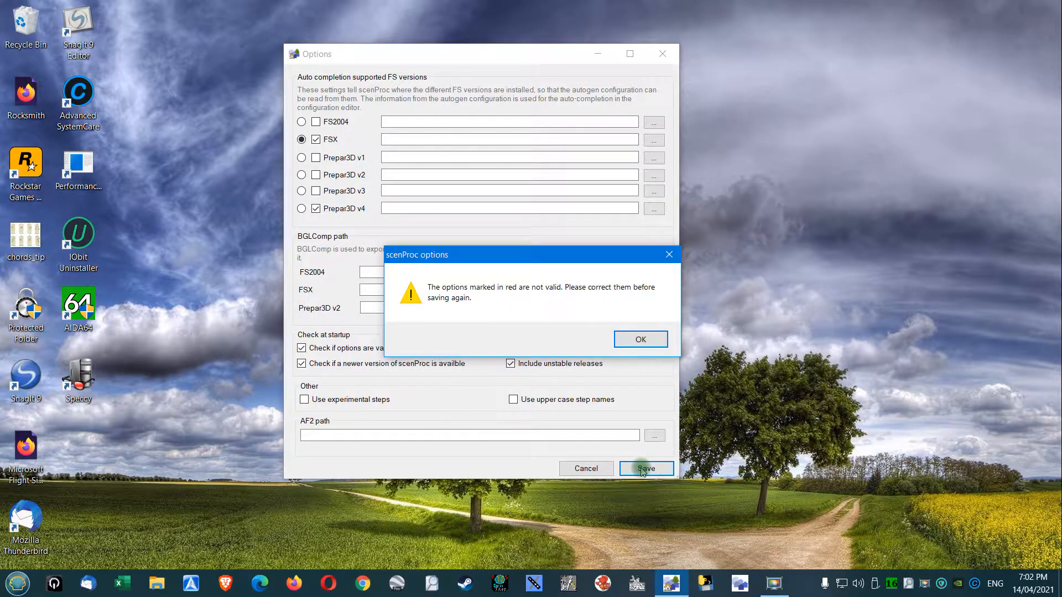
click(636, 338)
click(606, 469)
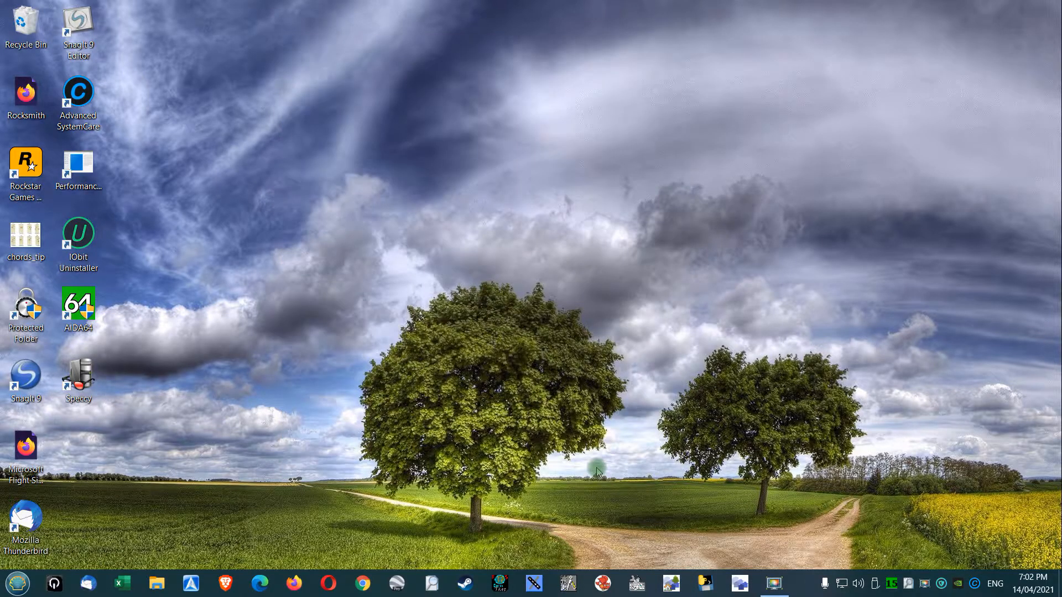
Launch scenProc again and dismiss its warning about invalid options.
click(676, 585)
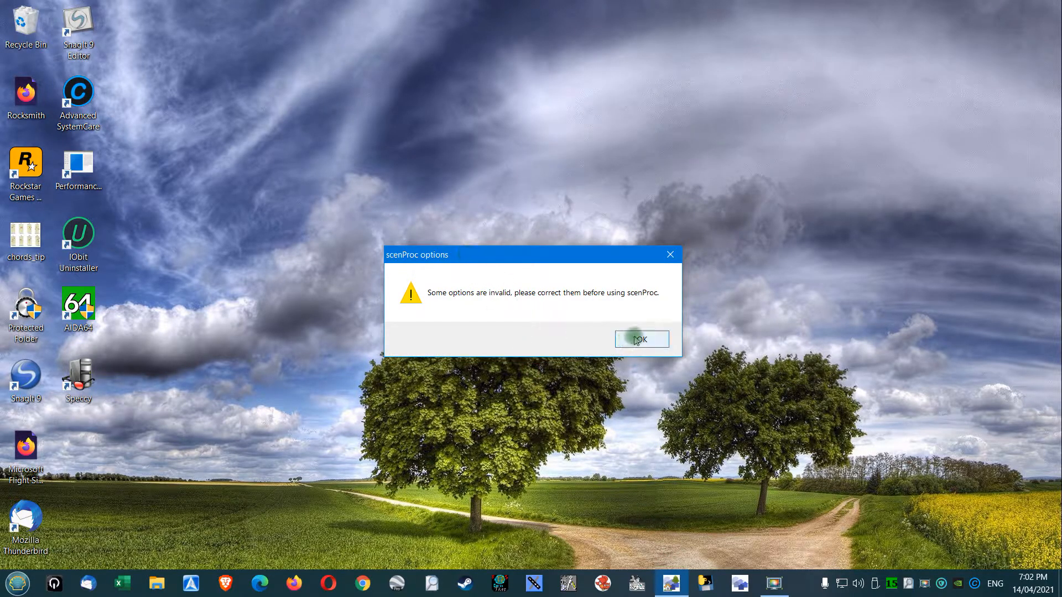
click(636, 339)
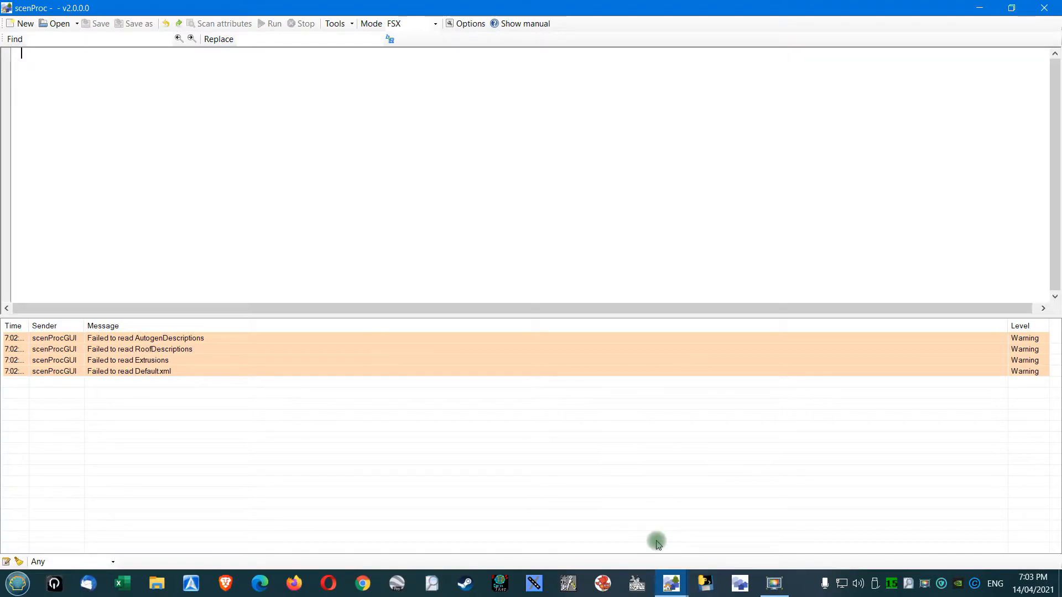
Launch Ortho4XP and reposition its main window on the desktop.
click(707, 583)
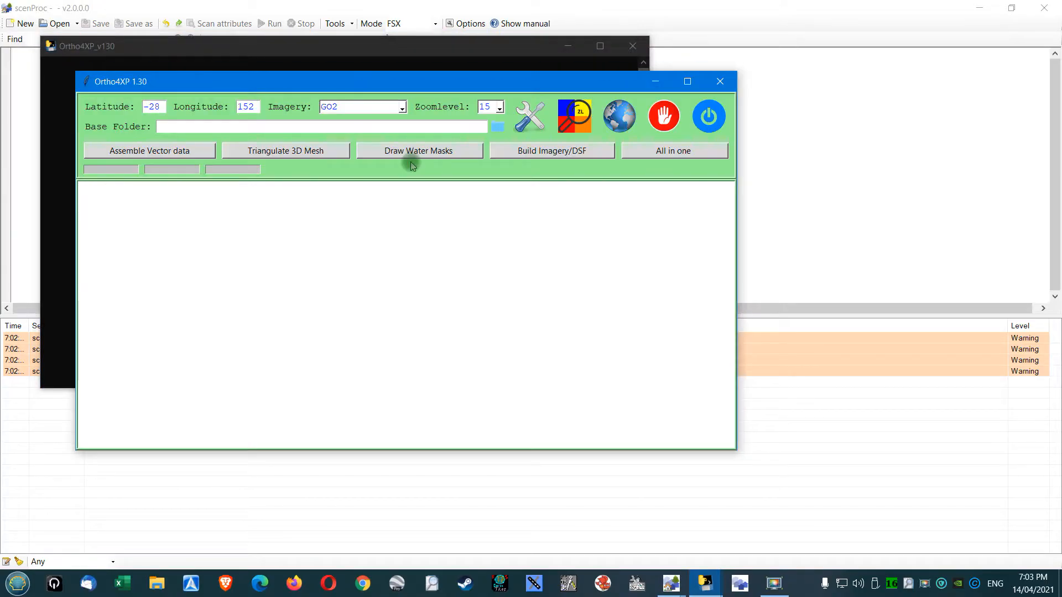
drag(411, 85, 487, 118)
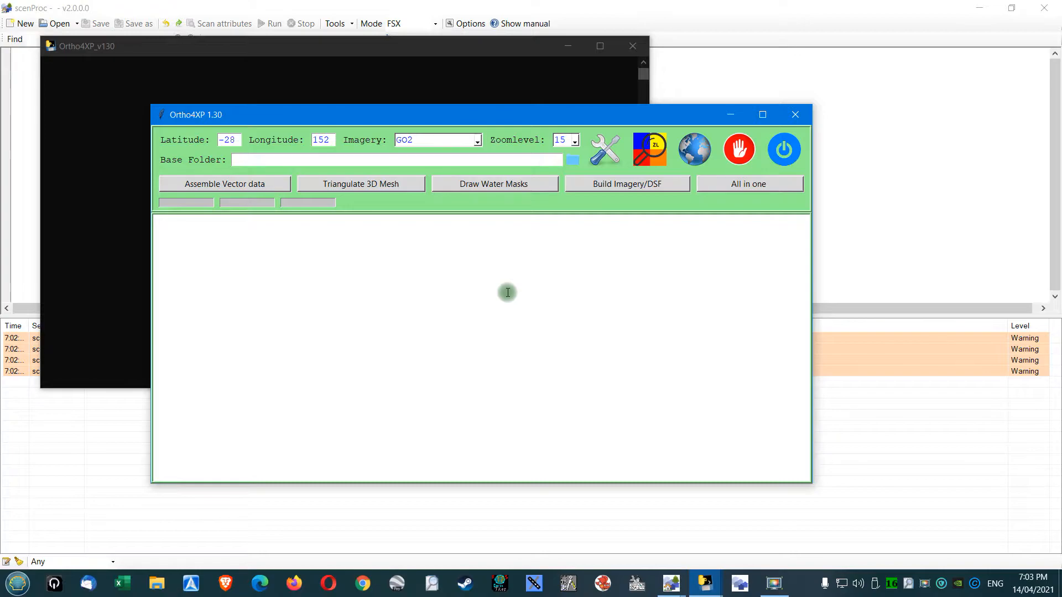
drag(483, 121, 547, 104)
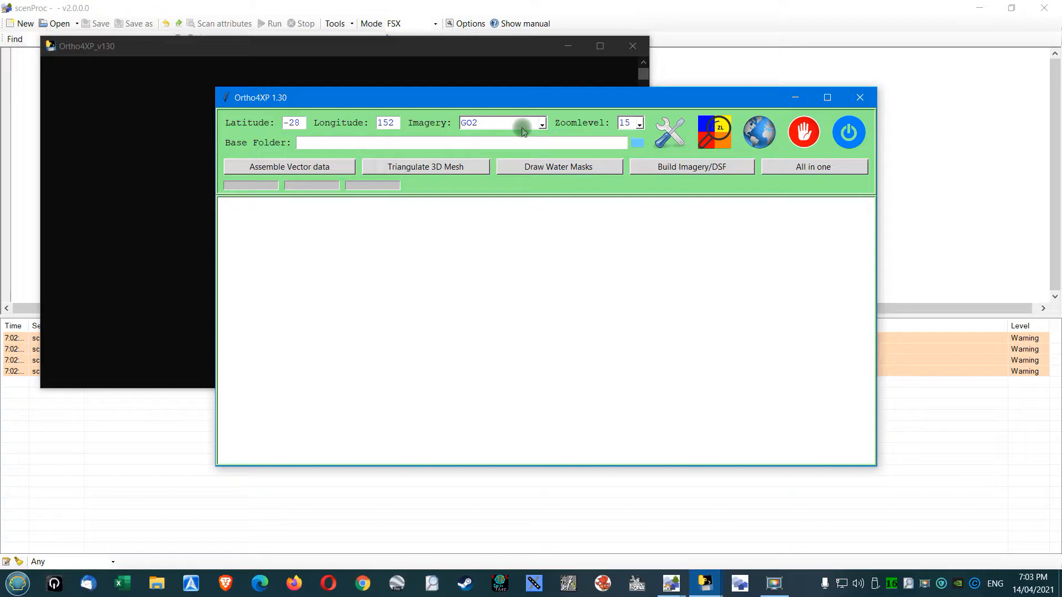
Add tile -28+152 to the batch and enable vector data, 3D mesh, water masks, imagery/DSF and ESP (FSX/P3D) building.
click(759, 132)
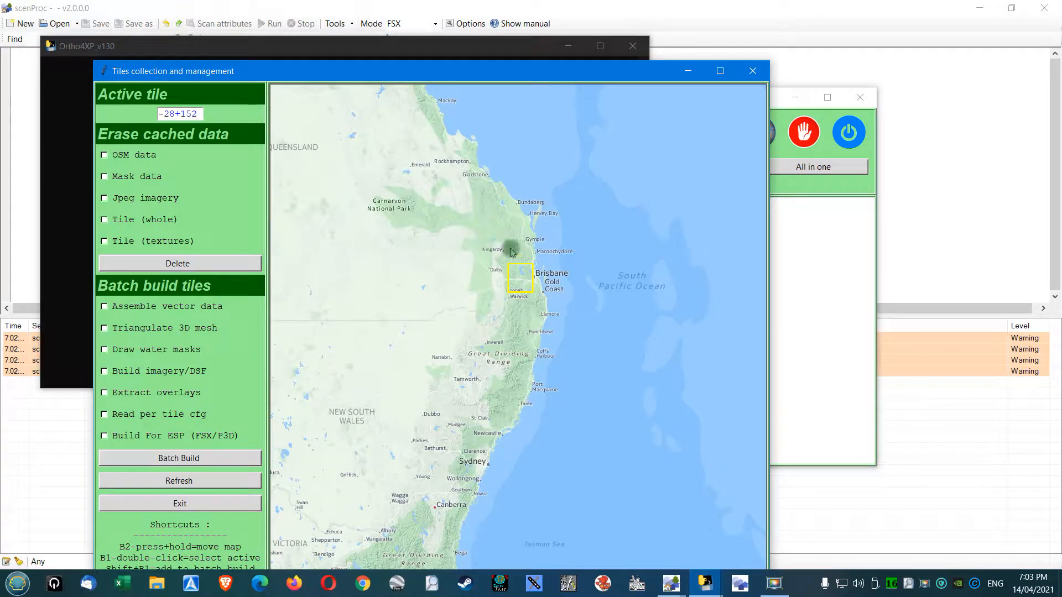
shift+click(521, 287)
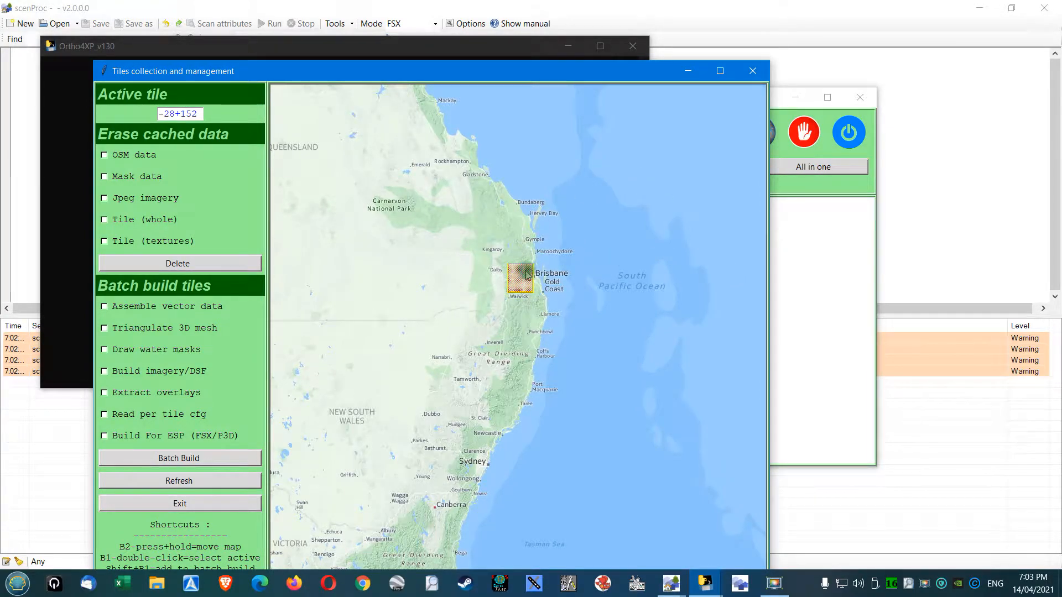
click(123, 307)
click(122, 328)
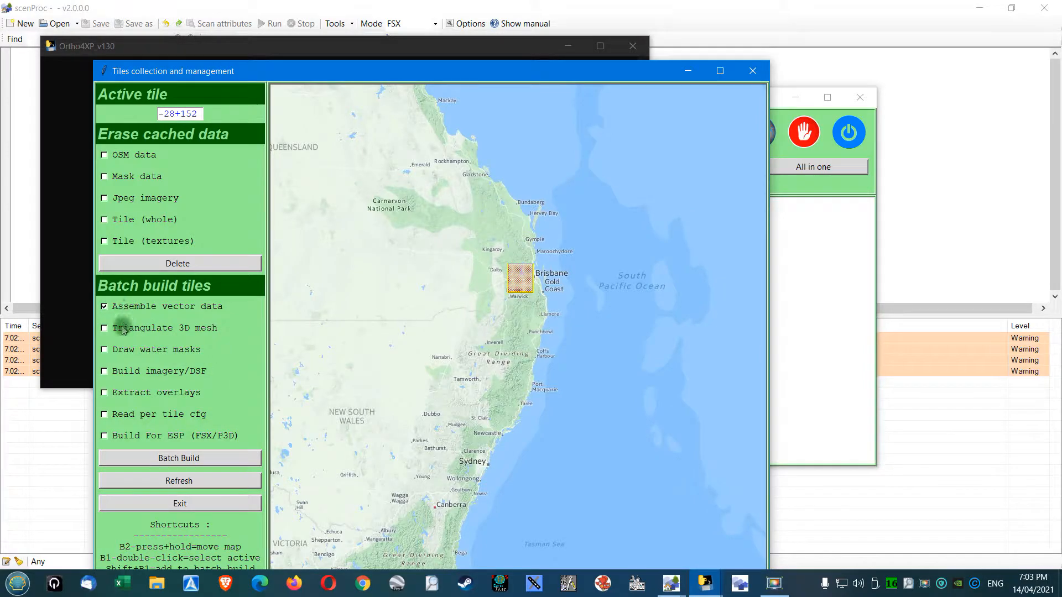
click(115, 354)
click(112, 373)
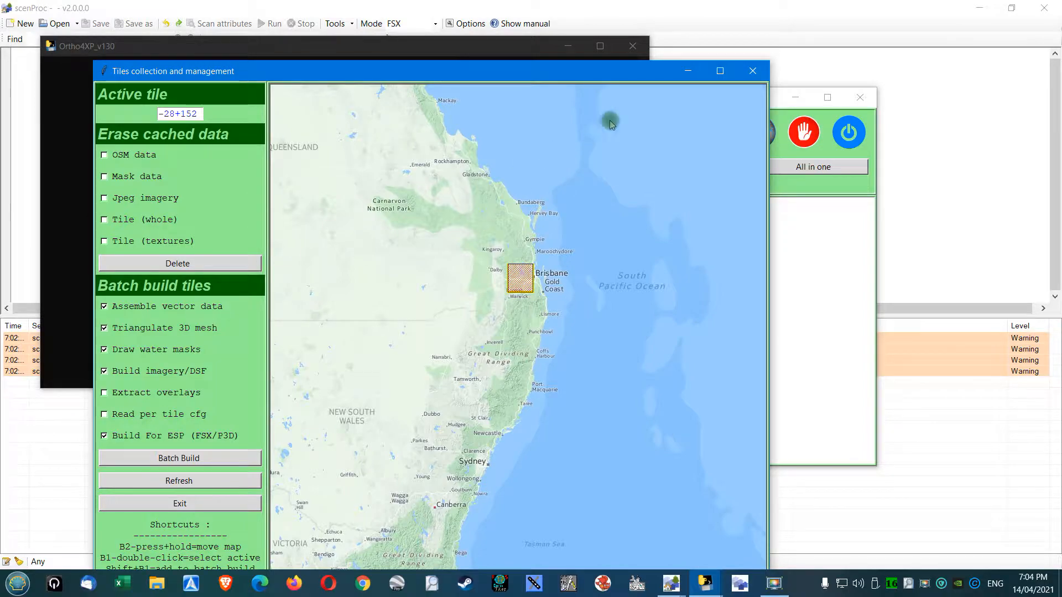
click(688, 71)
Preview the tile in a maximized custom zoomlevels window using source GO2 at zoom level 13.
drag(635, 92, 578, 104)
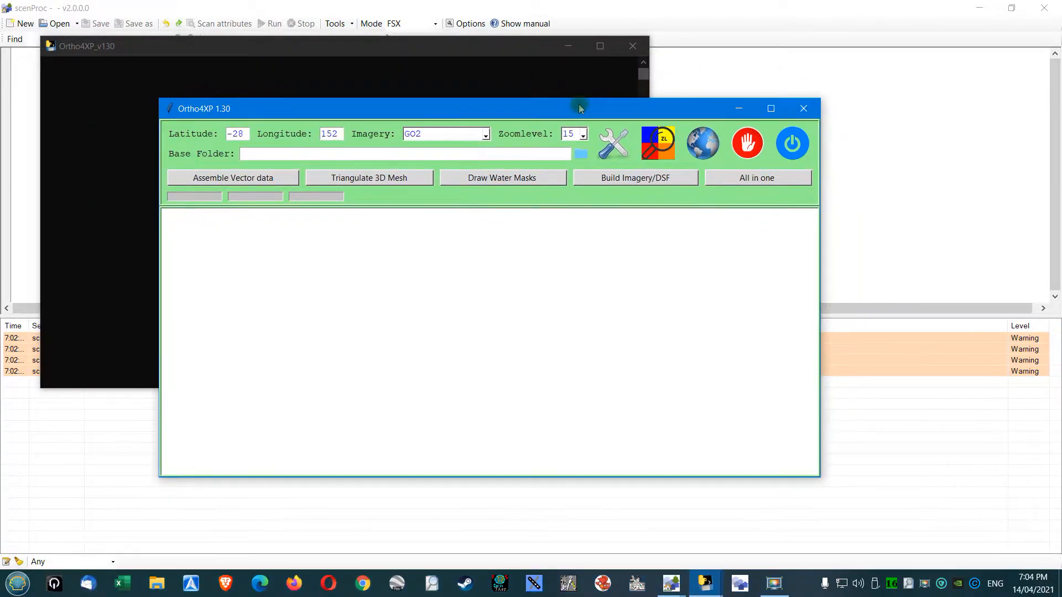
click(654, 150)
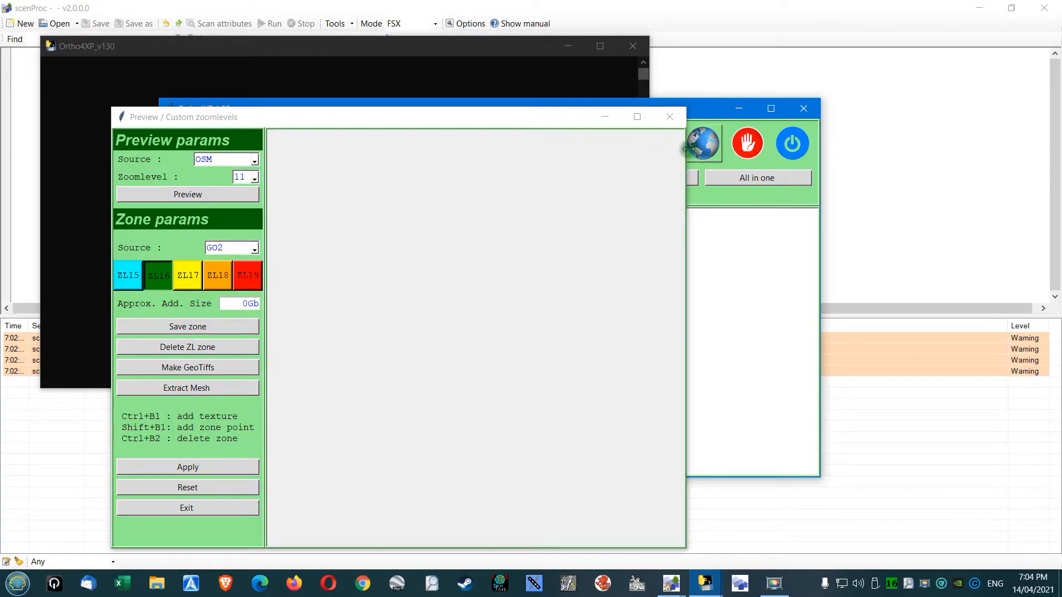
click(637, 116)
click(116, 49)
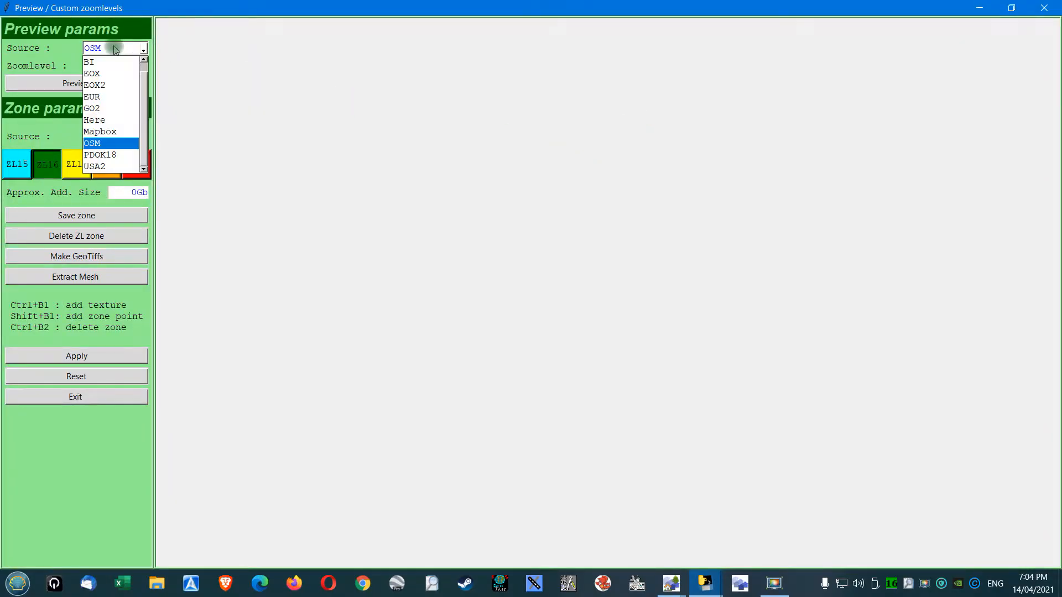
scroll(120, 70, up, 1)
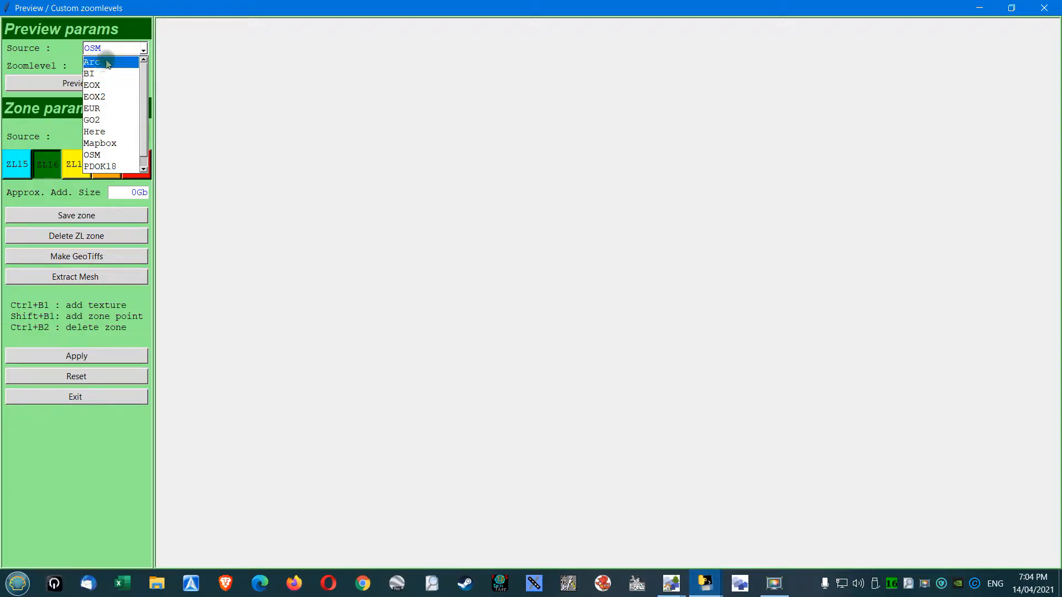
click(106, 119)
click(143, 66)
click(128, 115)
click(90, 84)
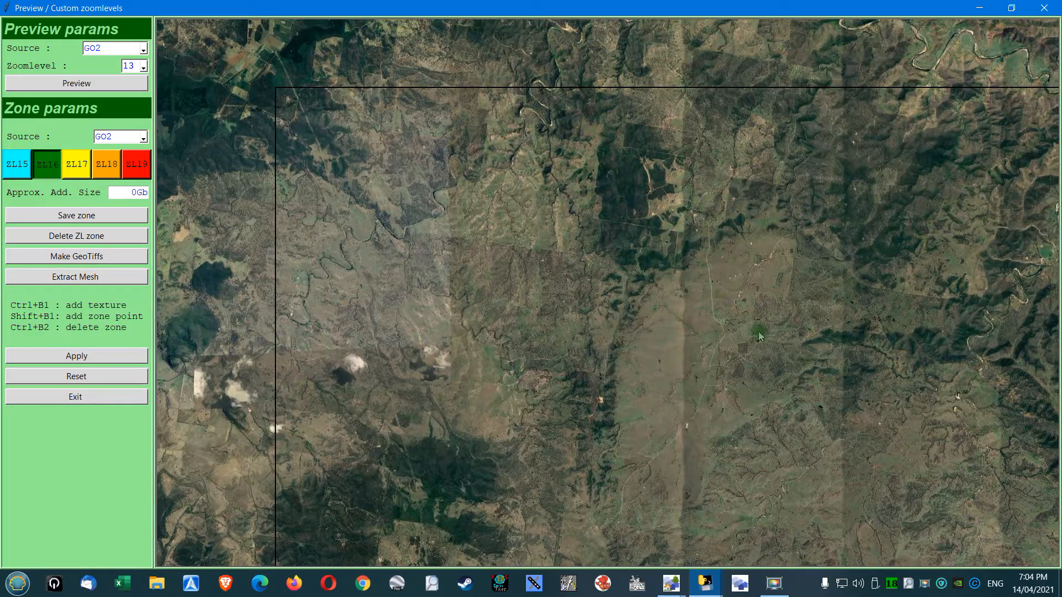
Set the custom zone parameters for the airfield area to ZL18 with Mapbox as the source.
drag(731, 408, 437, 173)
drag(760, 312, 450, 182)
drag(776, 357, 454, 83)
drag(505, 332, 574, 5)
drag(704, 364, 401, 18)
drag(751, 322, 437, 94)
drag(463, 178, 520, 246)
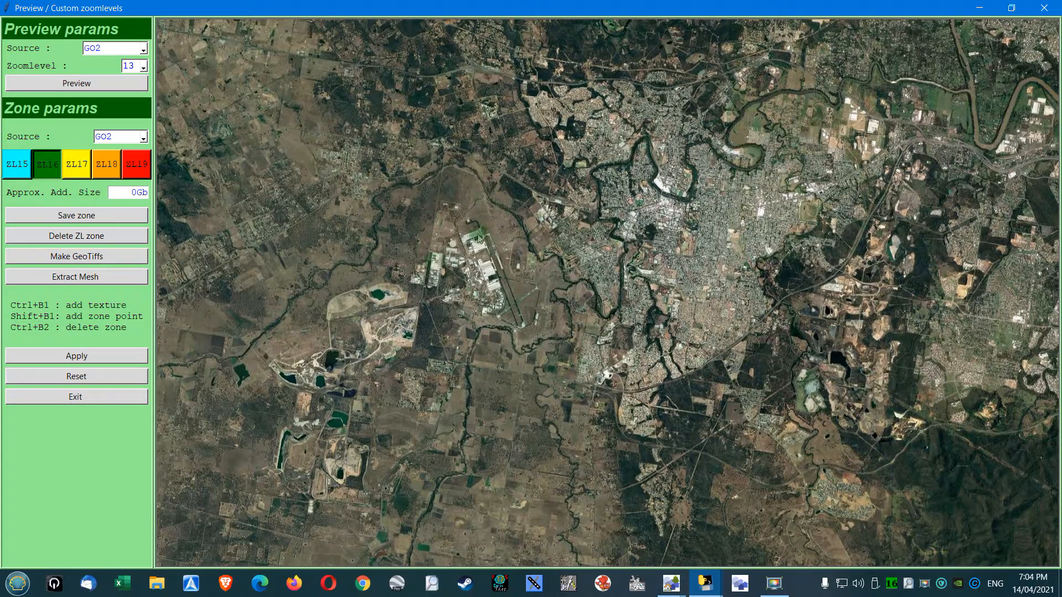
click(107, 169)
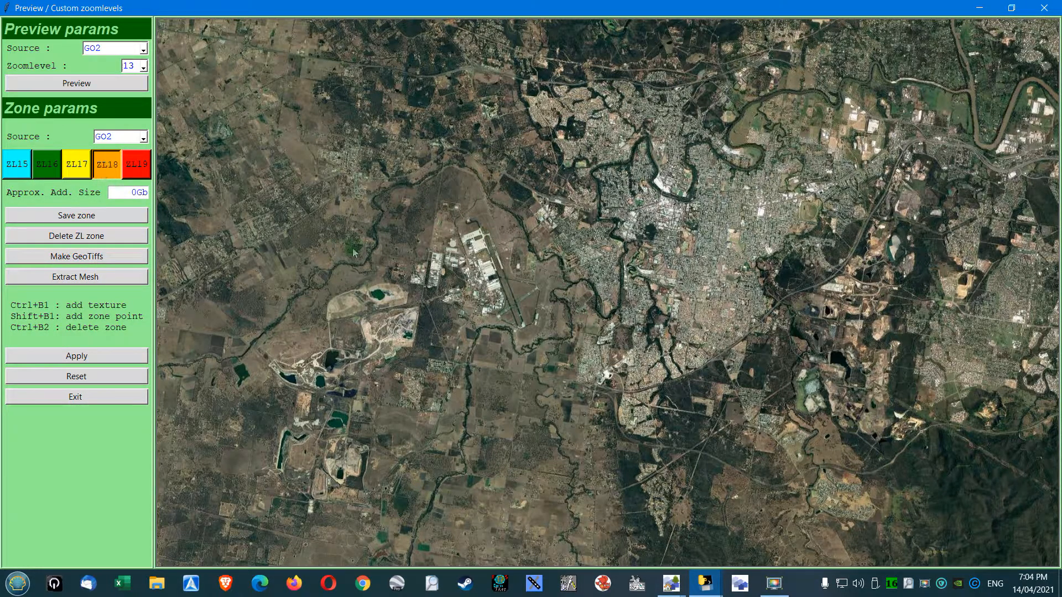
click(116, 137)
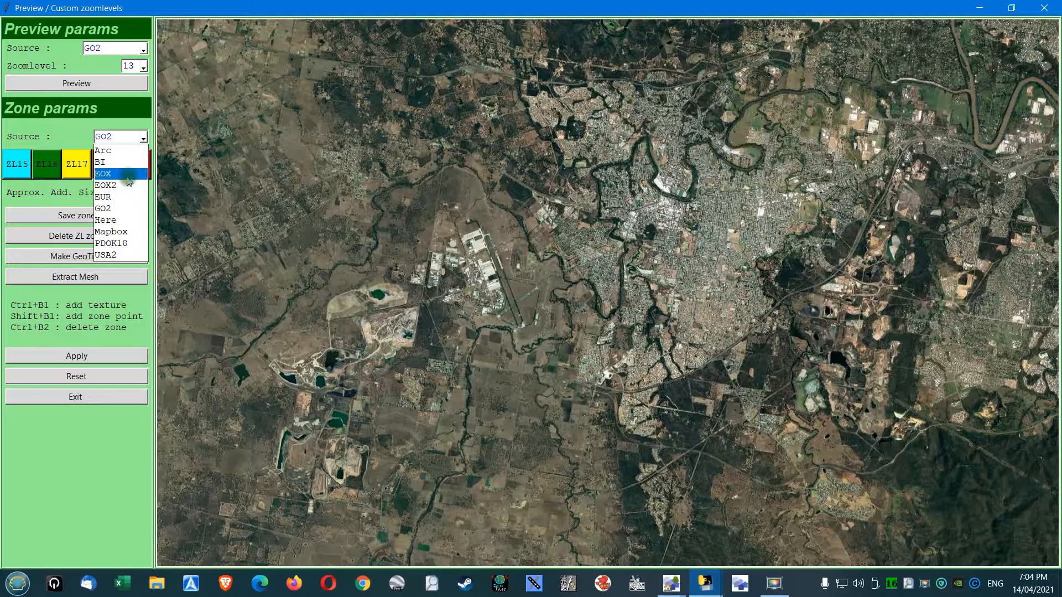
click(120, 234)
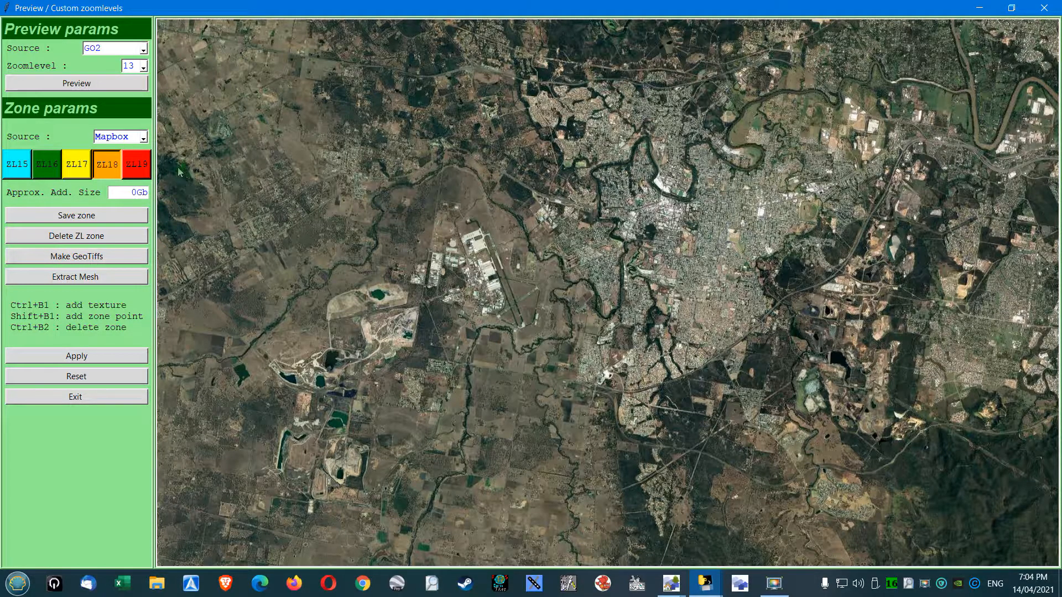
Add a five-by-five block of ZL18 textures covering the airfield and its surroundings west of the city.
ctrl+click(410, 176)
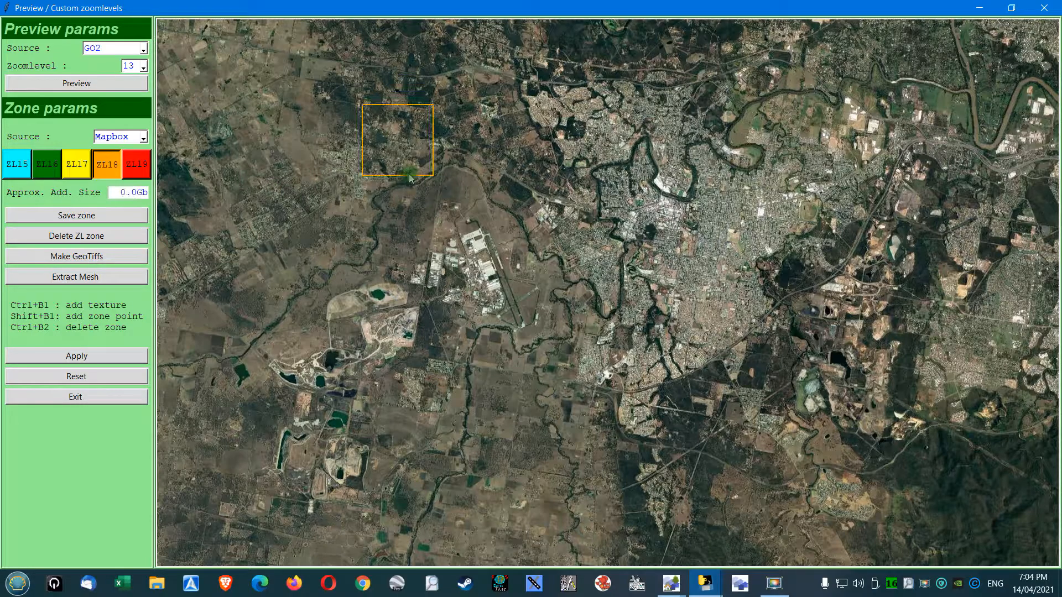
ctrl+click(449, 163)
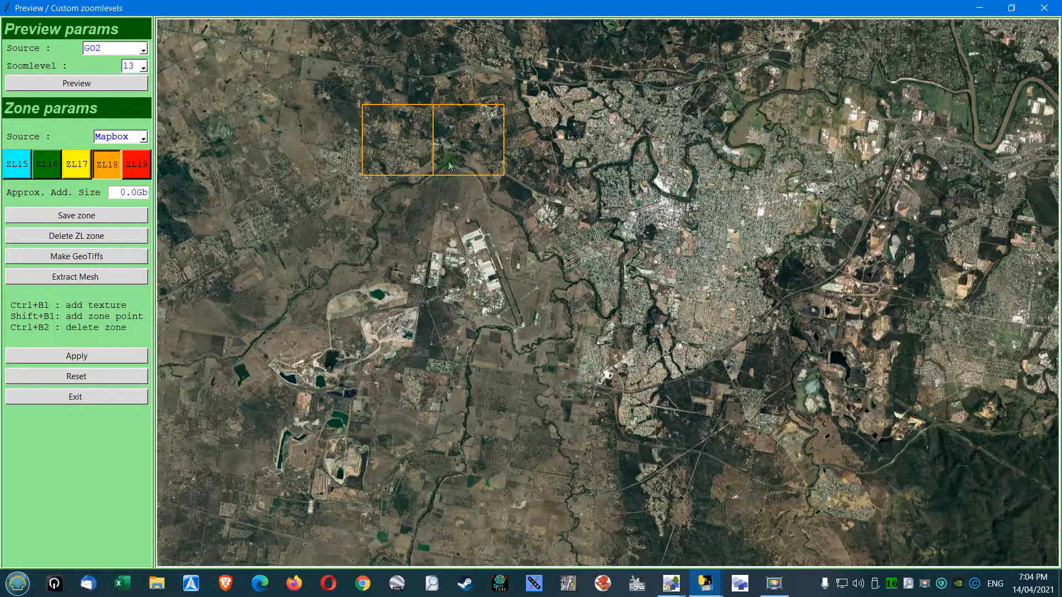
ctrl+click(520, 162)
ctrl+click(590, 154)
ctrl+click(338, 160)
ctrl+click(330, 201)
ctrl+click(402, 213)
ctrl+click(467, 215)
ctrl+click(539, 220)
ctrl+click(607, 219)
ctrl+click(603, 279)
ctrl+click(521, 293)
ctrl+click(457, 291)
ctrl+click(387, 293)
ctrl+click(335, 286)
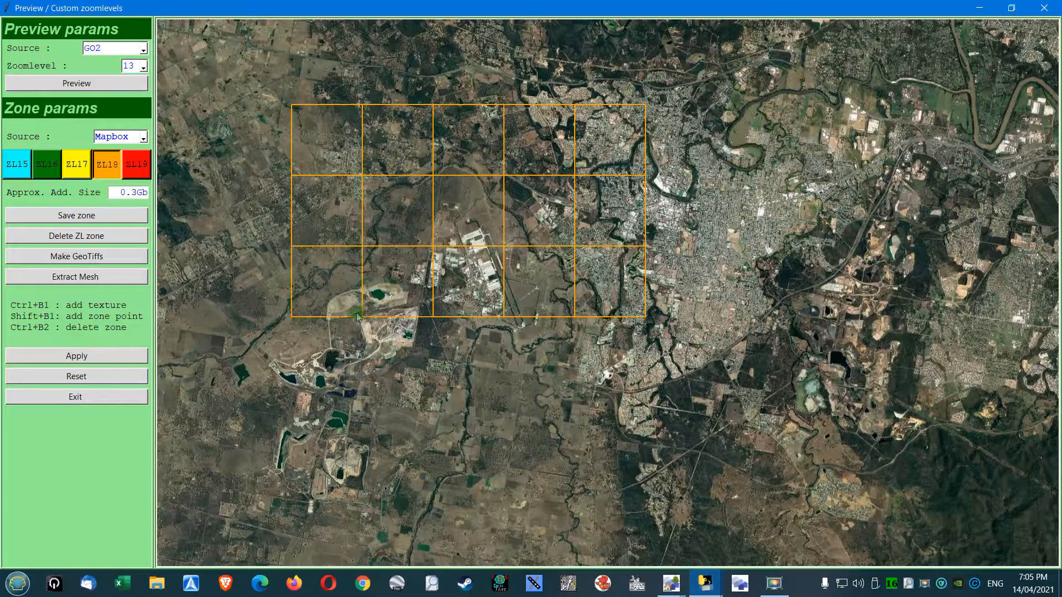
ctrl+click(347, 370)
ctrl+click(398, 373)
ctrl+click(458, 373)
ctrl+click(520, 364)
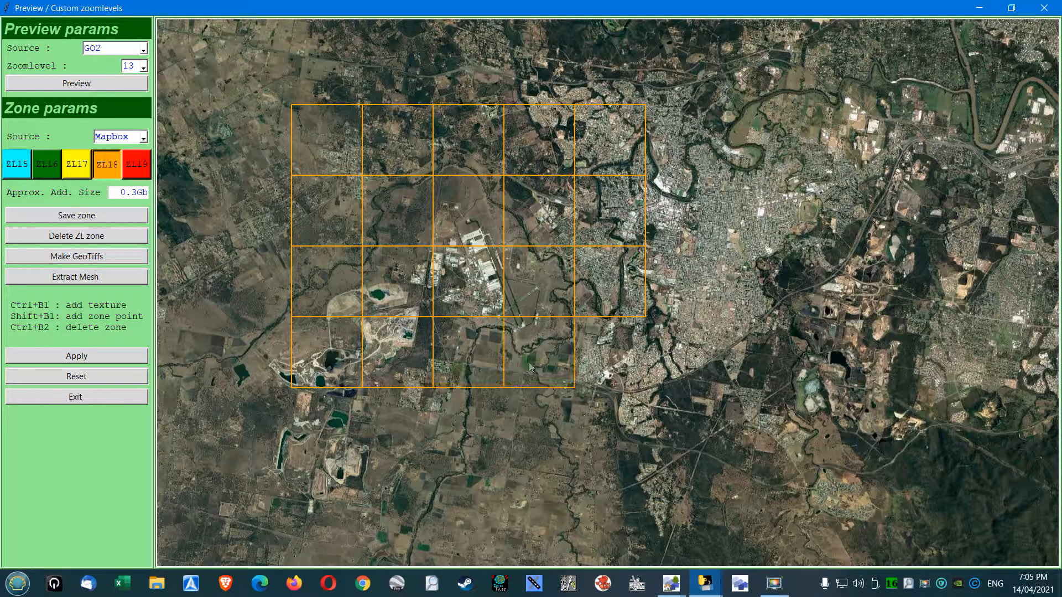
ctrl+click(624, 419)
ctrl+click(518, 415)
ctrl+click(462, 421)
ctrl+click(394, 416)
ctrl+click(347, 420)
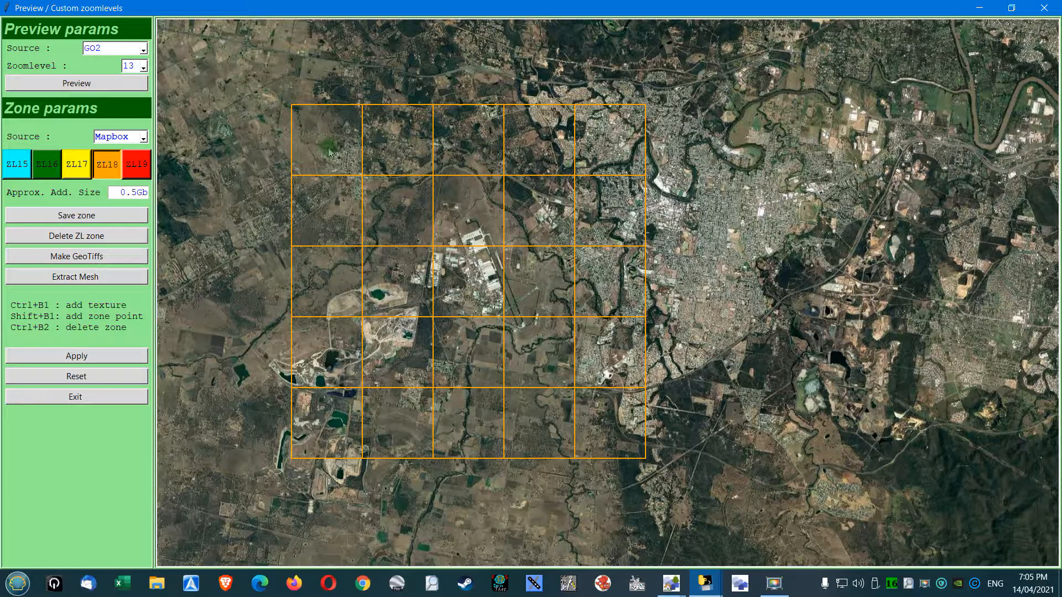
Remove the westernmost column of textures from the block, save the zone and exit the preview.
ctrl+right_click(334, 218)
ctrl+right_click(335, 282)
ctrl+right_click(335, 351)
ctrl+right_click(337, 409)
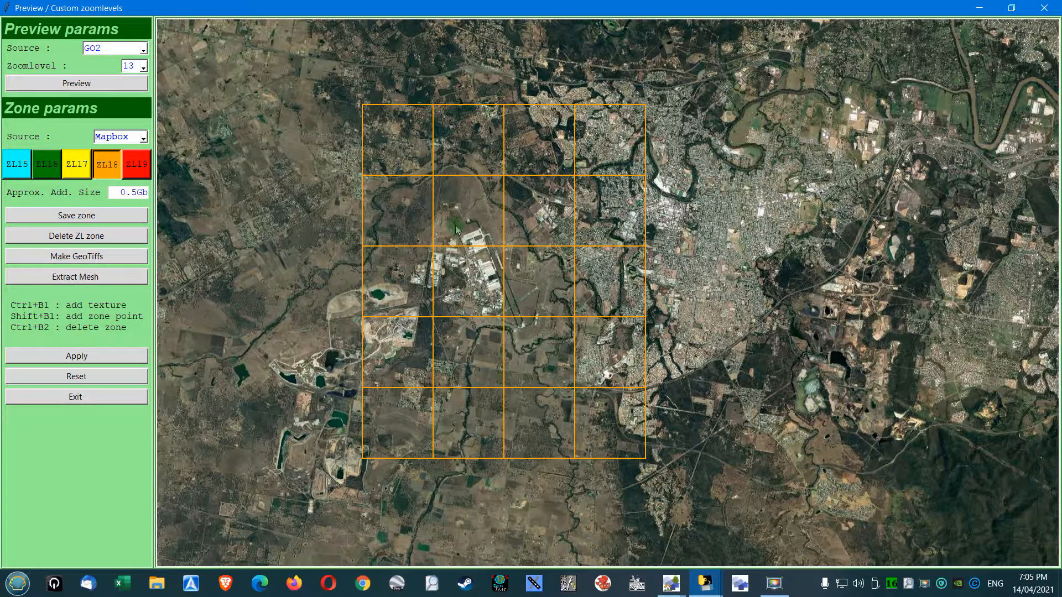
click(75, 215)
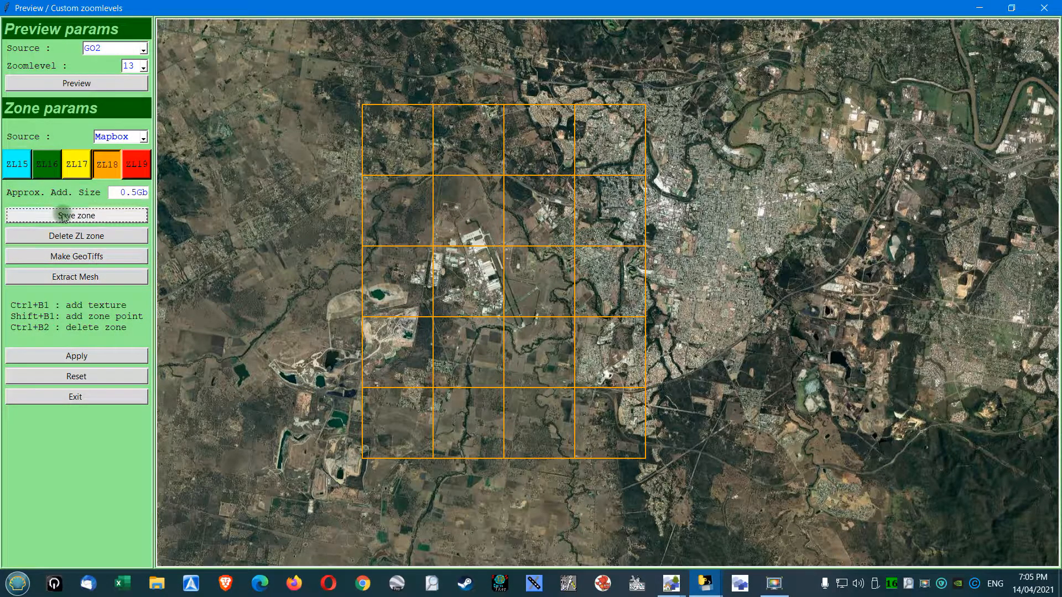
click(72, 397)
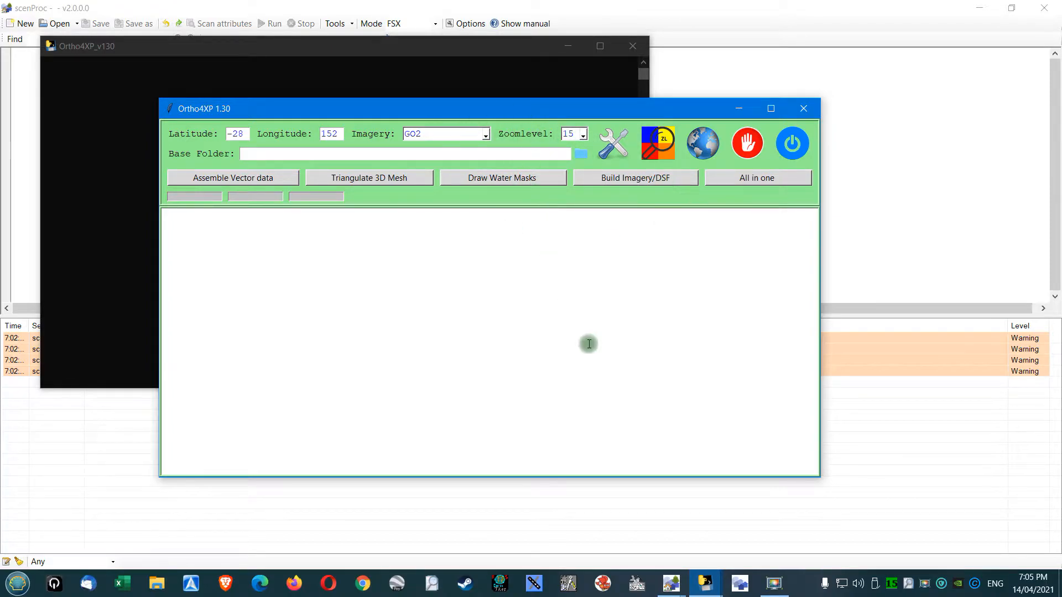
Restore the tile collection window, and set the base imagery to GO2 at zoom level 12 in the main window.
mouse_move(707, 582)
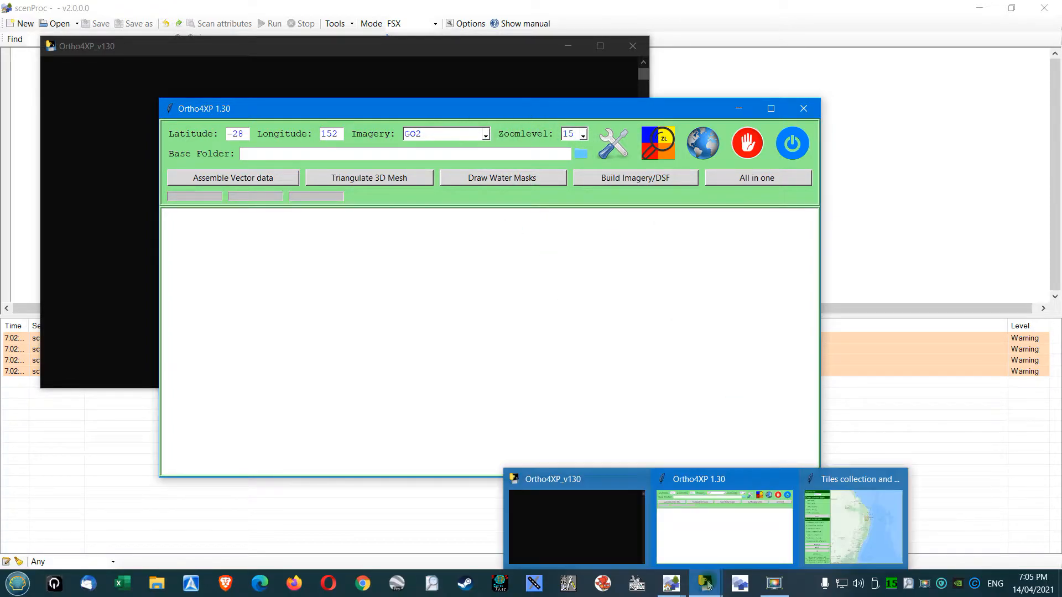
click(826, 535)
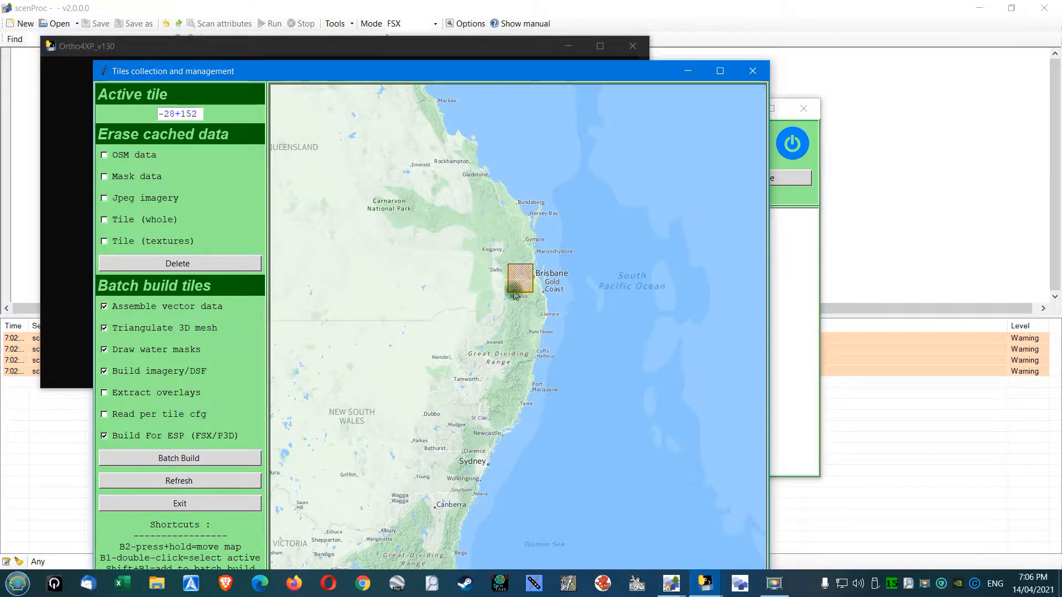
click(774, 242)
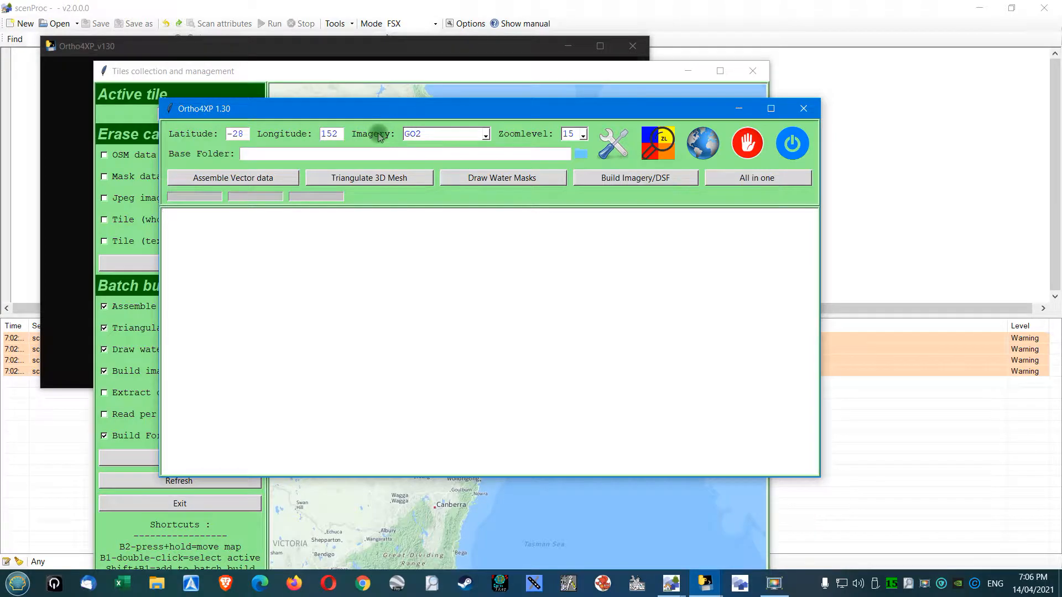
click(486, 136)
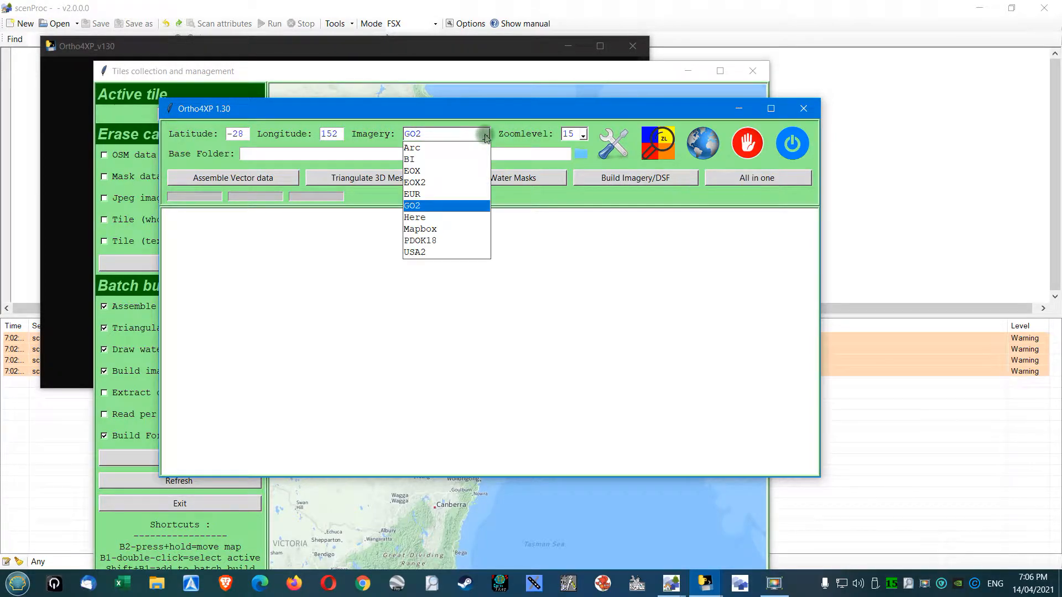
click(464, 205)
click(583, 136)
click(578, 148)
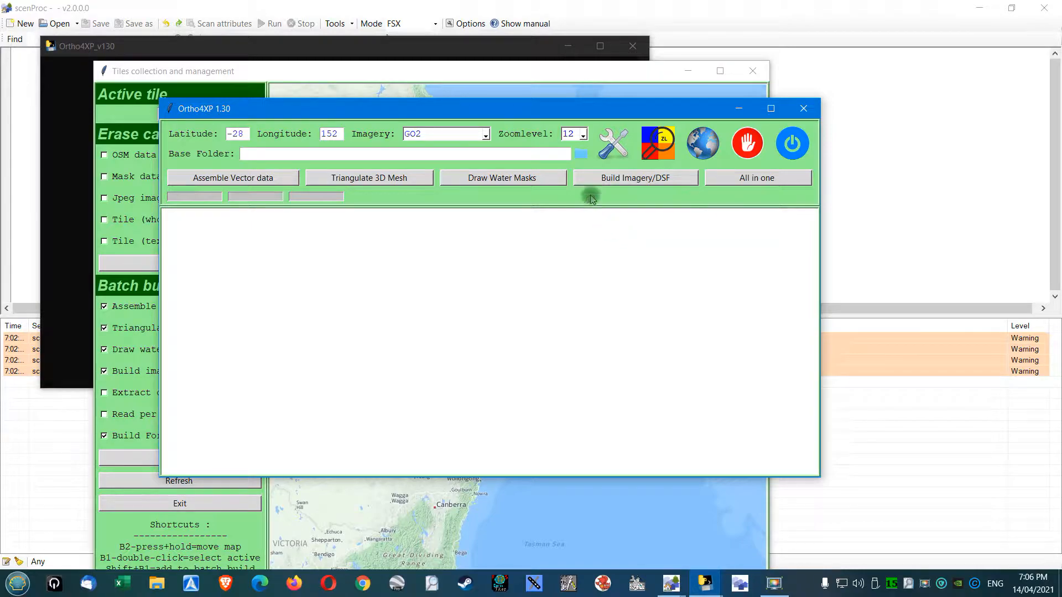
Open the Ortho4XP configuration, reposition the overlapping windows so every setting is reachable, apply the settings and exit the configuration.
click(609, 142)
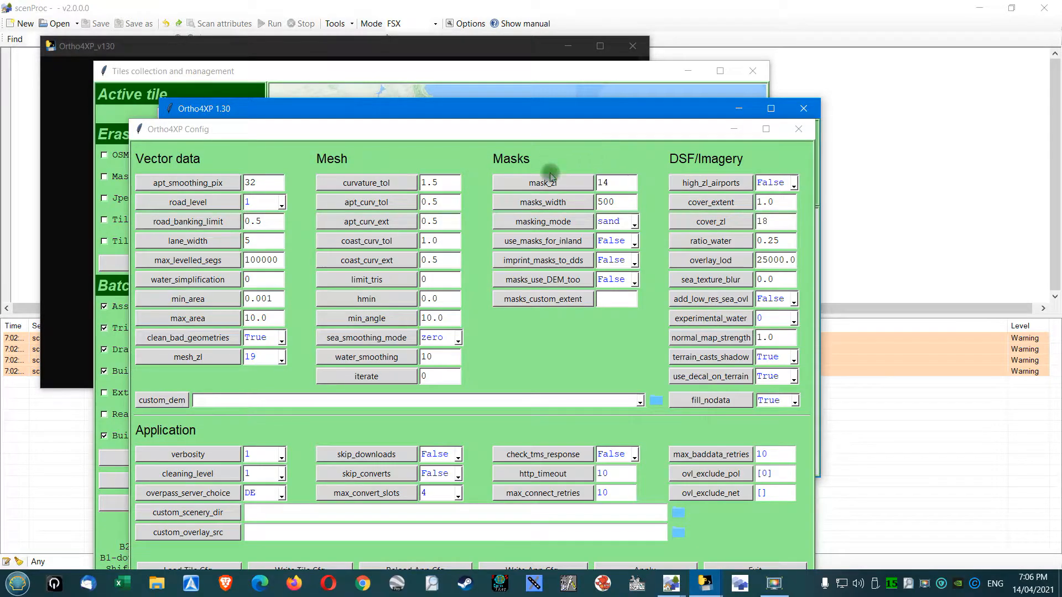
drag(388, 111, 427, 61)
drag(413, 140, 509, 81)
mouse_move(158, 71)
mouse_down()
mouse_move(132, 66)
mouse_move(159, 64)
mouse_up()
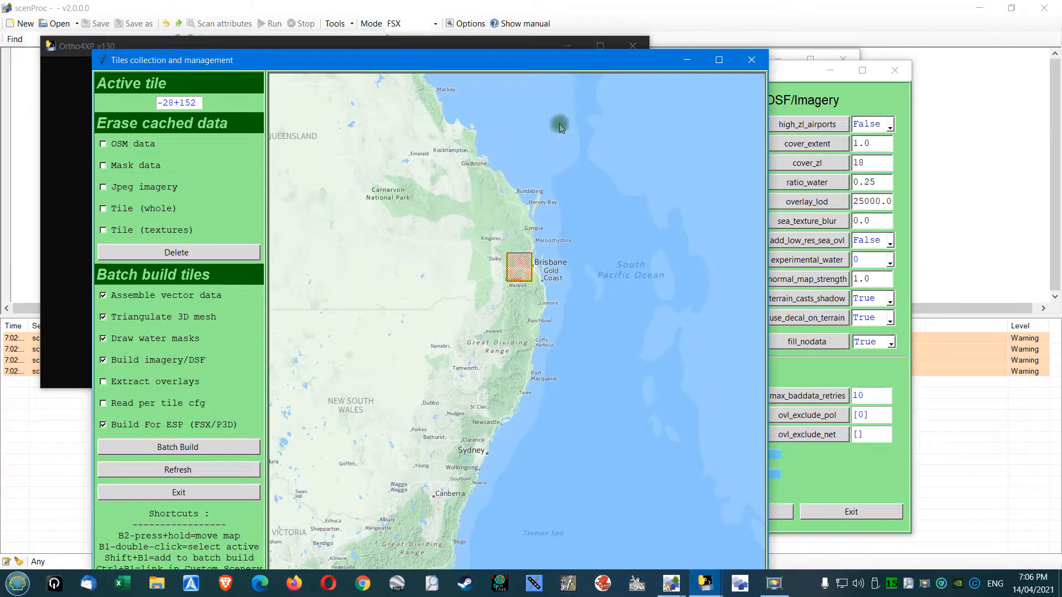
click(781, 76)
drag(605, 77, 581, 50)
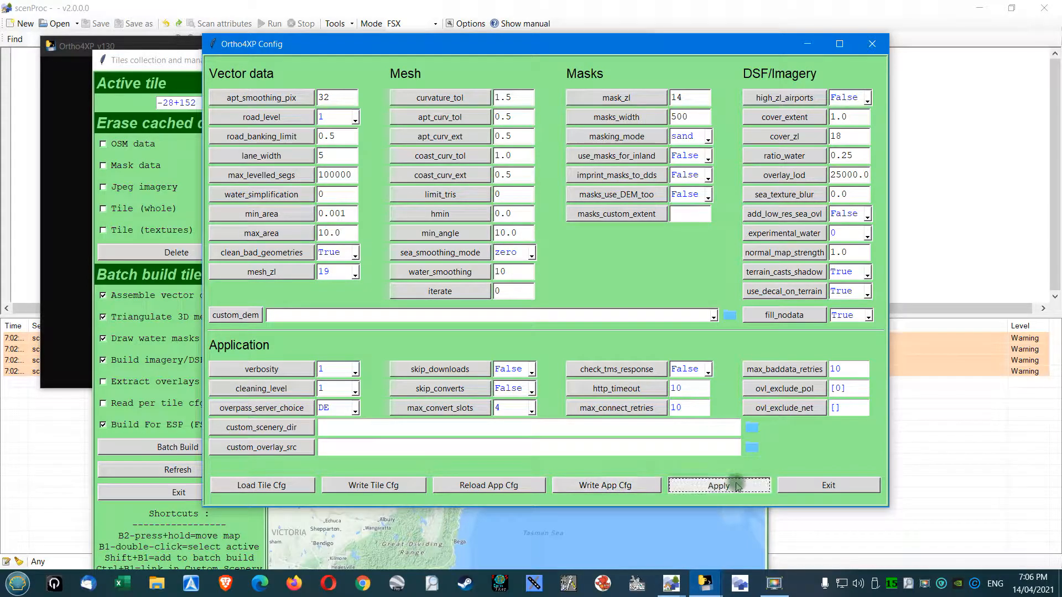
click(802, 489)
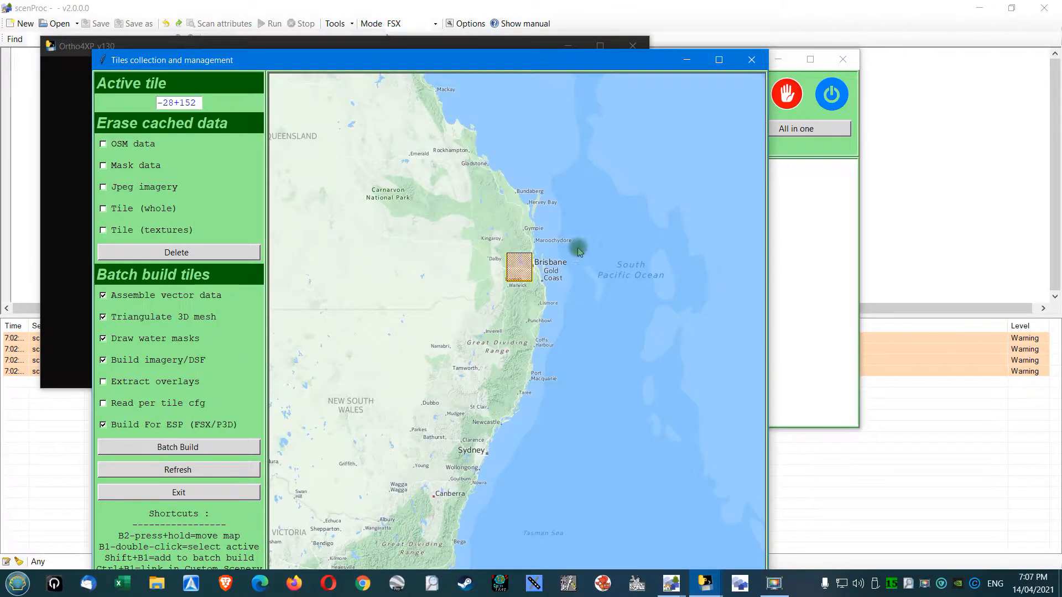
Start the batch build for tile -28+152 and minimise the Ortho4XP windows to switch to scenProc.
click(178, 446)
click(838, 261)
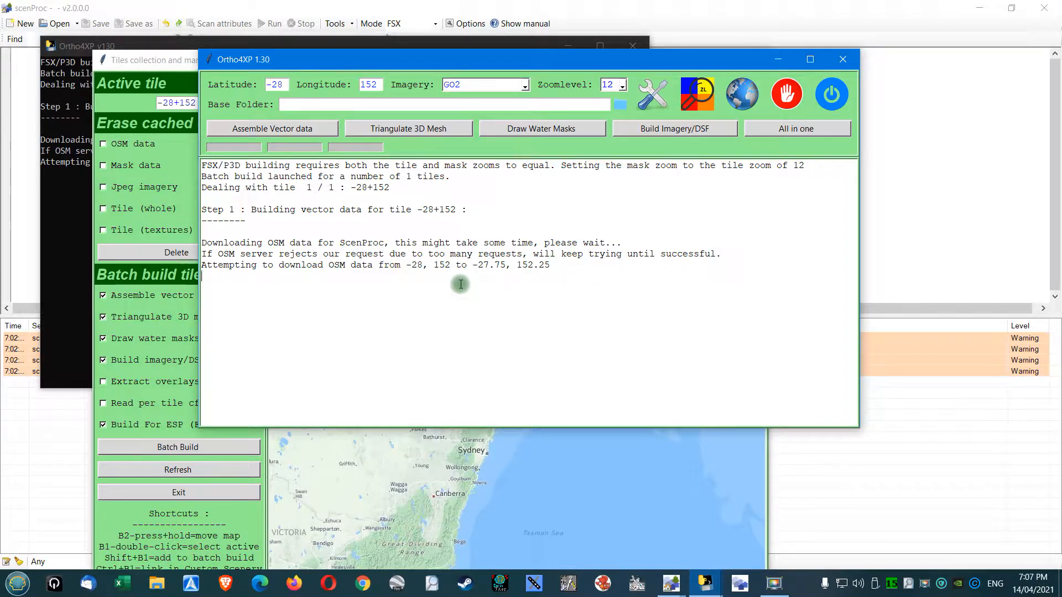
click(779, 59)
click(690, 60)
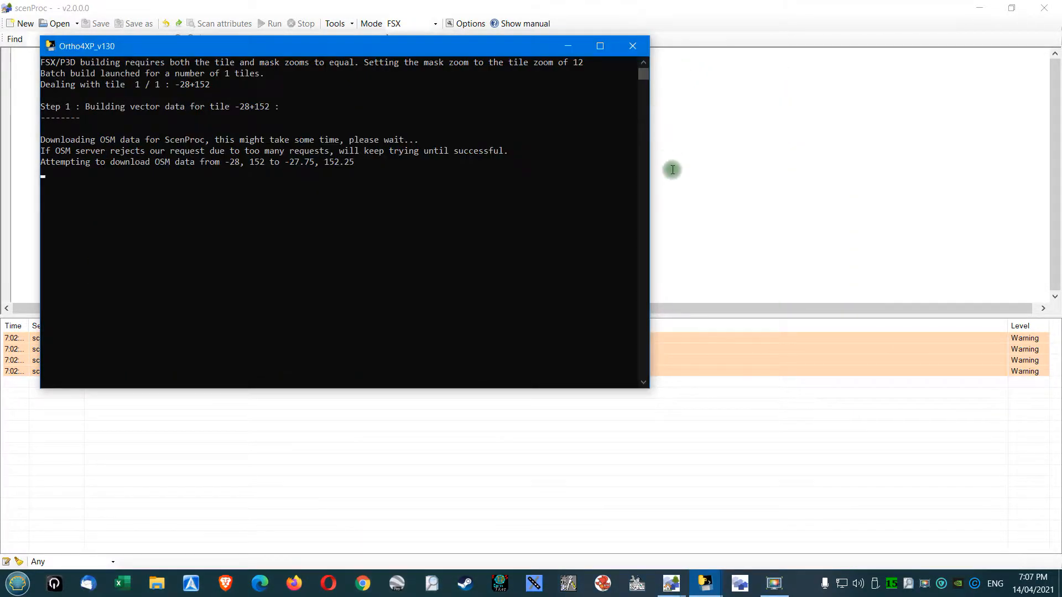
click(569, 47)
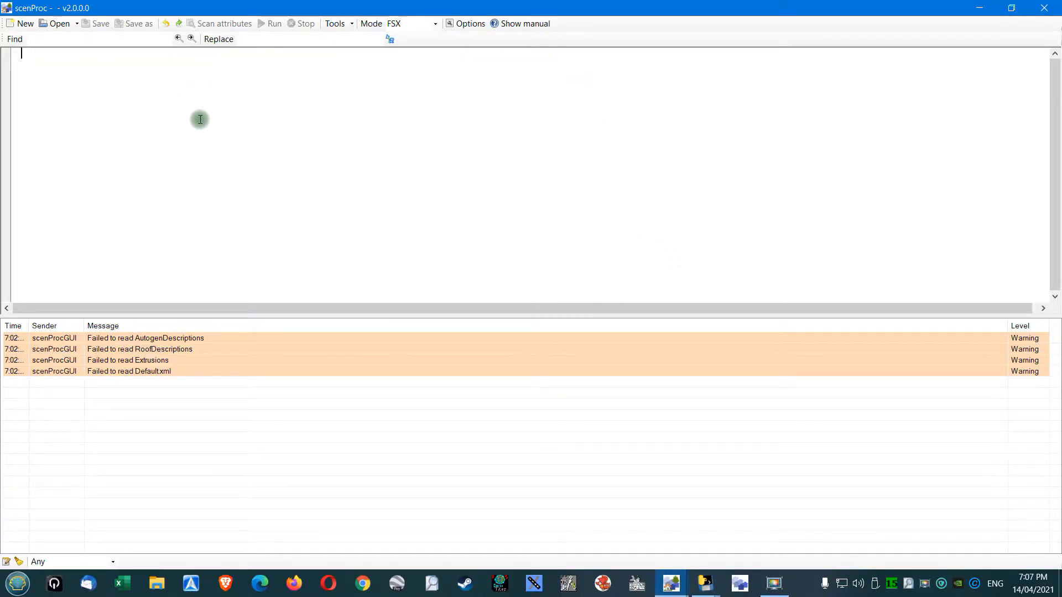
Start opening a scenProc configuration and look through the SPC files in the ScenProc folder.
click(57, 23)
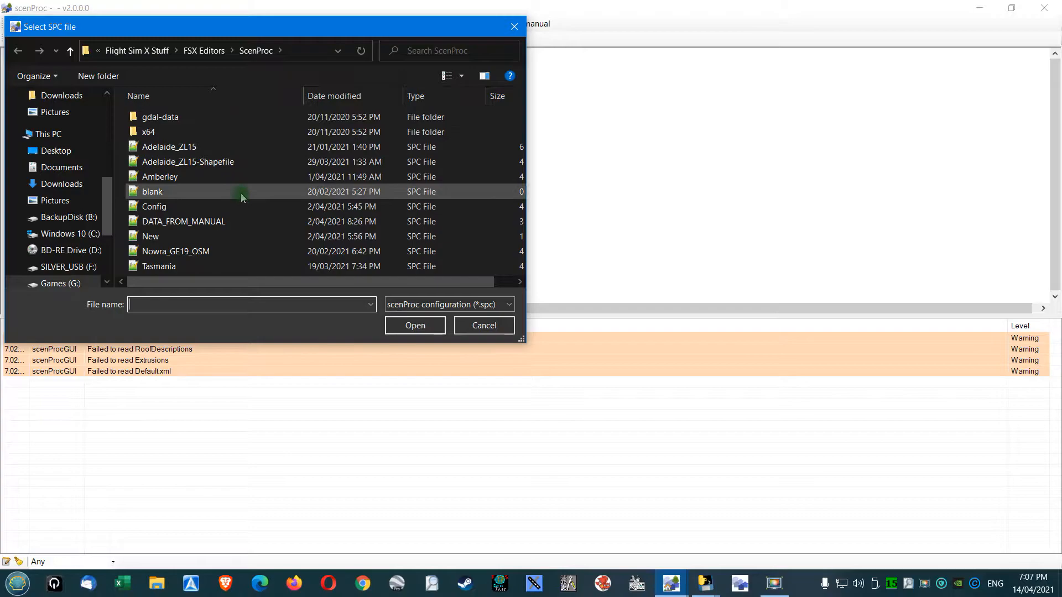
click(217, 162)
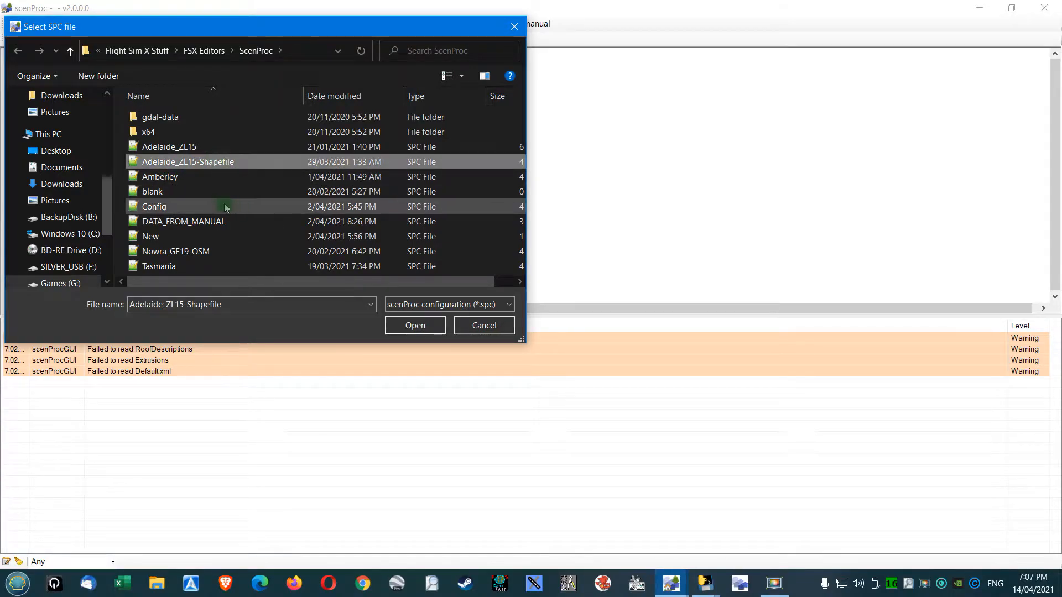
click(247, 148)
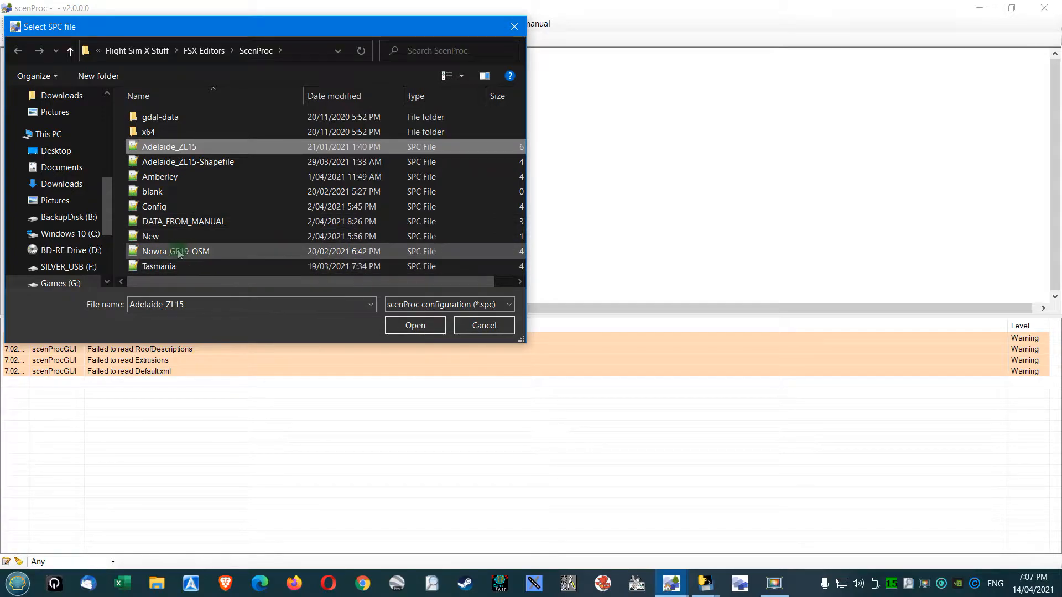
click(229, 253)
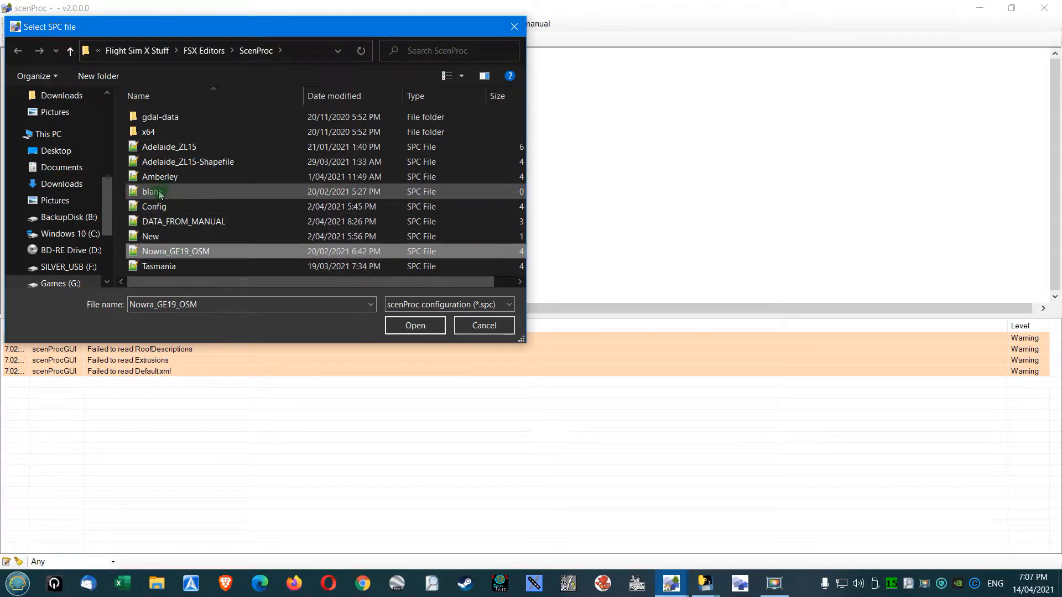
Browse to the ScenProc_configs folder inside Other\Ortho4XP on the Games (G:) drive.
scroll(112, 210, up, 5)
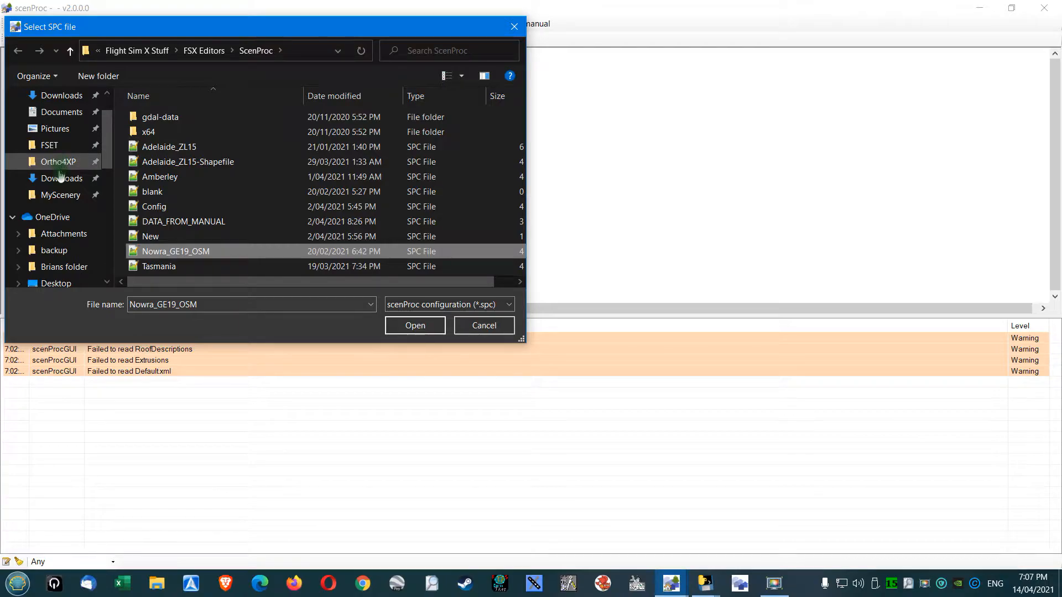
click(59, 113)
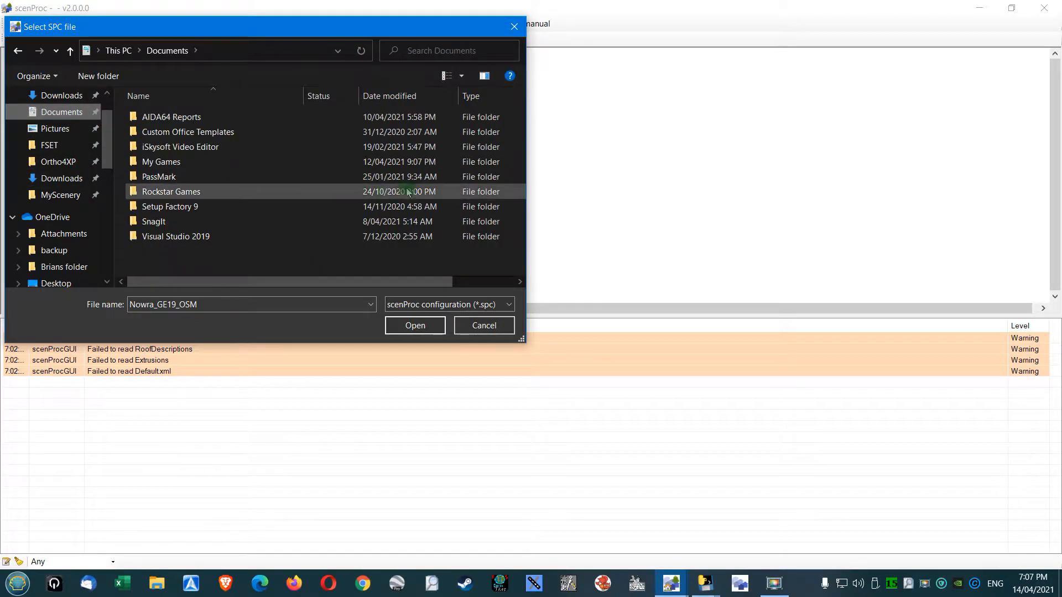
drag(107, 174, 107, 250)
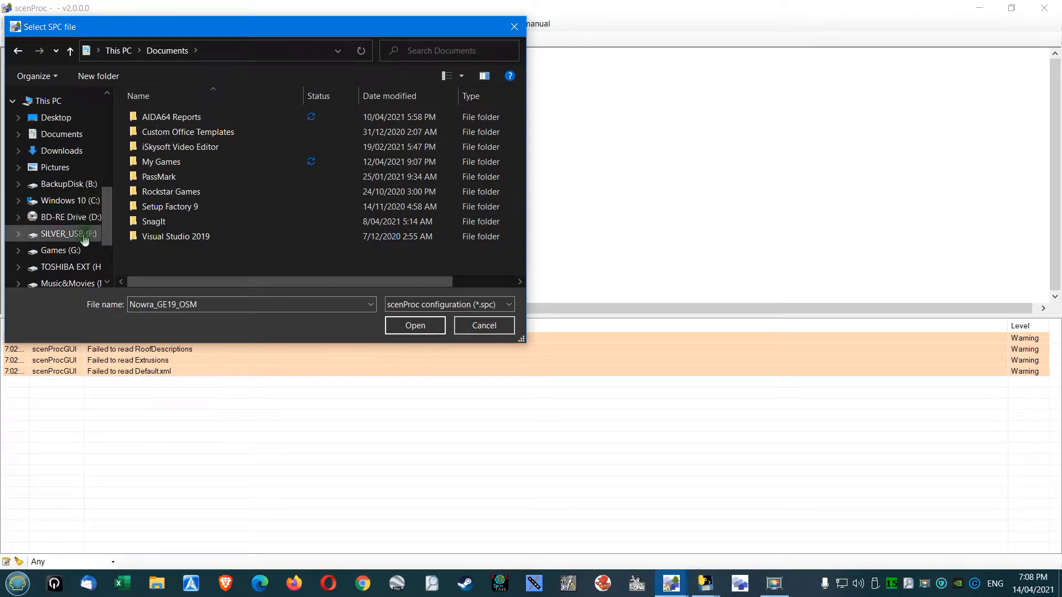
click(77, 251)
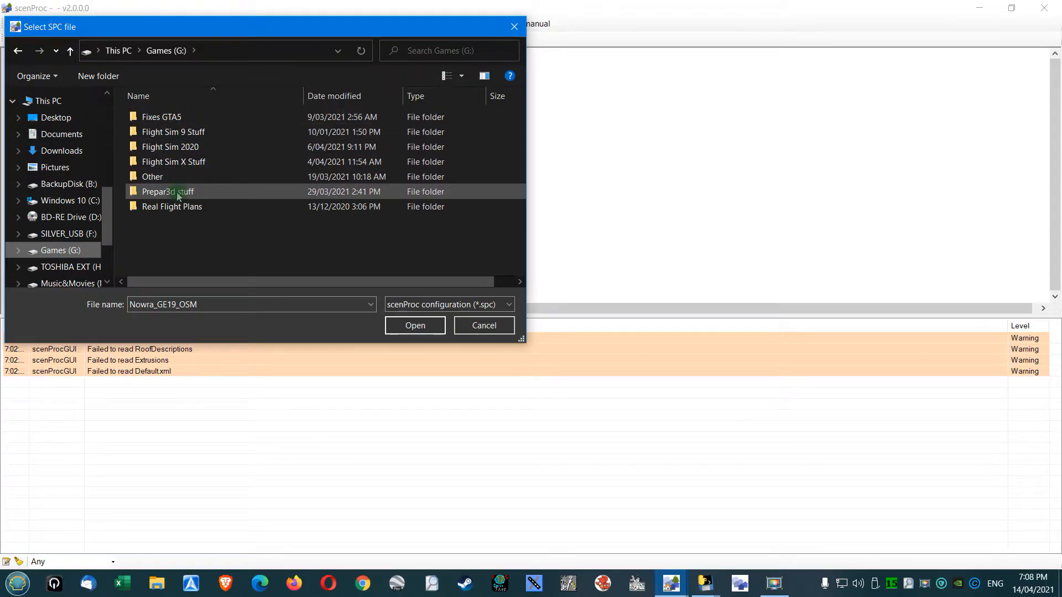
double_click(149, 177)
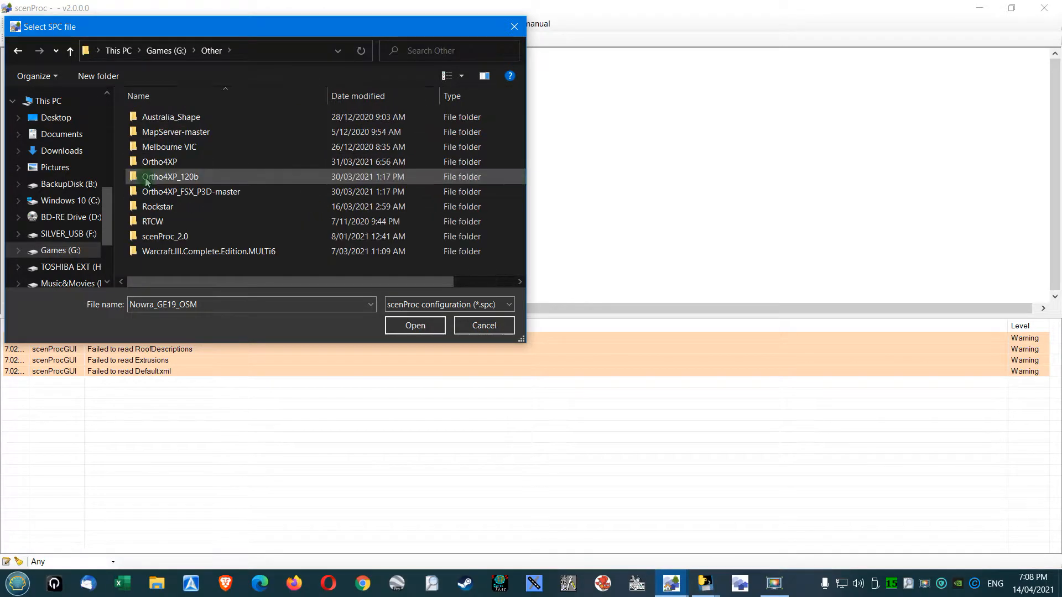
double_click(194, 163)
scroll(215, 139, down, 3)
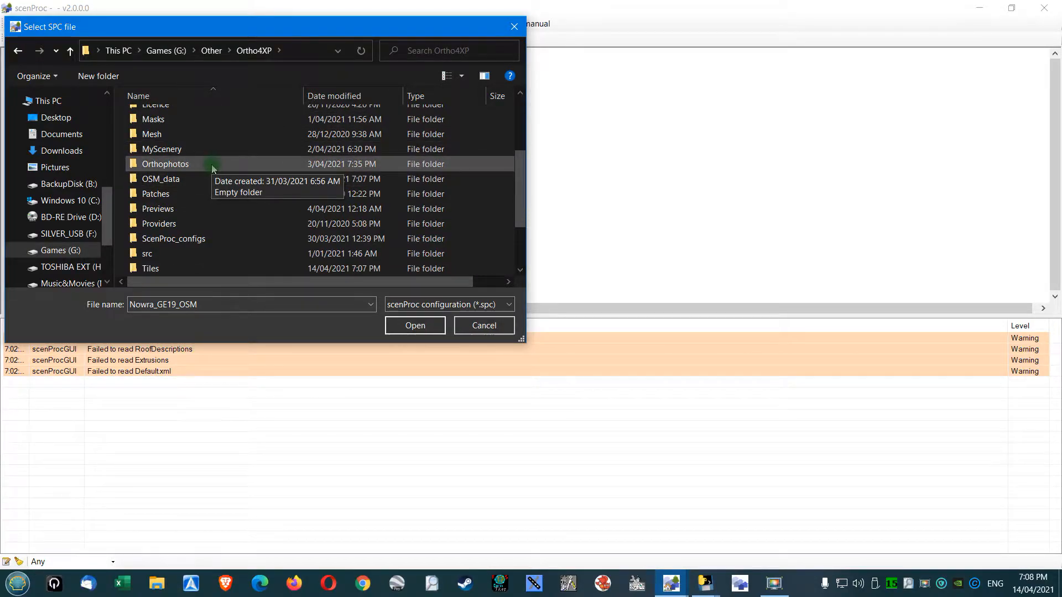
scroll(211, 192, up, 1)
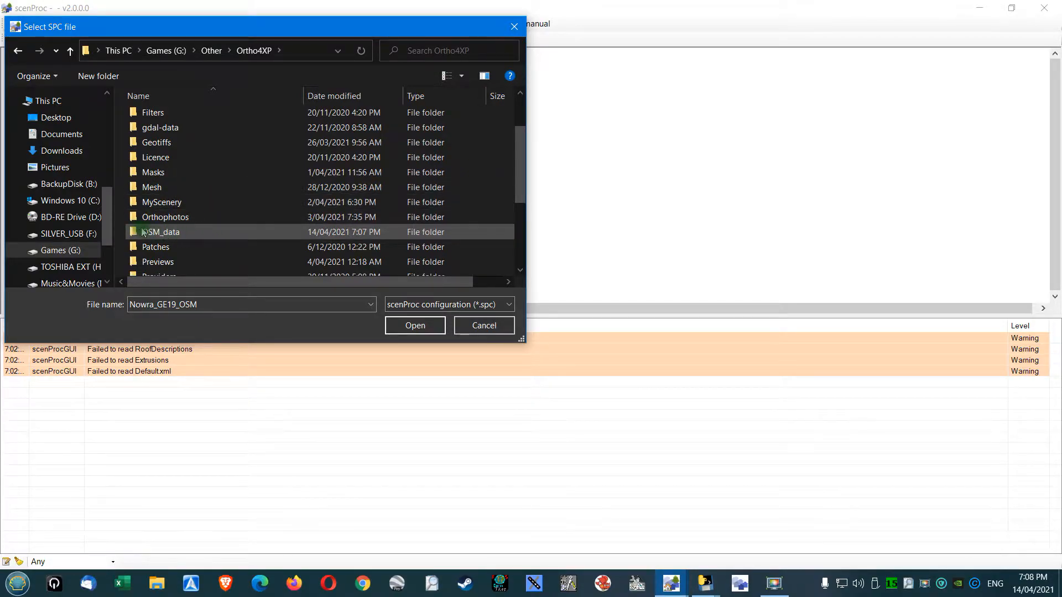
scroll(194, 233, down, 2)
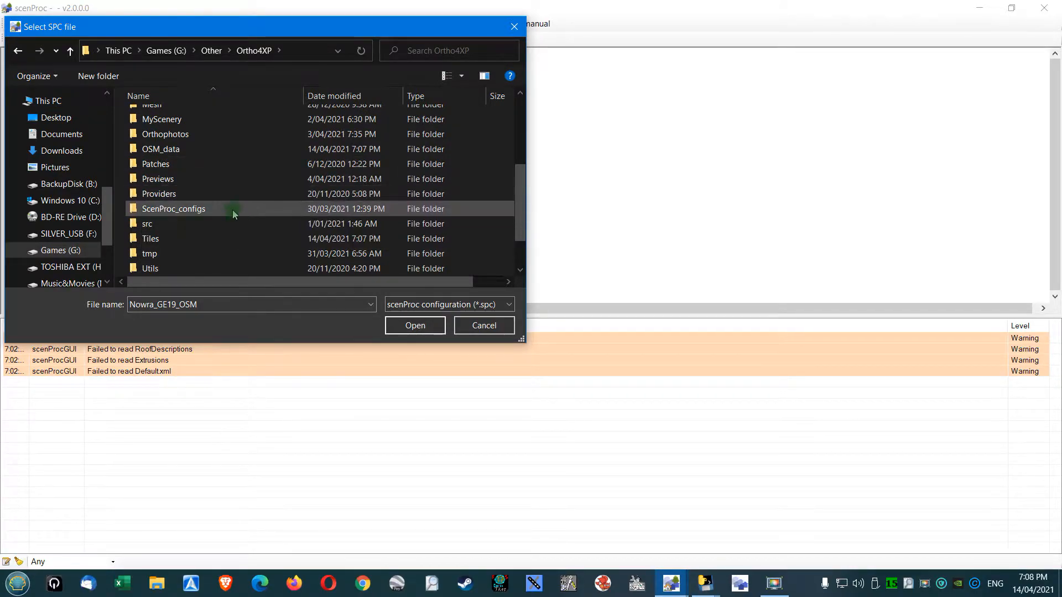
double_click(205, 212)
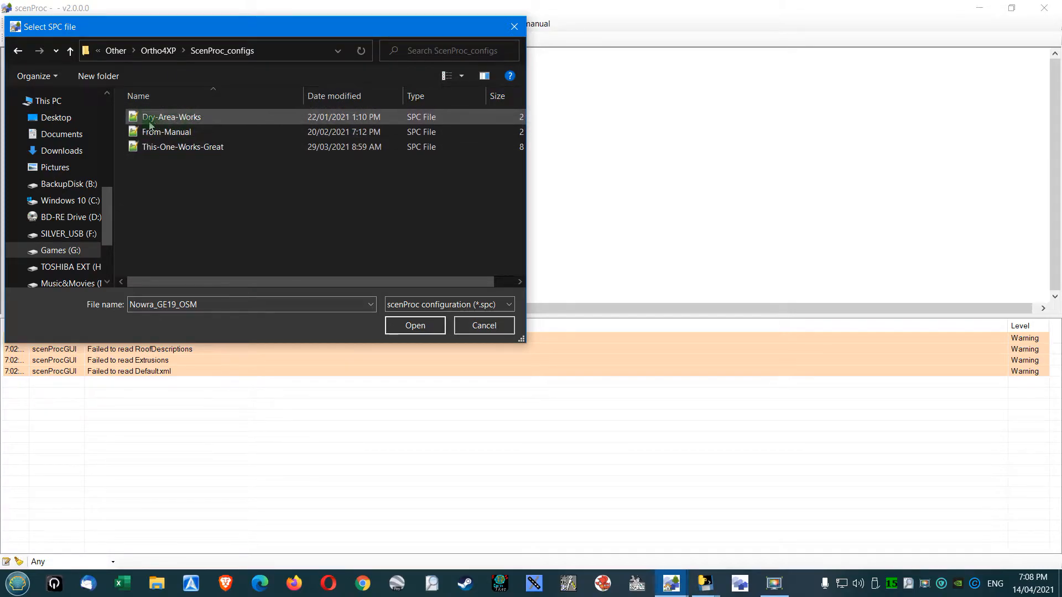
Open the This-One-Works-Great configuration script from the available SPC files.
click(176, 117)
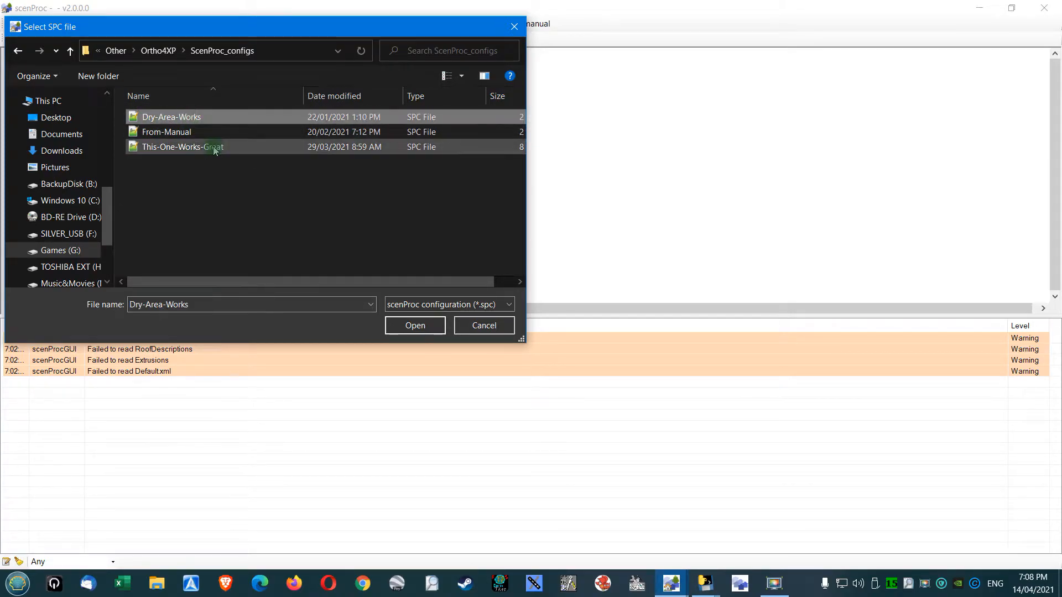
click(161, 133)
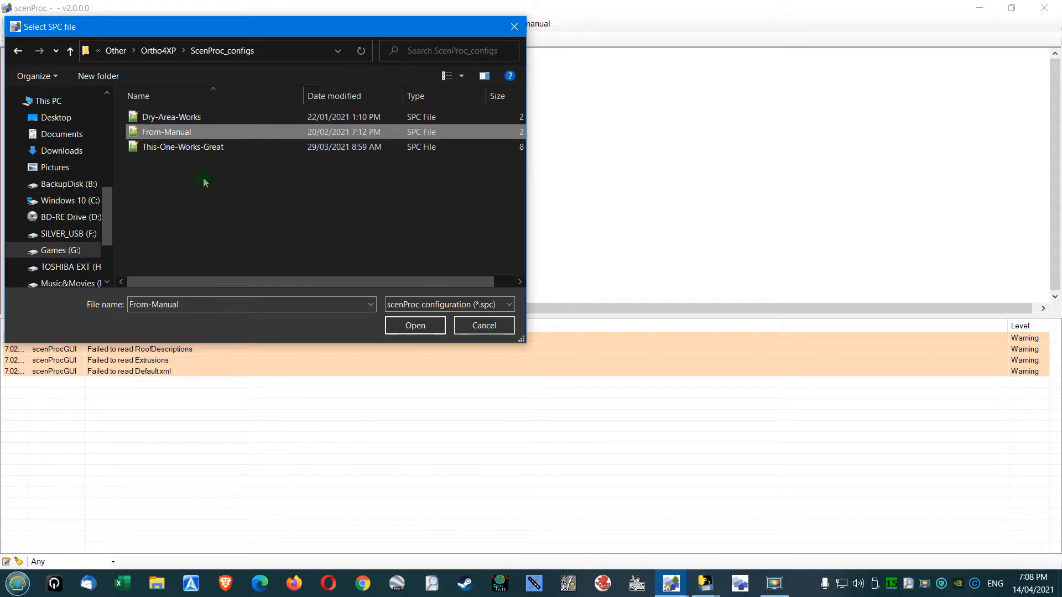
click(227, 148)
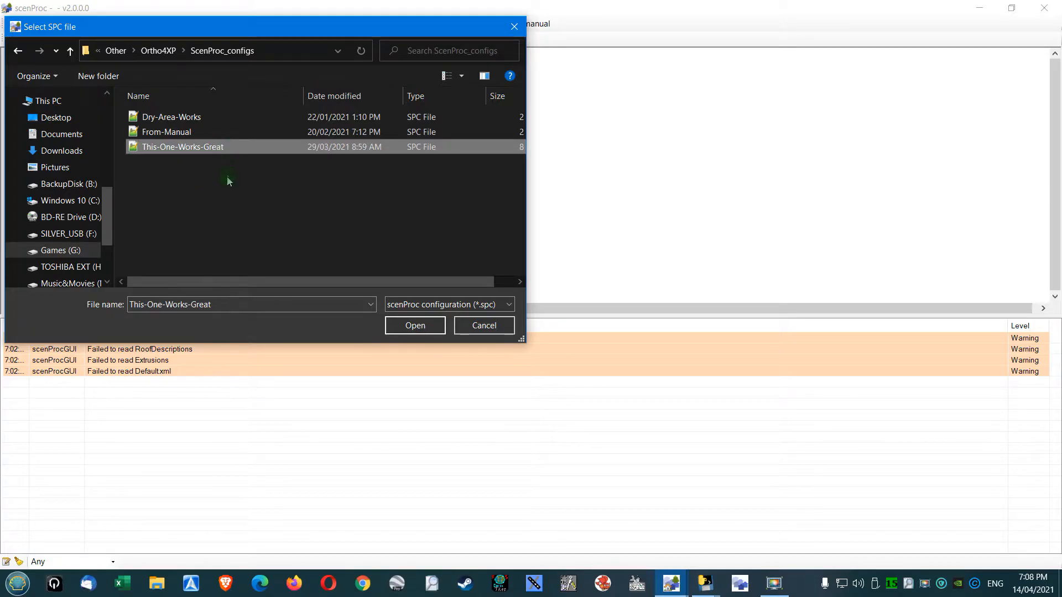
click(413, 325)
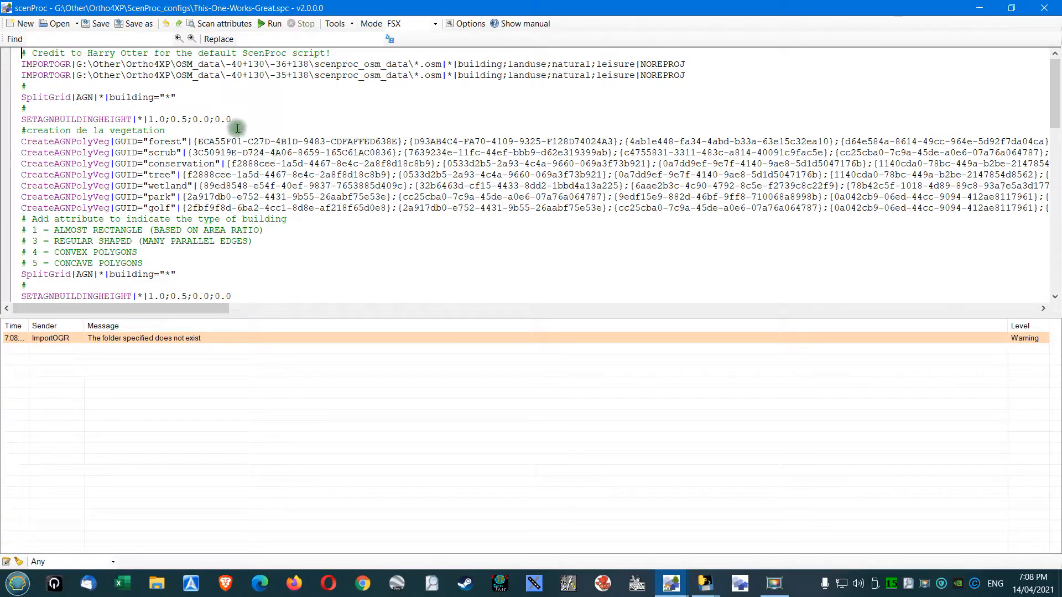
Examine the script from its IMPORTOGR source lines through the vegetation and building rules to the EXPORTAGN output folder.
drag(164, 53, 293, 54)
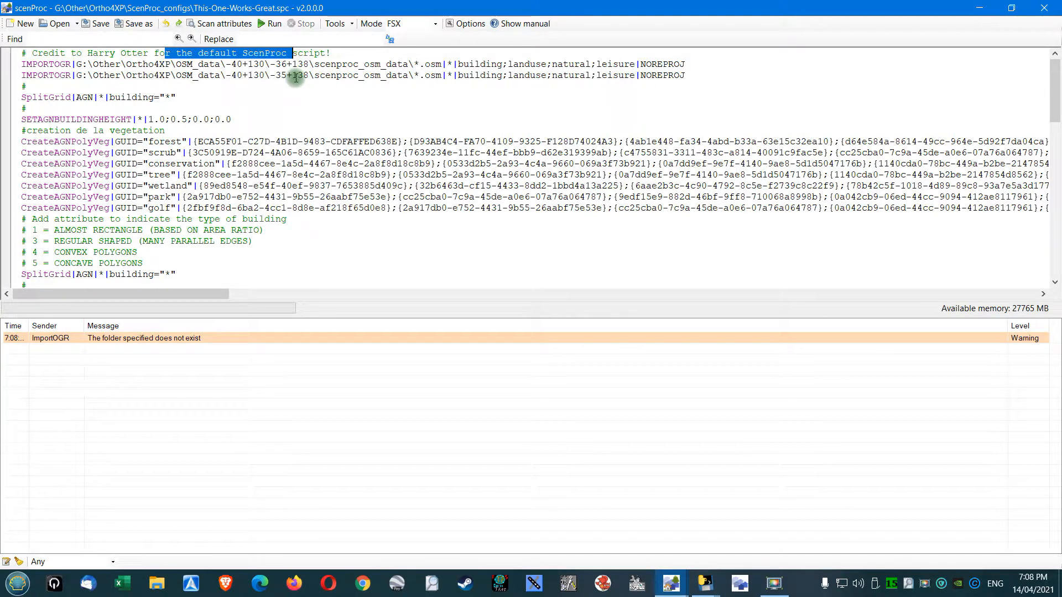
click(297, 75)
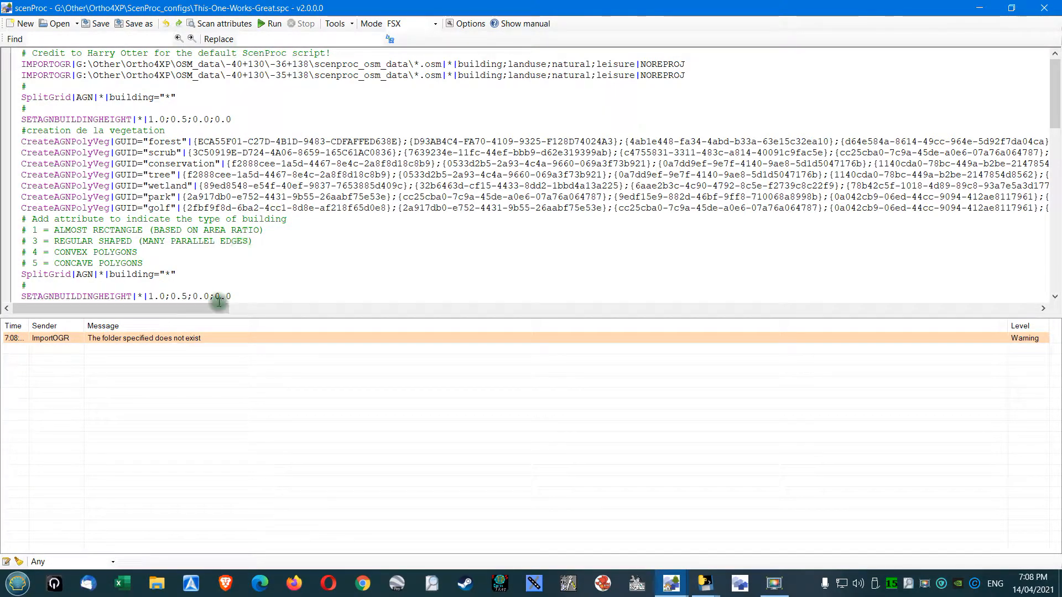
scroll(351, 209, down, 9)
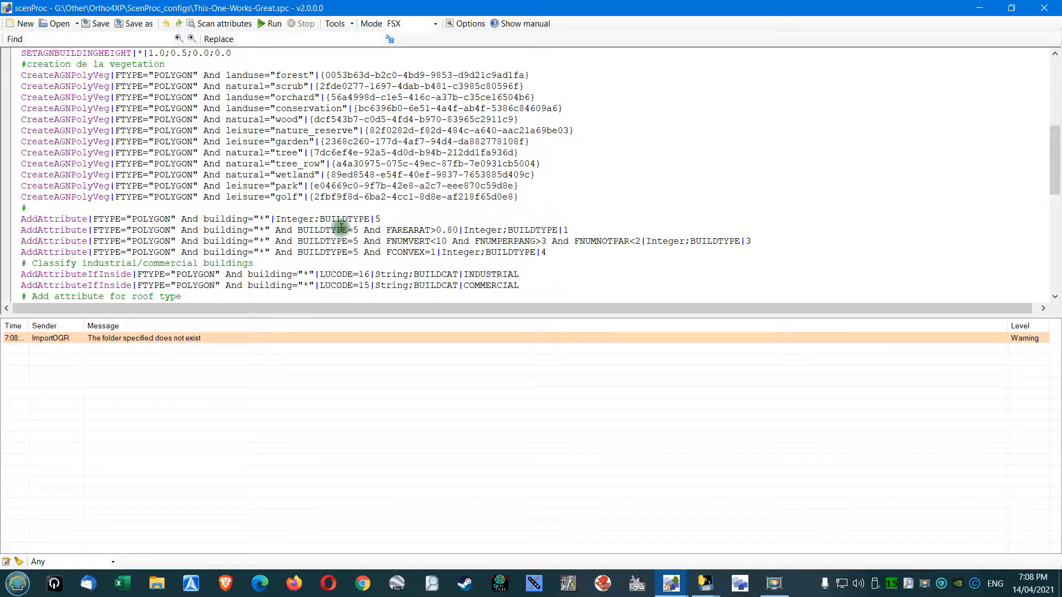
scroll(357, 160, down, 8)
scroll(362, 181, up, 2)
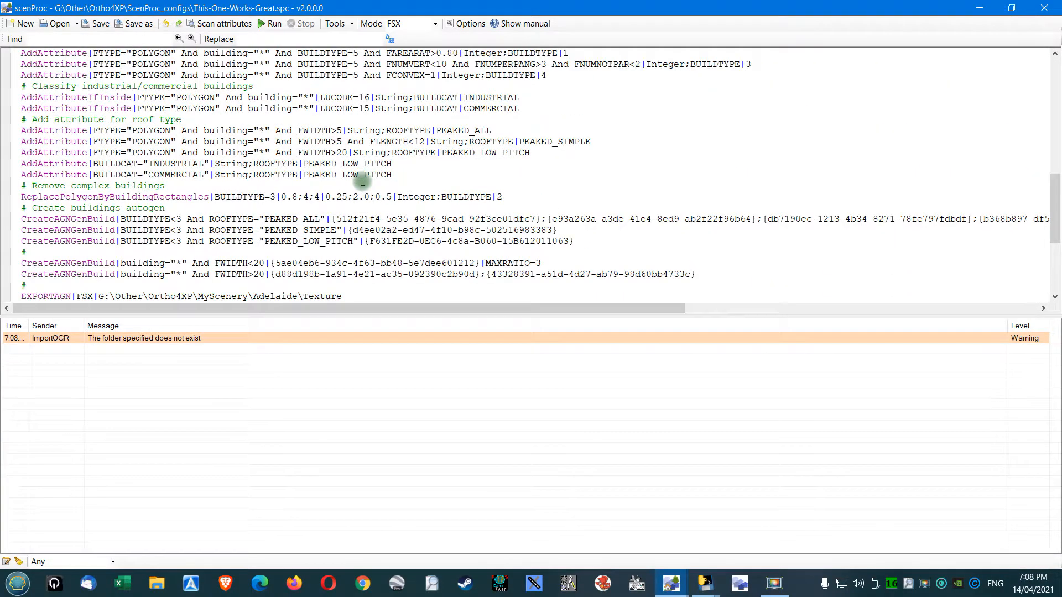
scroll(362, 181, down, 3)
mouse_move(107, 209)
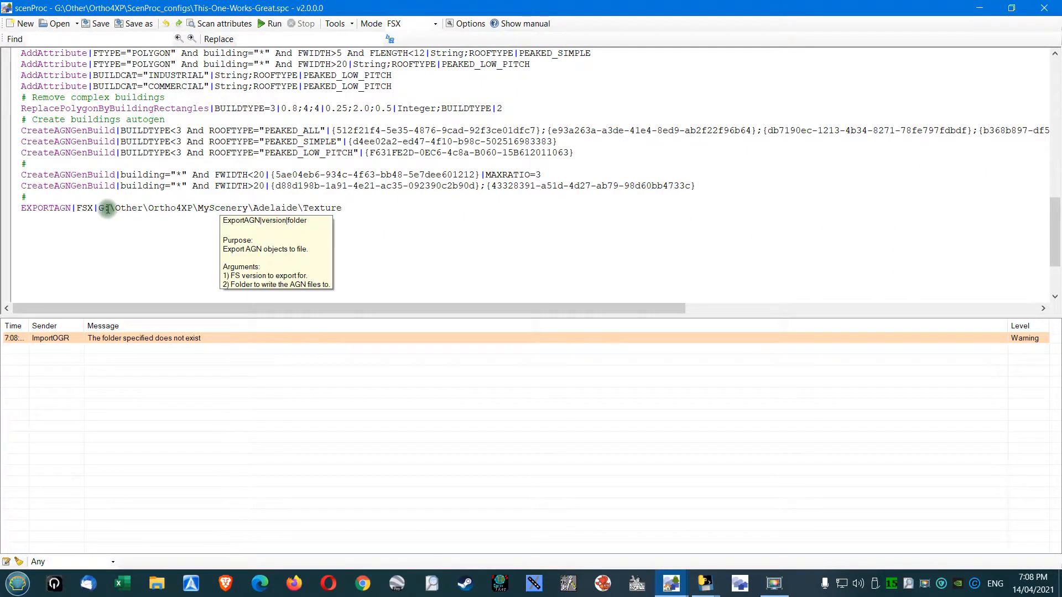
drag(107, 208, 351, 208)
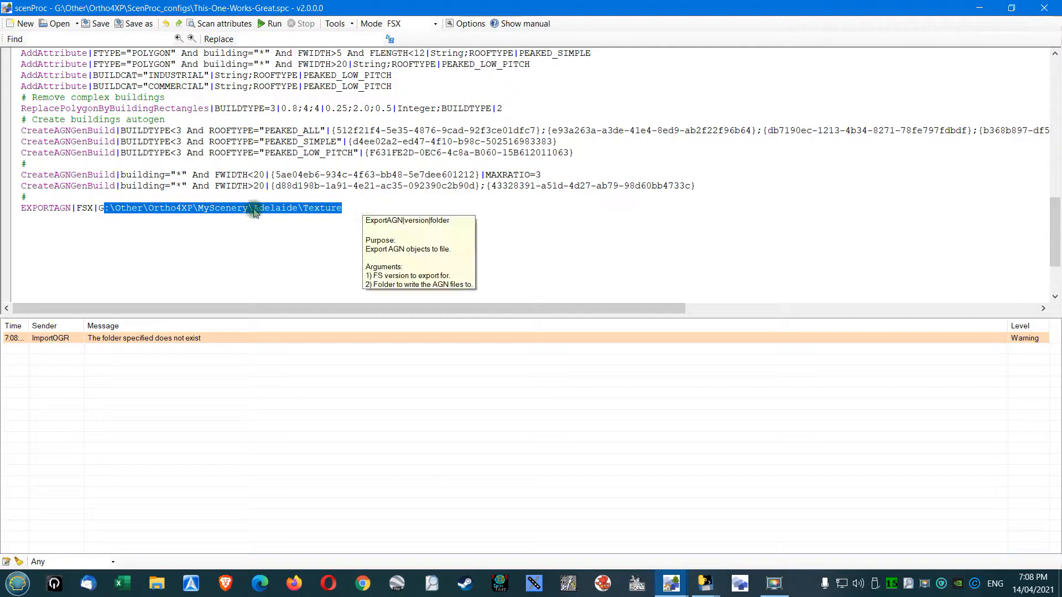
Switch to File Explorer and open the folder G:\Other\Ortho4XP\MyScenery.
click(166, 578)
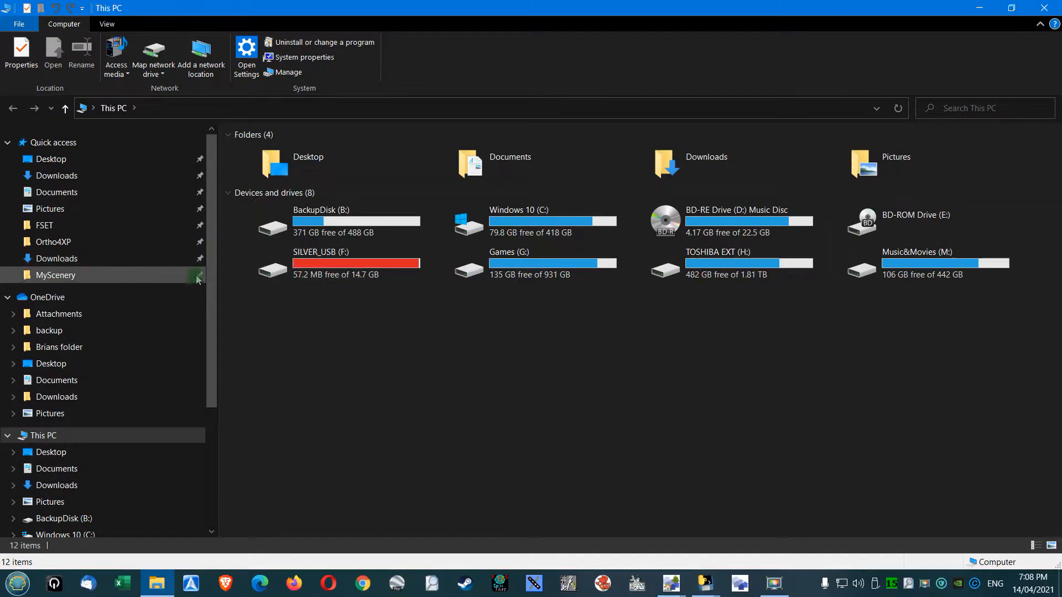
scroll(192, 243, down, 4)
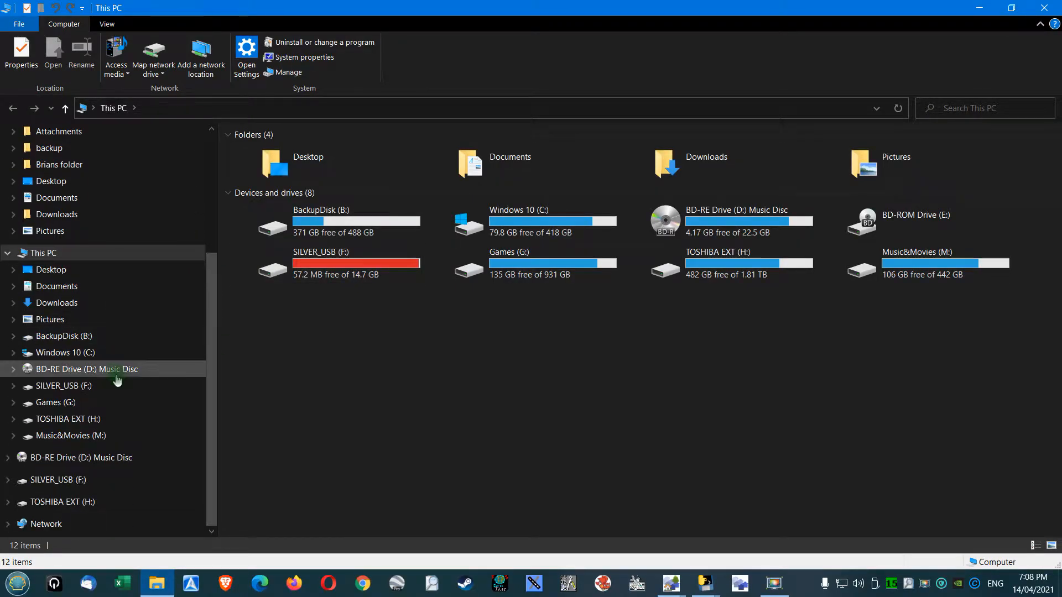
click(74, 406)
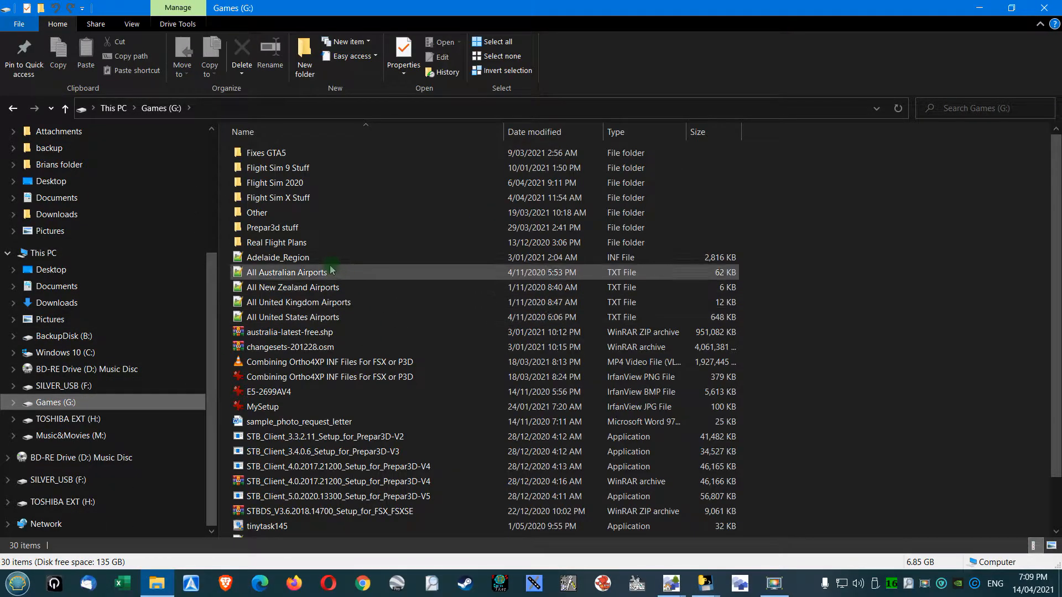
click(265, 217)
double_click(264, 216)
double_click(288, 200)
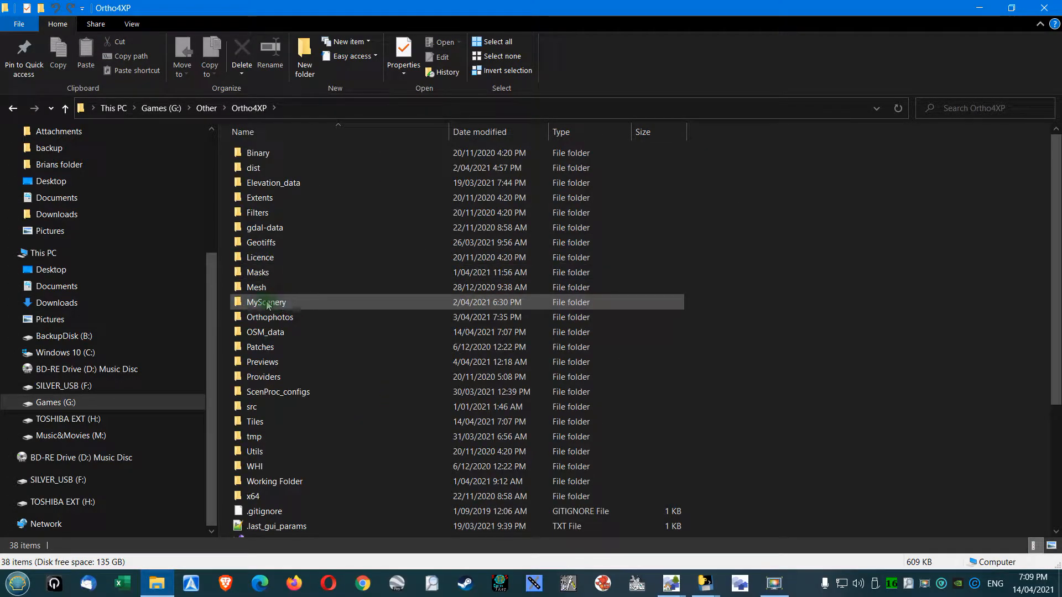
double_click(282, 304)
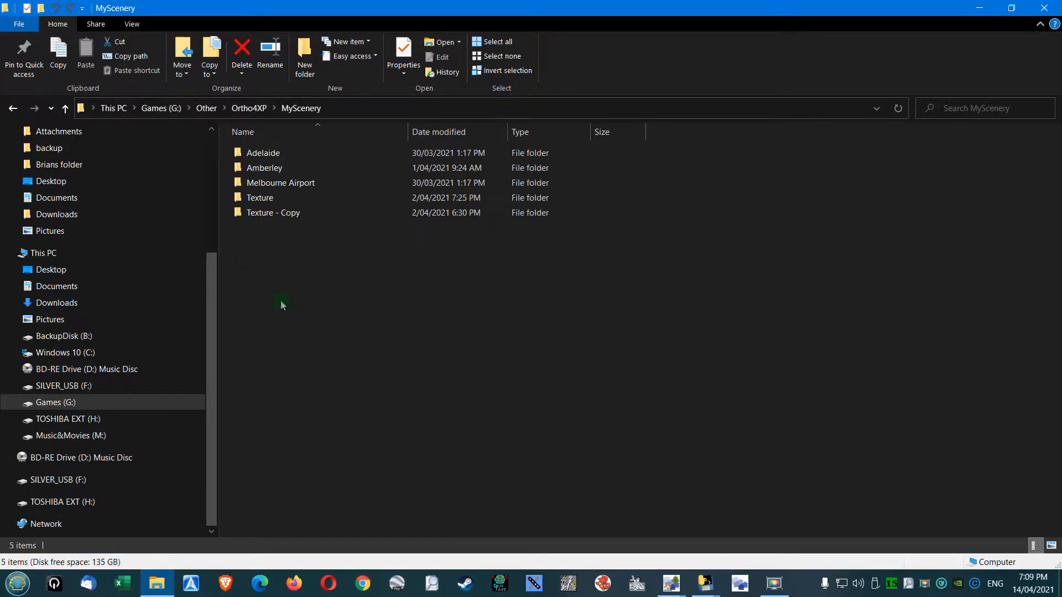
Open the texture folder inside the Amberley scenery folder.
double_click(287, 169)
click(266, 155)
double_click(267, 154)
Examine the Amberley AGN files by size, from the largest down to the smallest ones.
scroll(360, 299, down, 10)
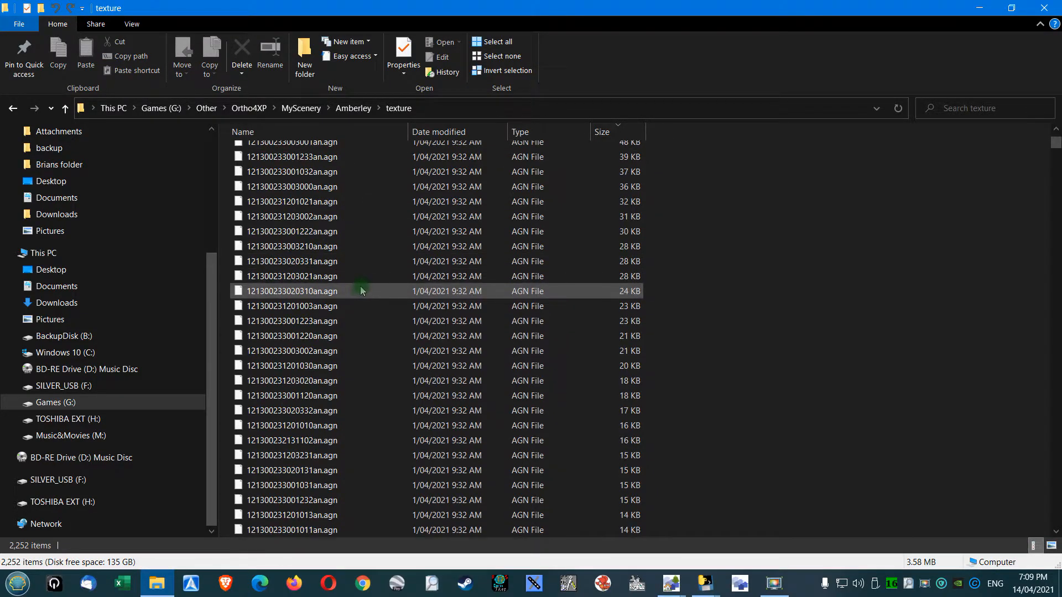
scroll(359, 305, down, 6)
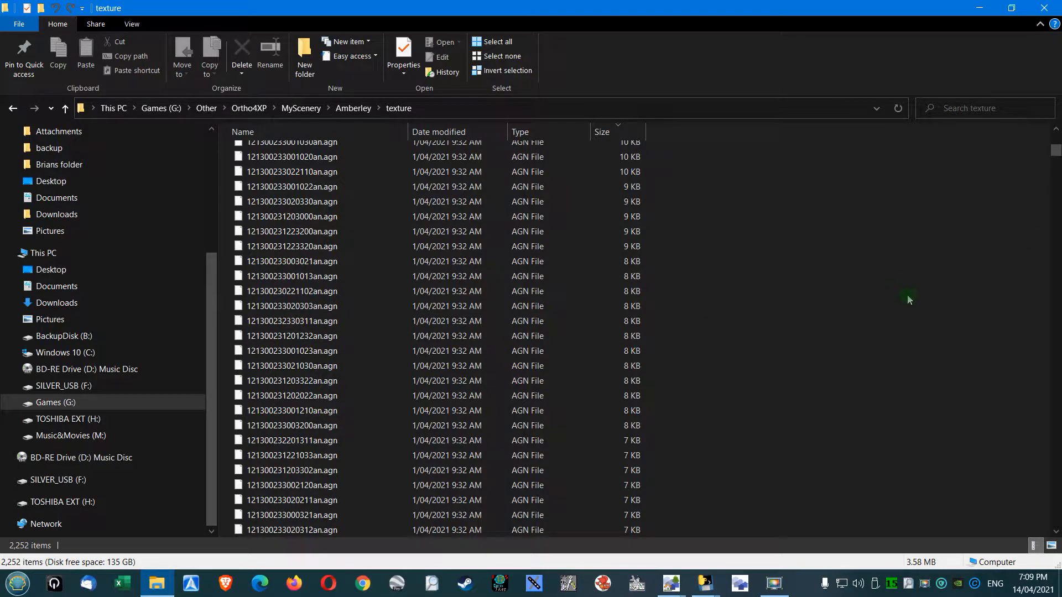
drag(1055, 151, 1059, 118)
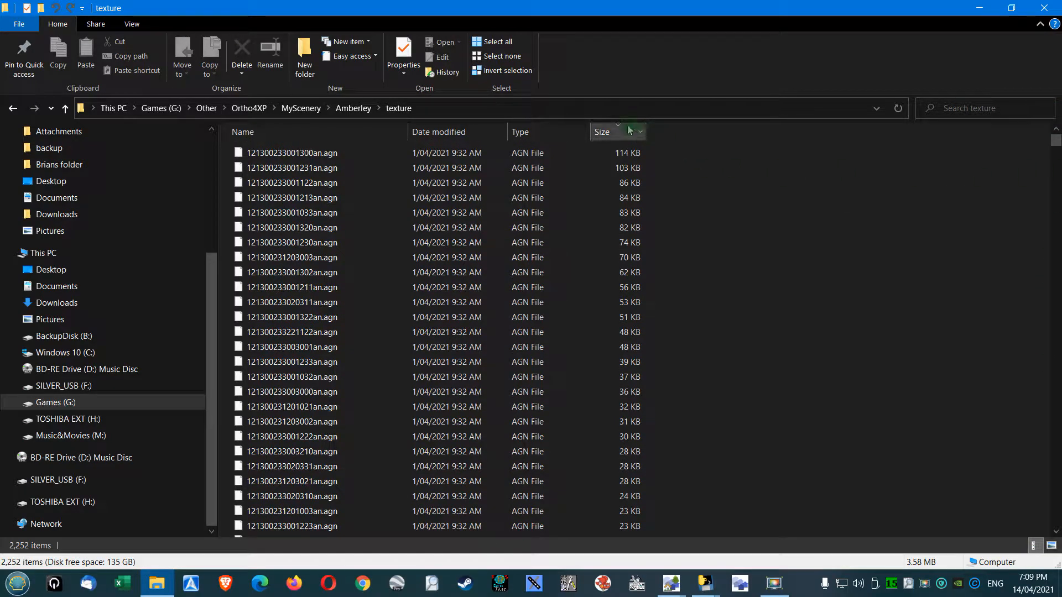
drag(1056, 143, 1057, 252)
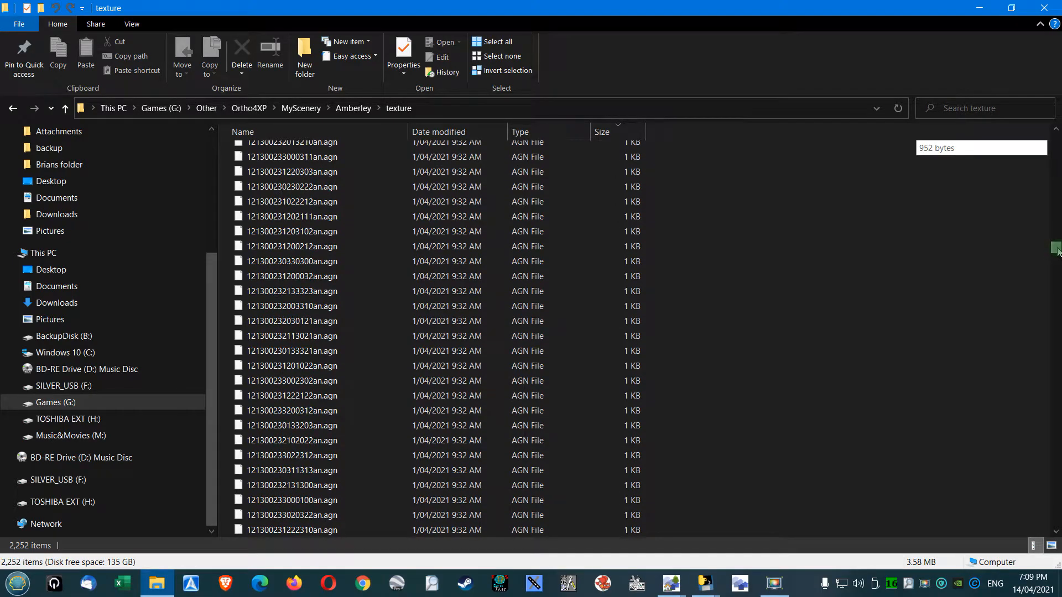
scroll(658, 213, up, 10)
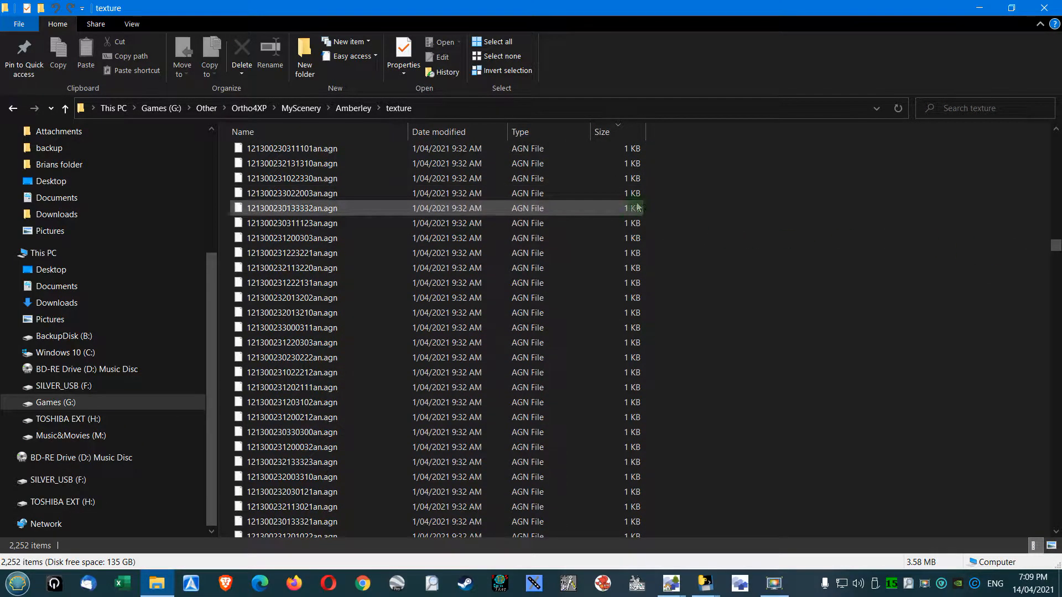
scroll(668, 206, up, 2)
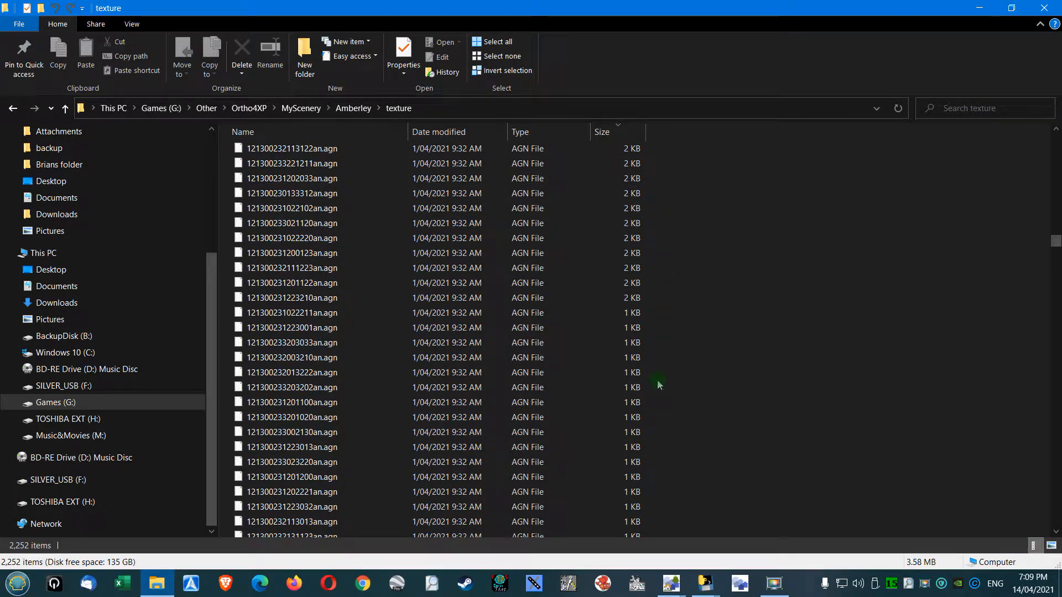
click(630, 313)
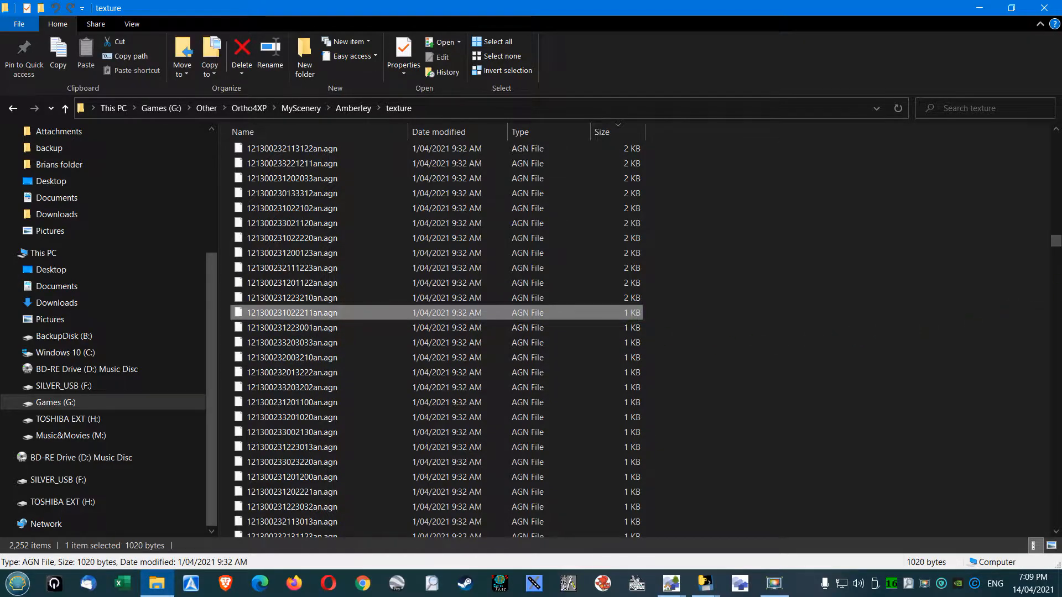
drag(1057, 246, 1057, 523)
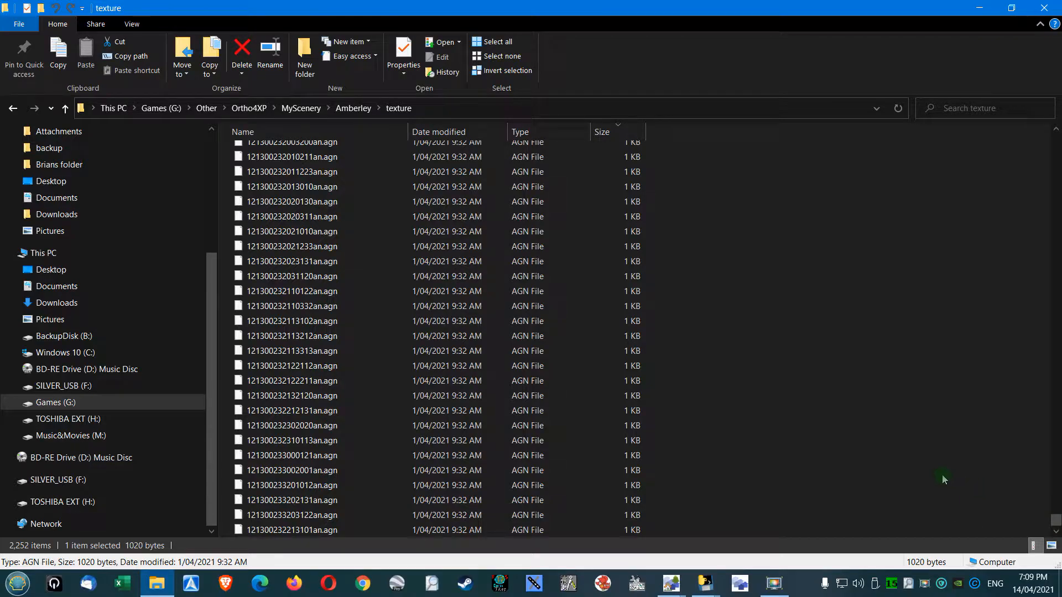
right_click(328, 276)
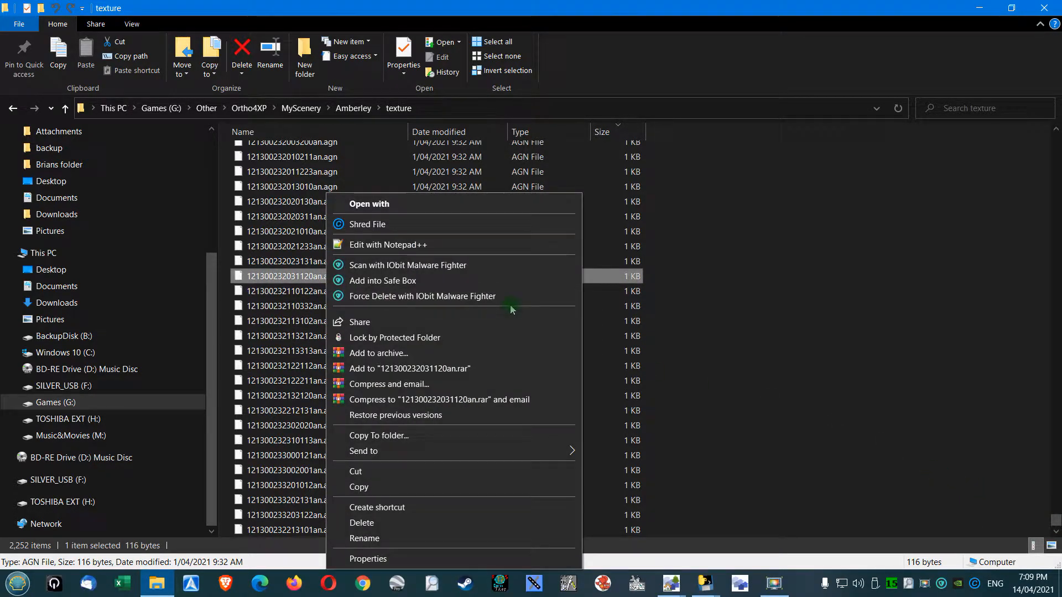
click(454, 244)
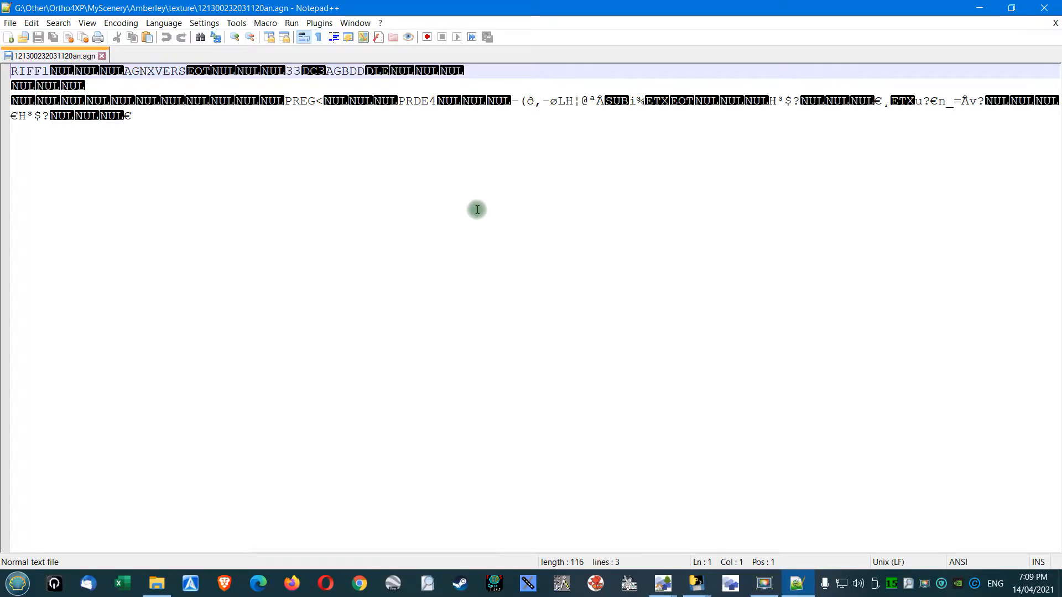
drag(143, 106, 335, 120)
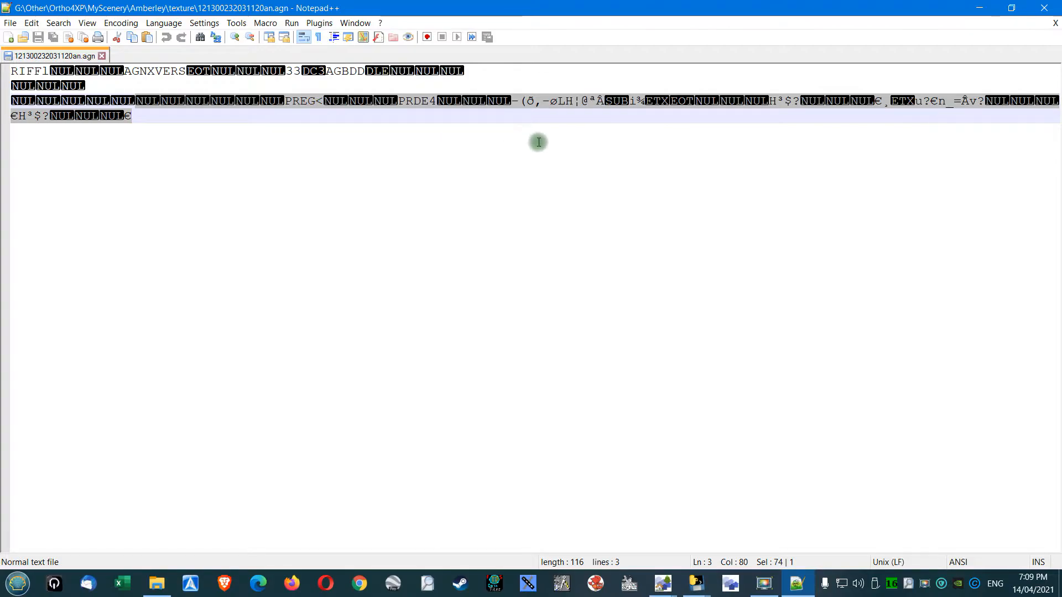
click(1044, 8)
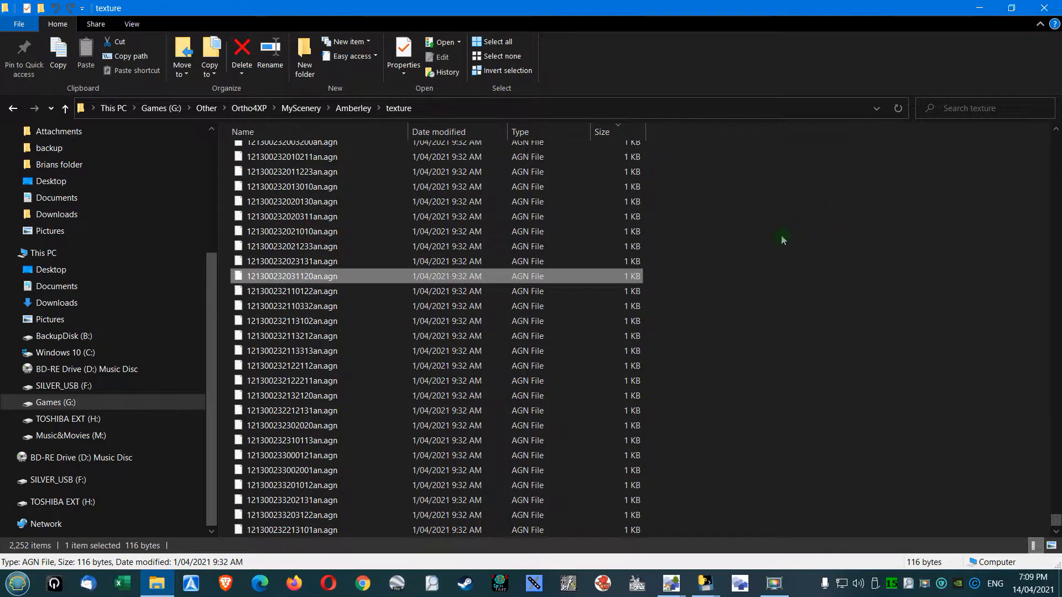
Return to the largest AGN files in the list and close the File Explorer window.
scroll(634, 365, up, 20)
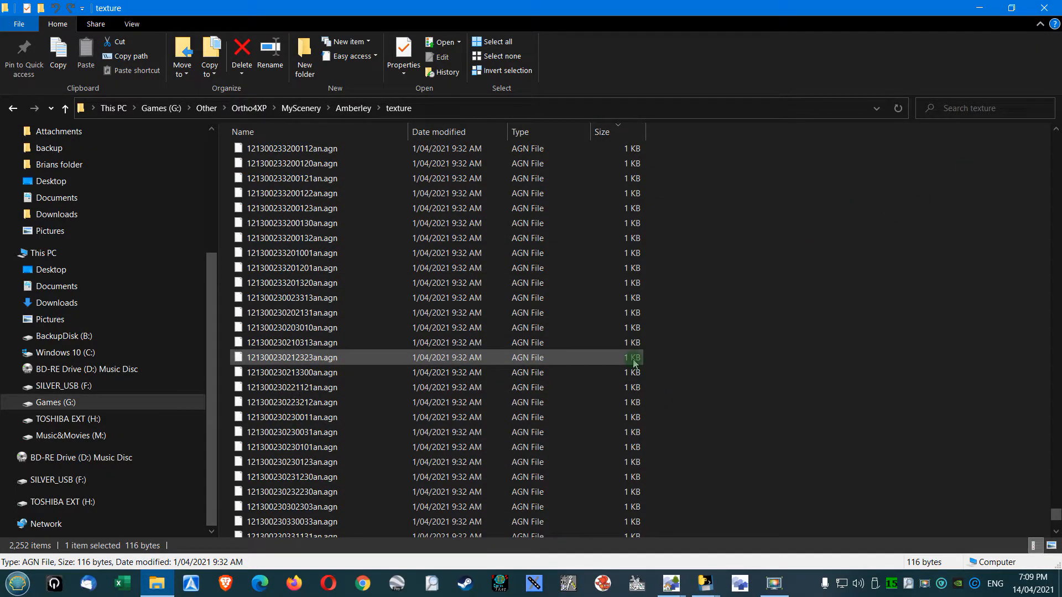
scroll(634, 362, up, 20)
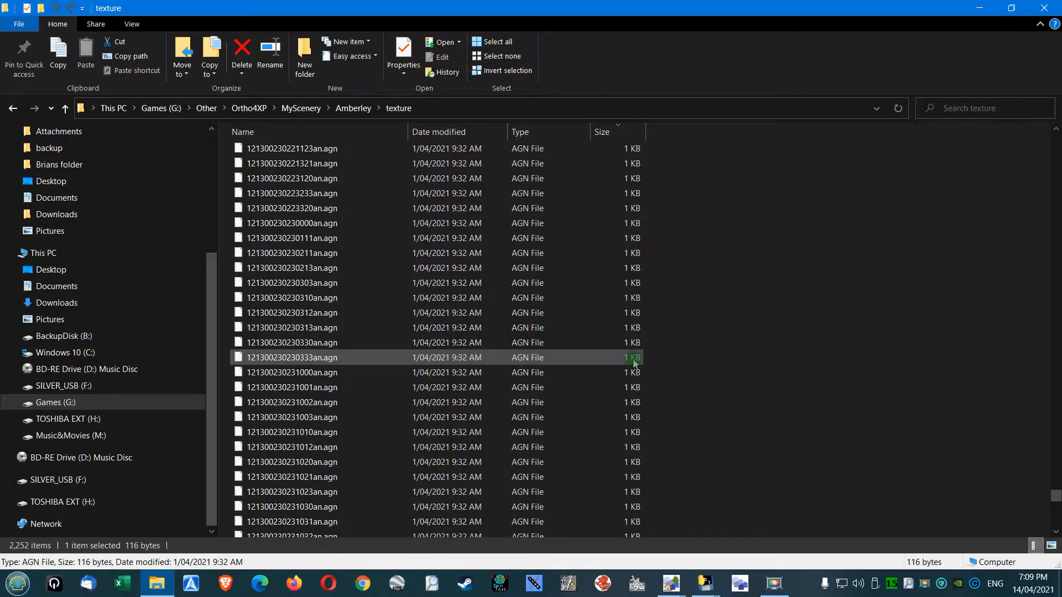
drag(1055, 494, 1055, 141)
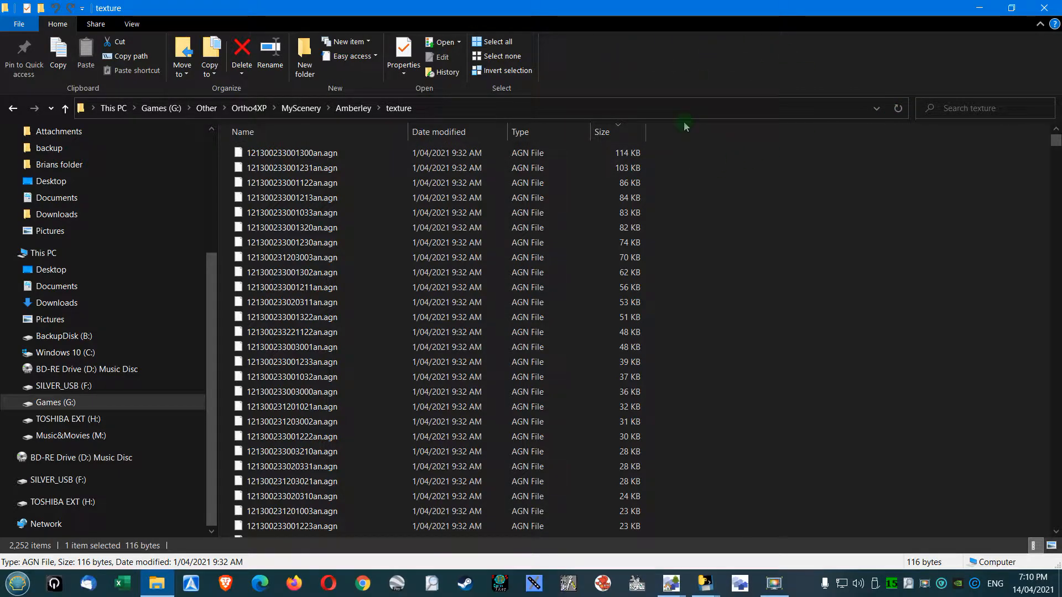
click(1044, 8)
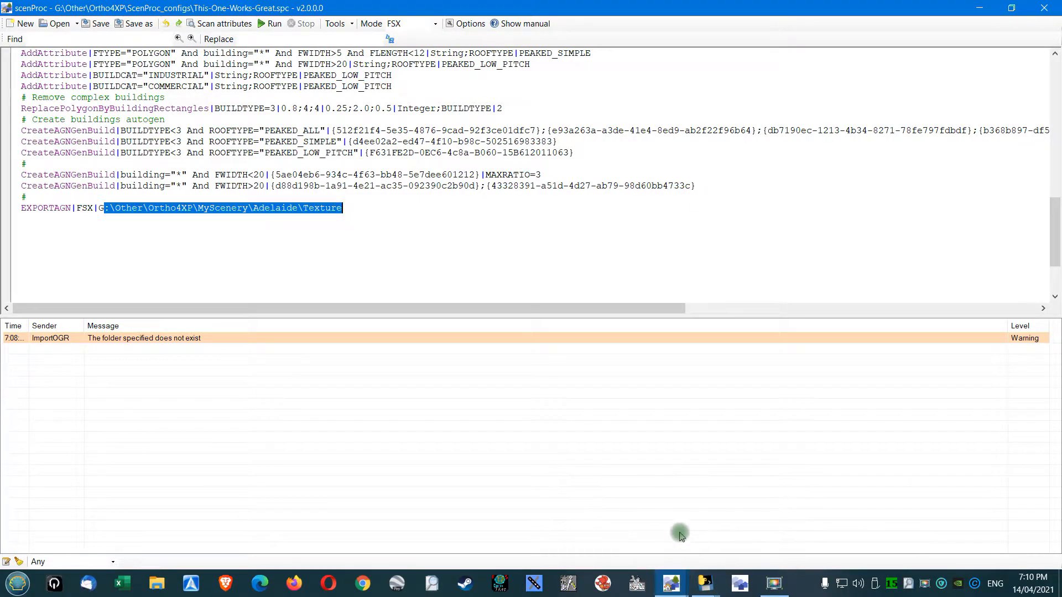
Switch to Ortho4XP and examine the OSM download attempts, server rejections and retry intervals in the log for tile -28+152.
mouse_move(671, 584)
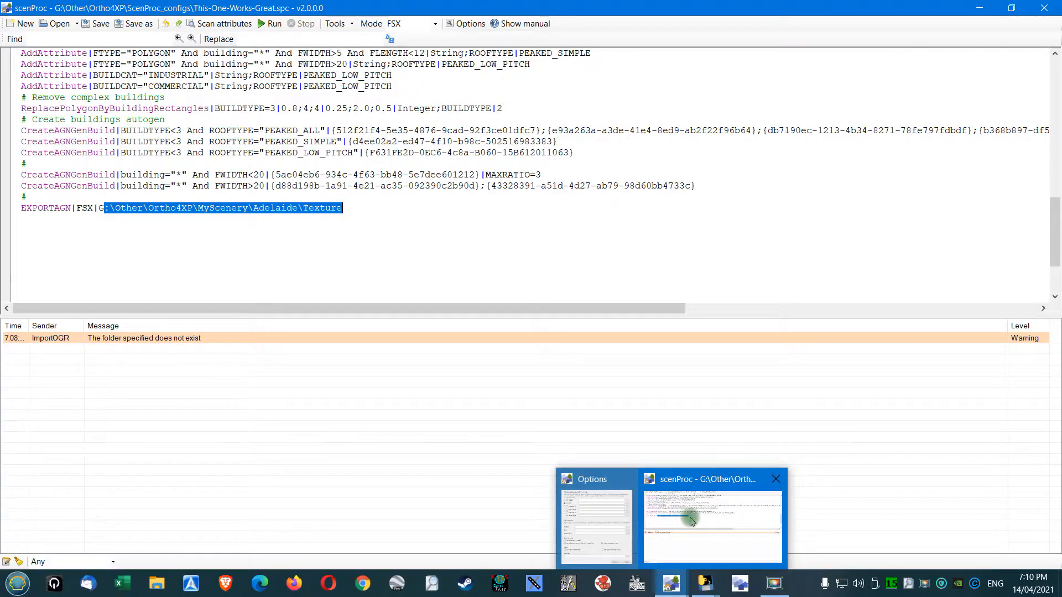
mouse_move(708, 583)
click(705, 534)
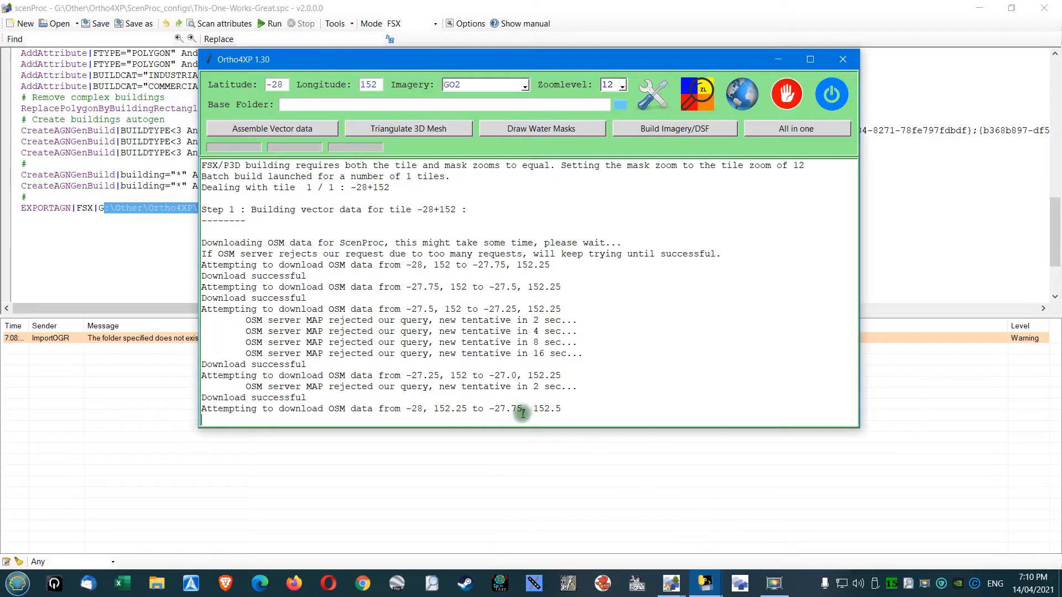
drag(264, 243, 438, 304)
drag(330, 376, 451, 387)
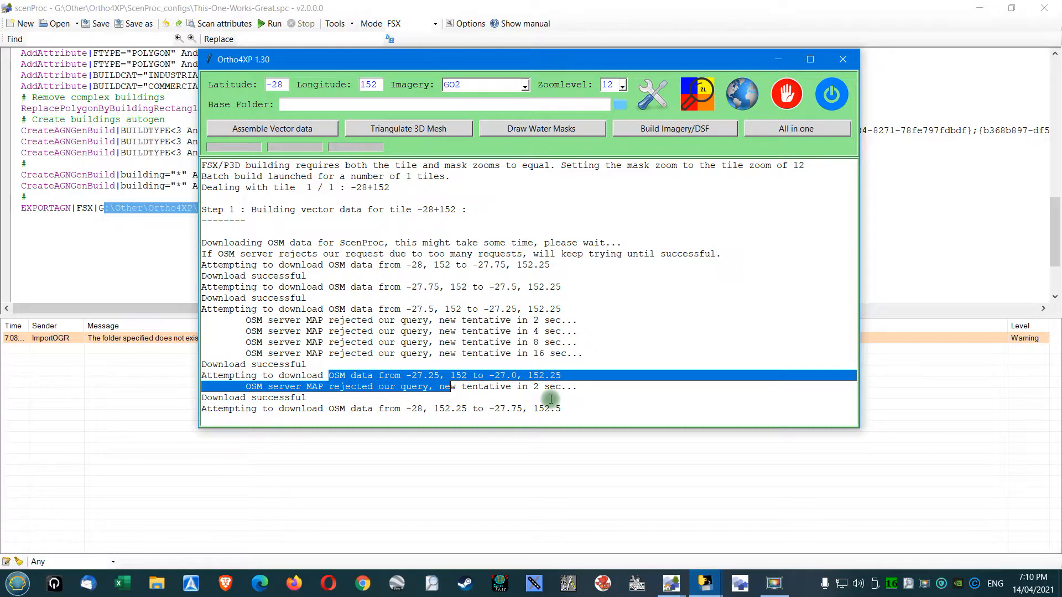
drag(246, 408, 571, 409)
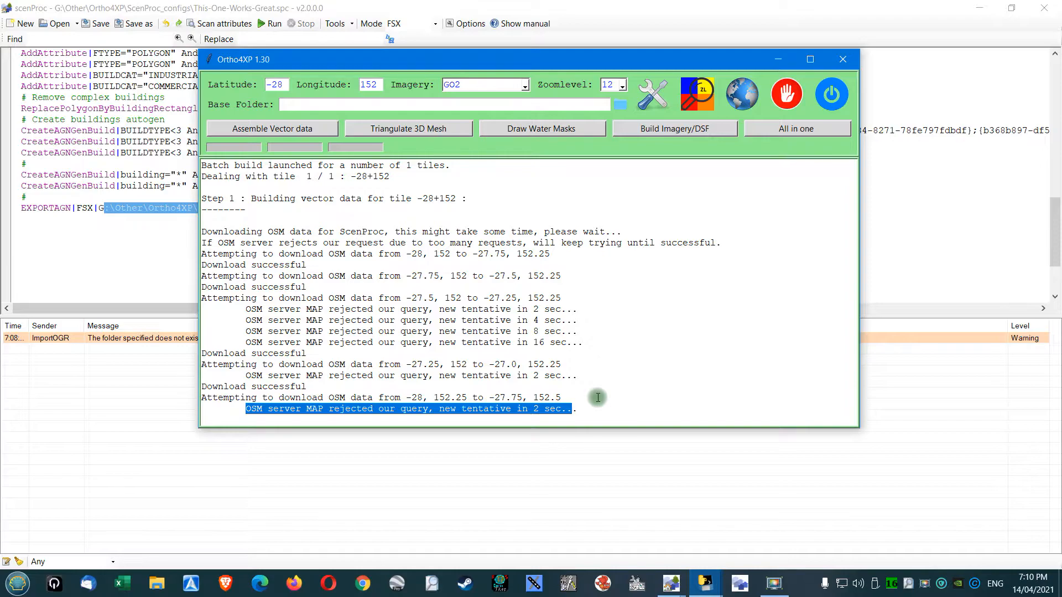
drag(581, 409, 228, 407)
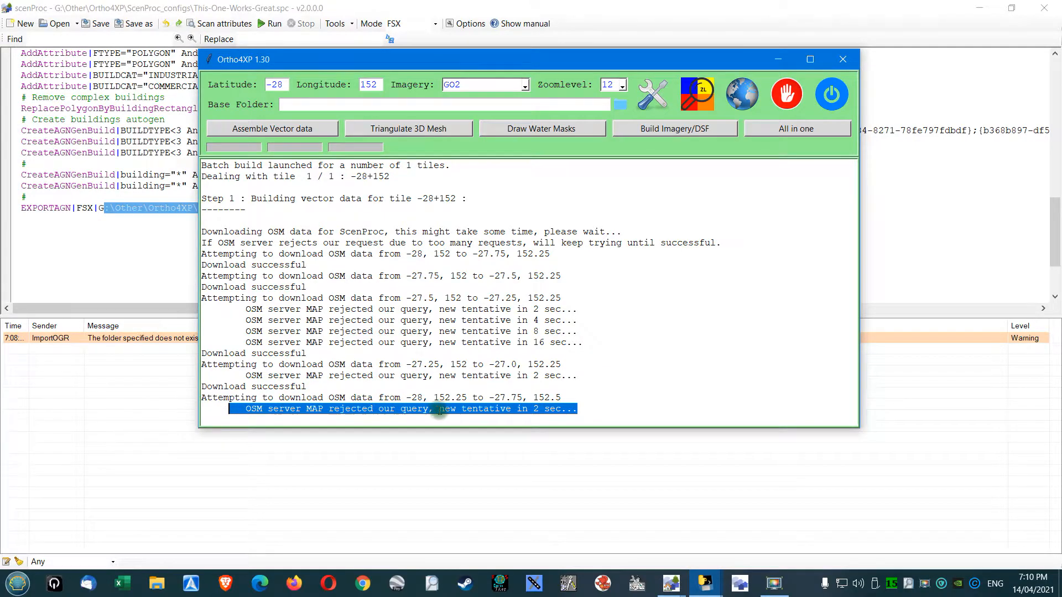
drag(246, 299, 610, 331)
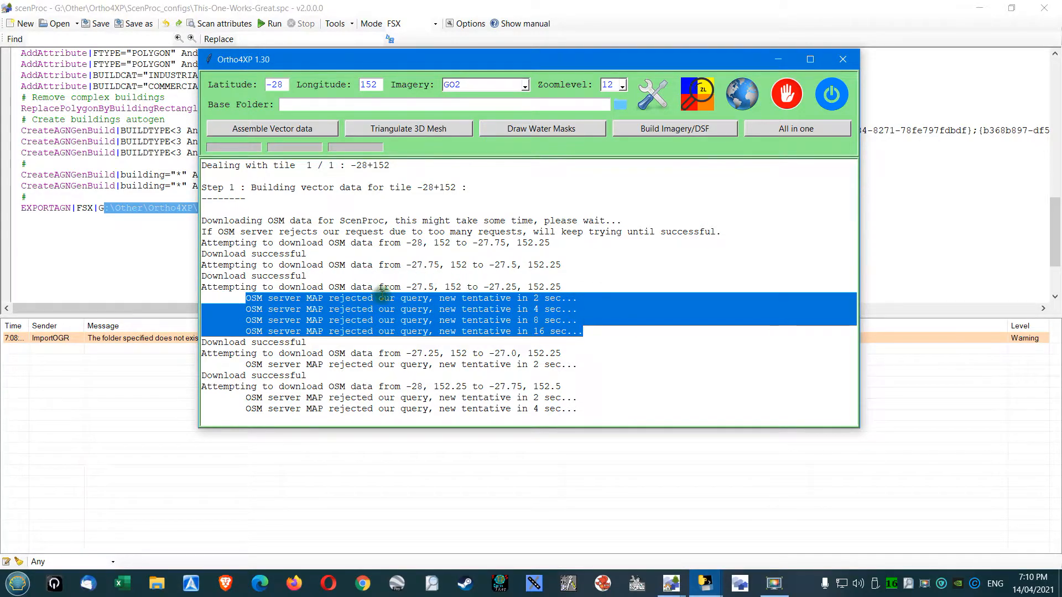
drag(316, 344, 153, 344)
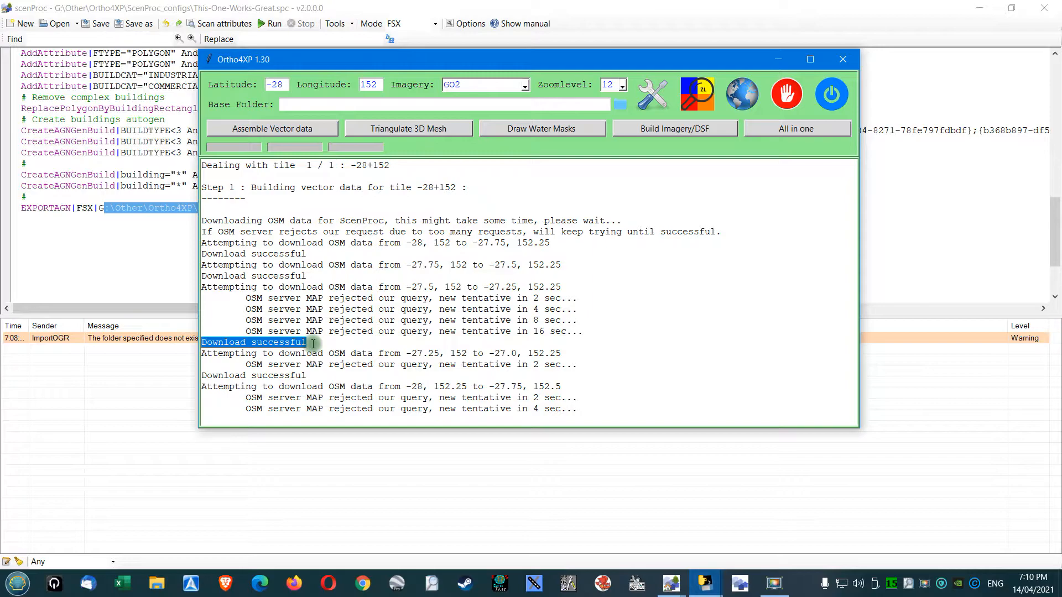
drag(238, 398, 608, 409)
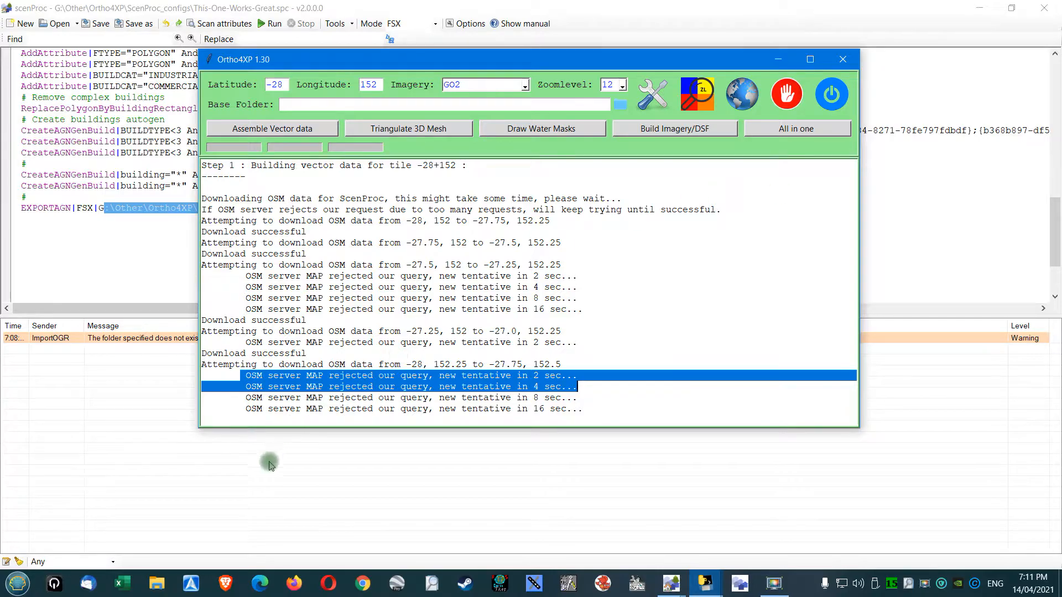
Switch to File Explorer and browse to the Ortho4XP folder inside Other on the Games (G:) drive.
click(161, 581)
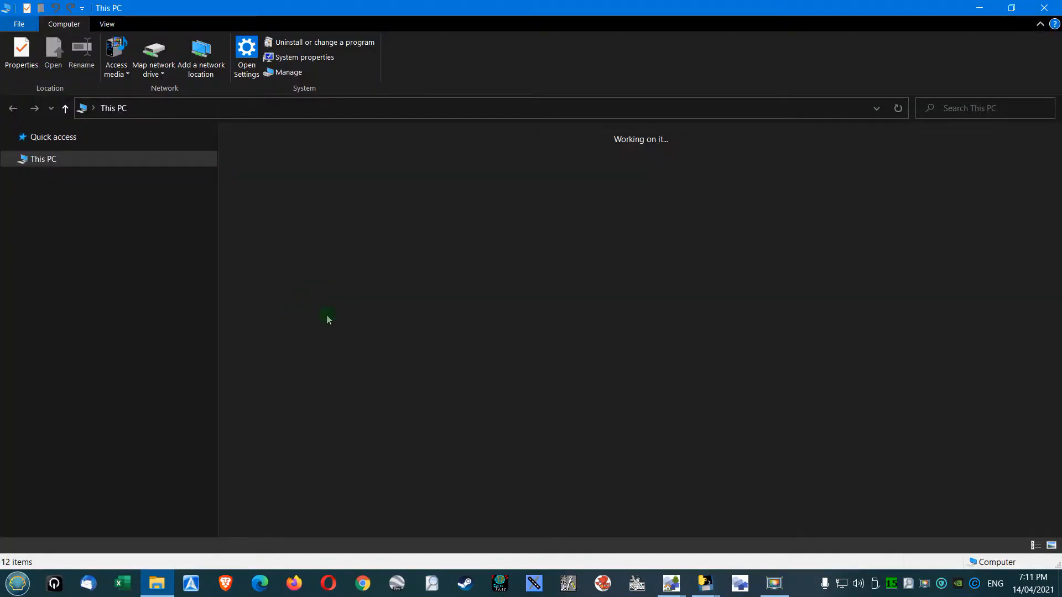
scroll(128, 441, down, 2)
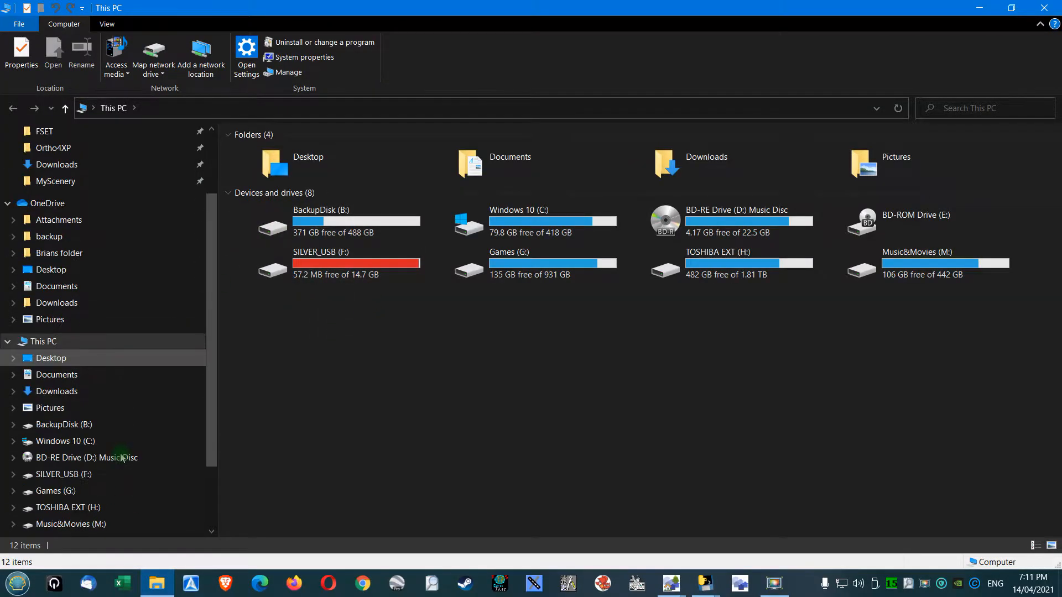
click(48, 492)
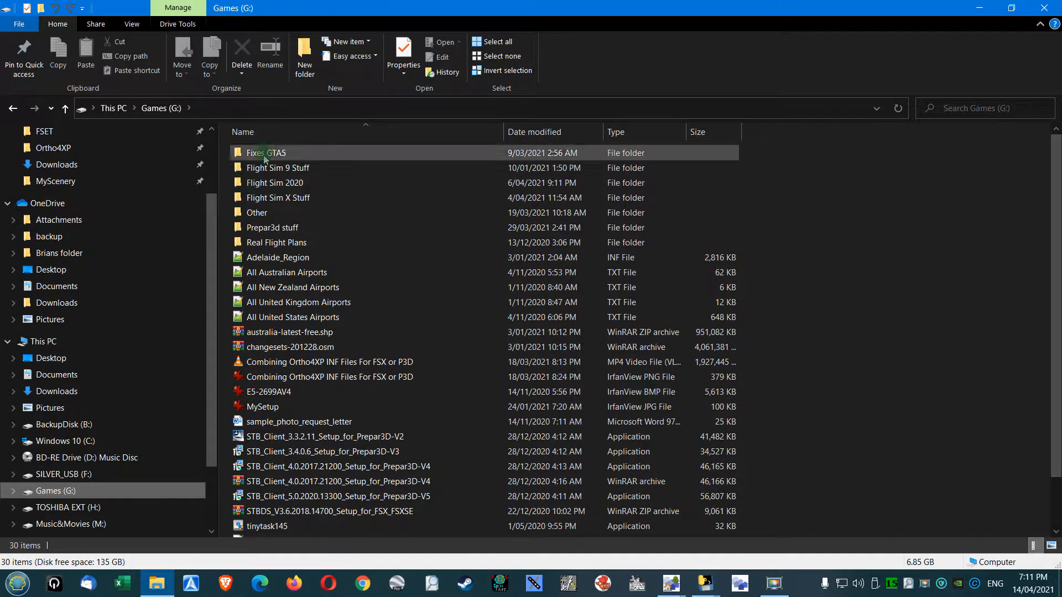
double_click(262, 211)
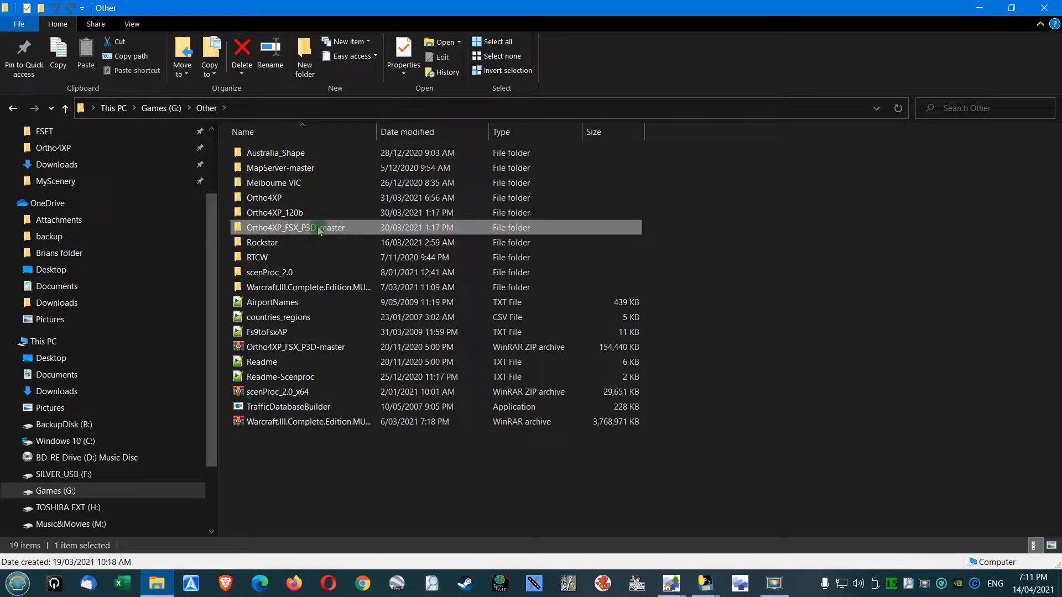
double_click(271, 197)
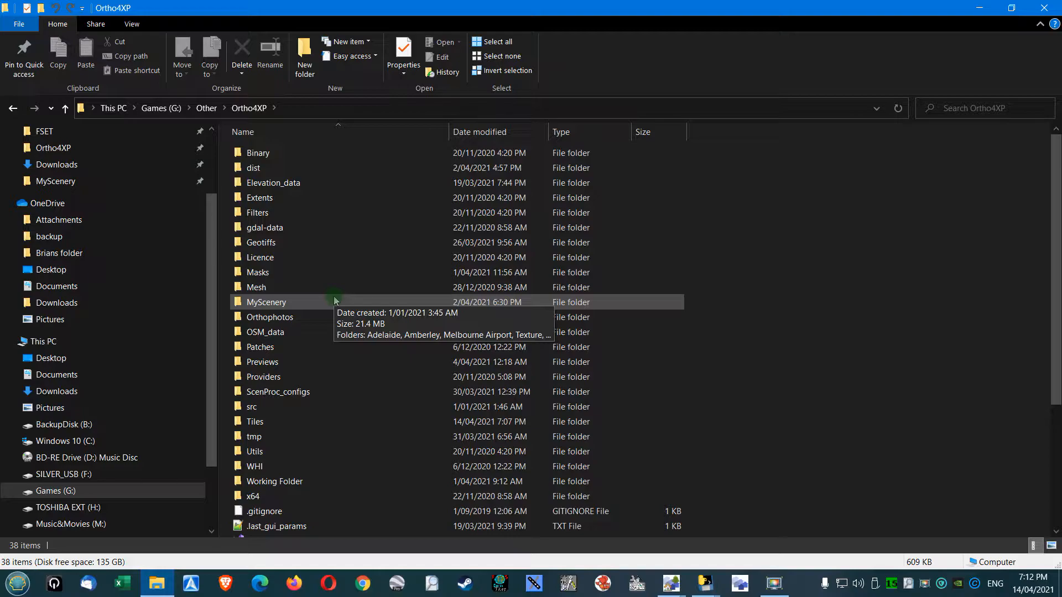
Open the dist folder and review all the installers, shortcuts and program files in it.
double_click(260, 168)
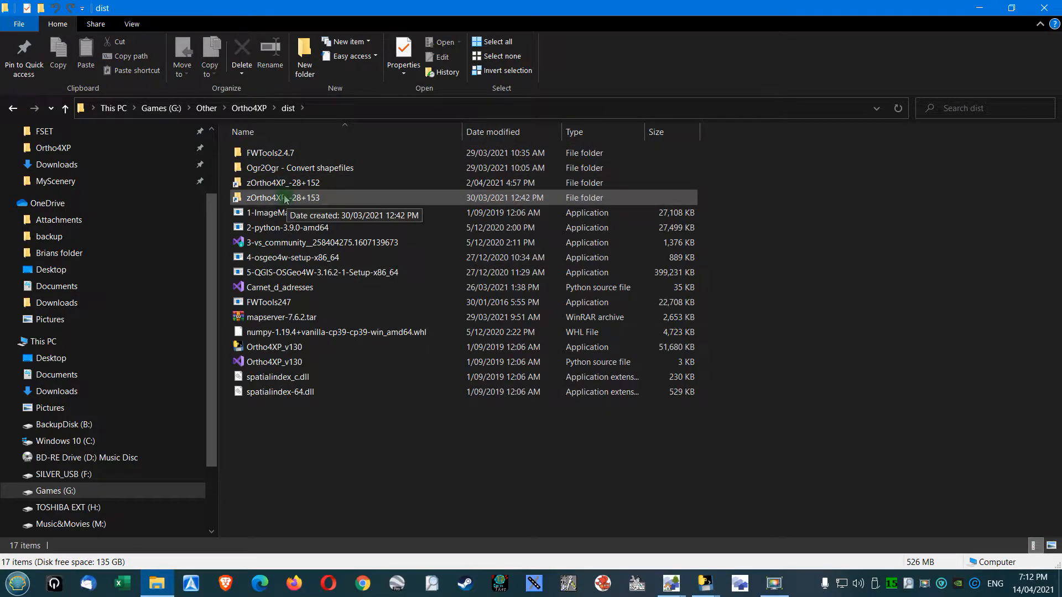
drag(386, 145, 387, 402)
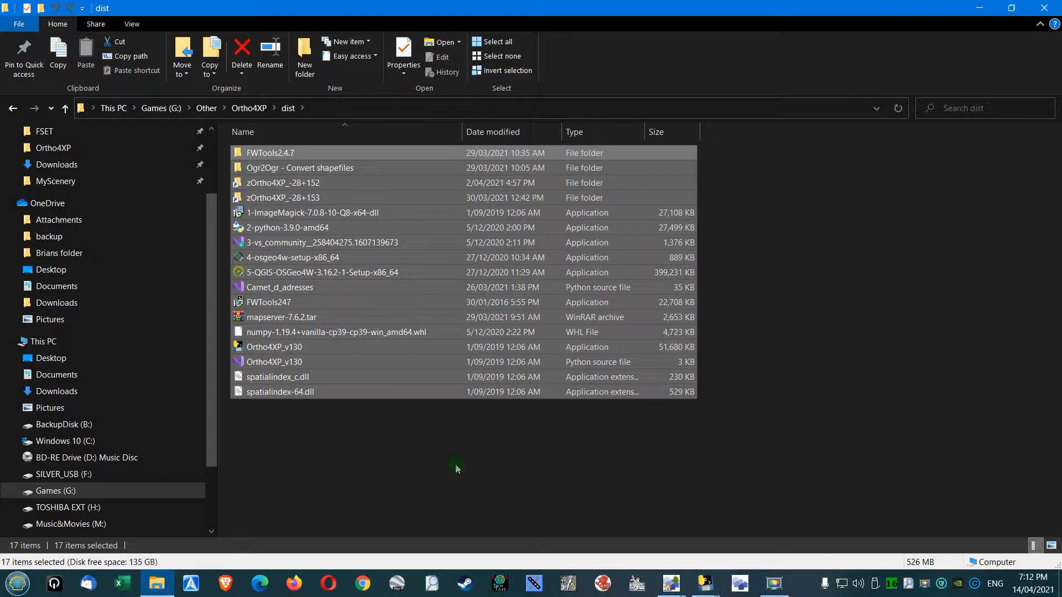
click(343, 432)
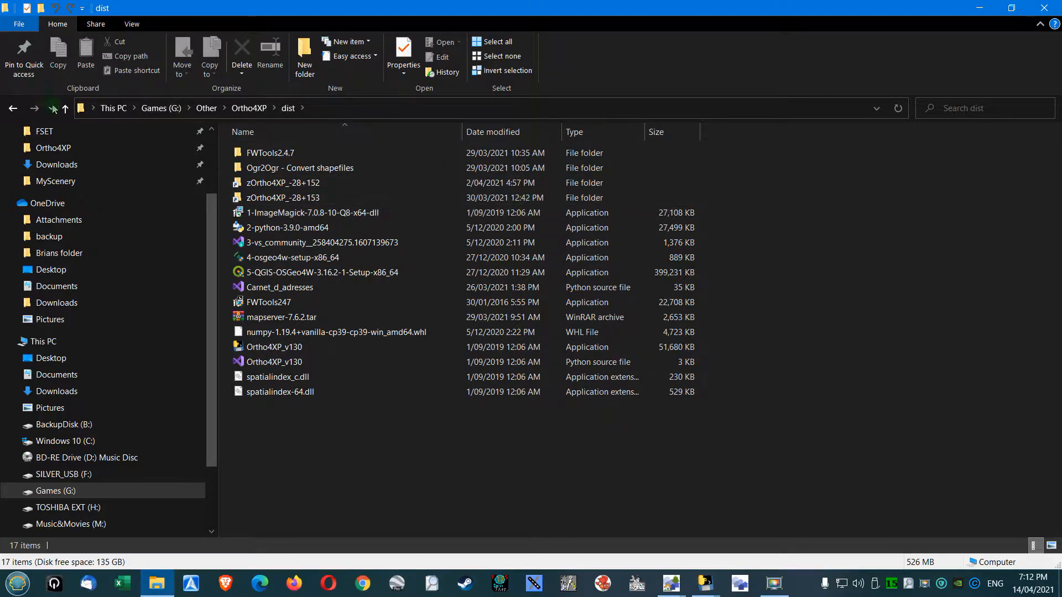
Return to the Ortho4XP folder and review its subfolders and files down to the end of the list.
click(12, 110)
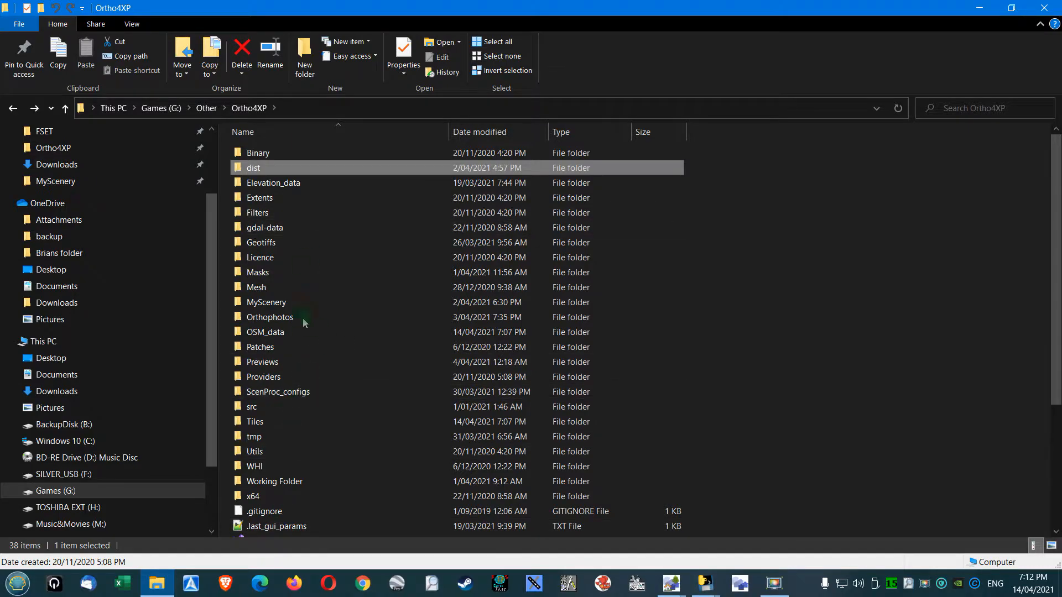
mouse_move(355, 353)
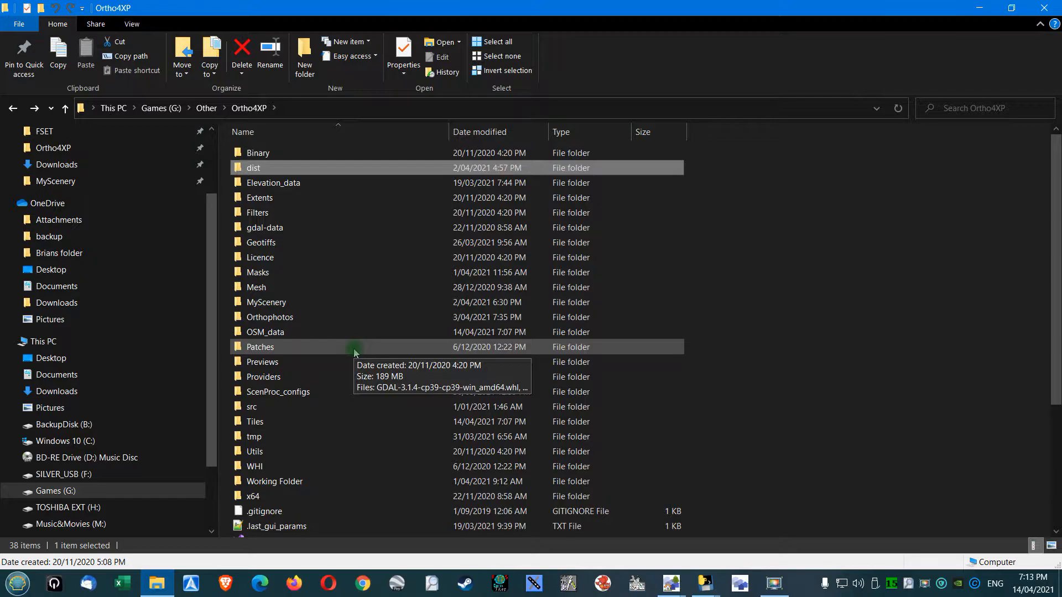
scroll(354, 352, down, 4)
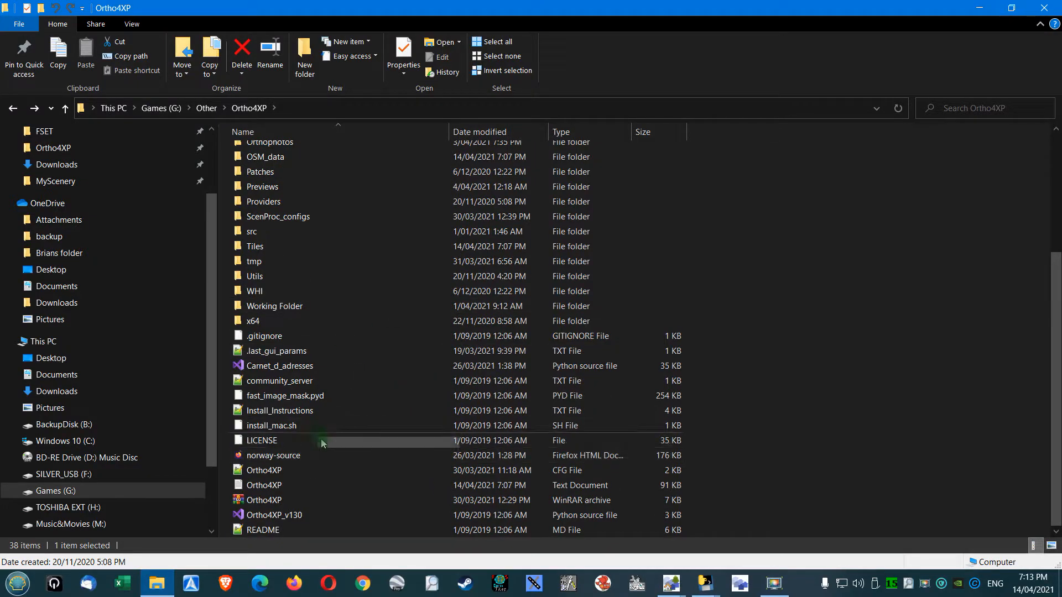
scroll(354, 275, up, 4)
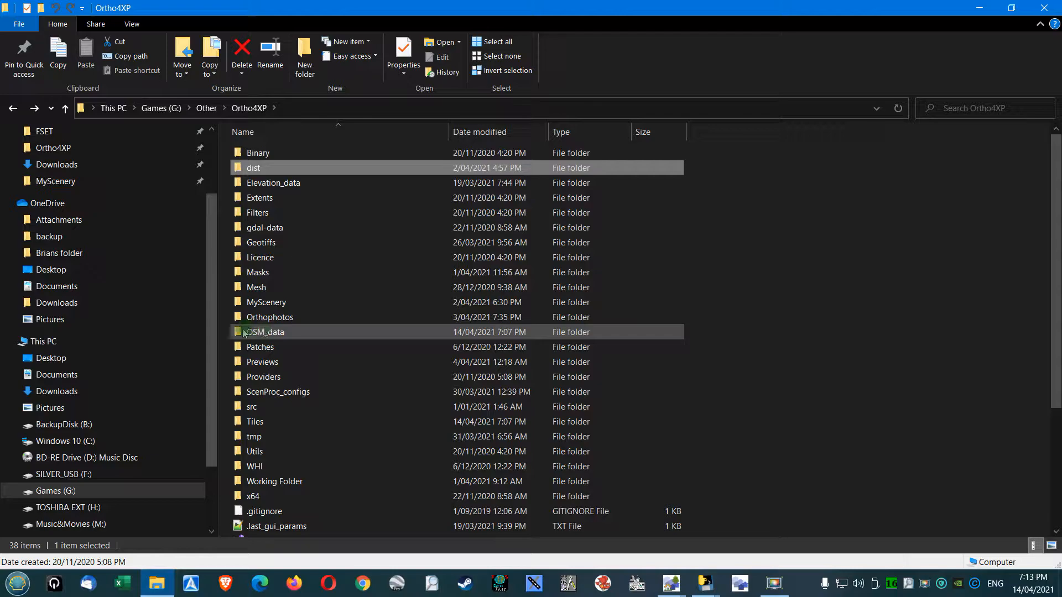
Open the scenproc_osm_data folder inside OSM_data, -30+150 and -28+152.
mouse_move(263, 336)
double_click(287, 333)
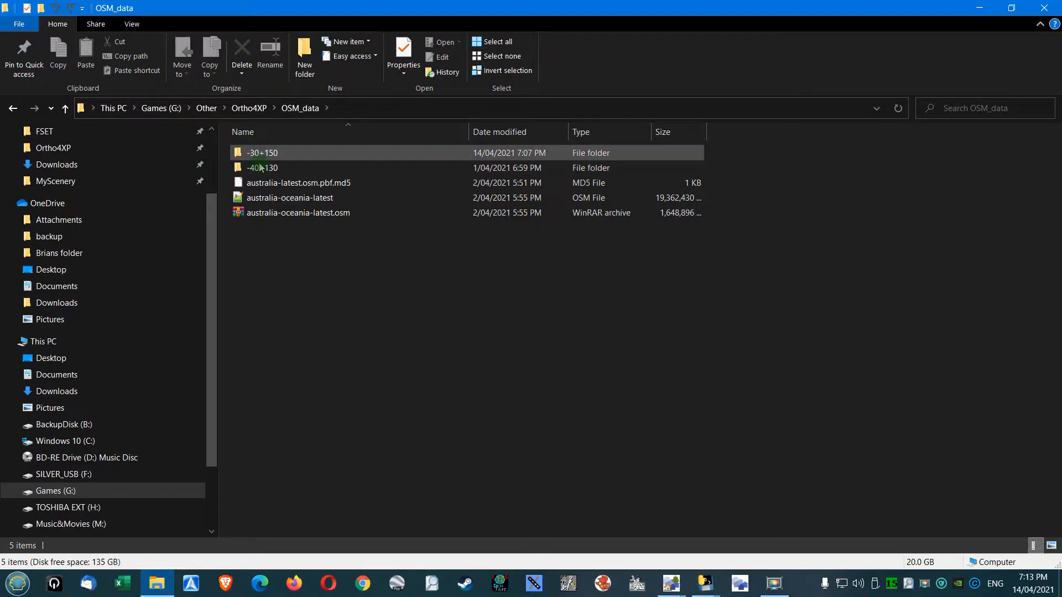
double_click(262, 153)
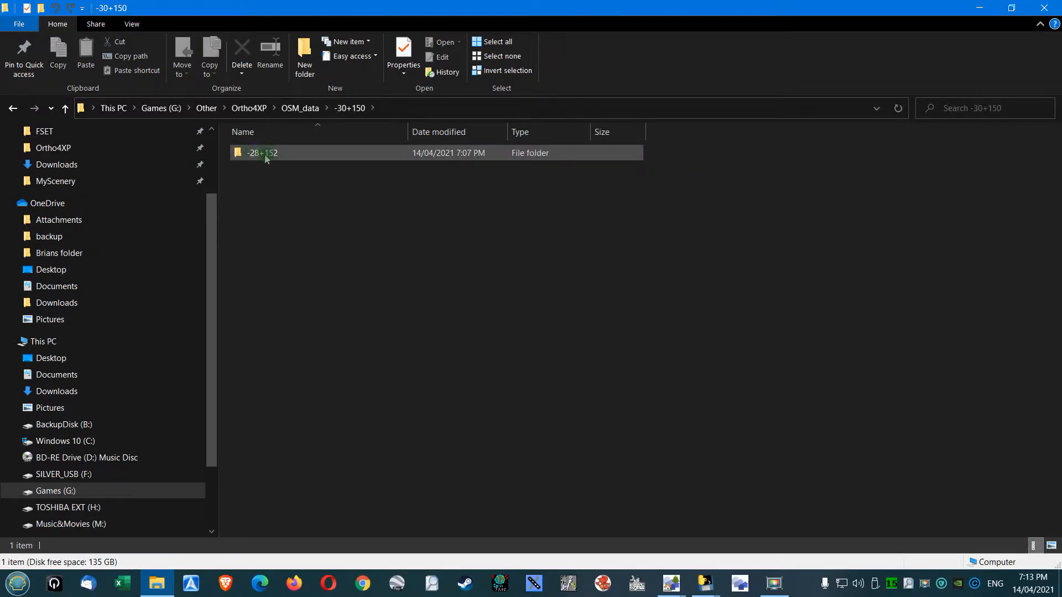
double_click(267, 158)
click(279, 161)
double_click(278, 159)
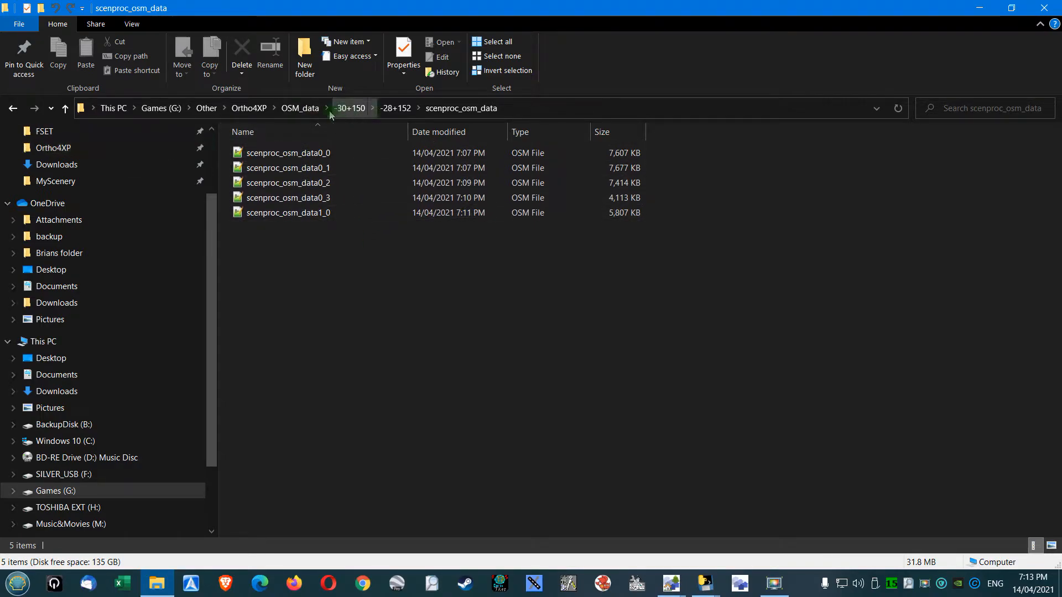
Go back to OSM_data and reopen scenproc_osm_data through the -30+150 and -28+152 folders.
click(308, 109)
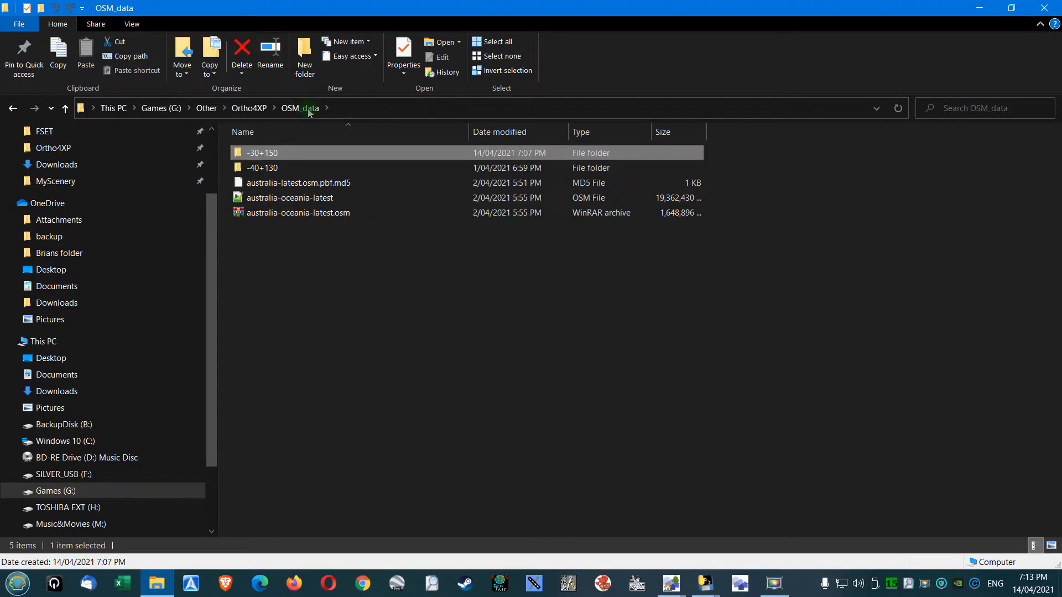
double_click(301, 154)
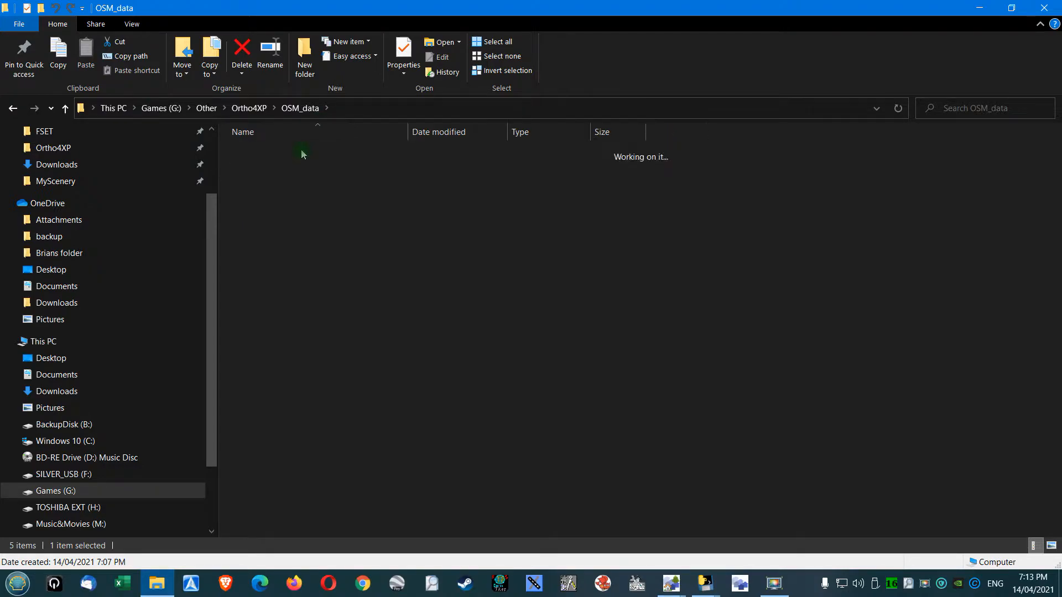
double_click(302, 154)
double_click(302, 154)
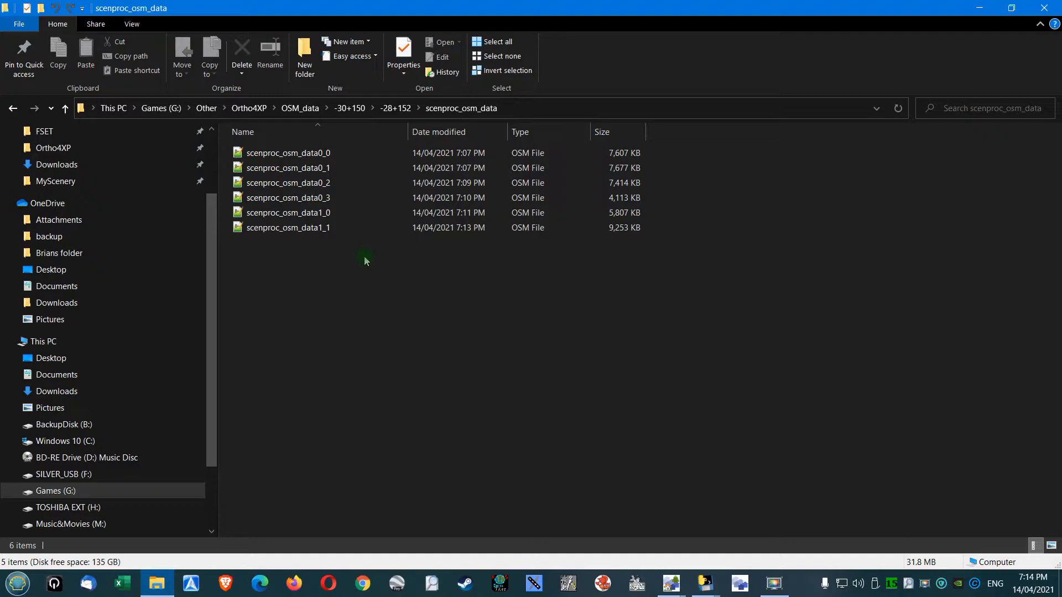
Open scenproc_osm_data0_0 in Notepad++ and examine the name, lga_pid and source tags of the last relation in the file.
right_click(299, 153)
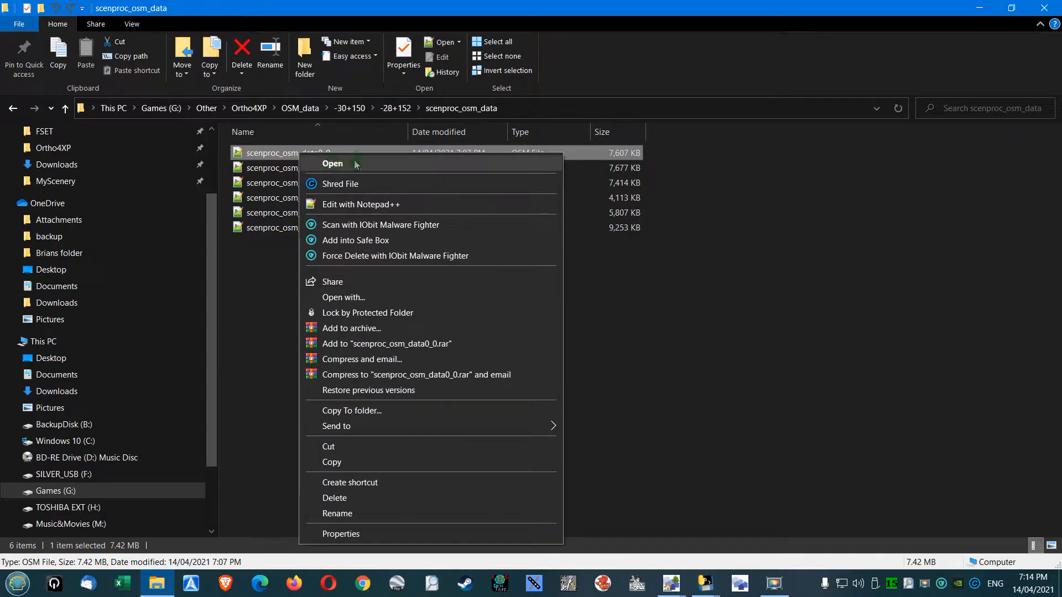
click(335, 204)
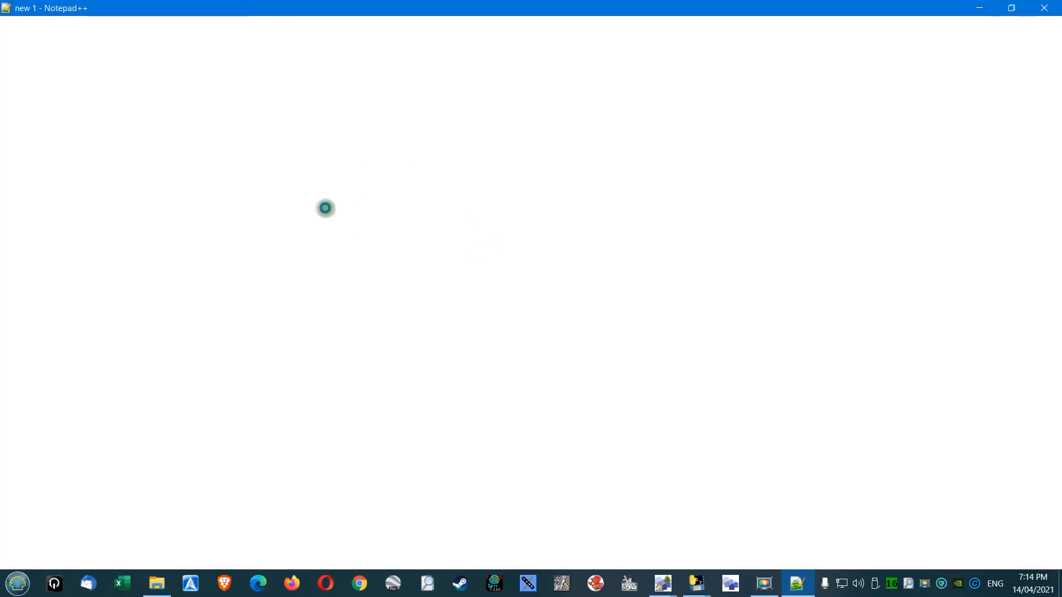
drag(1056, 89, 1053, 553)
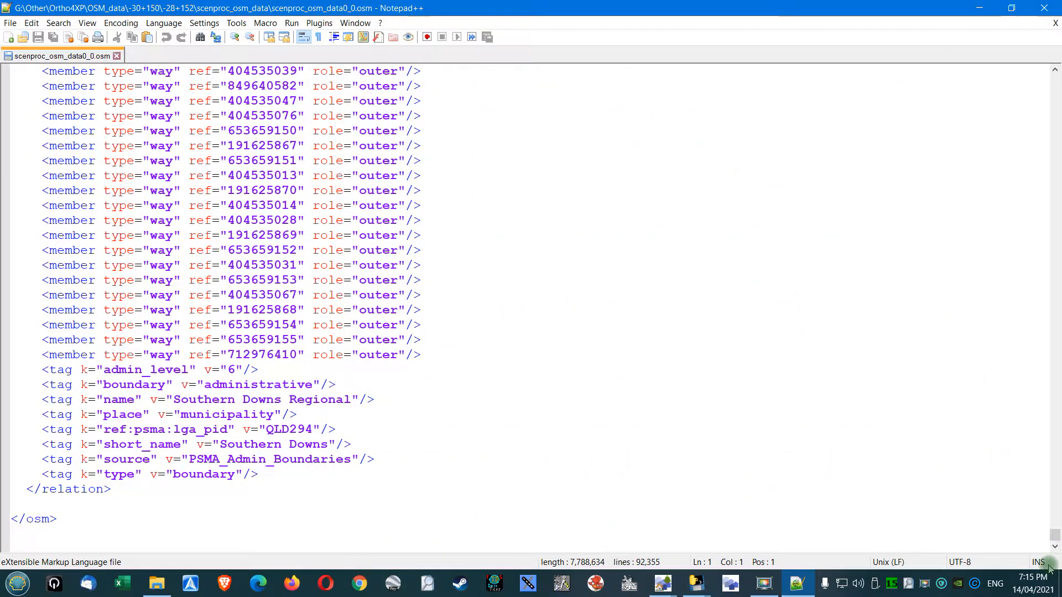
drag(175, 400, 382, 398)
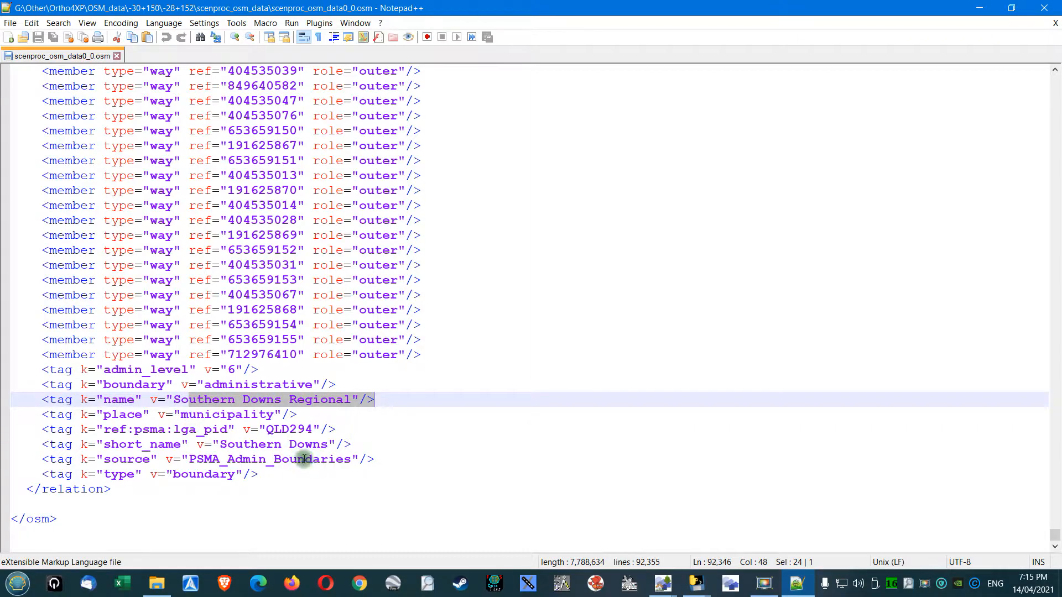
drag(259, 429, 365, 430)
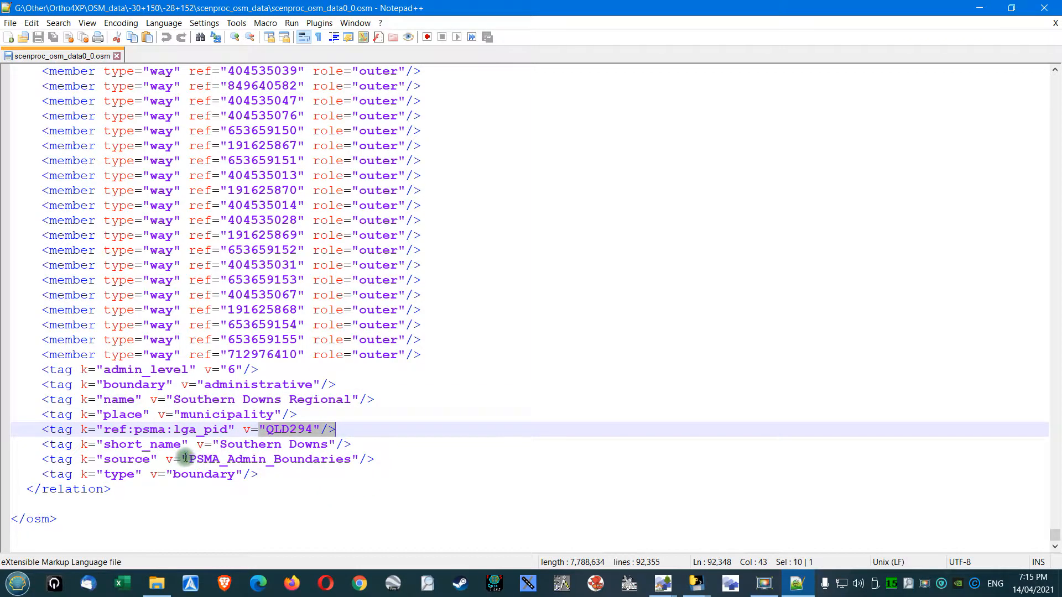
drag(186, 458, 432, 465)
scroll(432, 486, up, 10)
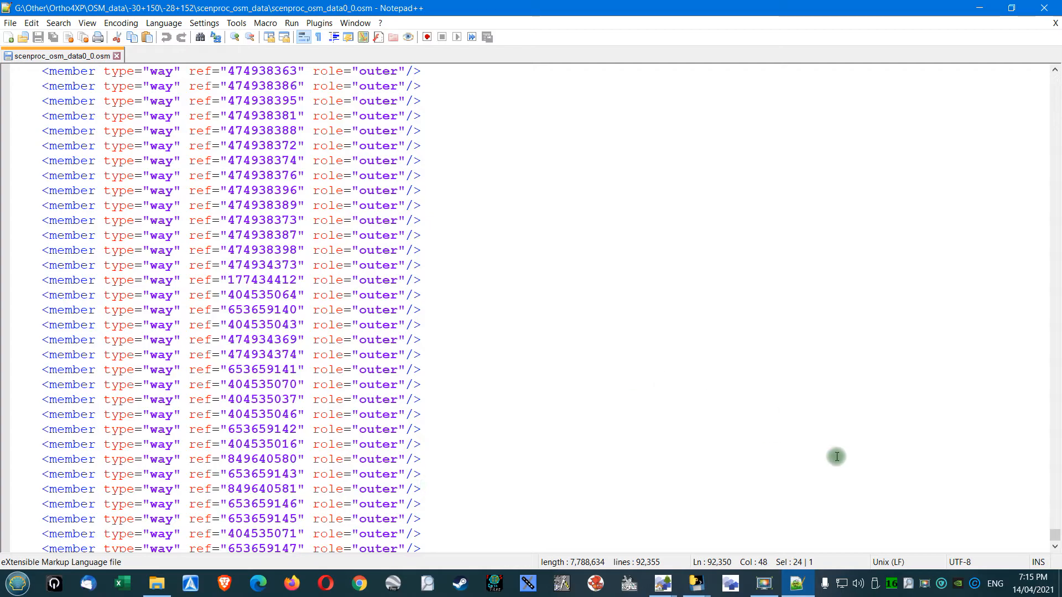
Find the power line way entries further up the file and highlight the whole PILTON entry to examine its tags.
drag(1054, 534, 1055, 400)
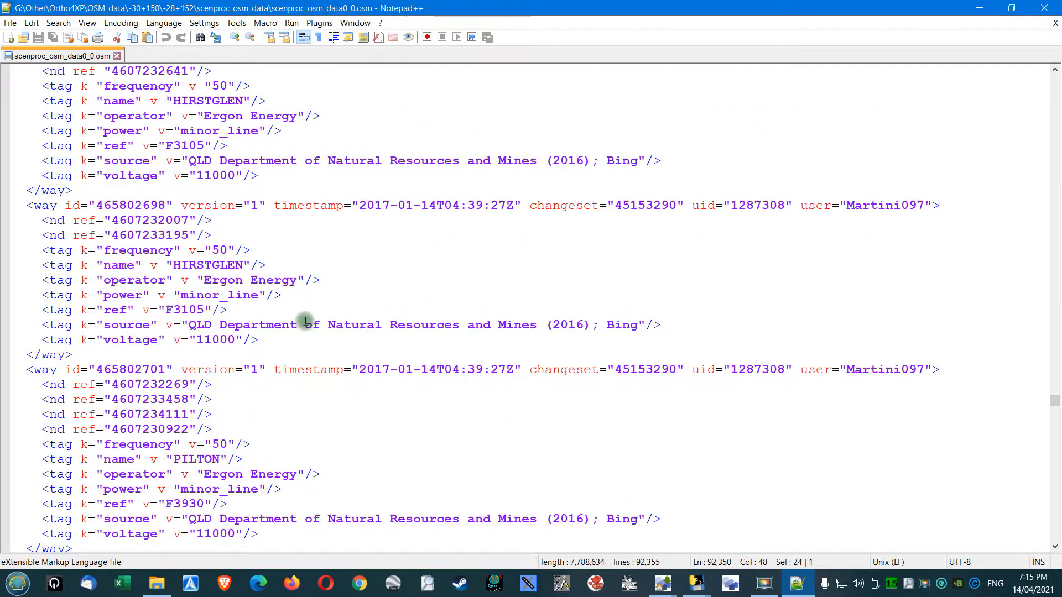
scroll(305, 320, down, 3)
drag(95, 250, 990, 252)
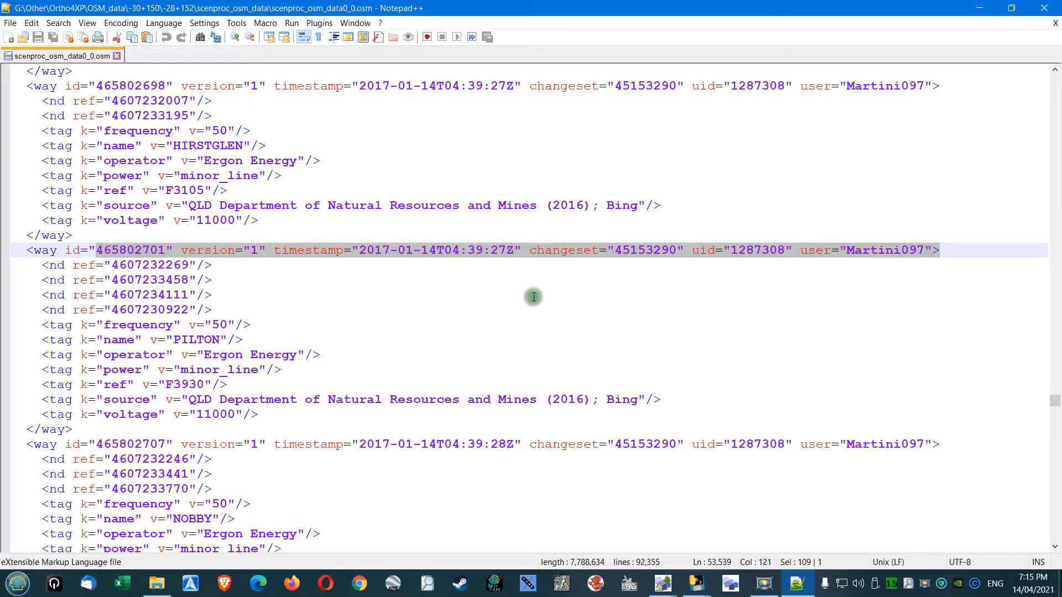
drag(278, 415, 8, 251)
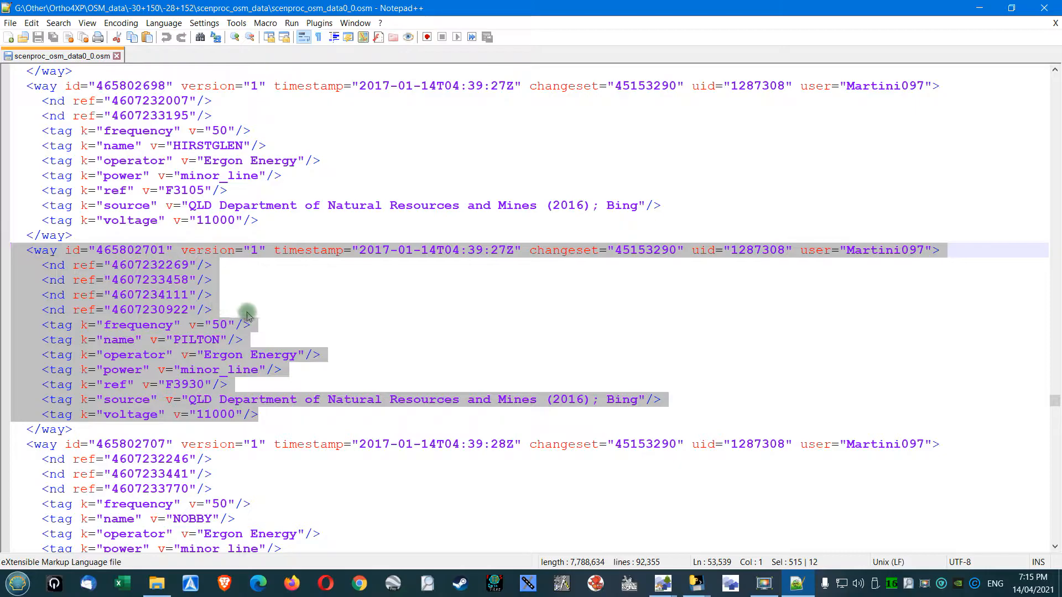
Examine the way id and timestamp of a HIRSTGLEN power line entry above the PILTON entry, and close Notepad++.
scroll(230, 310, up, 6)
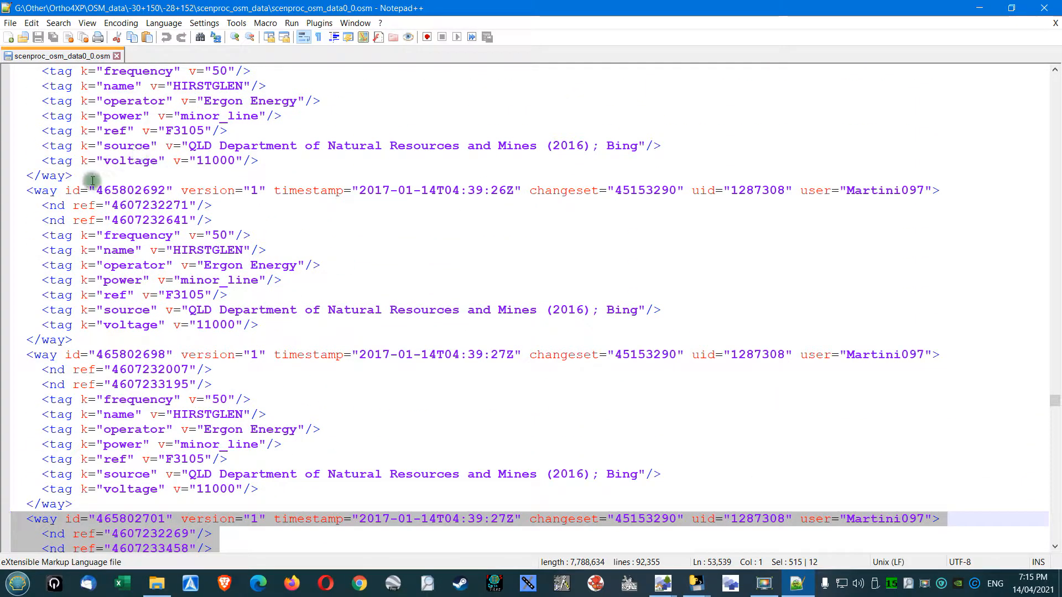
drag(26, 190, 281, 185)
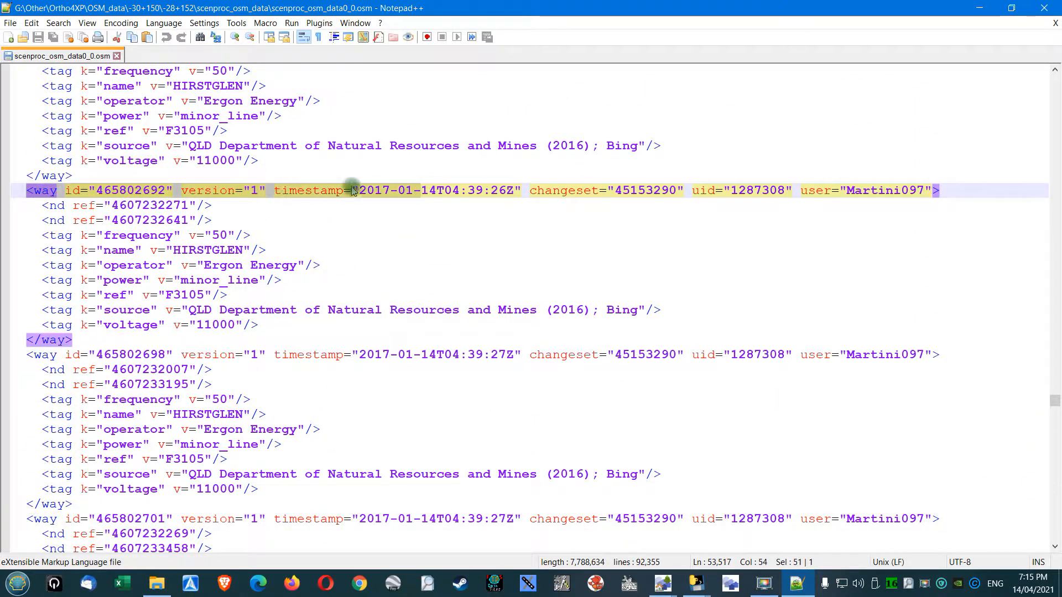
click(57, 190)
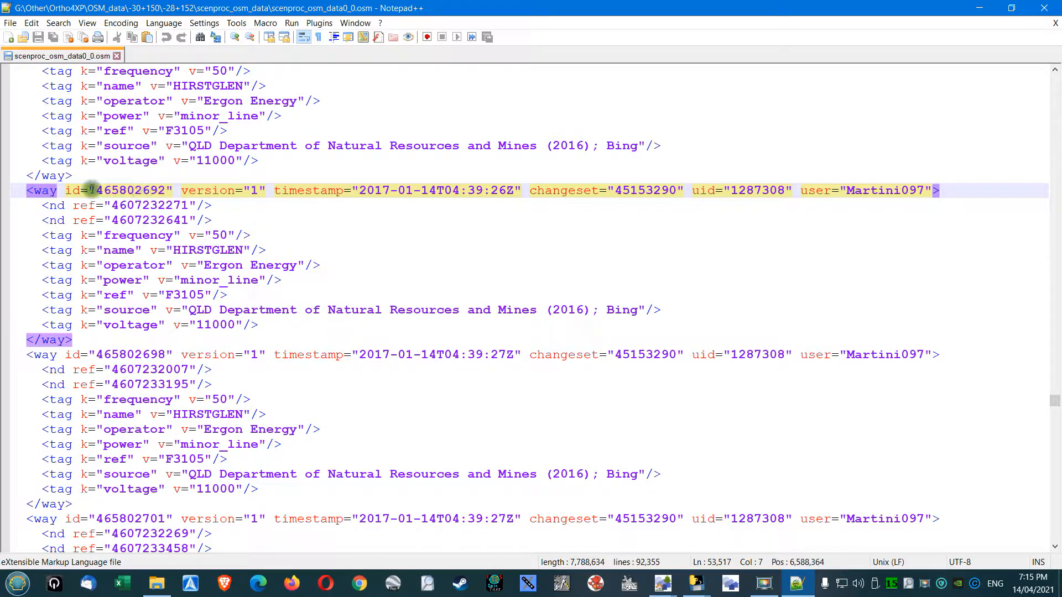
drag(96, 190, 158, 190)
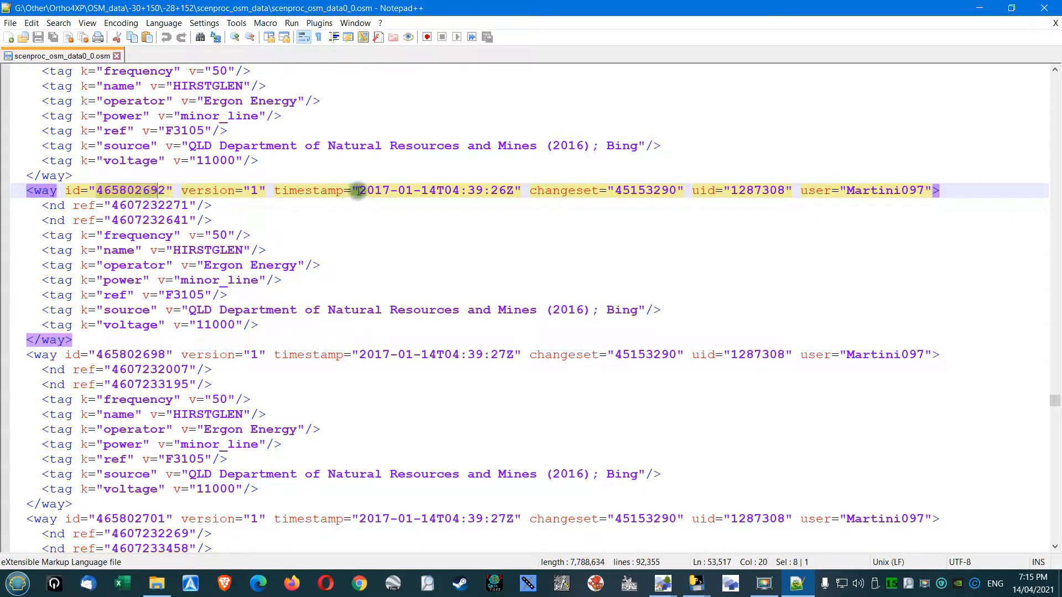
drag(390, 191, 568, 190)
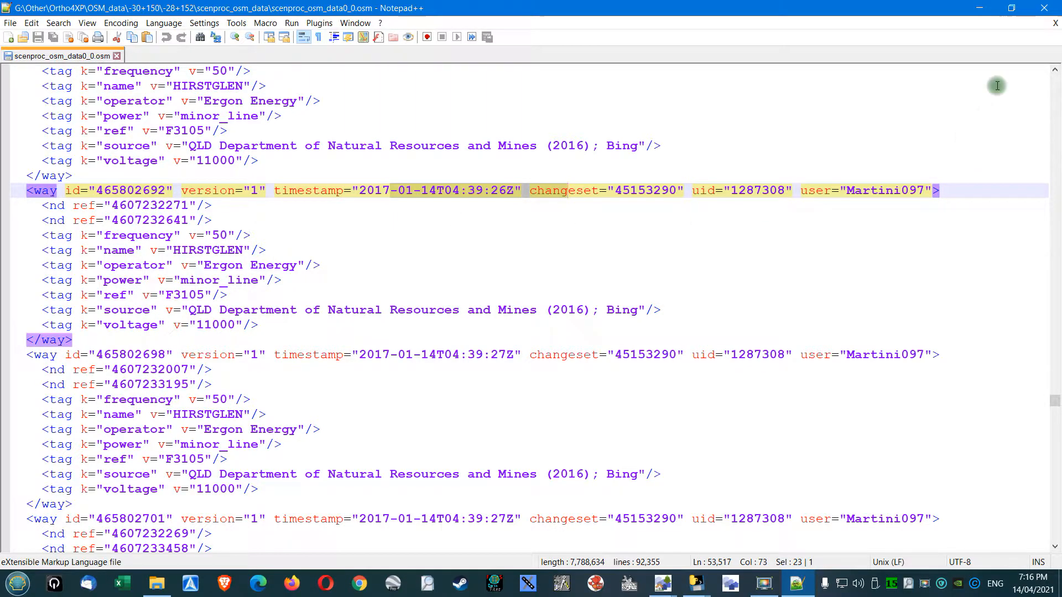
click(1048, 8)
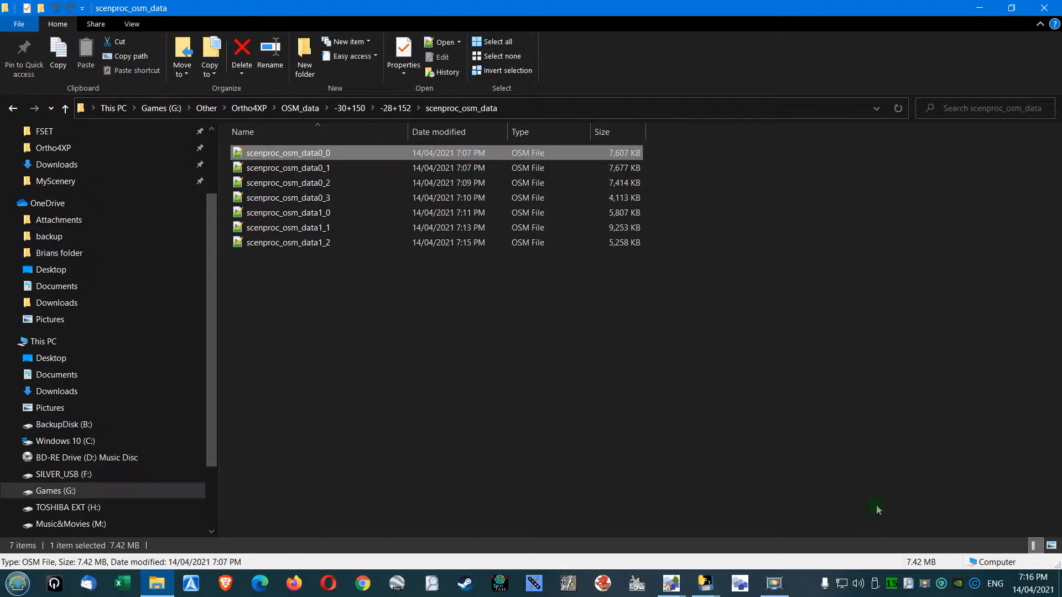
Start Steam and dismiss its shortcut list and news window.
click(465, 583)
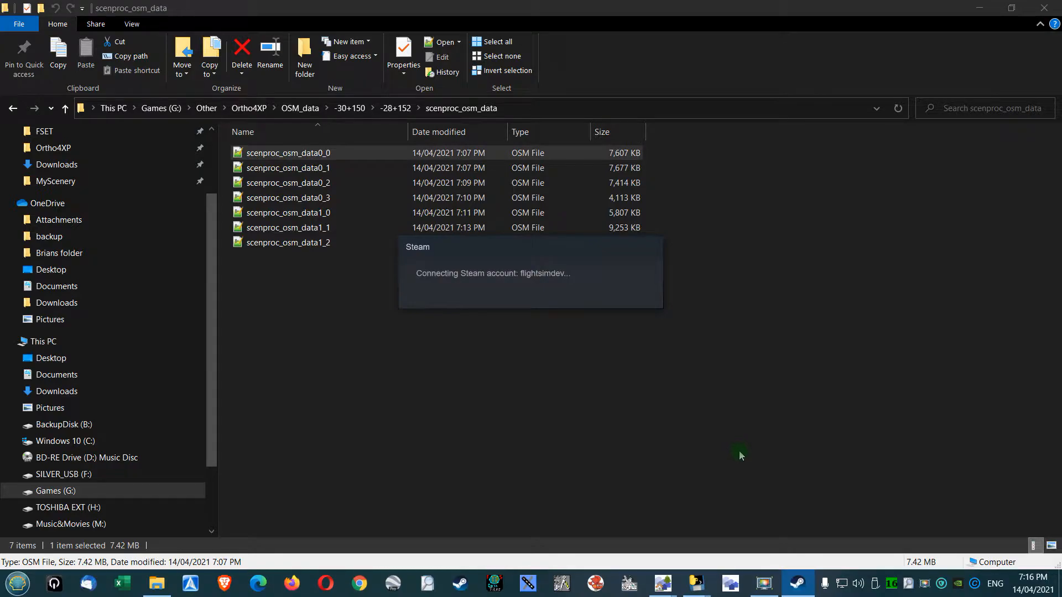
mouse_move(797, 584)
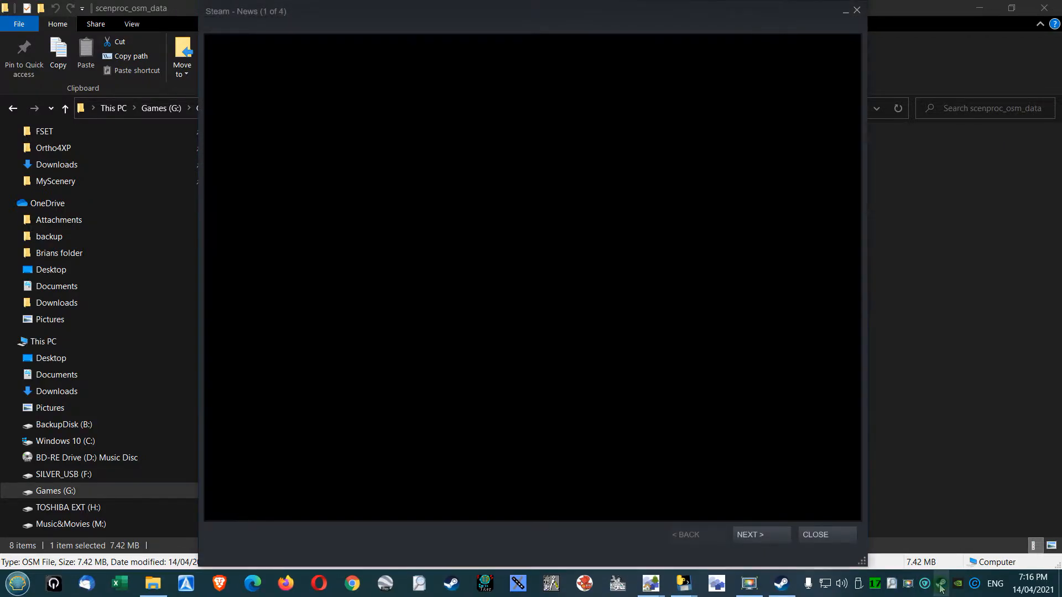
right_click(940, 588)
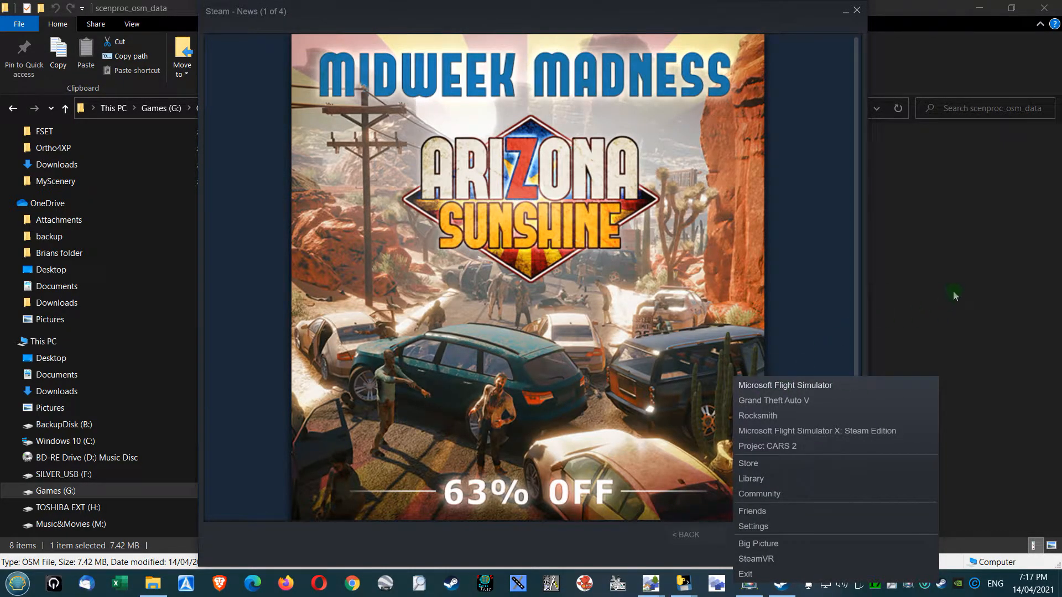
click(925, 10)
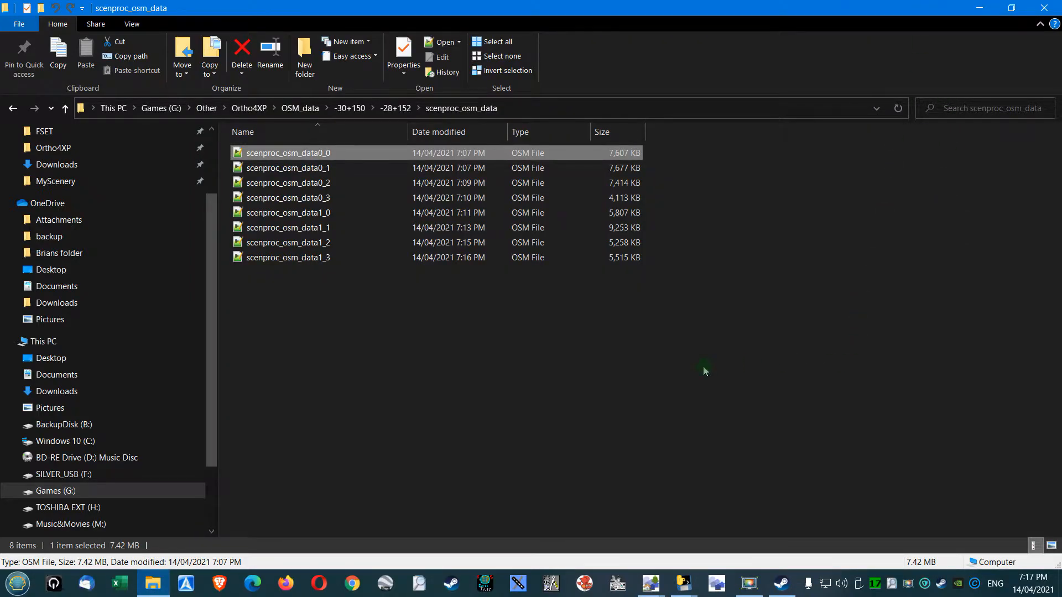
Switch to Ortho4XP and examine the successful OSM downloads and the current download attempt in the log.
click(152, 583)
click(857, 10)
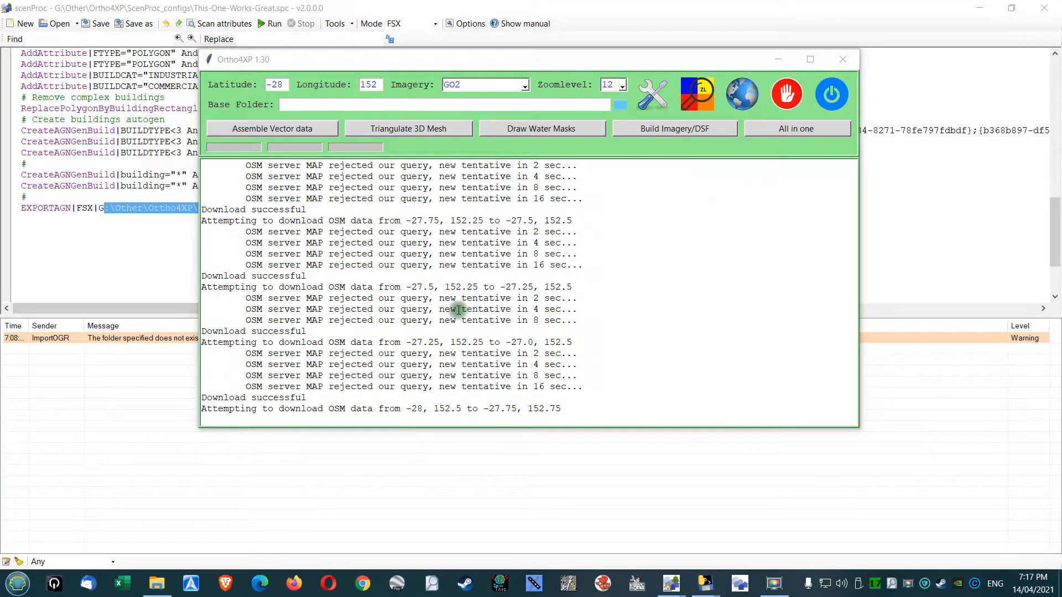
drag(334, 332, 173, 331)
drag(327, 308, 177, 310)
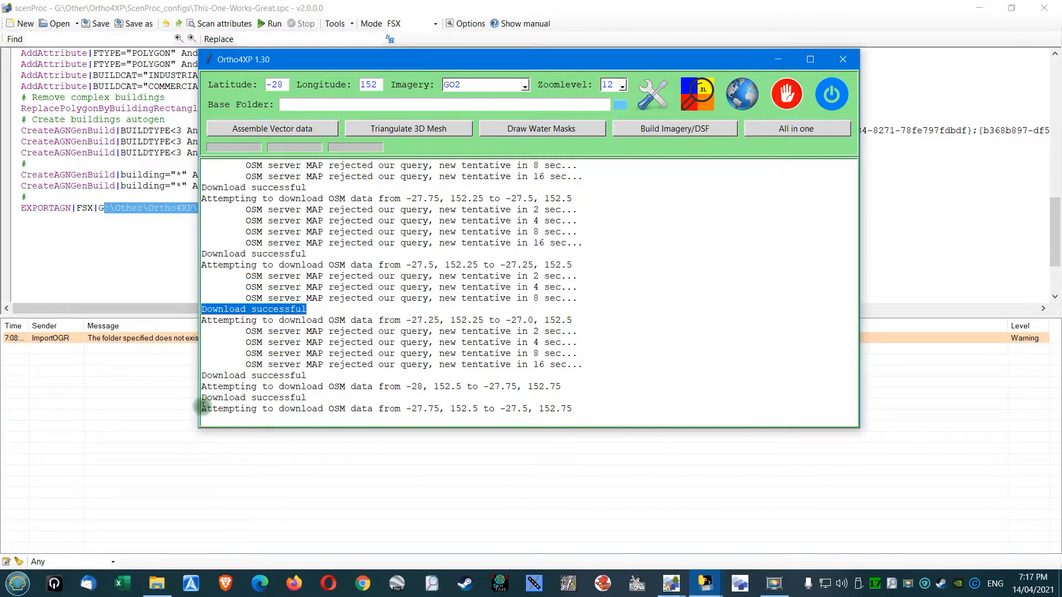
click(592, 409)
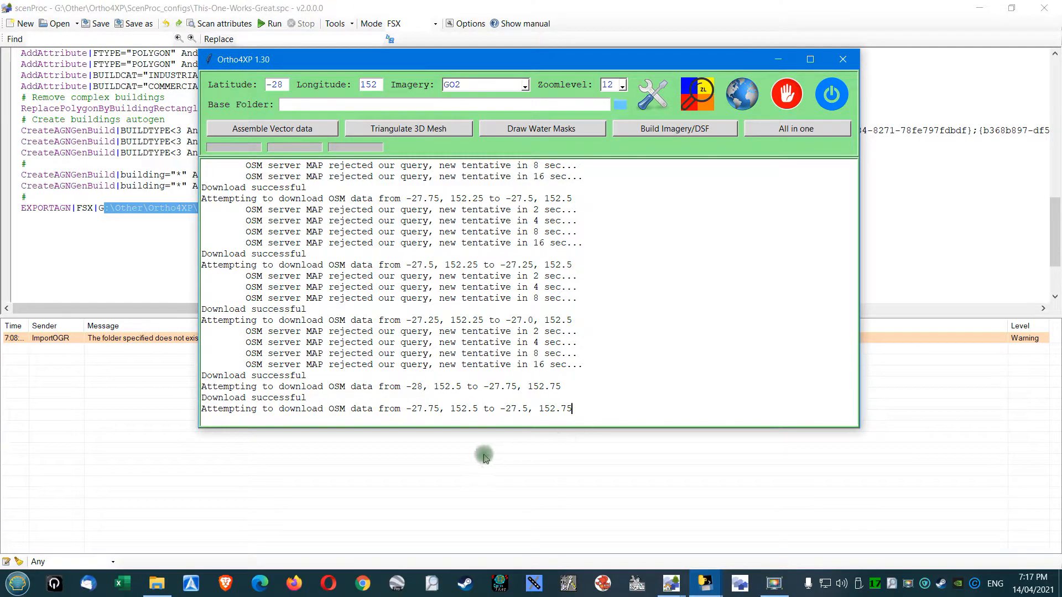
Open Program Files (x86) on drive C: in File Explorer and sort its folders by name.
click(157, 583)
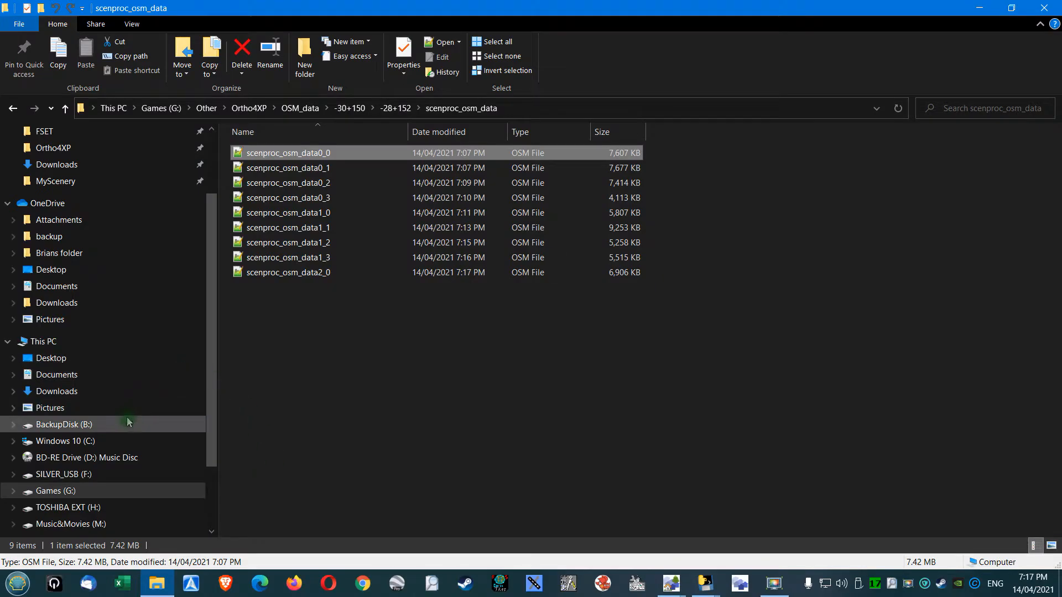
click(117, 440)
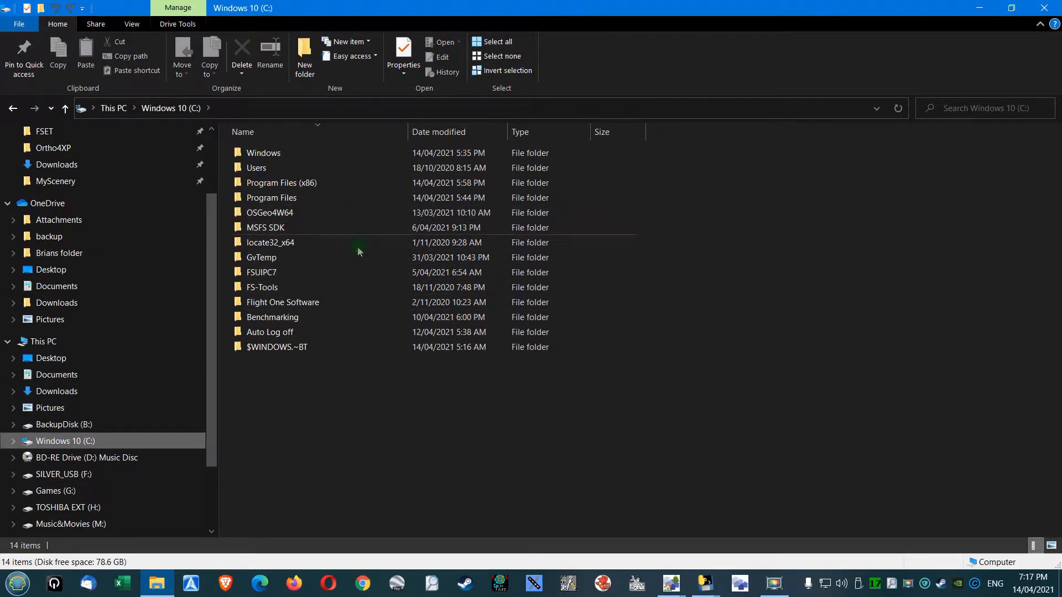
double_click(321, 182)
scroll(310, 277, down, 12)
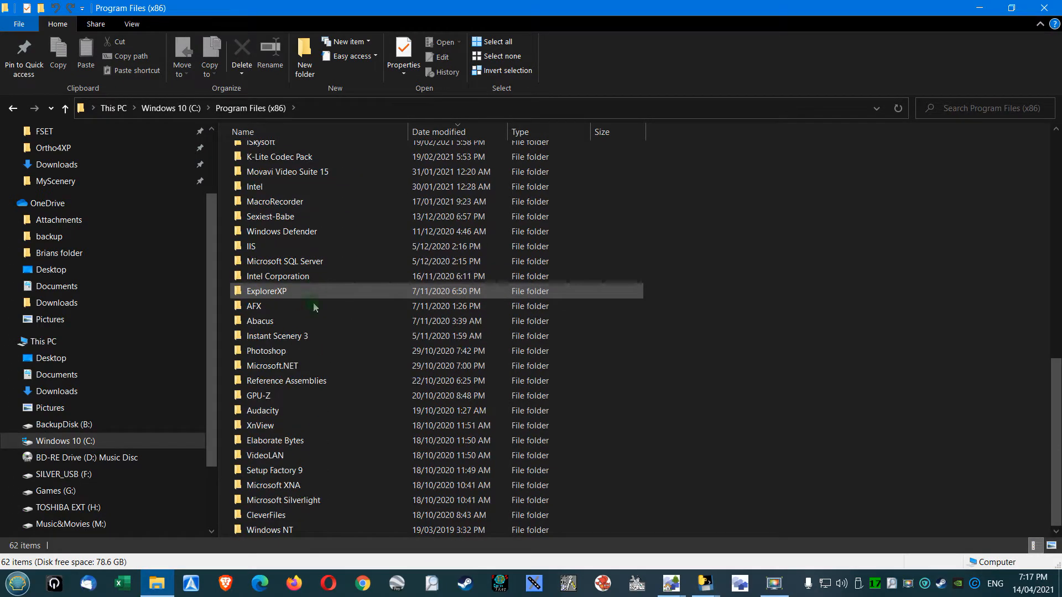
click(308, 133)
scroll(347, 356, down, 12)
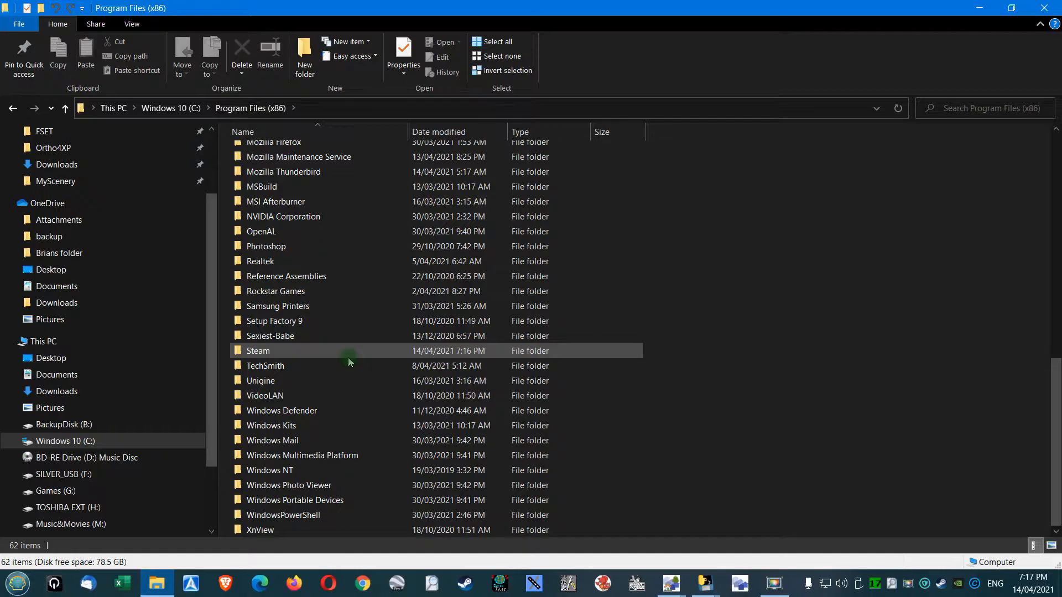
Examine the MicrosoftFlightSimulator folder under Steam\steamapps\common, return to common, and close File Explorer.
double_click(265, 351)
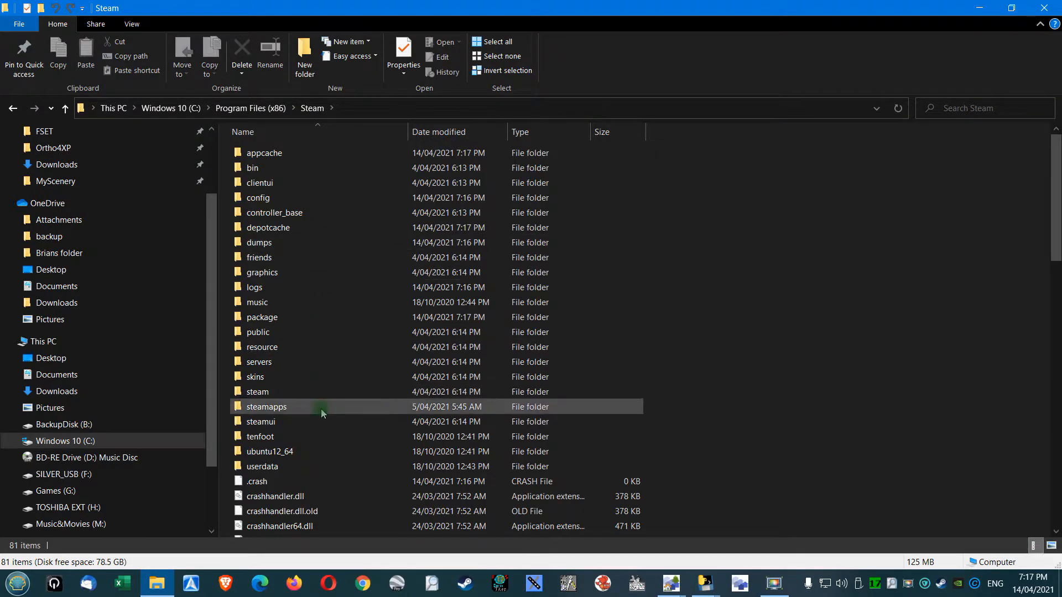
double_click(294, 407)
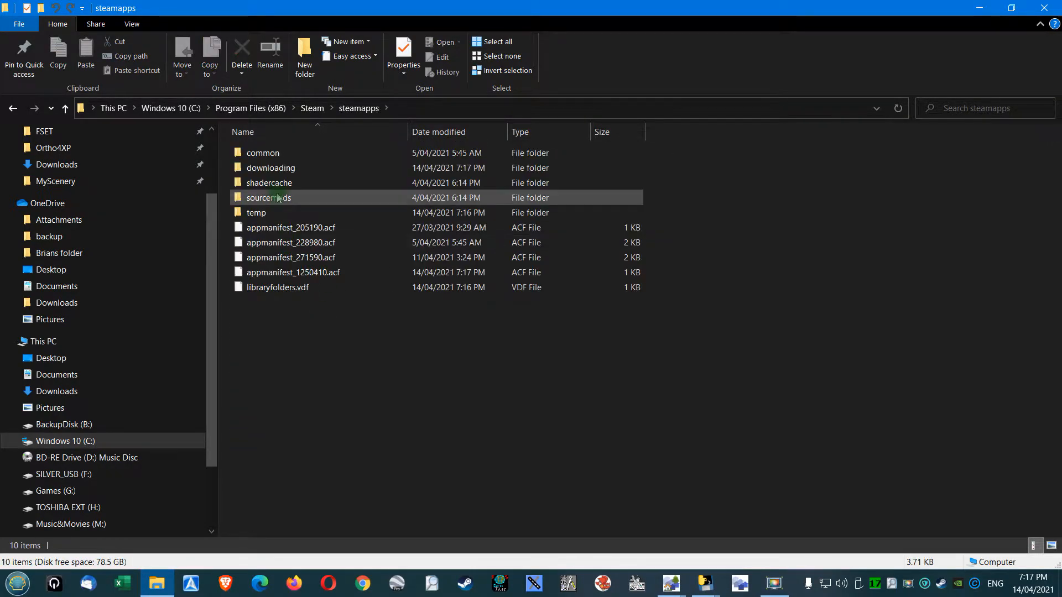
double_click(271, 155)
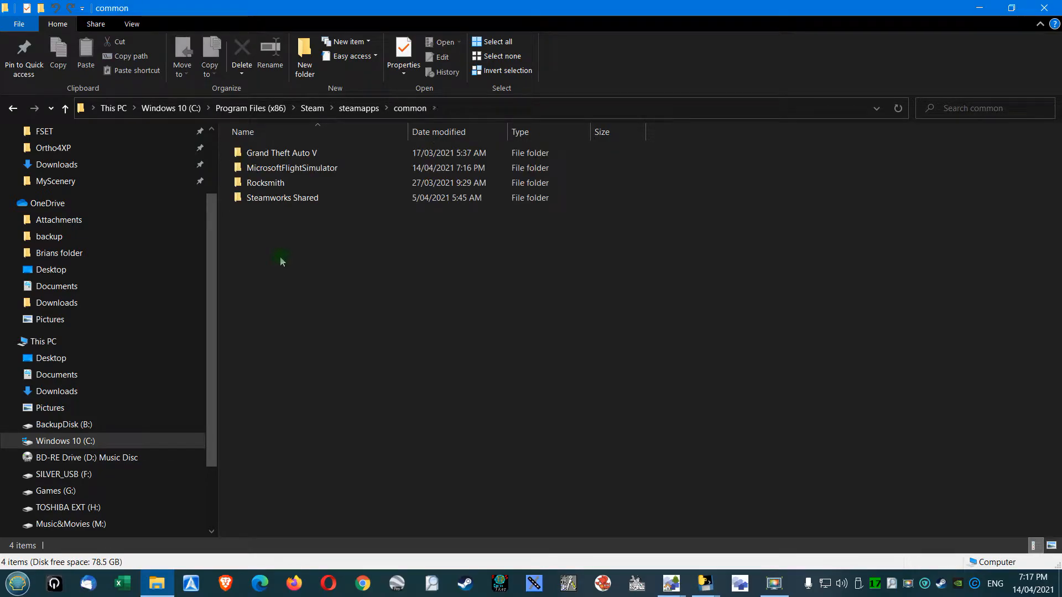
double_click(274, 167)
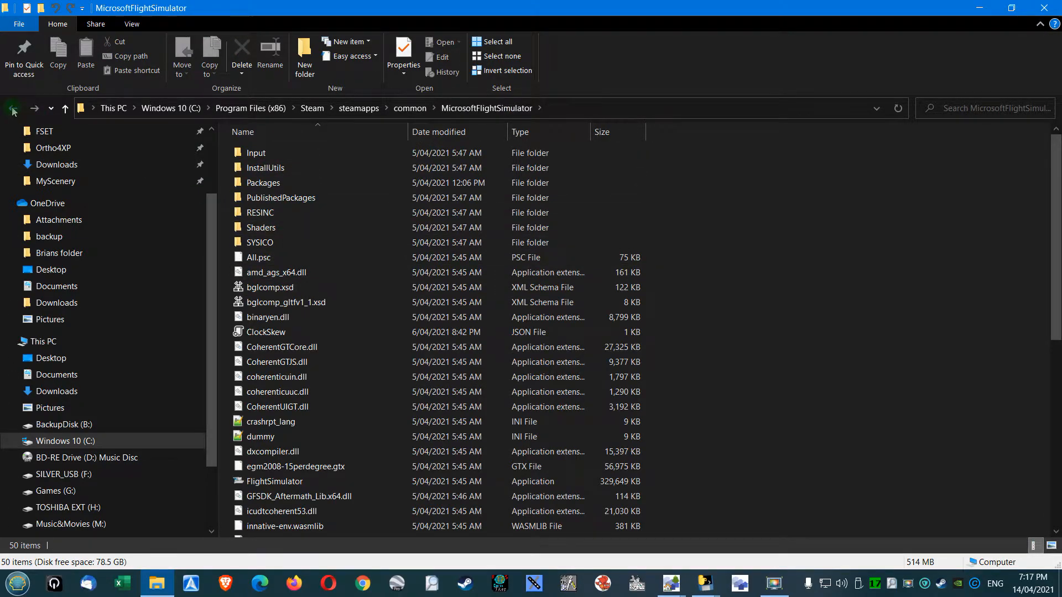
click(13, 109)
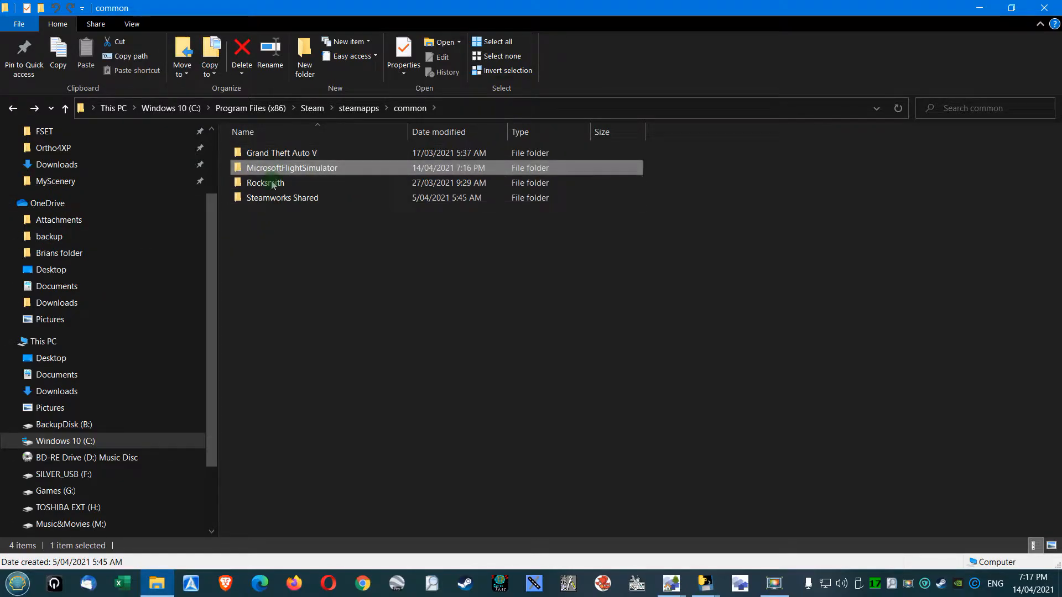
click(1044, 7)
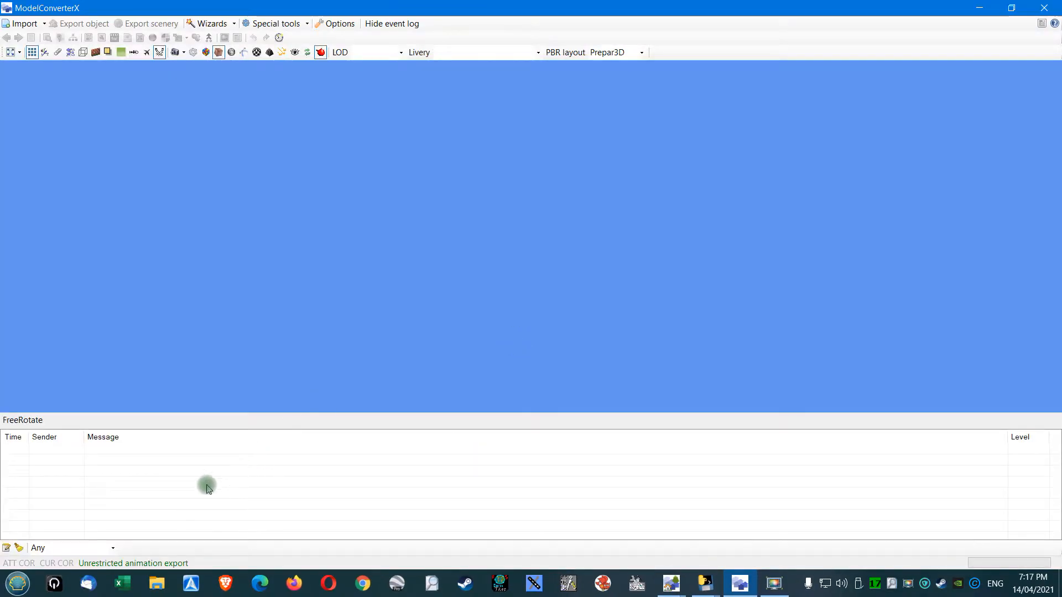
Reopen File Explorer and go to Program Files (x86) on drive C:.
click(157, 583)
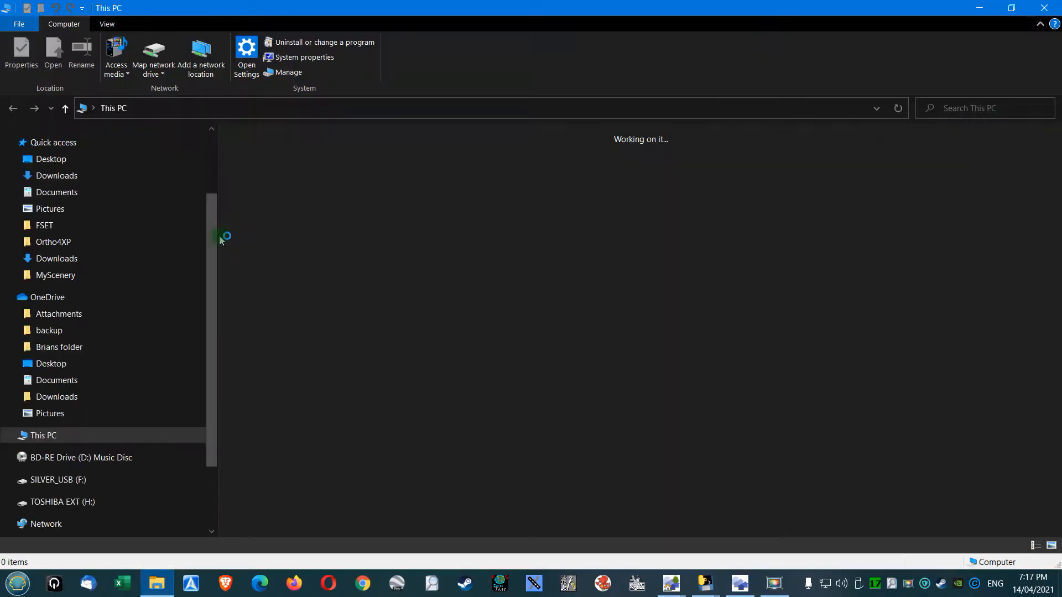
drag(211, 321, 208, 440)
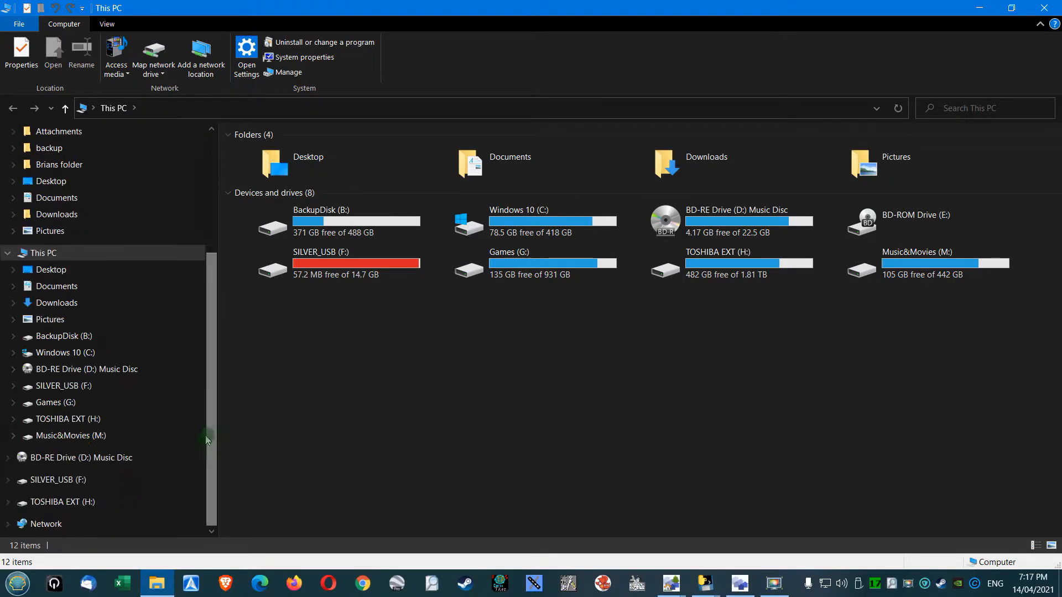
click(58, 352)
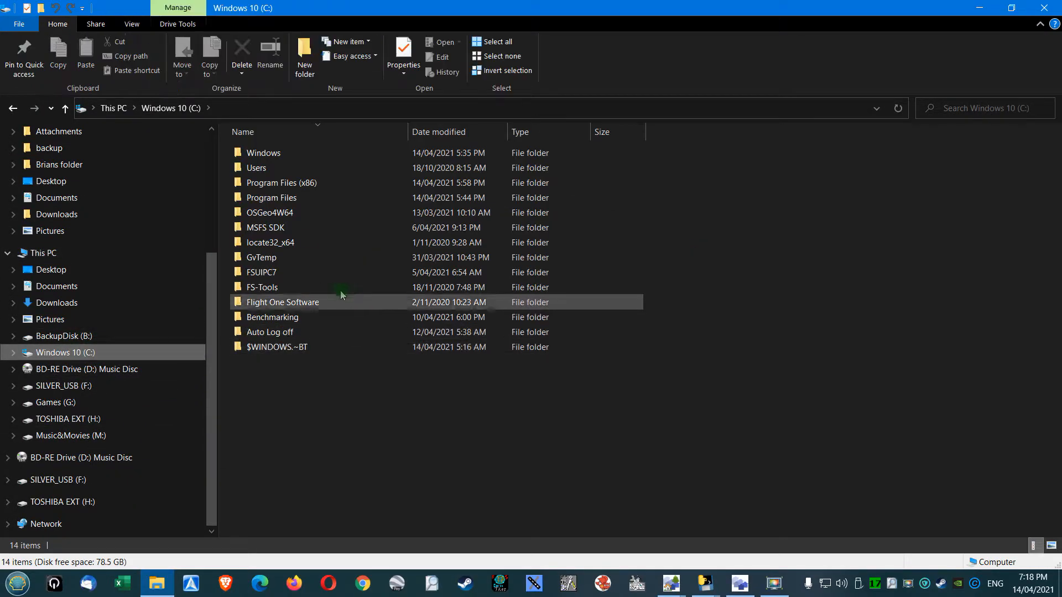
double_click(327, 183)
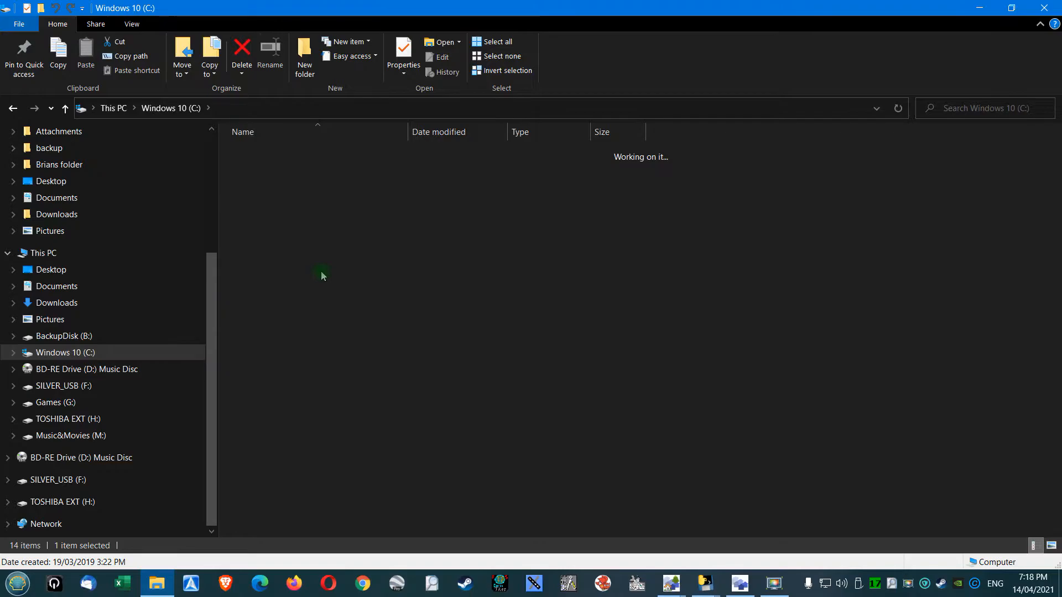
Look through the Program Files (x86) folders, check the contents of Microsoft, and return to the folder list.
scroll(332, 276, down, 5)
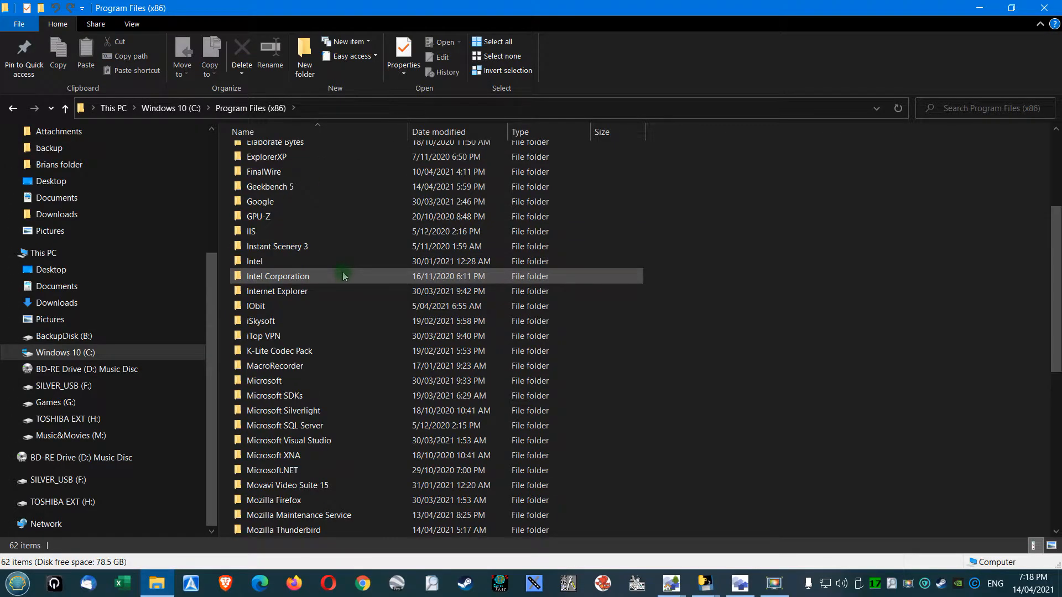
scroll(344, 254, up, 4)
scroll(346, 227, down, 3)
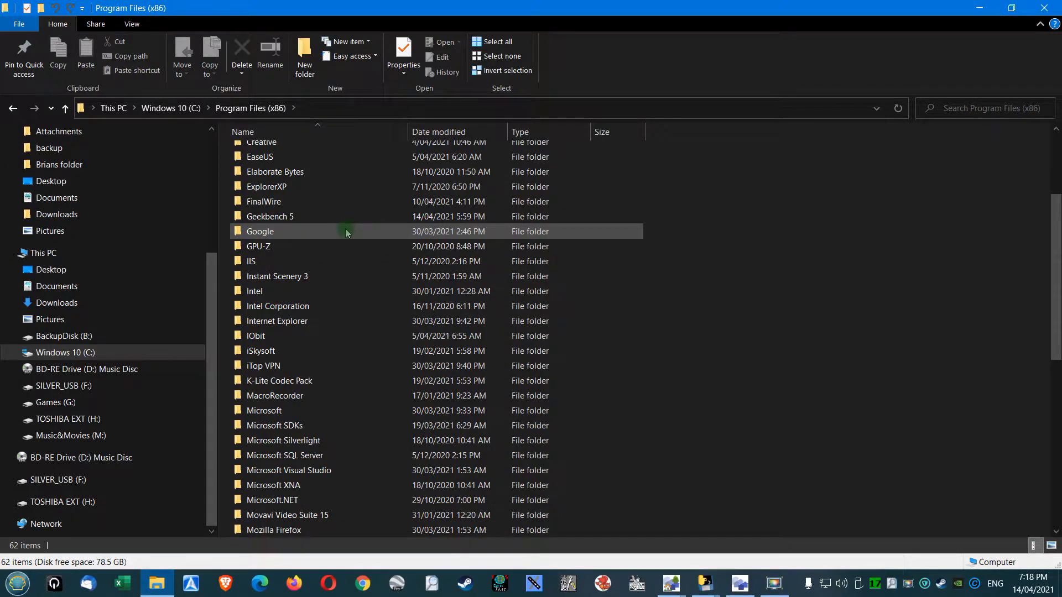
scroll(346, 232, down, 3)
double_click(326, 291)
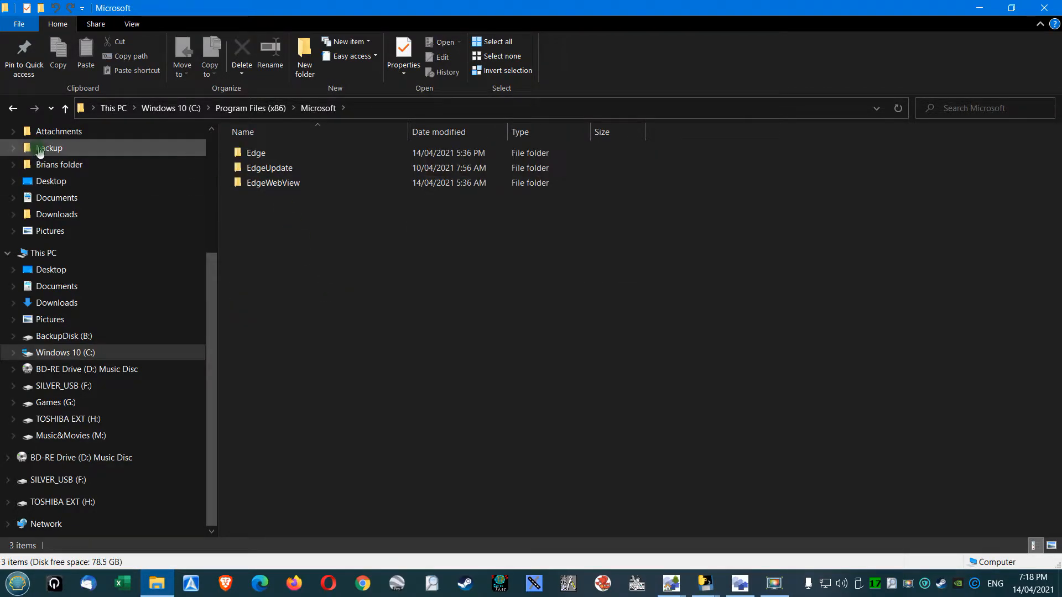
click(10, 111)
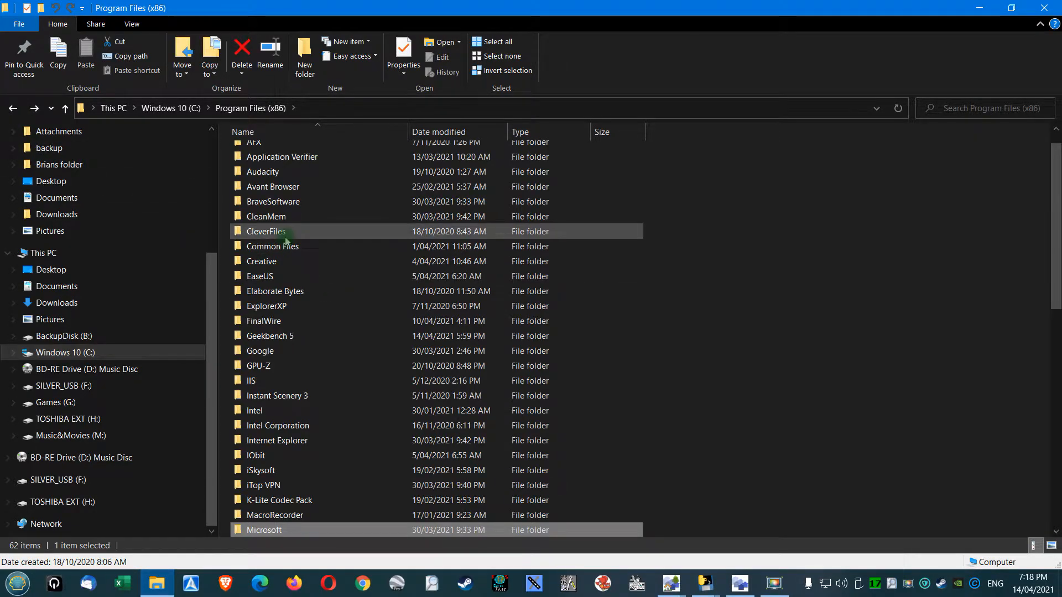
scroll(332, 255, down, 4)
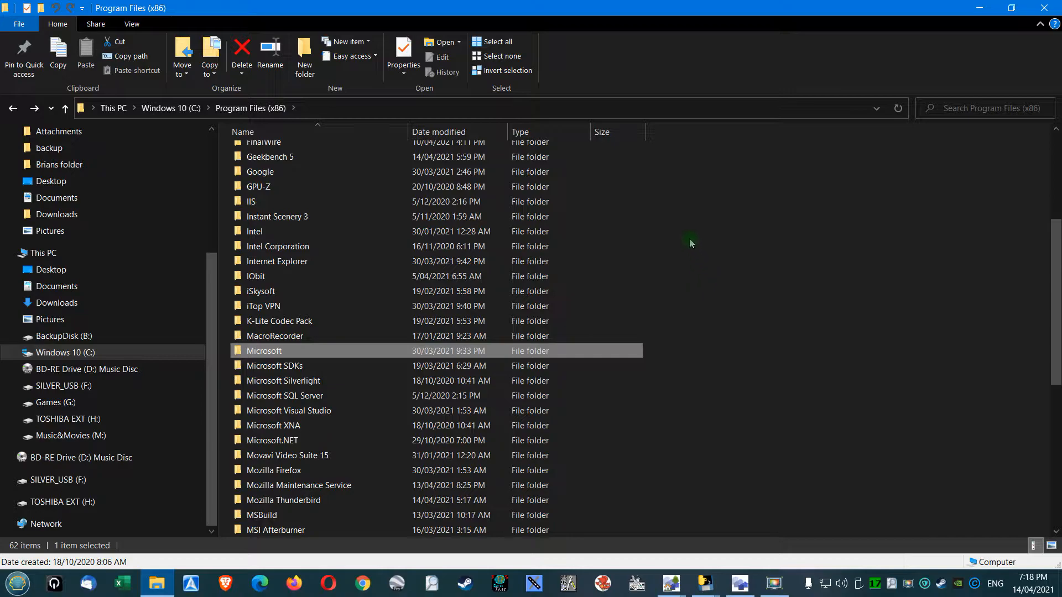
Create a folder named Microsoft Games in Program Files (x86), granting administrator permission.
click(304, 80)
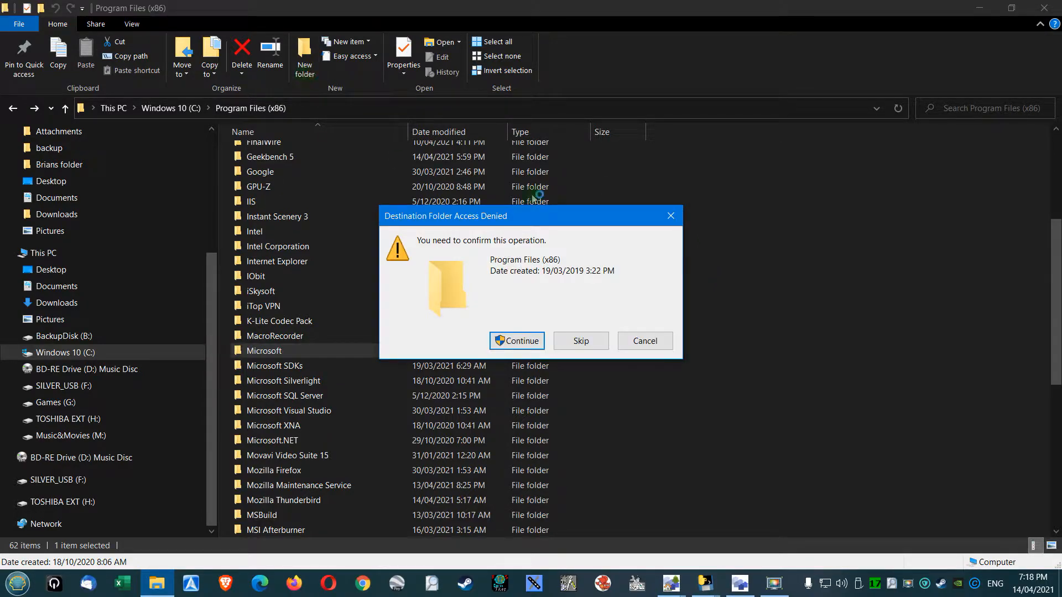
click(506, 341)
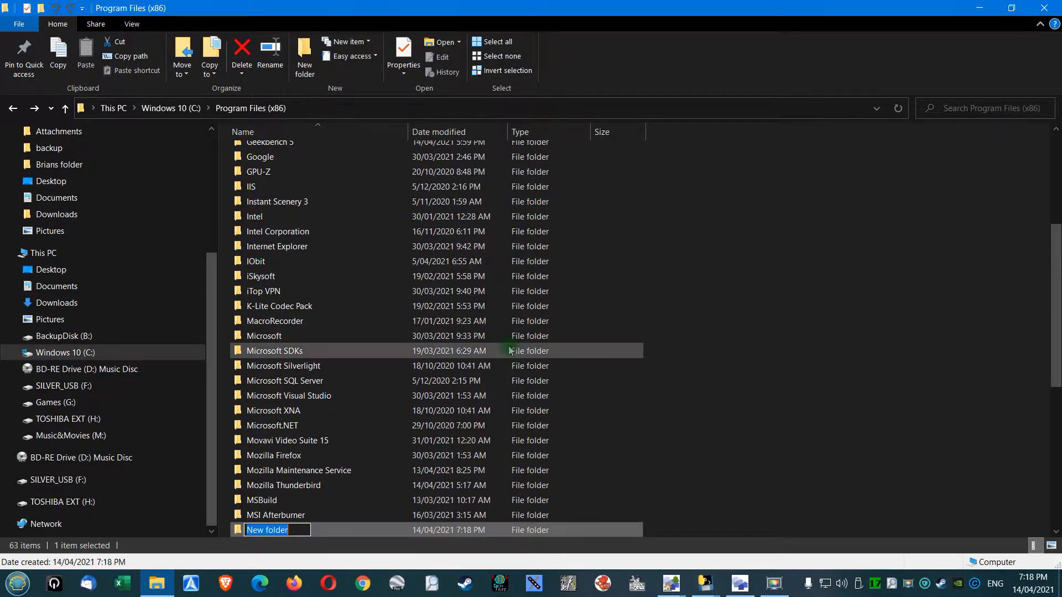
text(Microsoft Games)
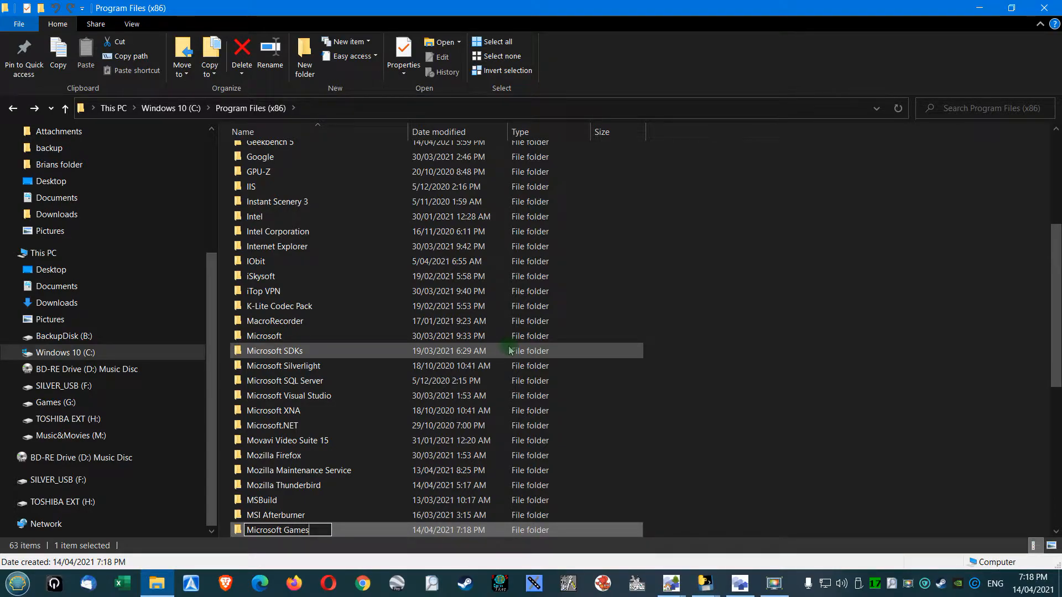
click(334, 501)
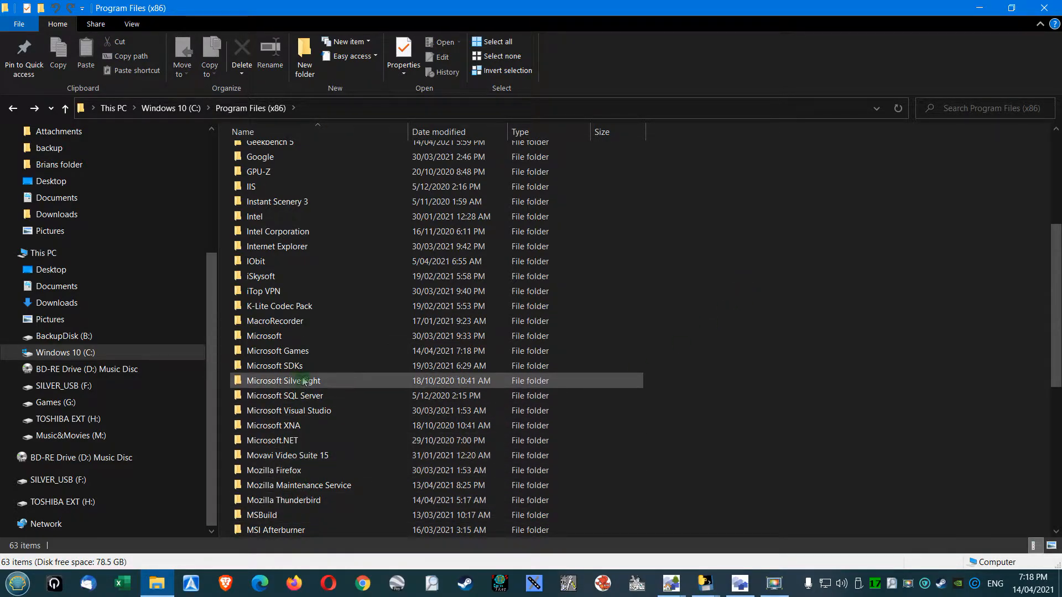
Create a folder named Microsoft Flight Simulator X inside Microsoft Games, granting administrator permission.
click(300, 352)
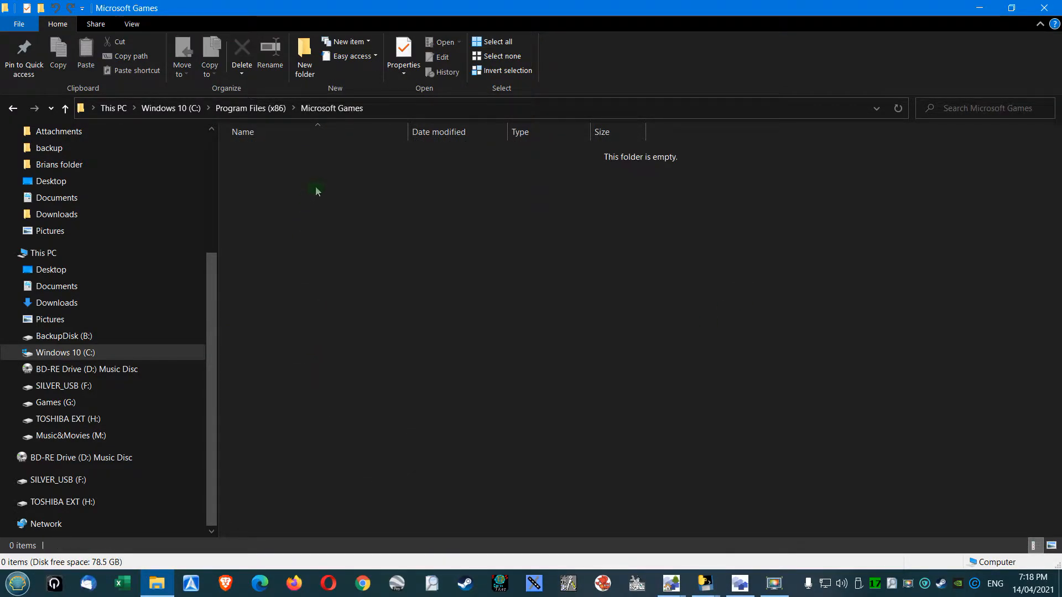
click(305, 65)
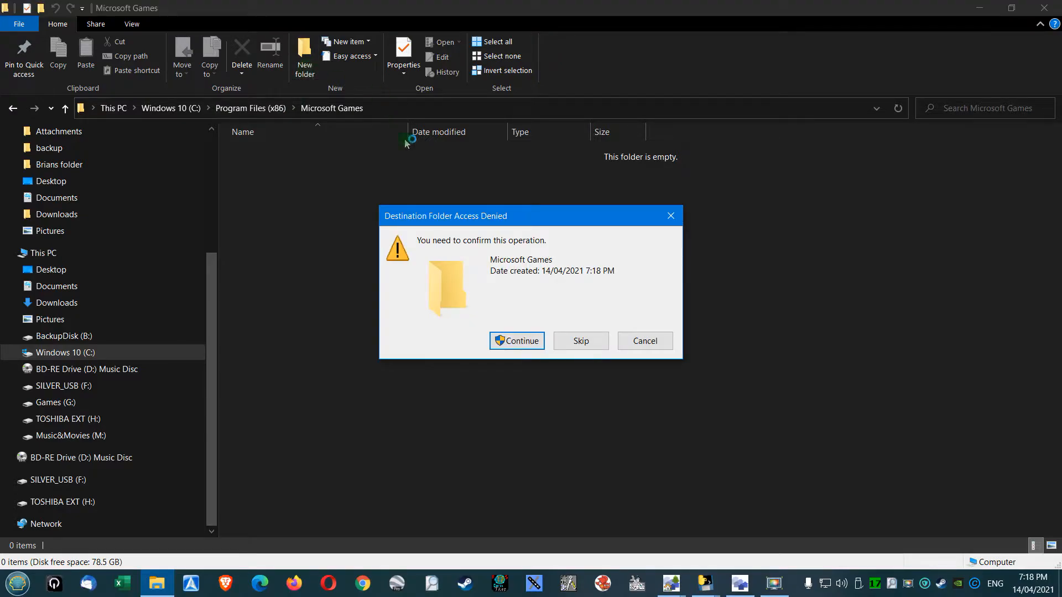
click(534, 341)
text(Microsoft Flight Simulator X)
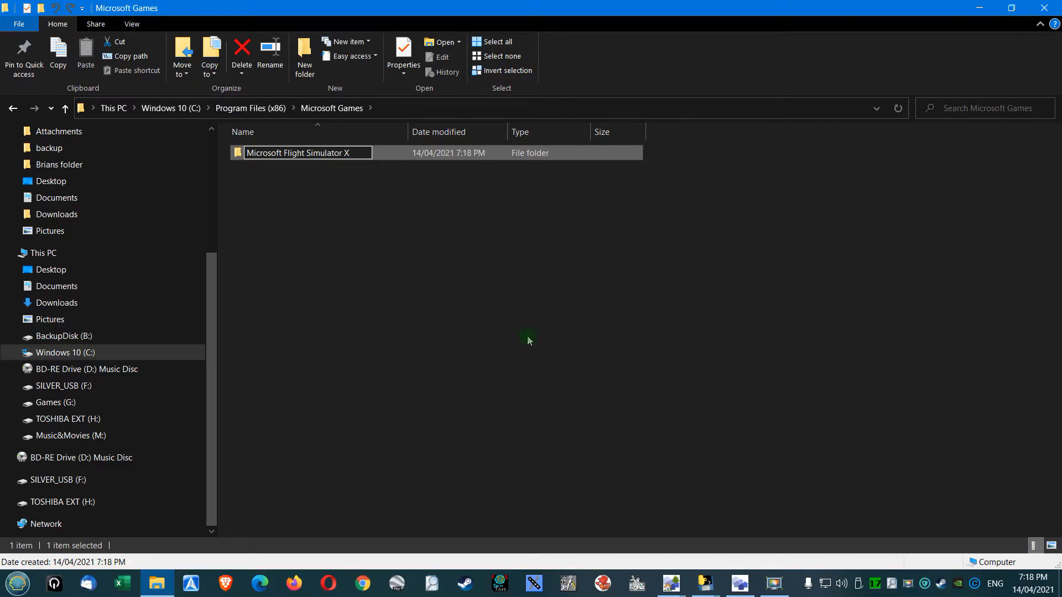
click(429, 277)
click(412, 260)
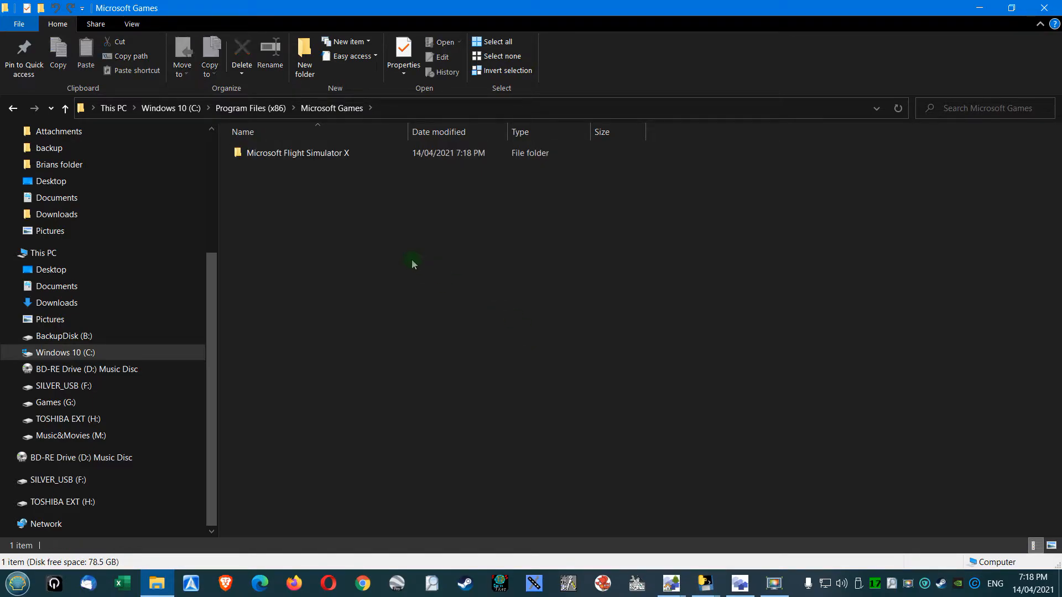
Create a folder named Scenery inside Microsoft Flight Simulator X, granting administrator permission.
double_click(334, 154)
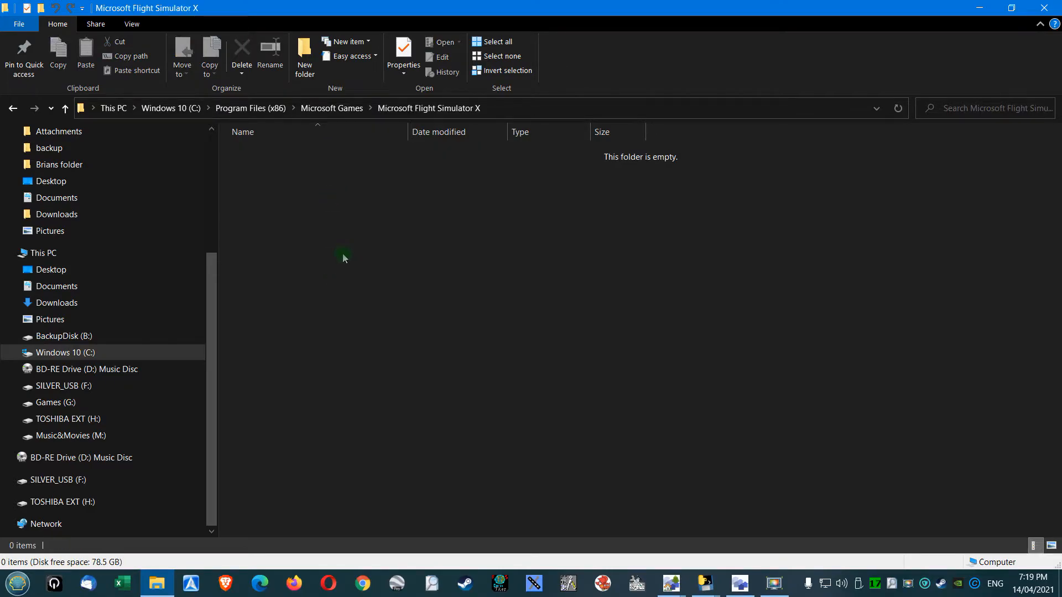
click(305, 55)
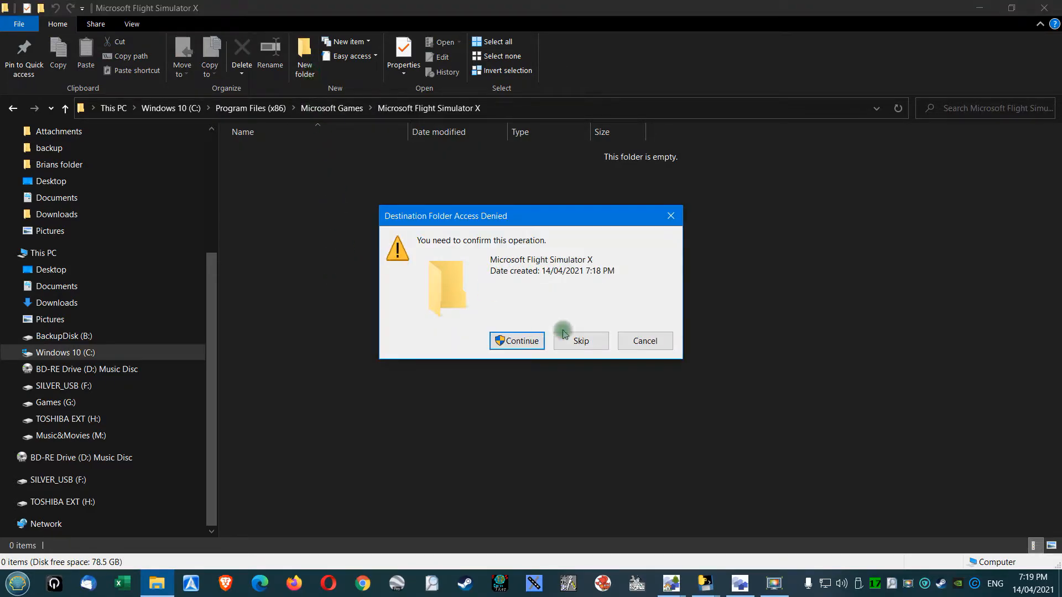
click(534, 340)
text(Scenery)
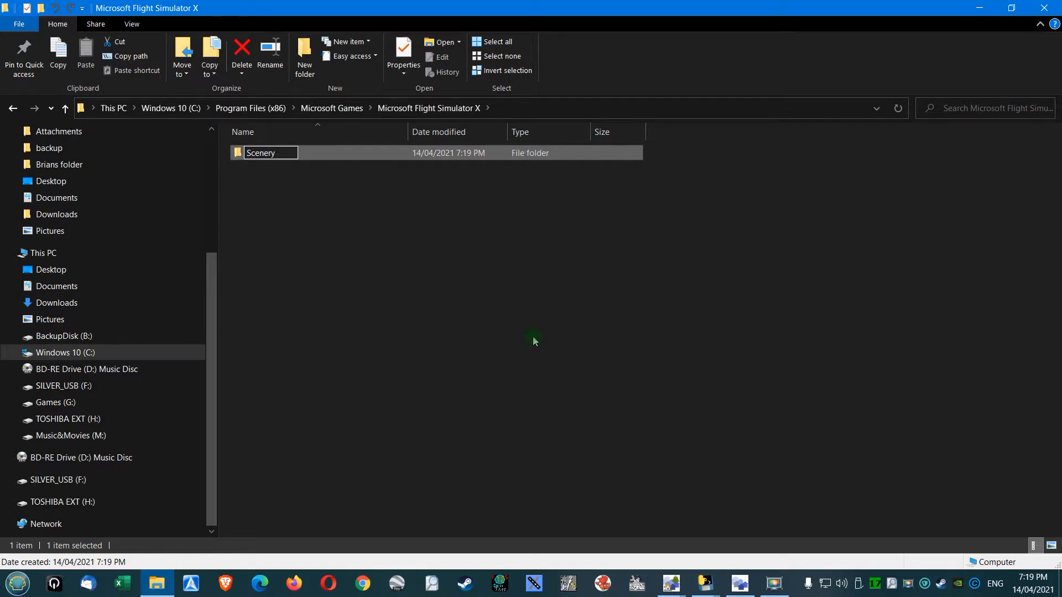
Create a folder named Texture beside Scenery in Microsoft Flight Simulator X.
click(303, 68)
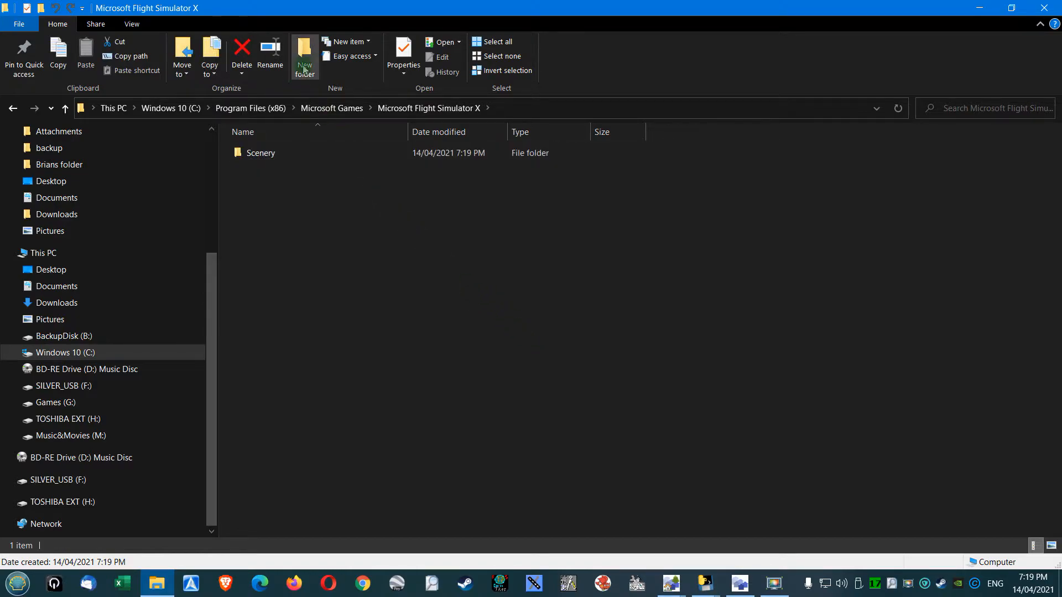
click(509, 344)
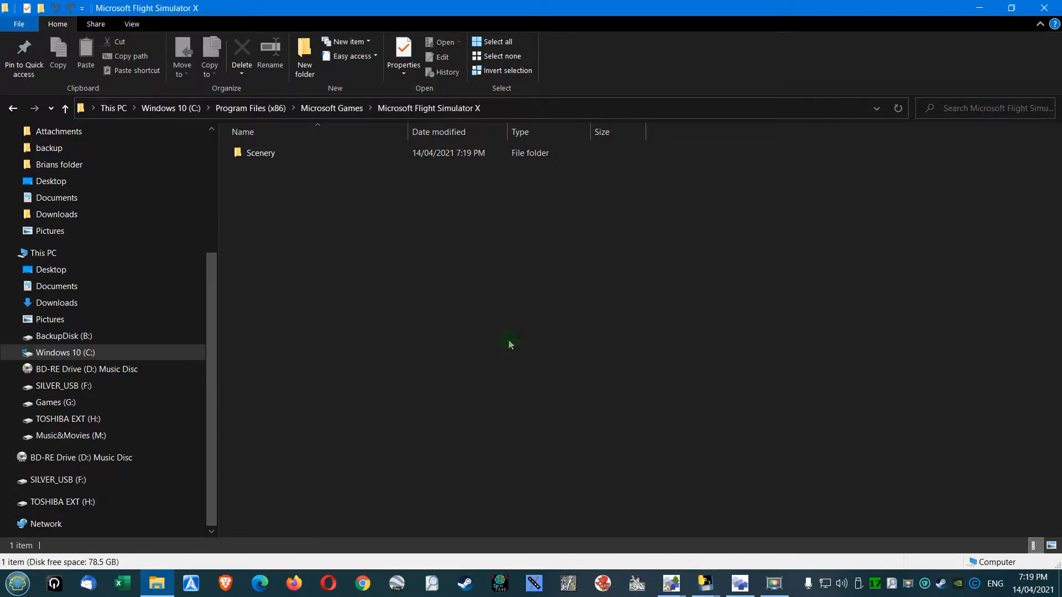
text(Texture)
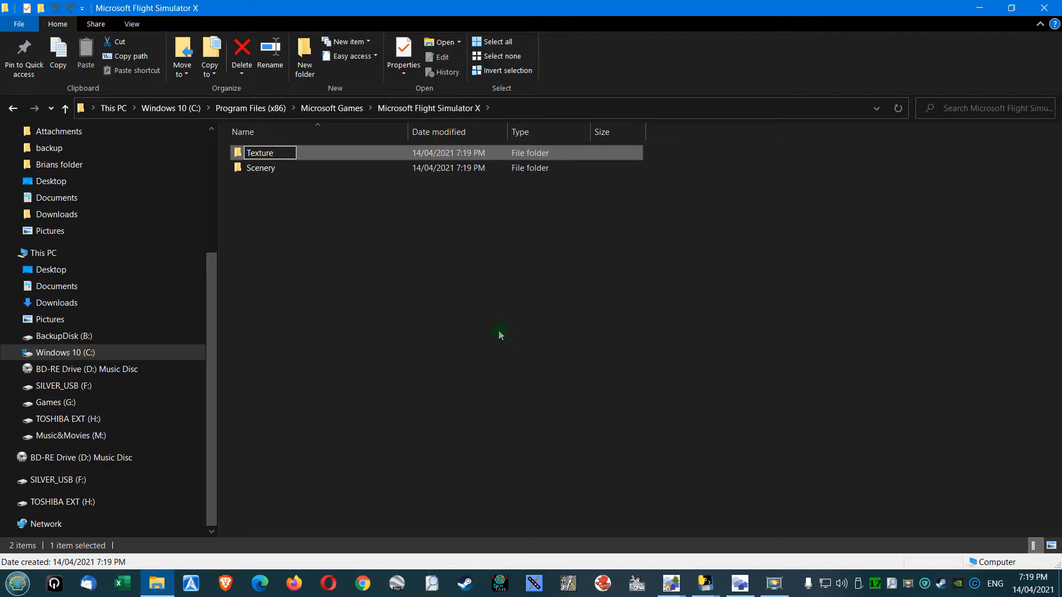
click(419, 271)
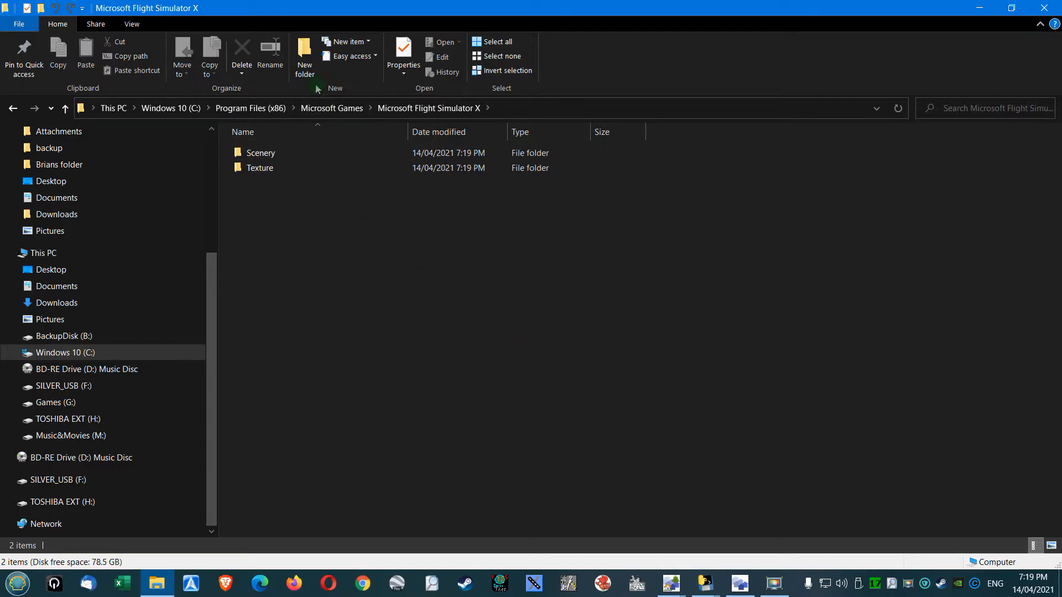
Create a folder named Addon Scenery in Microsoft Flight Simulator X.
click(522, 344)
key(ctrl+shift+n)
text(Addon Scenery)
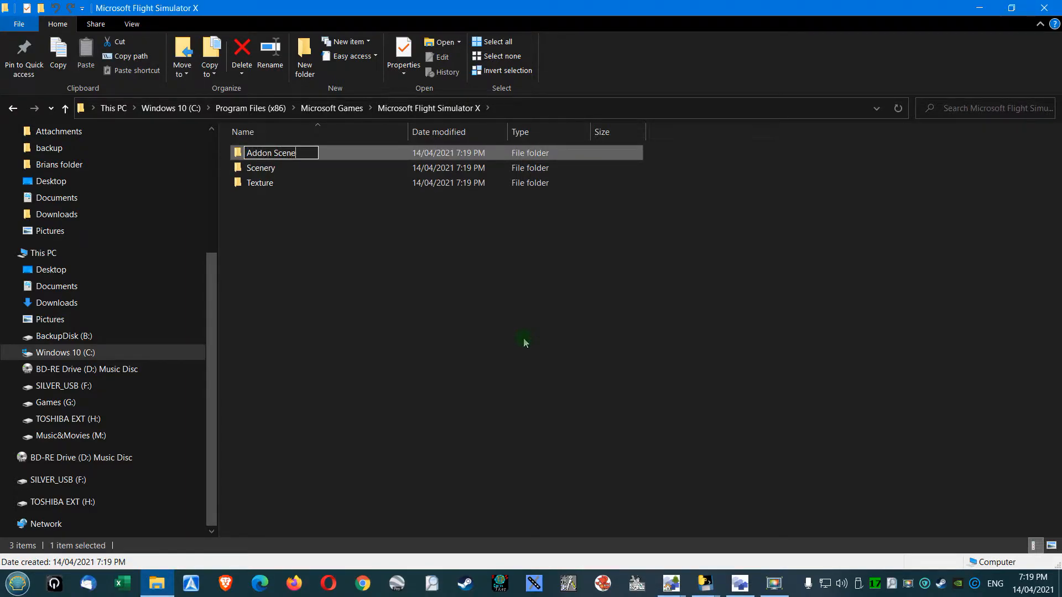
click(294, 228)
Move the Scenery and Texture folders into Addon Scenery, granting administrator permission.
drag(293, 218, 272, 153)
click(474, 254)
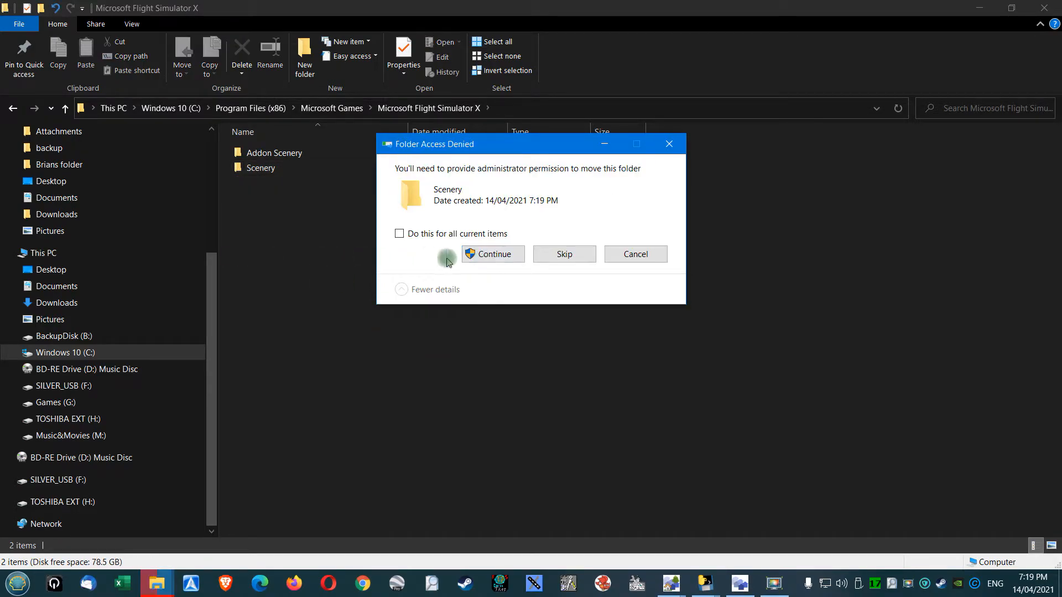
click(467, 256)
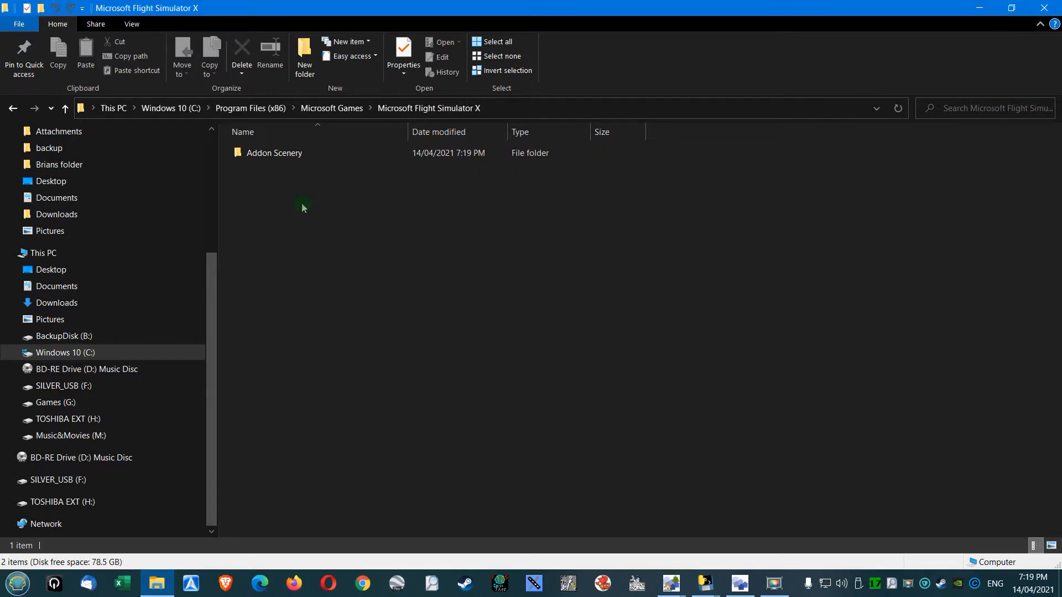
Create a folder named FSX.exe beside Addon Scenery in Microsoft Flight Simulator X, granting administrator permission.
right_click(302, 207)
mouse_move(357, 375)
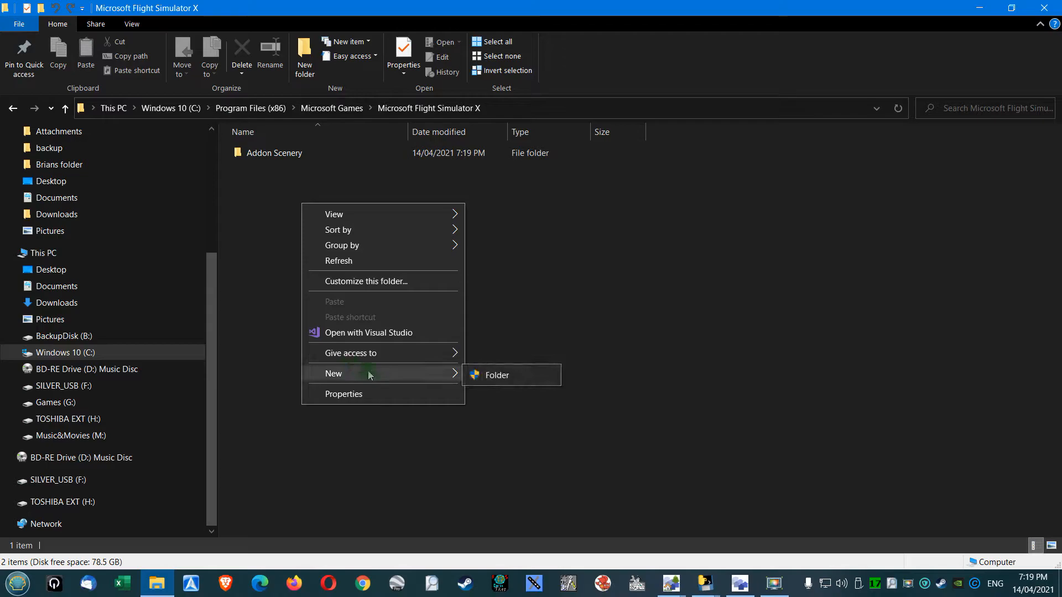
click(488, 376)
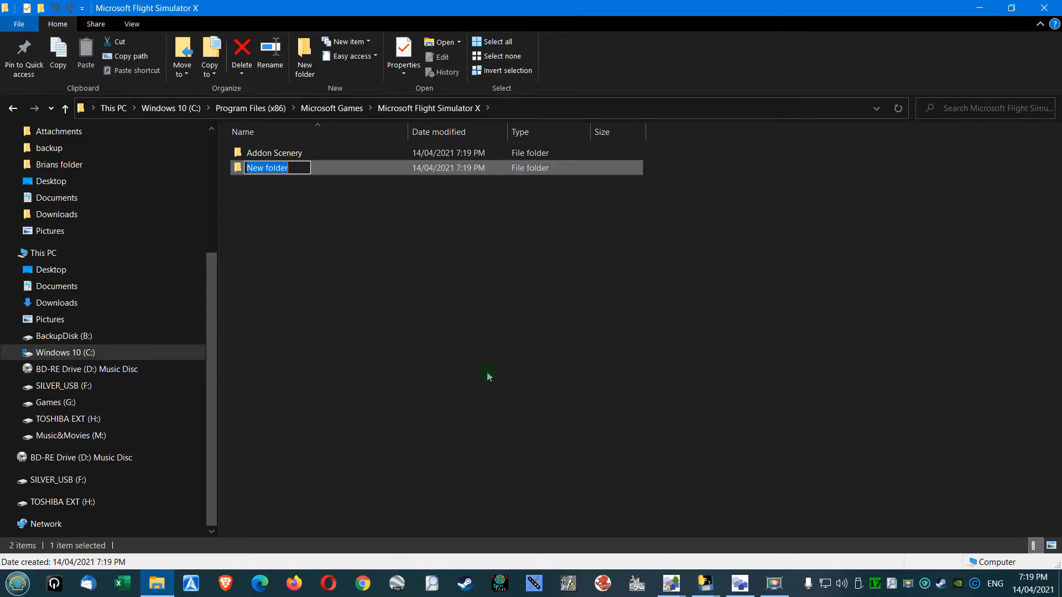
text(FSX.exe)
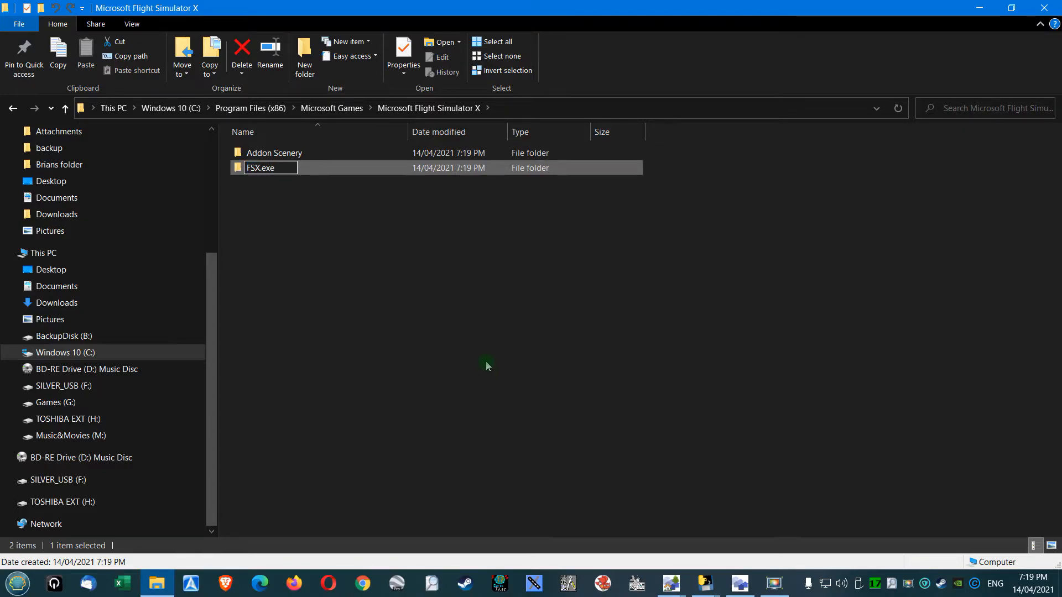
click(430, 300)
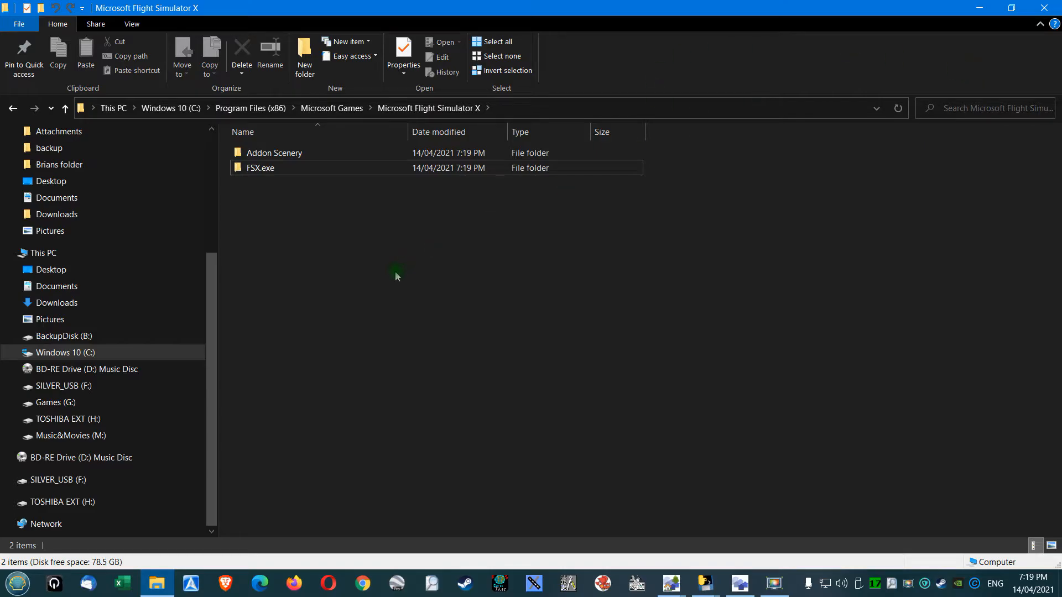
Close ModelConverterX and switch to the scenProc Options window.
click(739, 583)
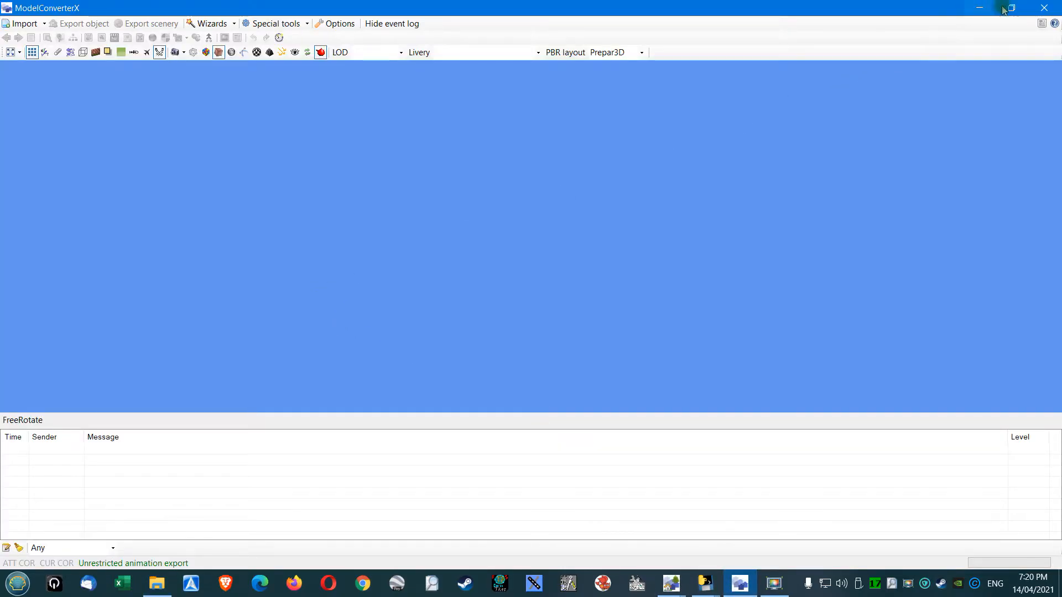
click(1044, 8)
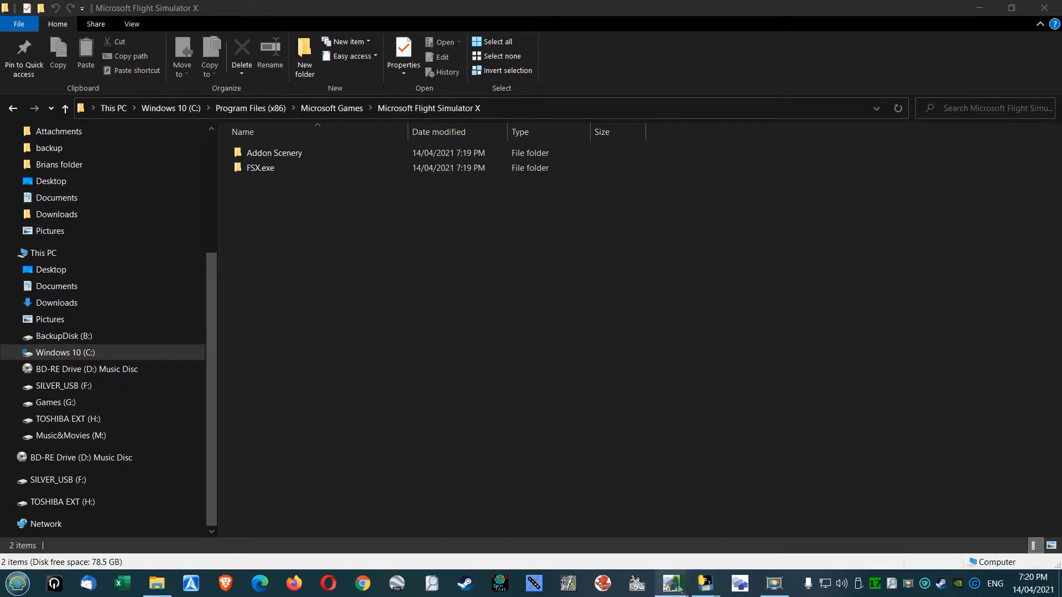
mouse_move(675, 581)
click(611, 545)
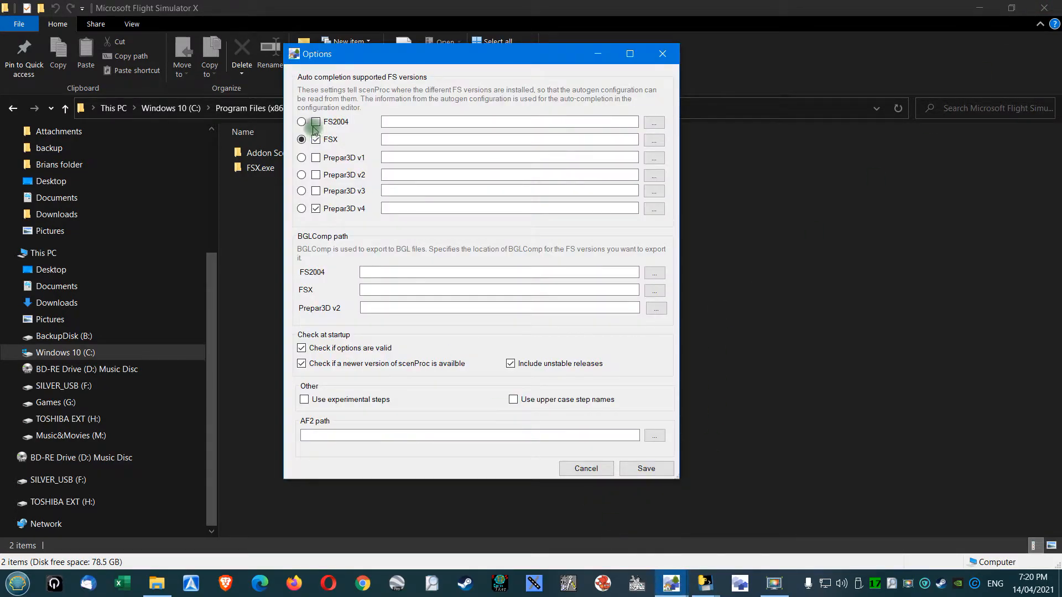
Set the FSX folder to C:\Program Files (x86)\Microsoft Games\Microsoft Flight Simulator X, disable Prepar3D v4 and save the options.
click(654, 141)
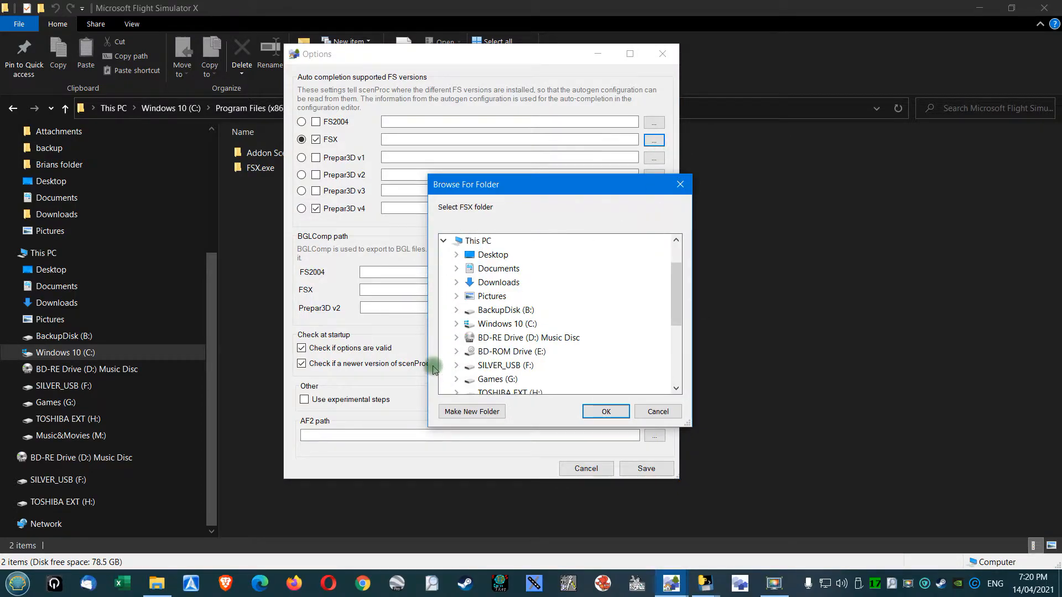
scroll(451, 337, down, 3)
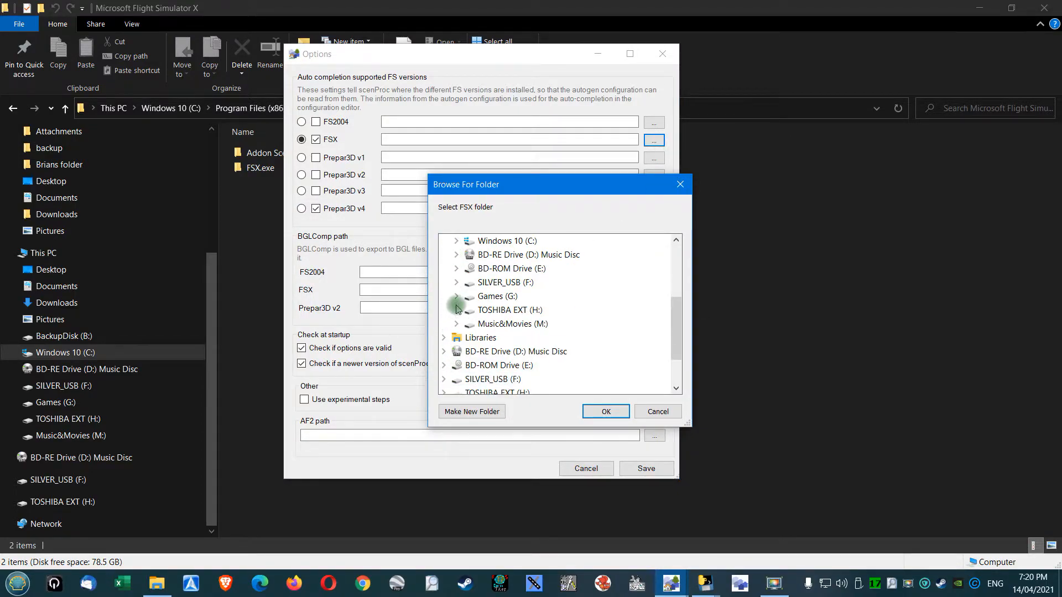
scroll(457, 310, up, 2)
click(458, 325)
scroll(456, 329, down, 3)
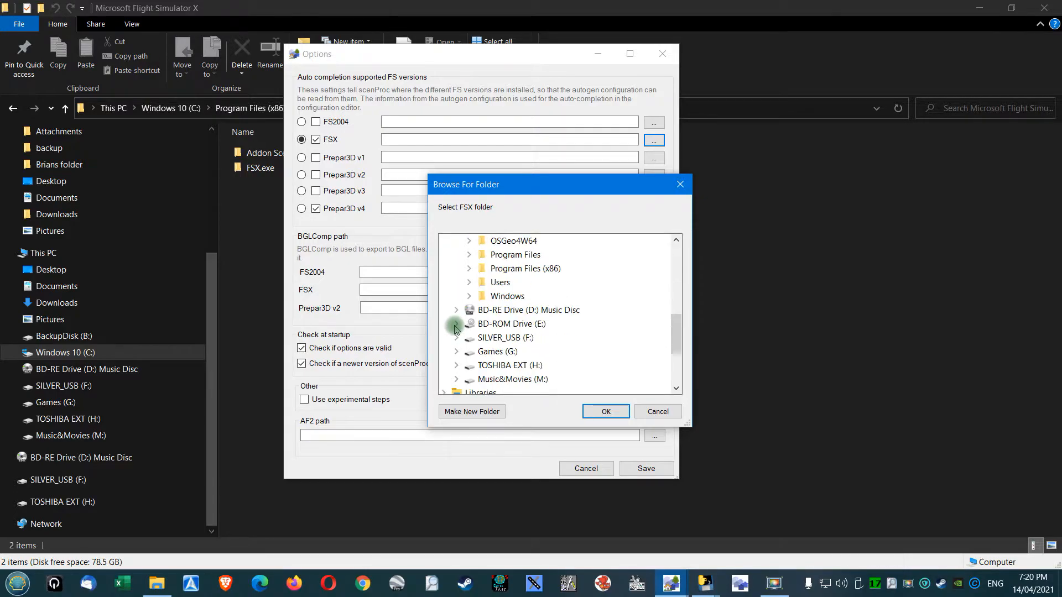
scroll(457, 326, up, 2)
click(470, 352)
scroll(471, 353, down, 3)
scroll(472, 353, down, 3)
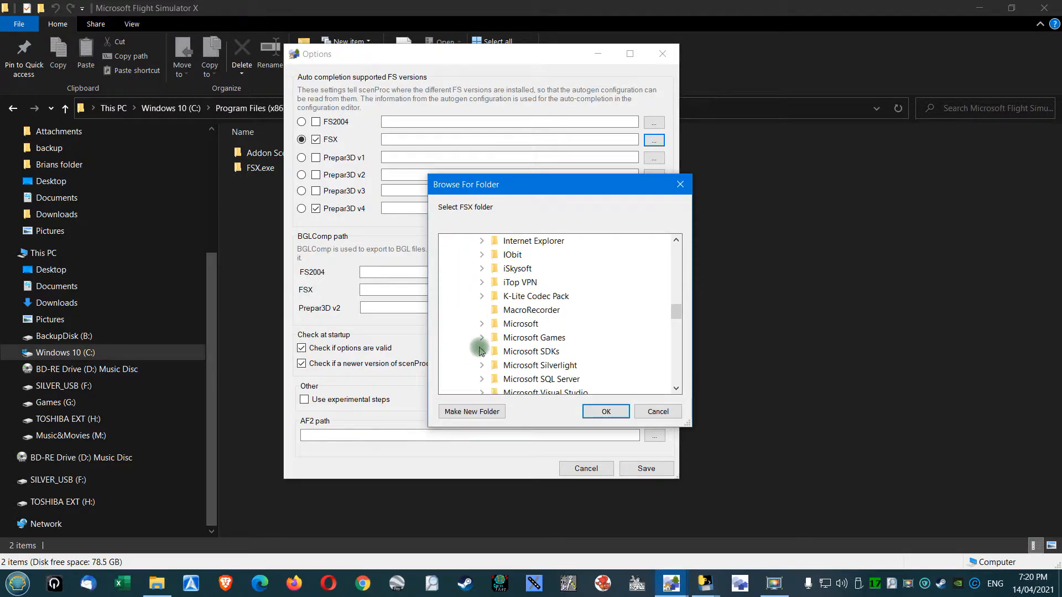
click(484, 337)
scroll(484, 339, down, 2)
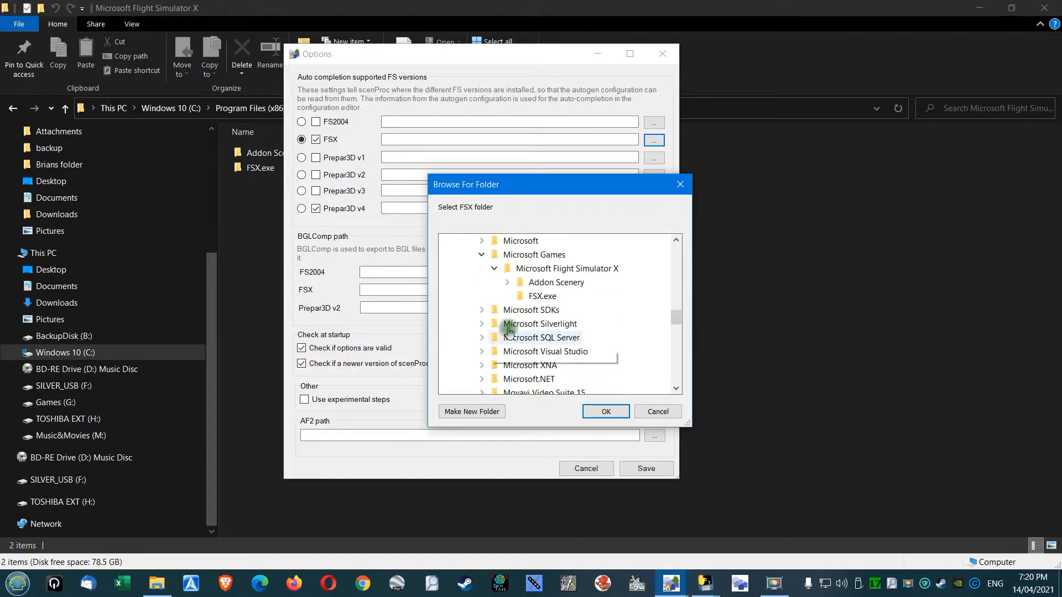
click(567, 268)
click(593, 412)
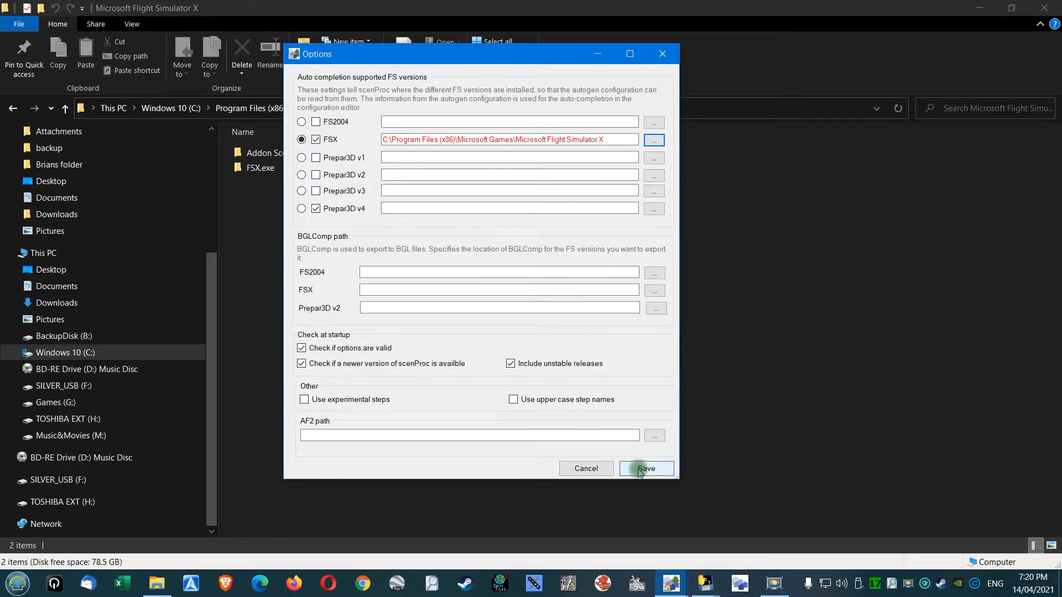
click(315, 208)
click(647, 469)
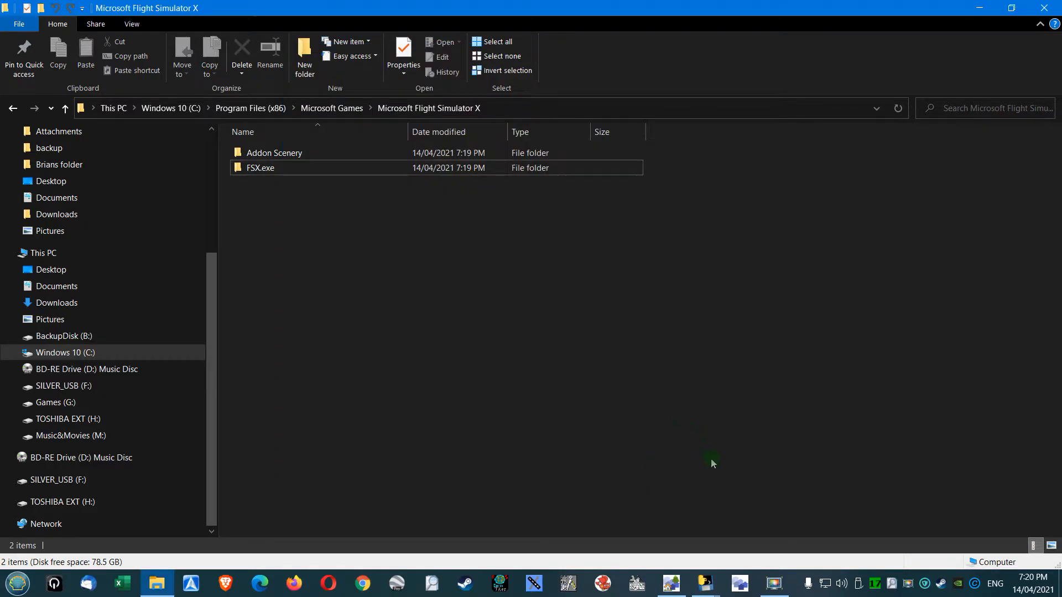
Close the older scenProc window holding This-One-Works-Great.spc, keeping the empty scenProc window open.
click(670, 576)
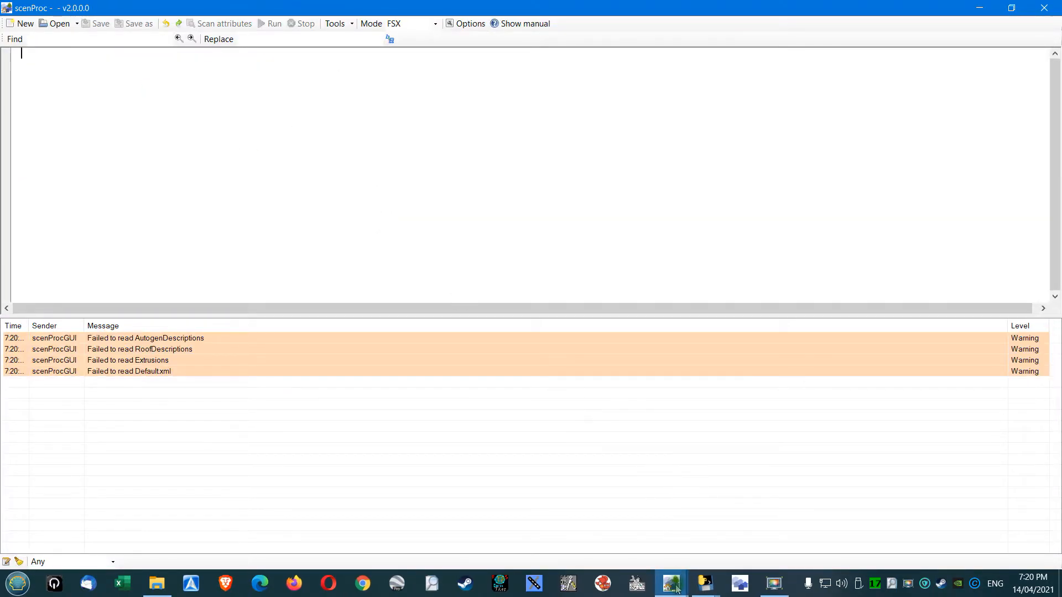
mouse_move(670, 583)
click(623, 547)
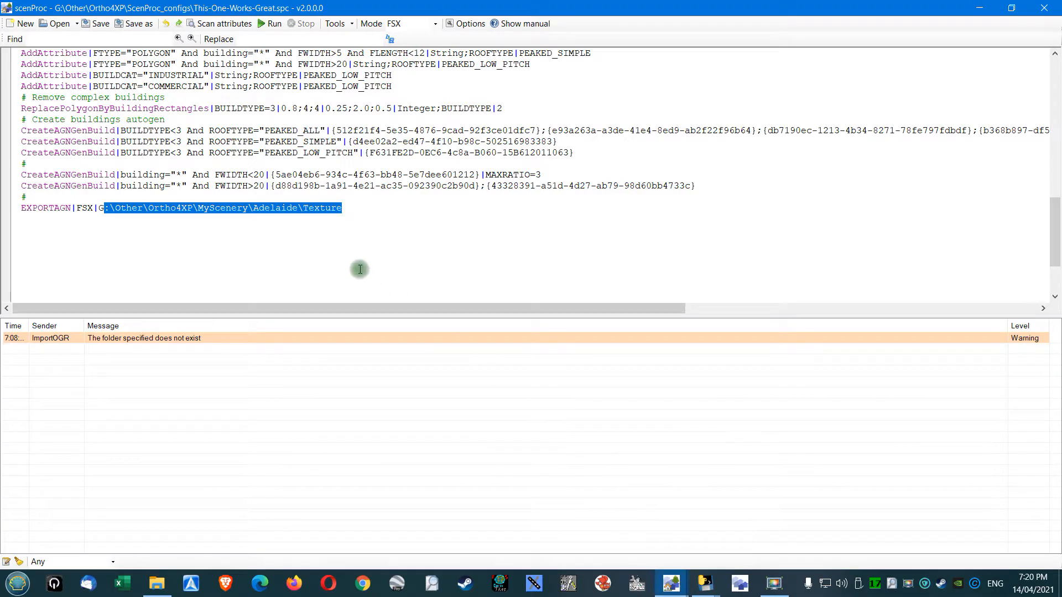
drag(354, 210, 8, 5)
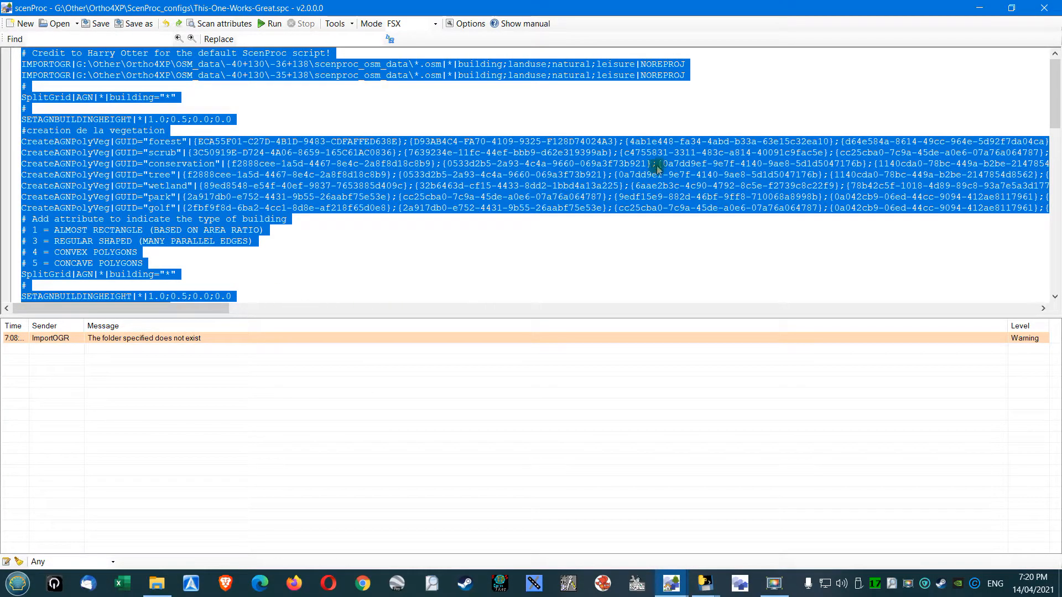
click(1044, 7)
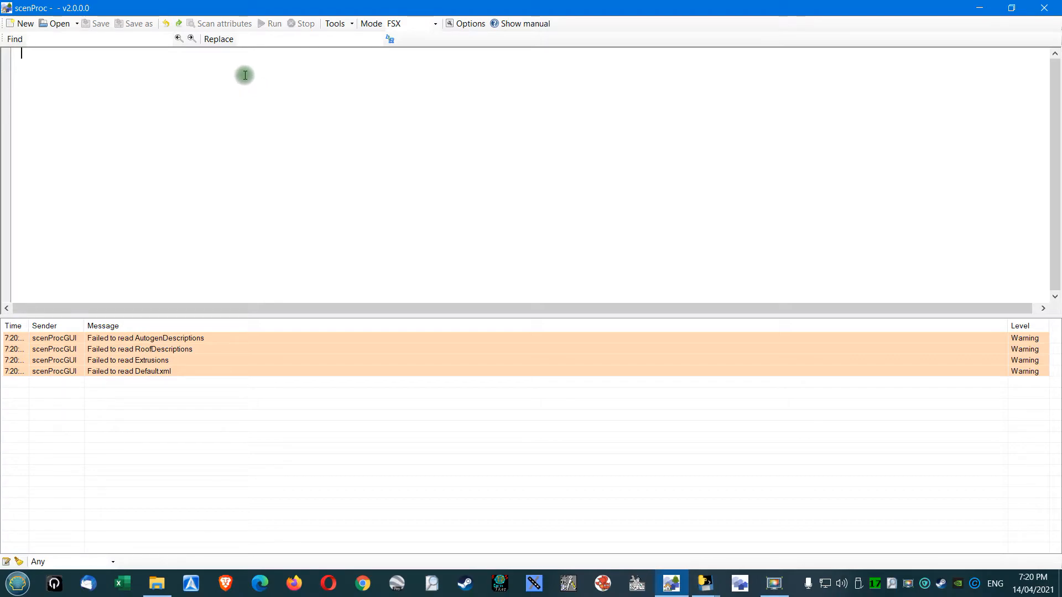
Open the configuration file This-One-Works-Great.spc in the empty scenProc window.
click(57, 23)
click(260, 147)
click(424, 326)
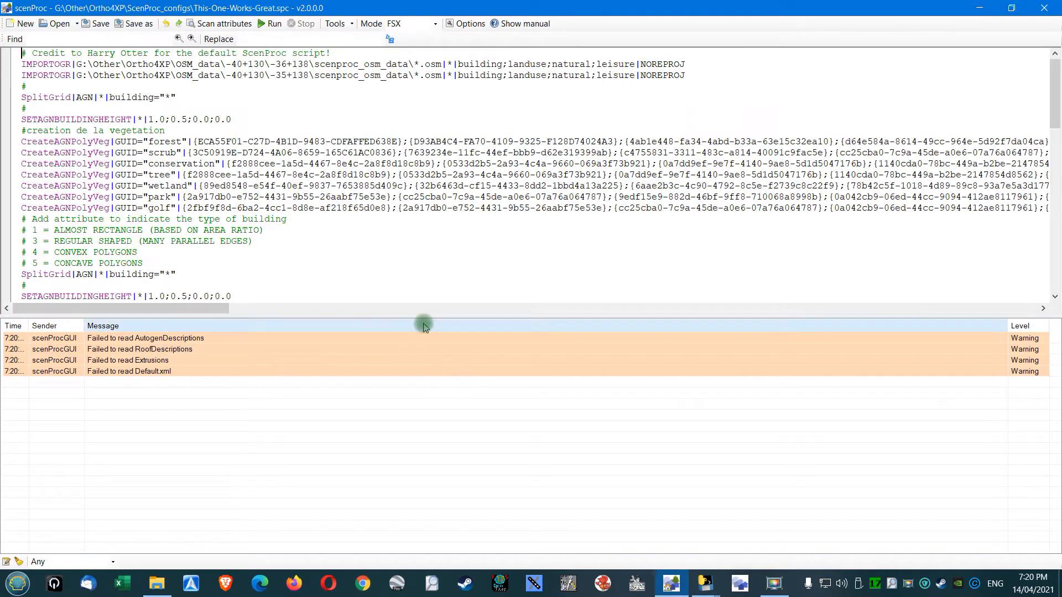
Review the script down to its EXPORTAGN line, and check the OSM download progress in Ortho4XP.
scroll(339, 186, down, 5)
scroll(298, 265, down, 4)
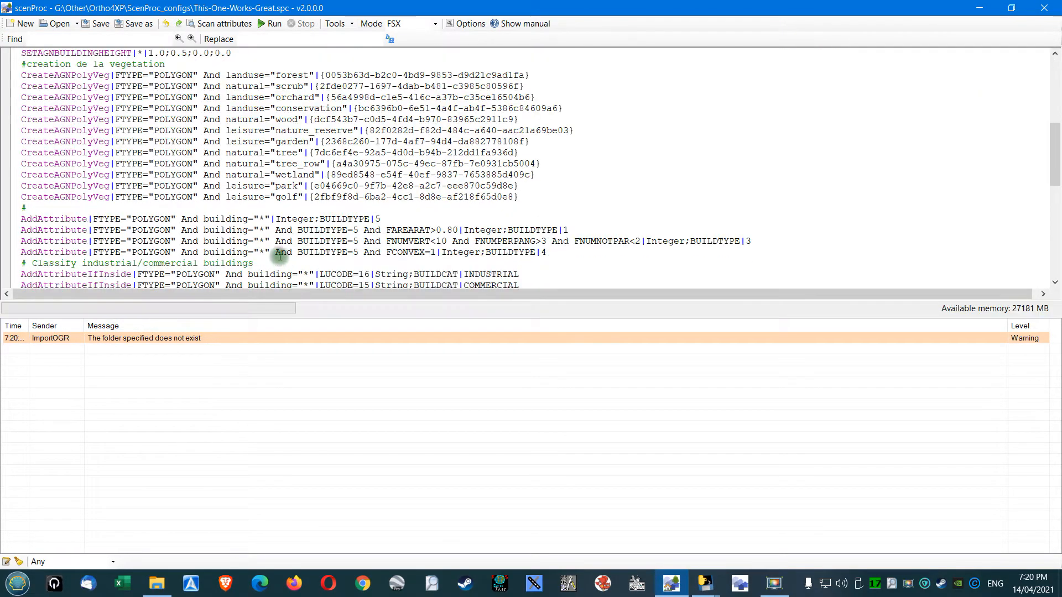
scroll(1049, 156, down, 5)
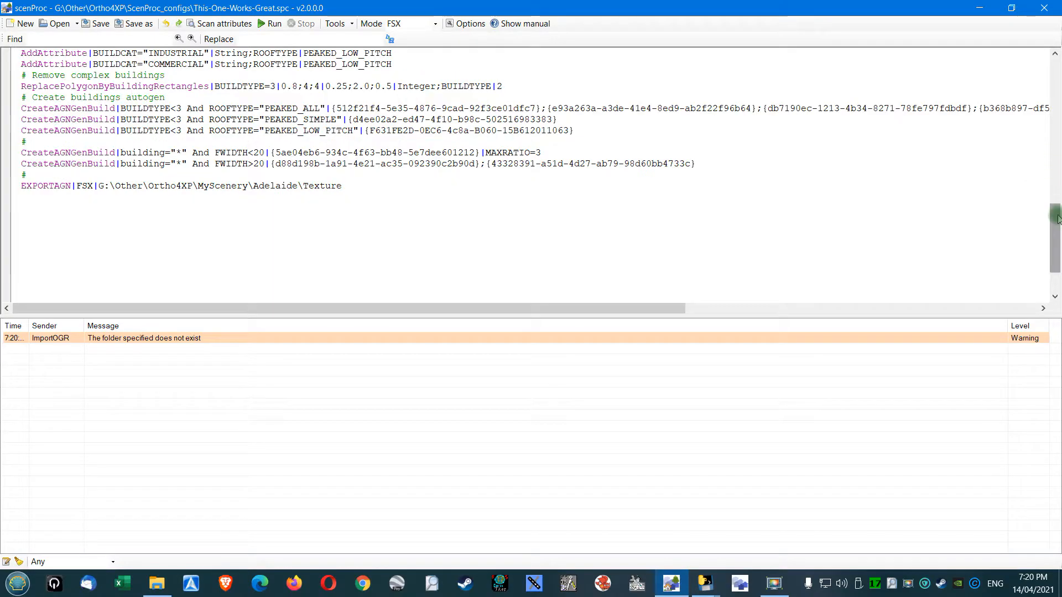
scroll(1051, 230, down, 2)
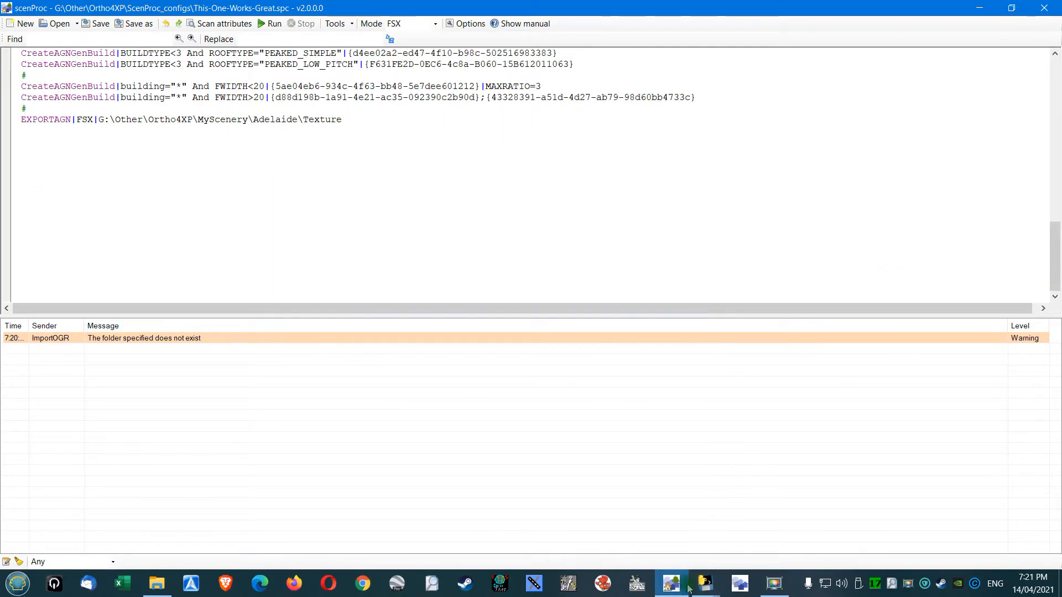
mouse_move(711, 588)
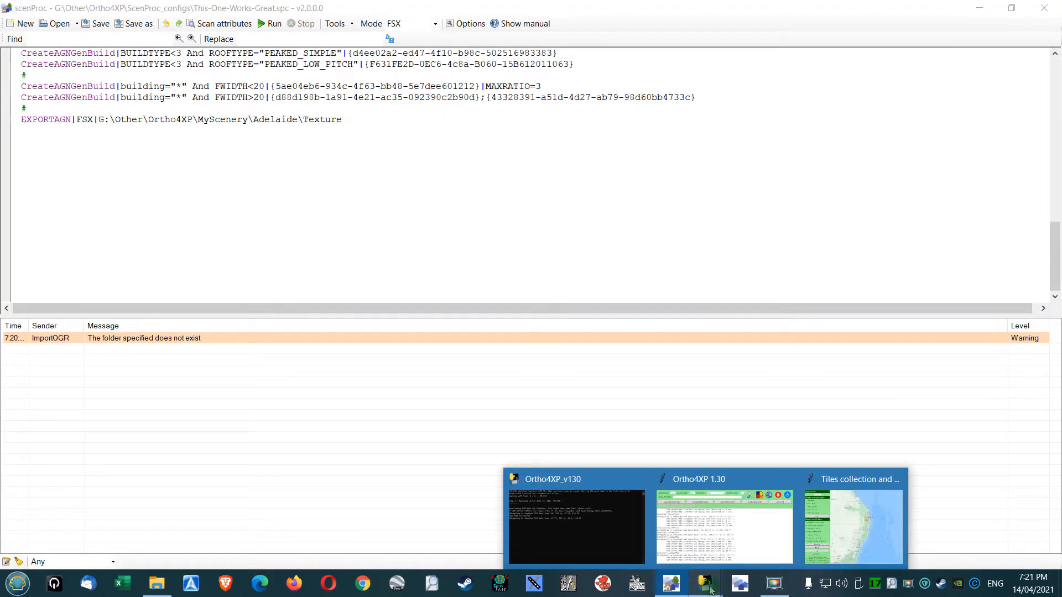
click(715, 532)
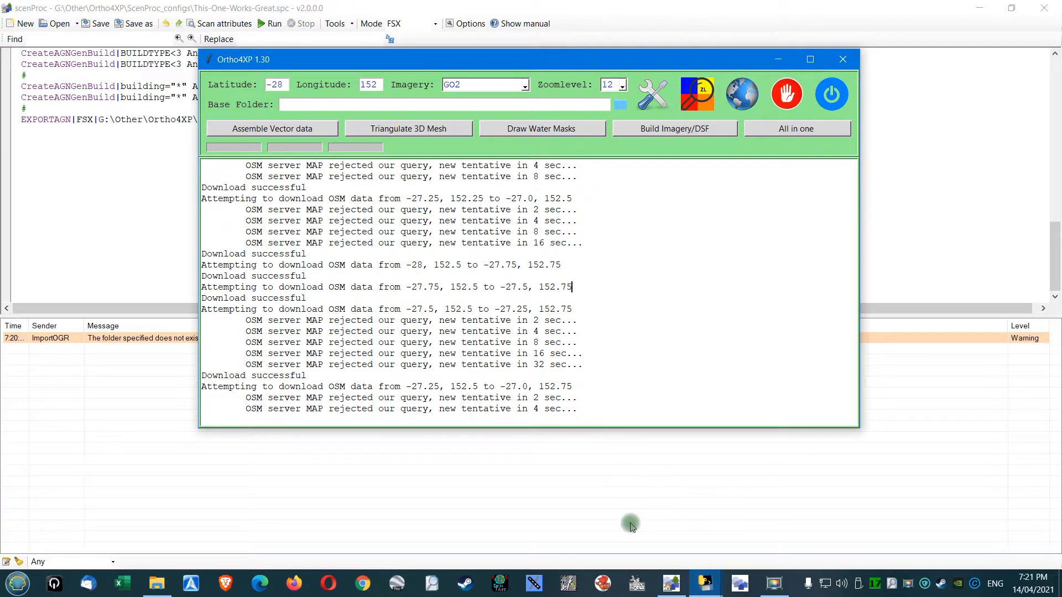
Switch back to scenProc and change the EXPORTAGN path to G:\Other\Ortho4XP\MyScenery\Amberley\Texture.
click(670, 583)
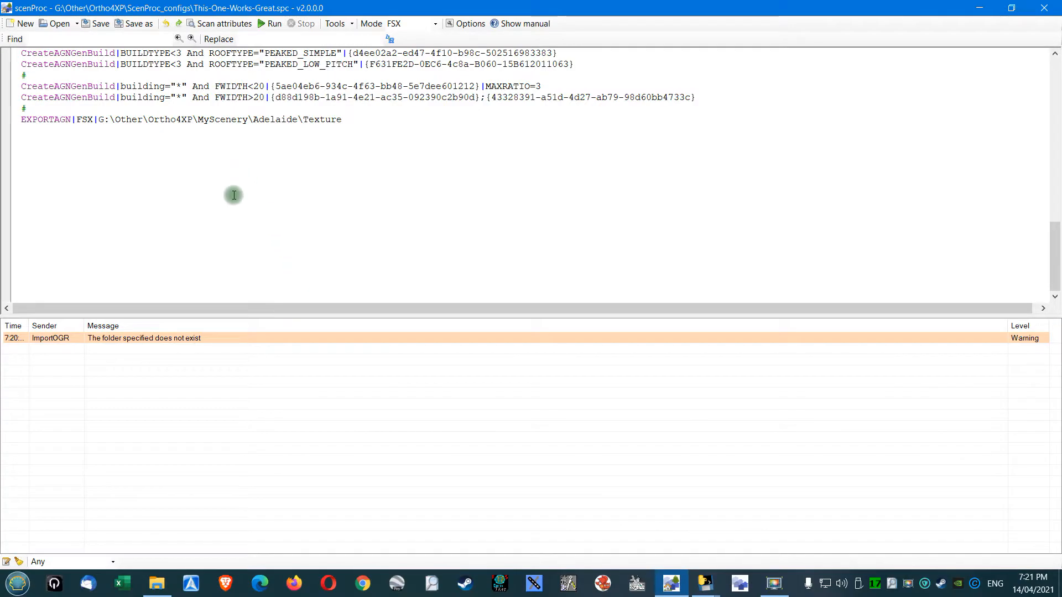
scroll(232, 193, up, 5)
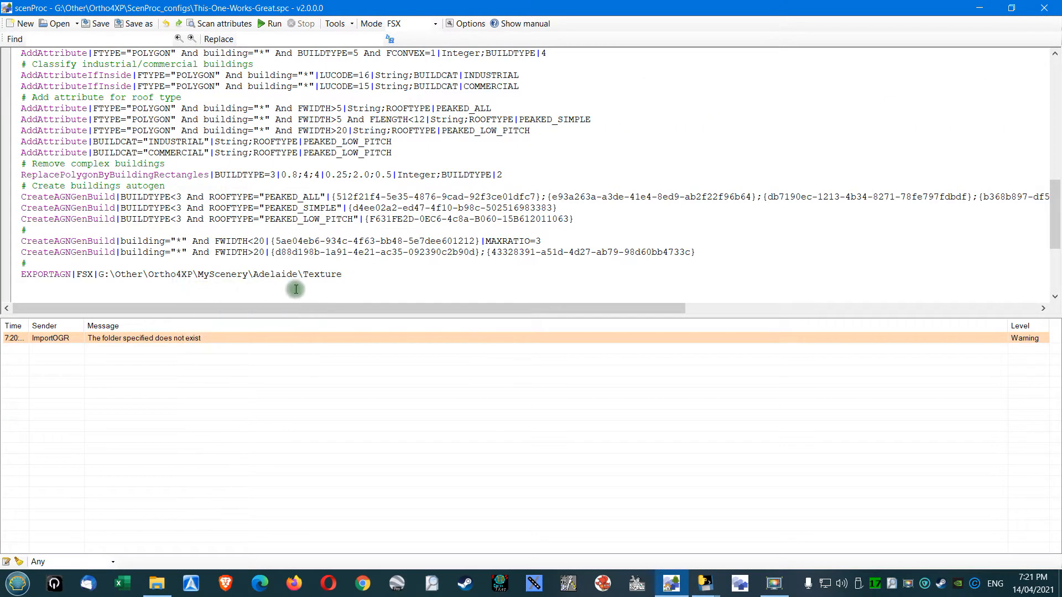
double_click(260, 274)
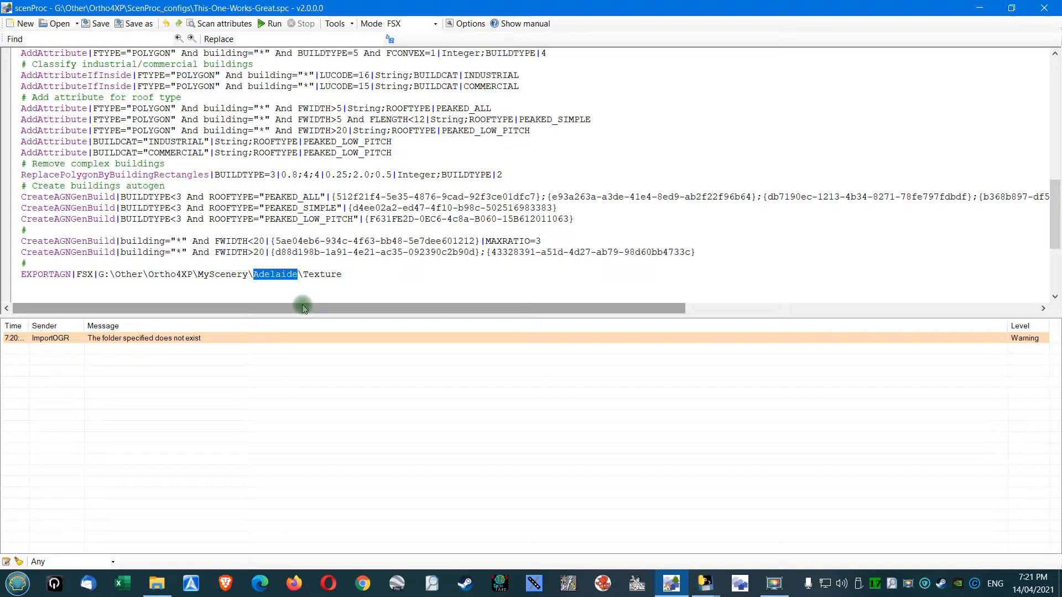
text(Amber)
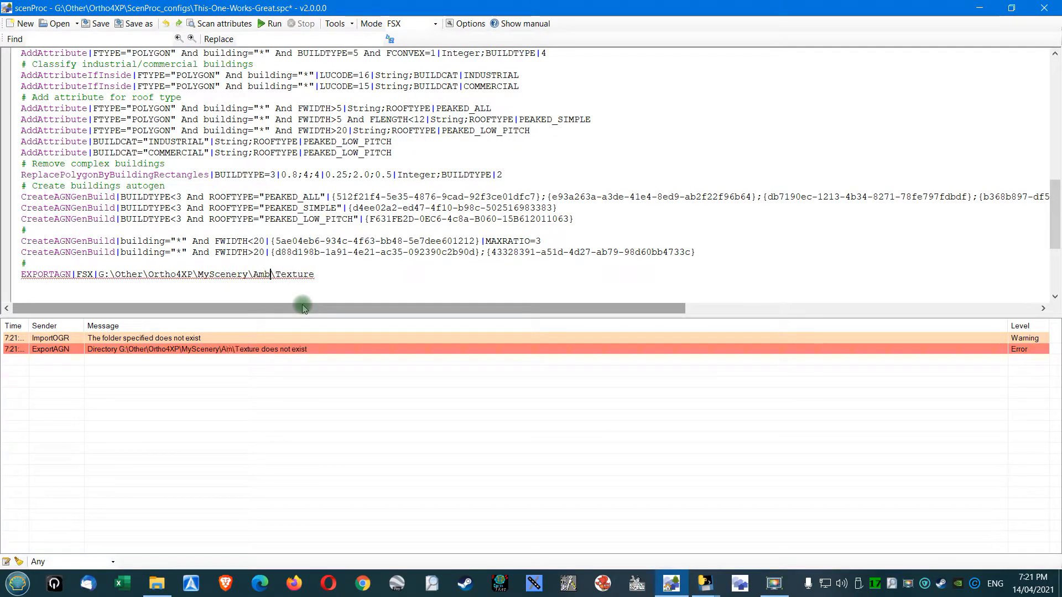
text(l)
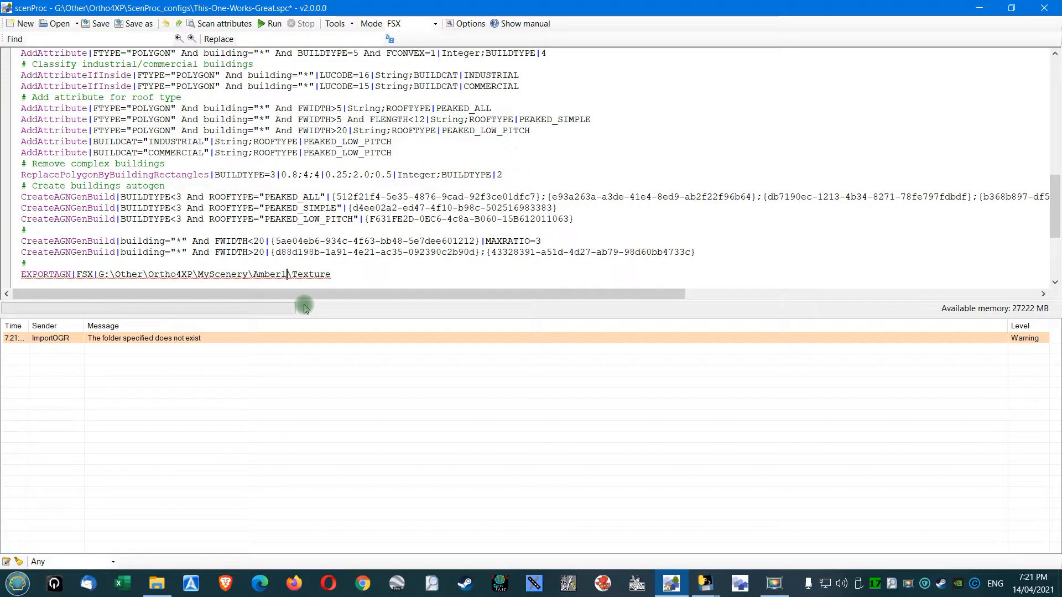
text(ey)
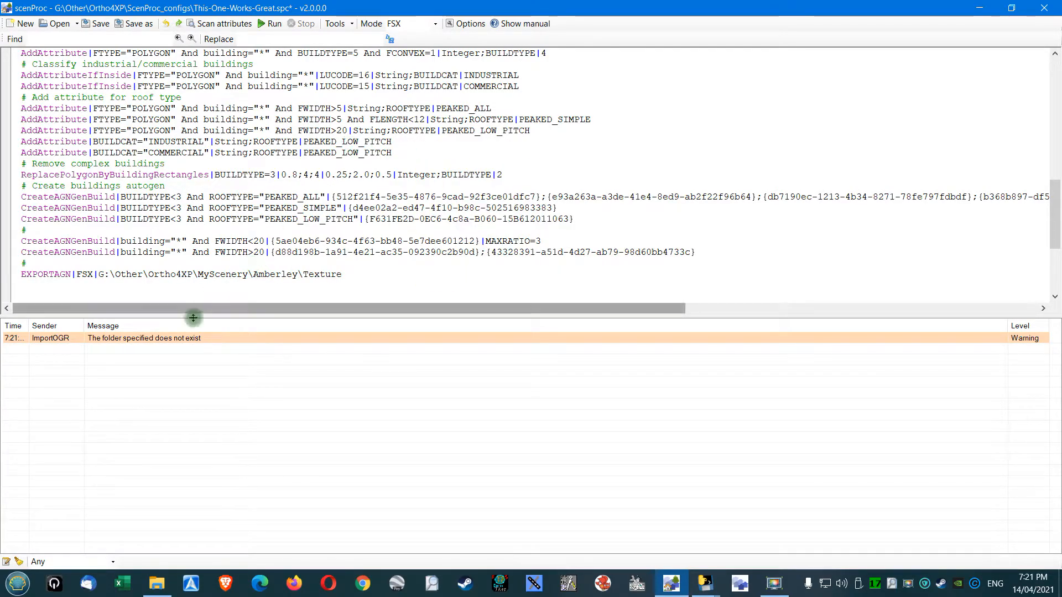
Switch to File Explorer and open the folder G:\Other\Ortho4XP\OSM_data\-30+150\-28+152\scenproc_osm_data.
click(157, 584)
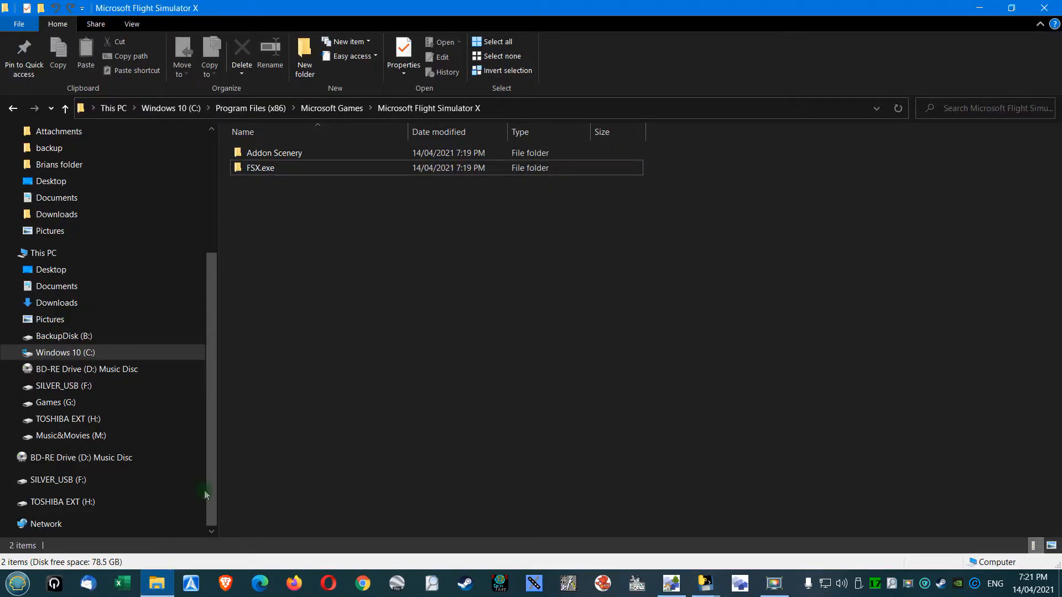
click(62, 403)
double_click(252, 213)
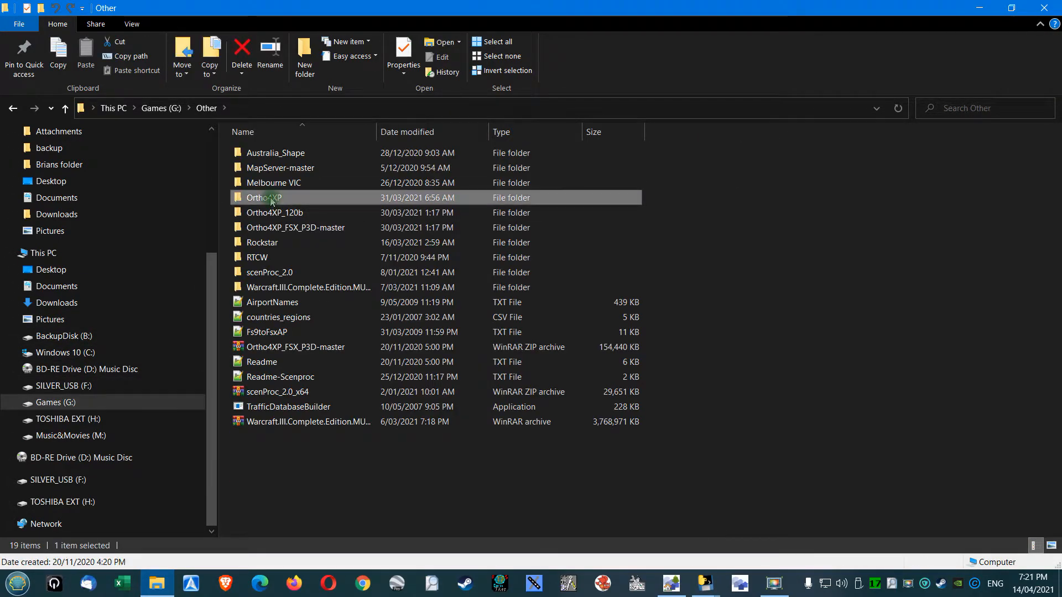
double_click(277, 198)
double_click(286, 334)
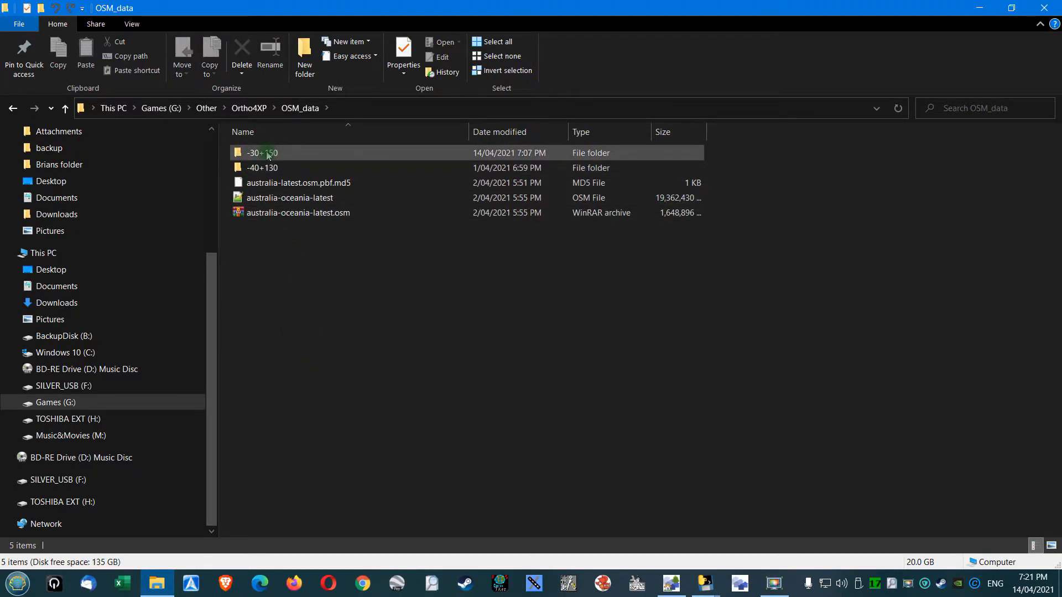
double_click(267, 154)
double_click(268, 153)
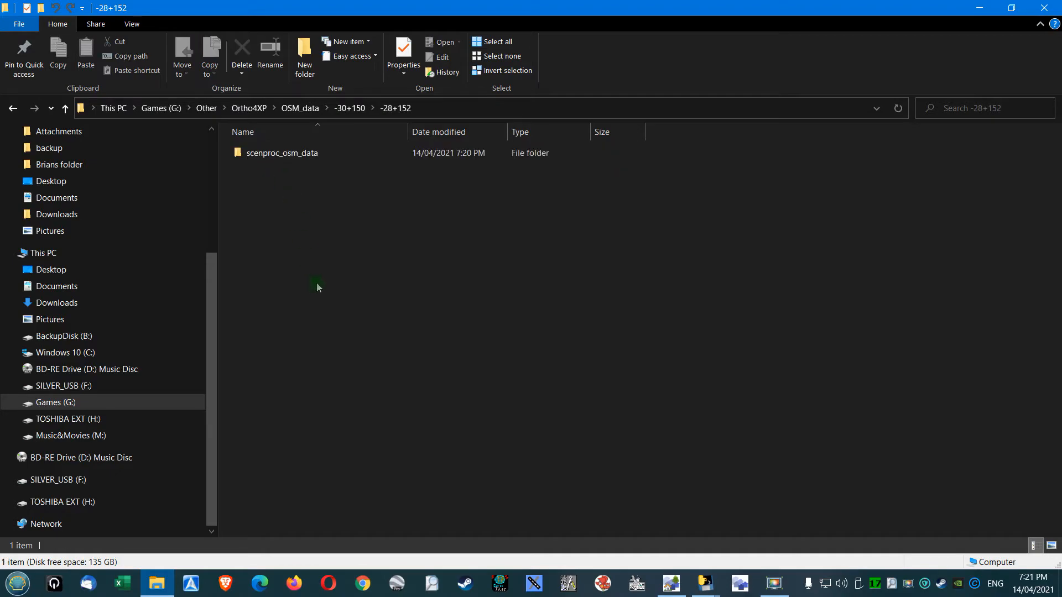
double_click(296, 153)
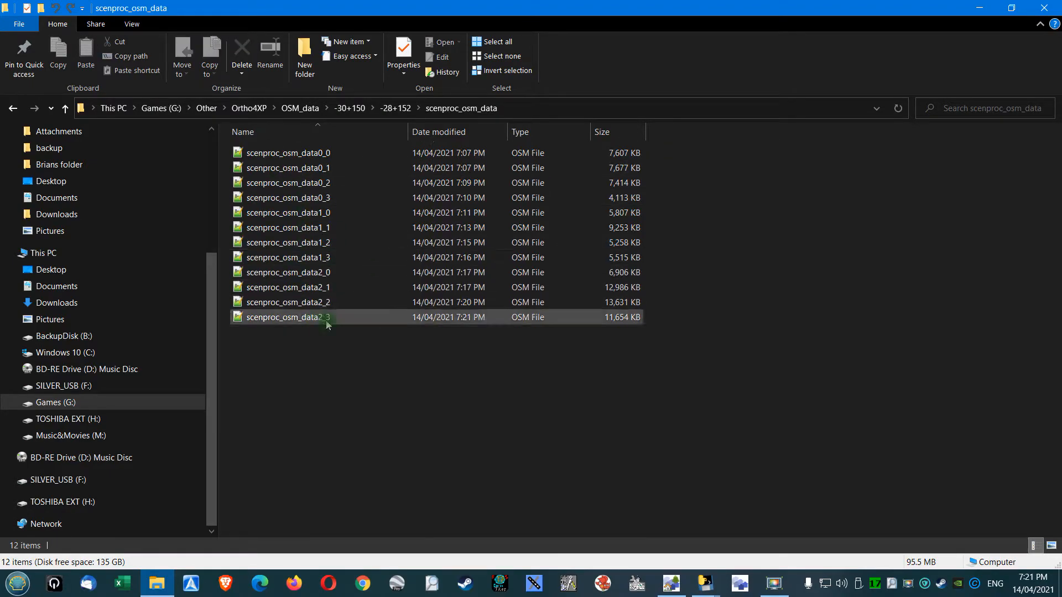
Copy this folder's path and paste it over the folder path in the first IMPORTOGR line of the scenProc script.
click(540, 107)
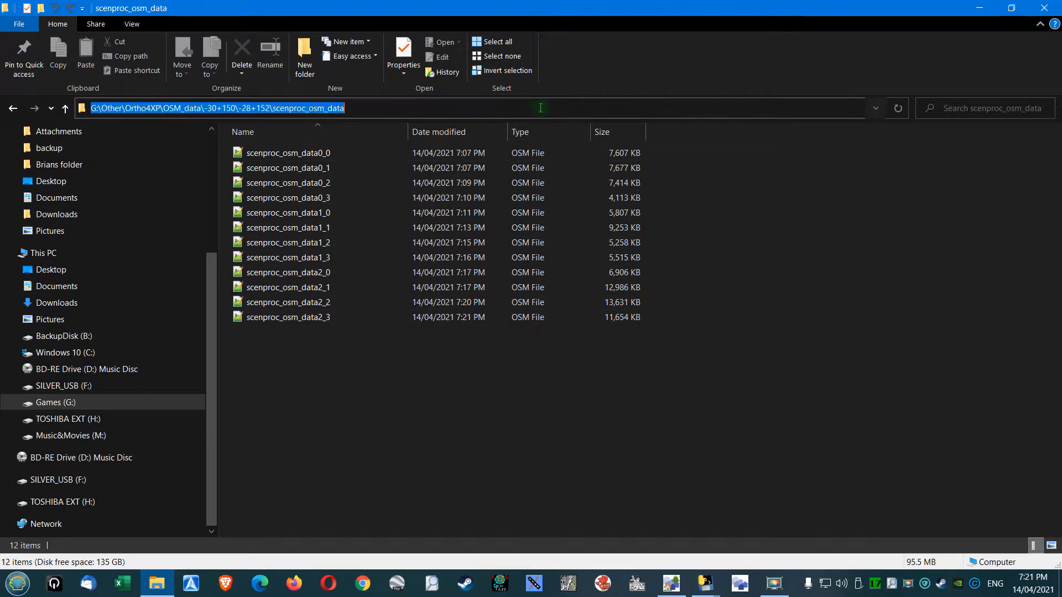
right_click(260, 108)
click(278, 145)
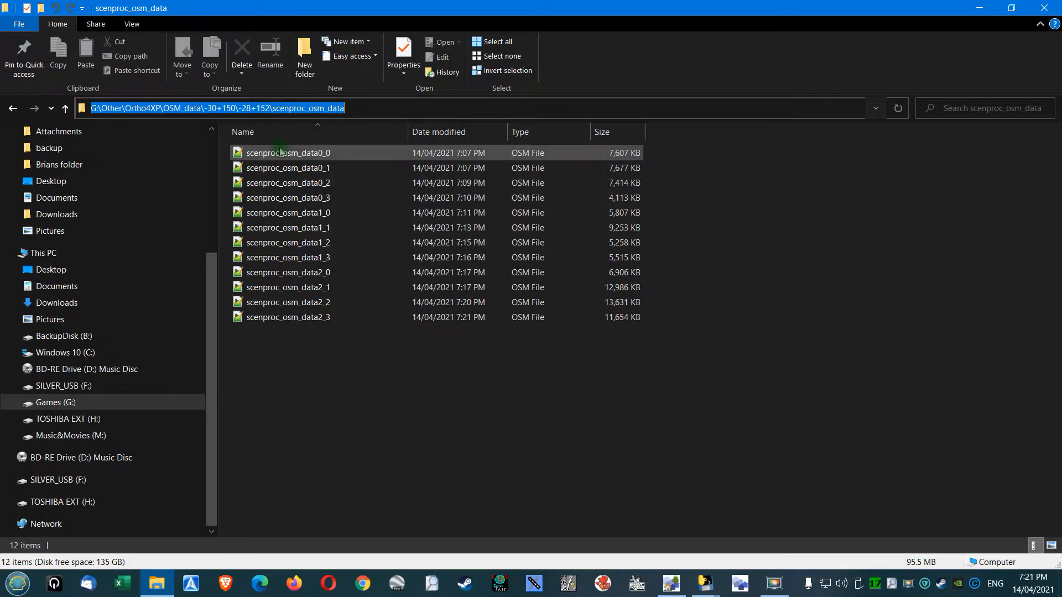
click(682, 572)
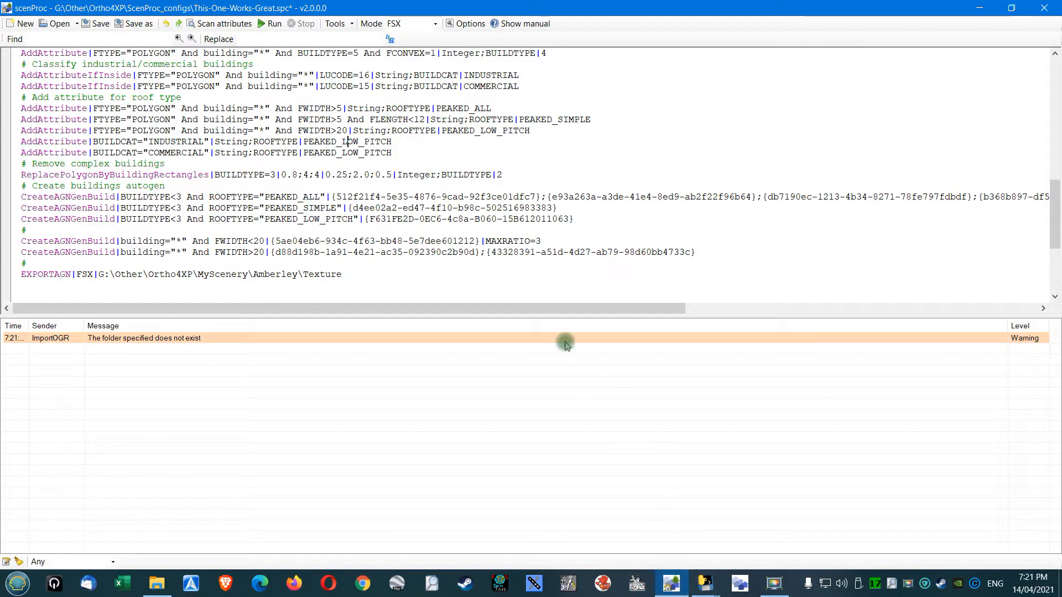
scroll(231, 153, up, 6)
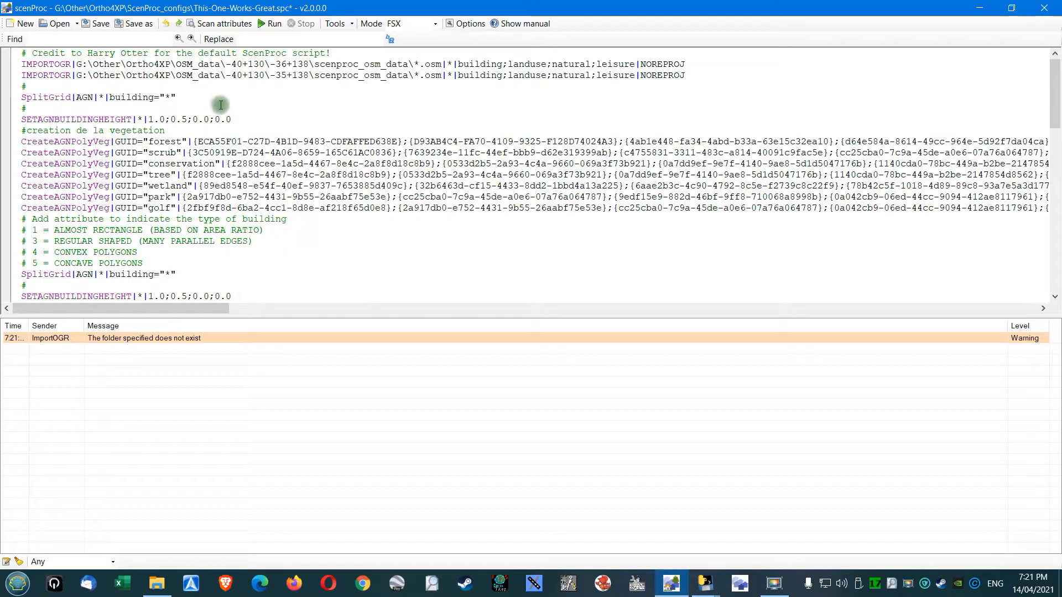
drag(79, 64, 406, 64)
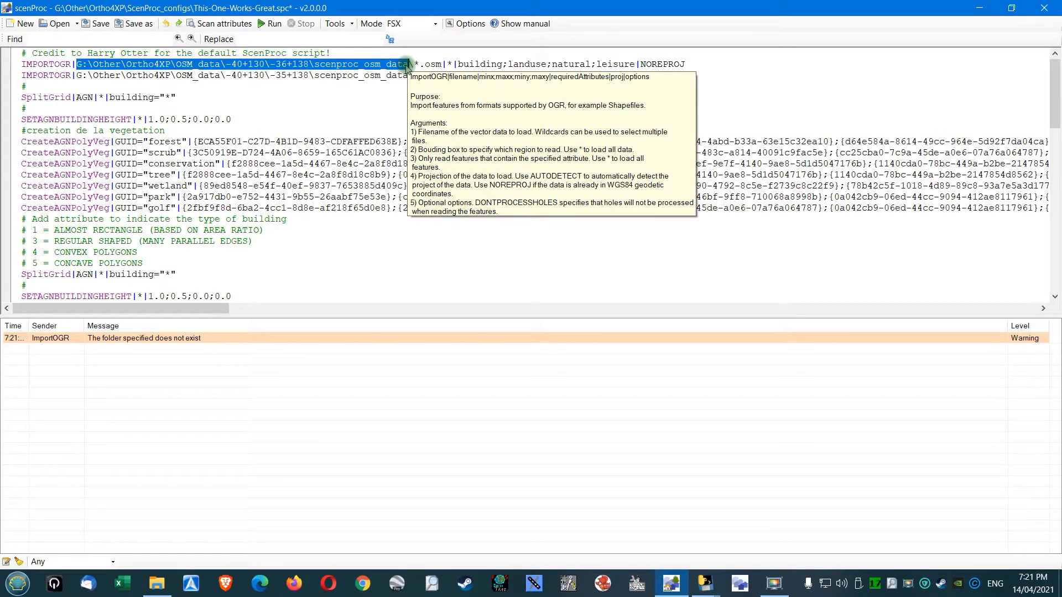
key(ctrl+v)
Delete the second IMPORTOGR line, for tile -35+138, together with the blank line it leaves.
drag(698, 76, 2, 69)
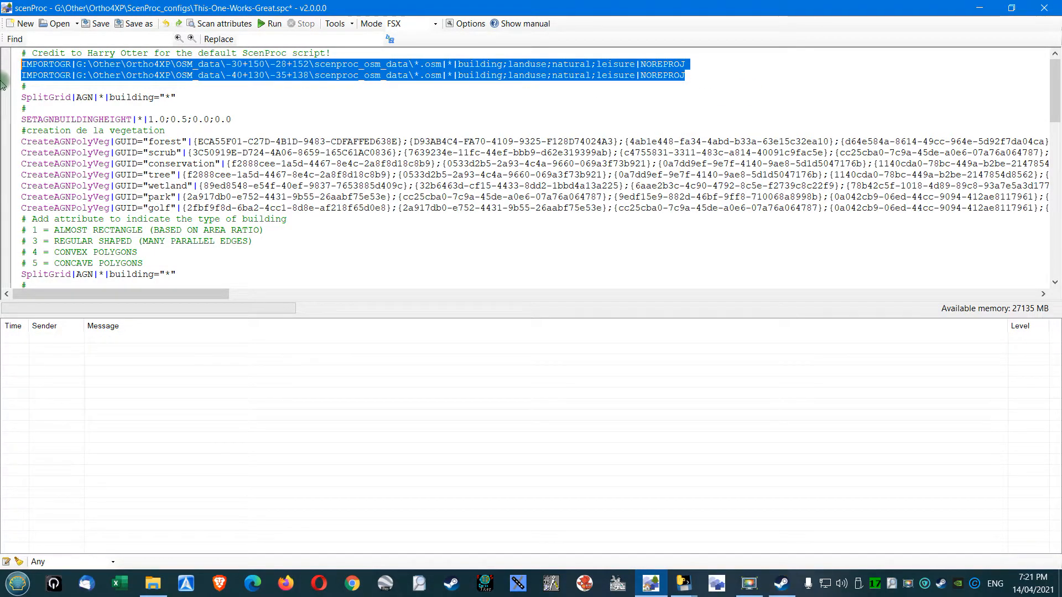
click(6, 77)
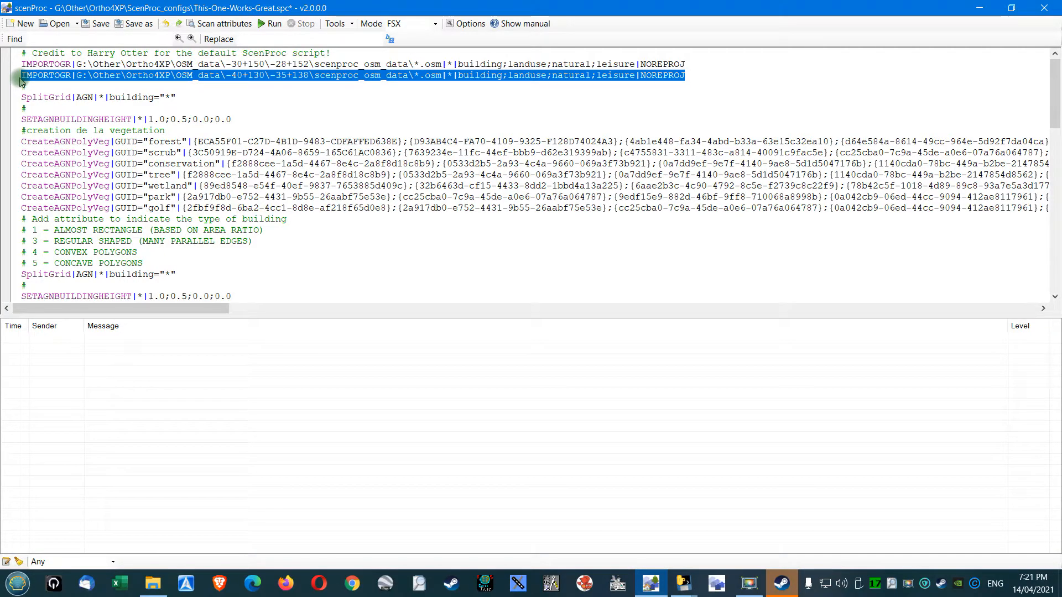
key(Delete)
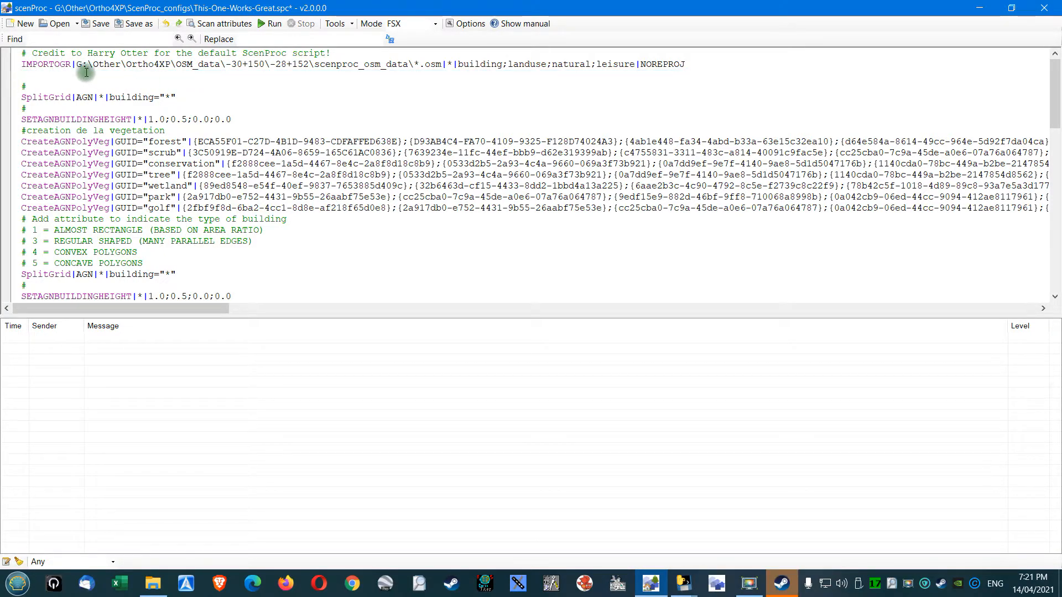
key(Delete)
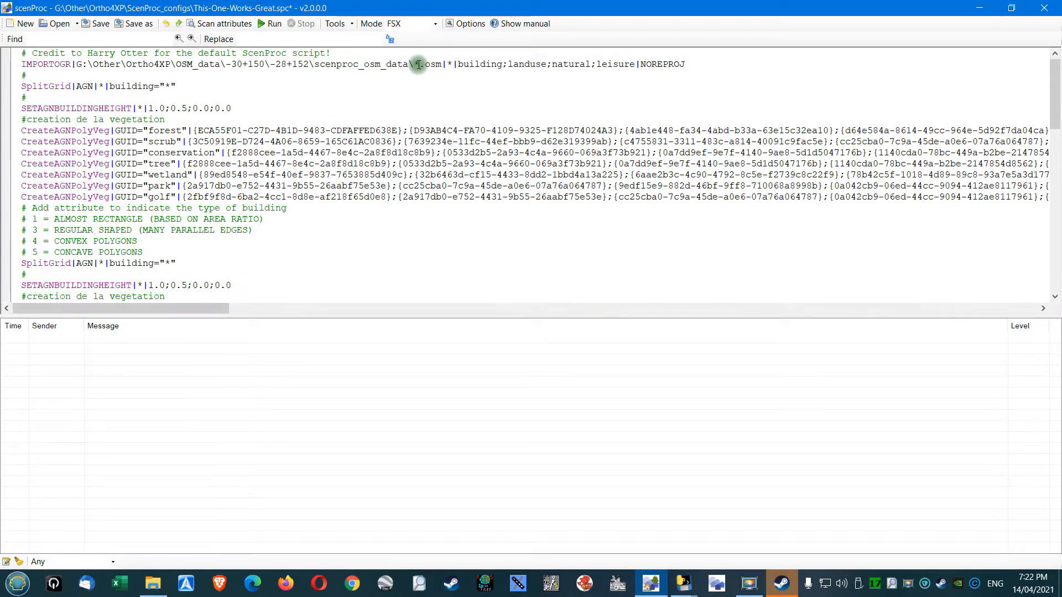
Review the script from the IMPORTOGR file pattern down to the EXPORTAGN line.
mouse_move(437, 65)
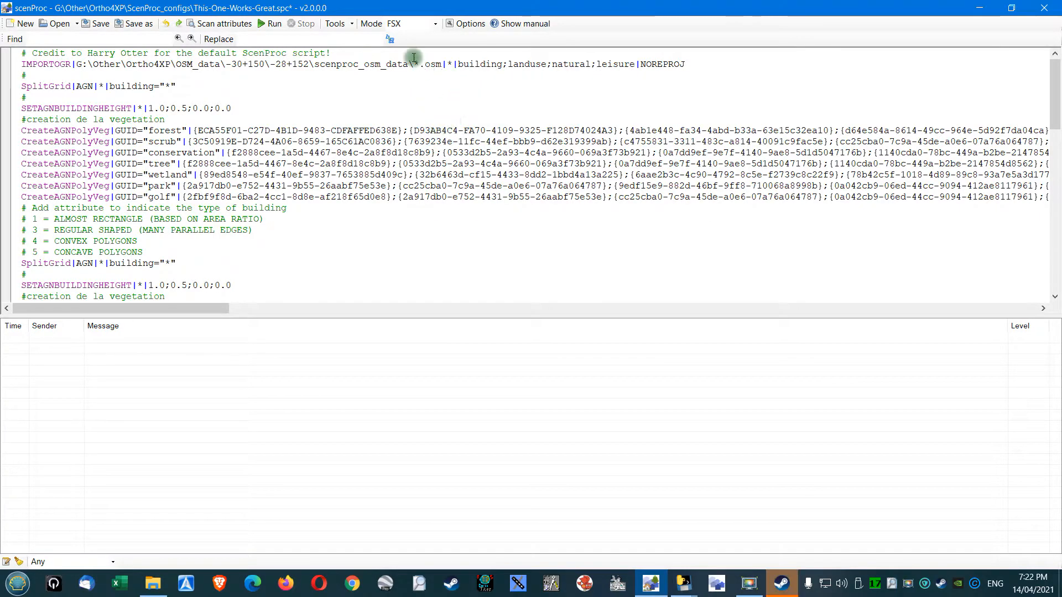
scroll(276, 232, down, 20)
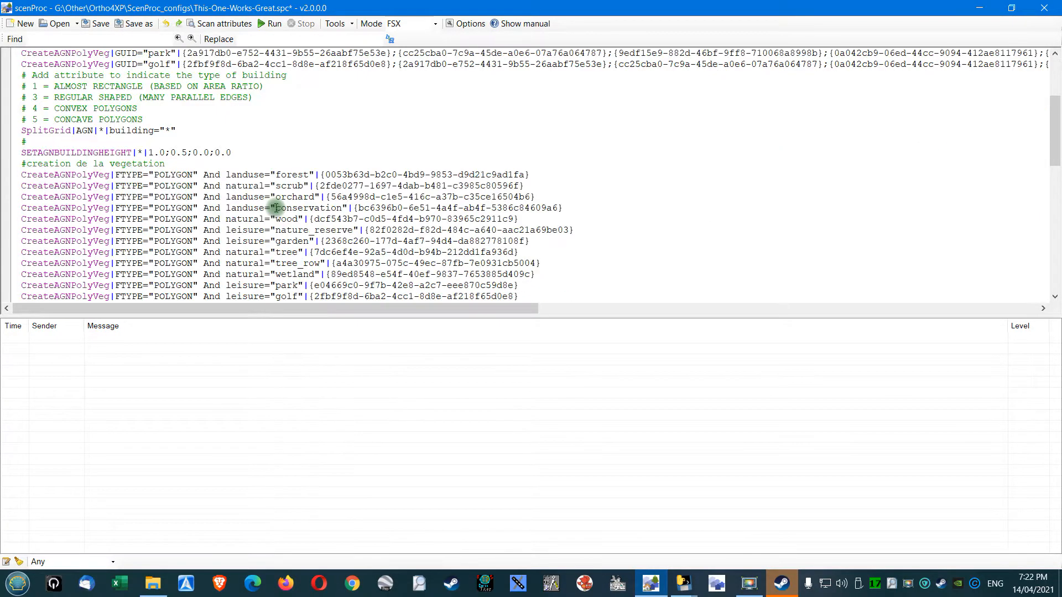
scroll(277, 245, down, 1)
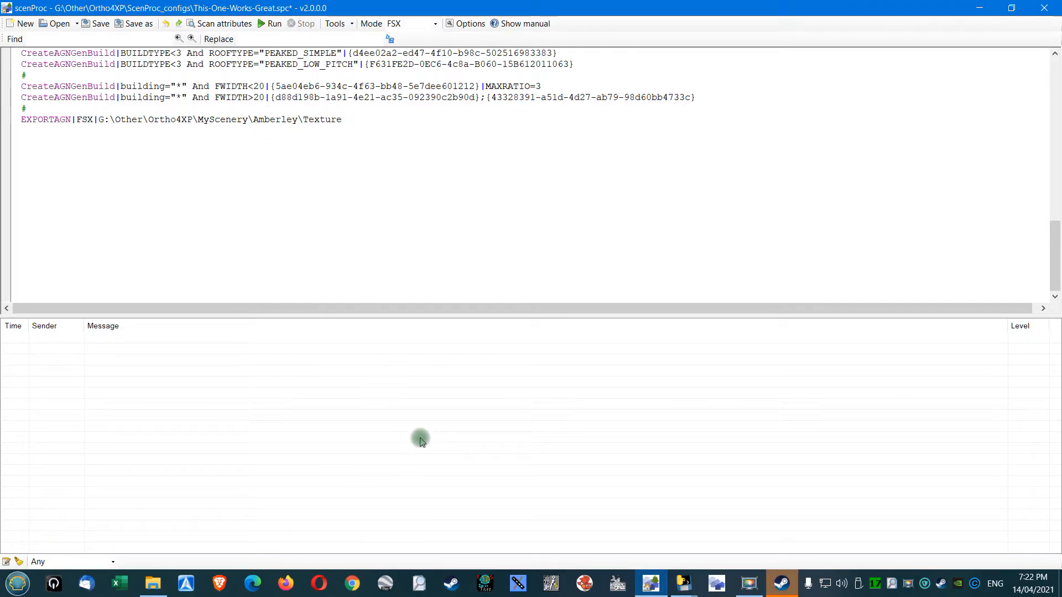
Restart Steam to apply its downloaded client update and minimize the updater window.
click(781, 583)
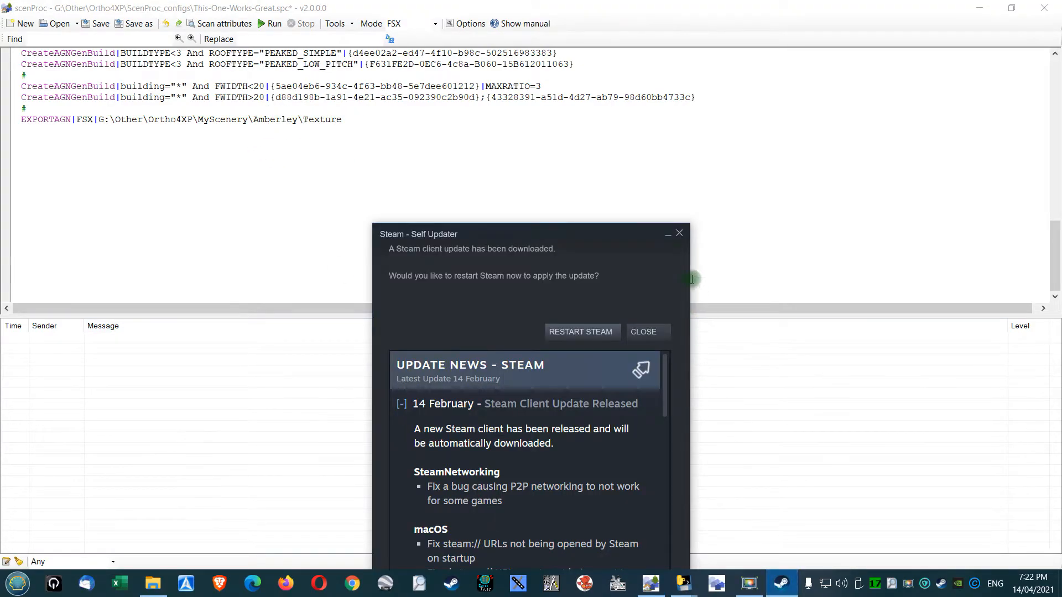
click(585, 335)
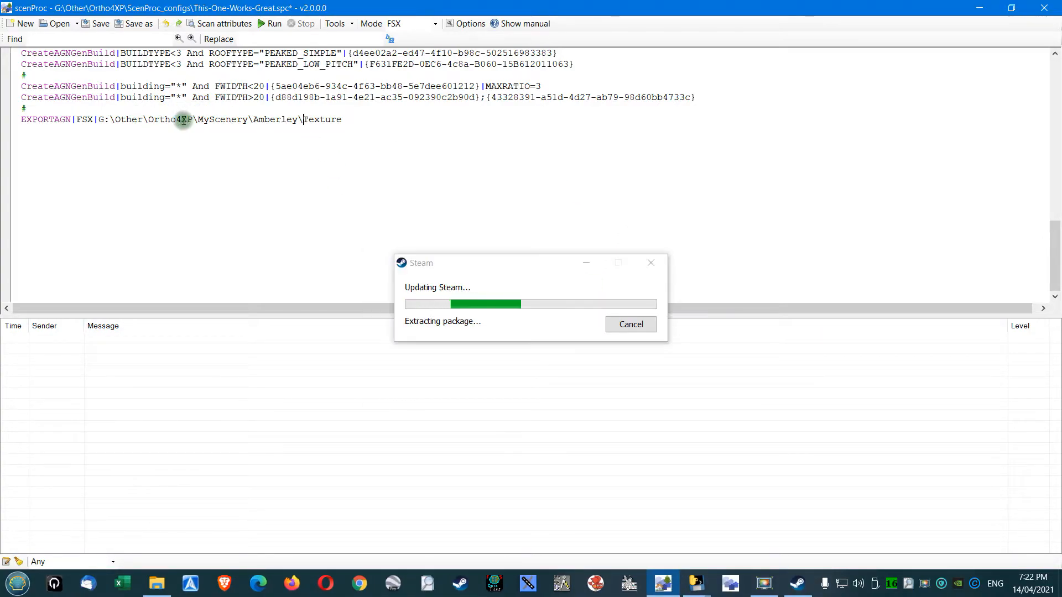
drag(94, 120, 360, 119)
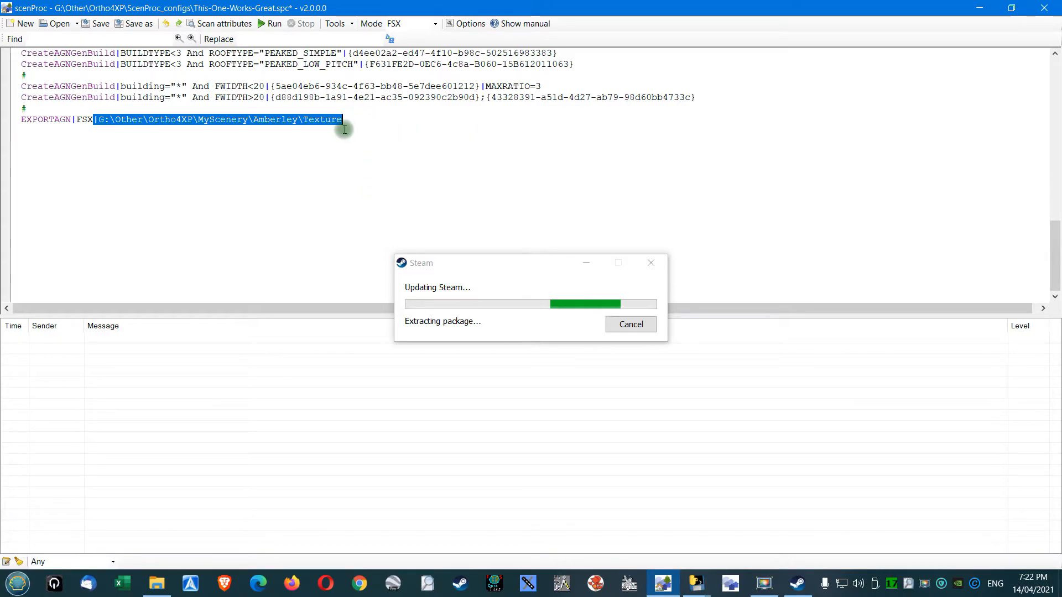
click(354, 122)
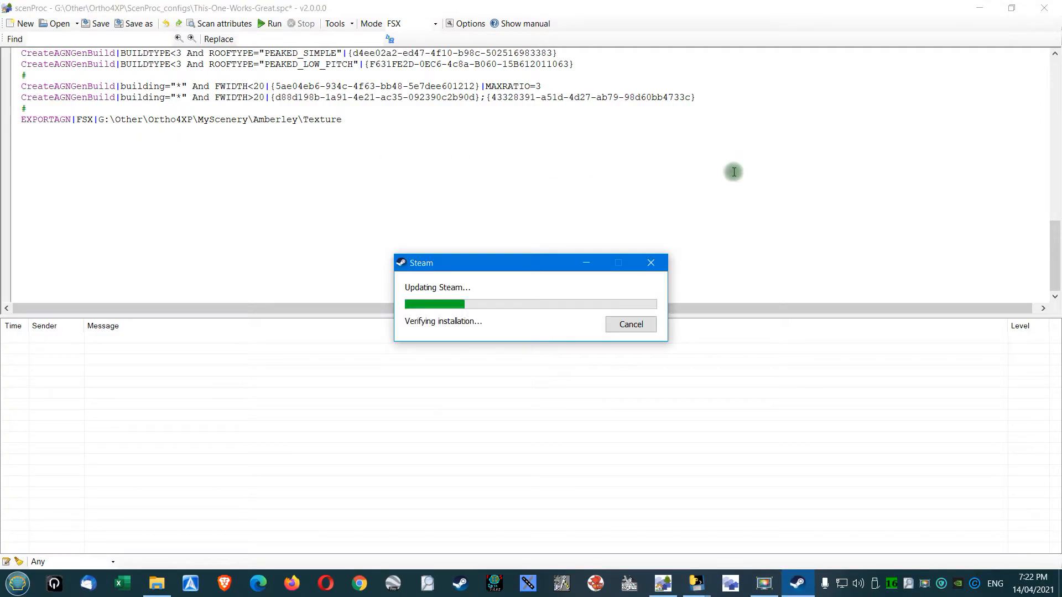
click(587, 264)
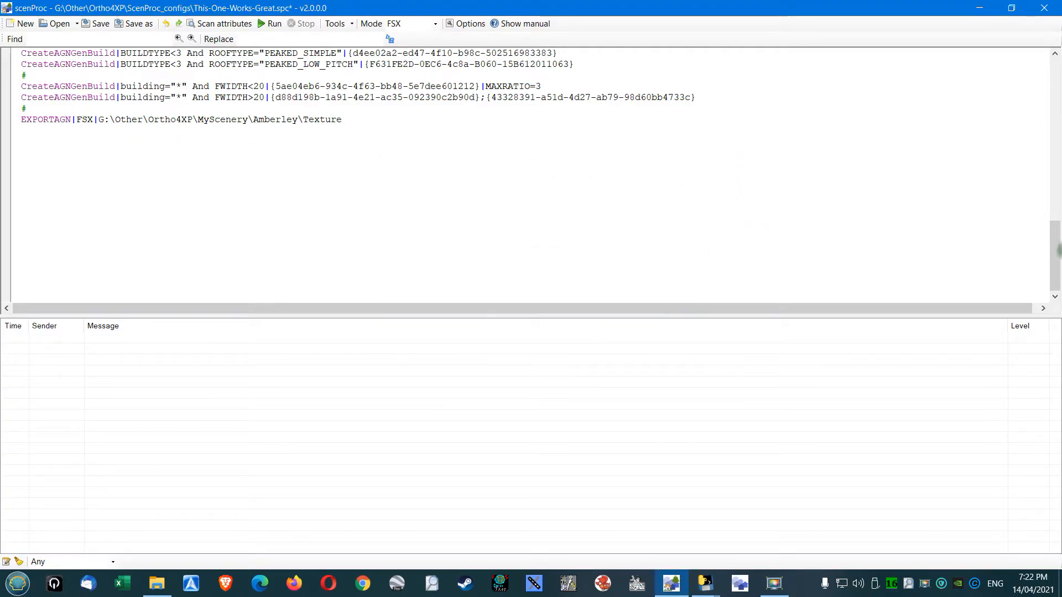
Open the GUID selector on the script's first forest vegetation line and accept it with no GUID chosen.
drag(1056, 259, 1054, 95)
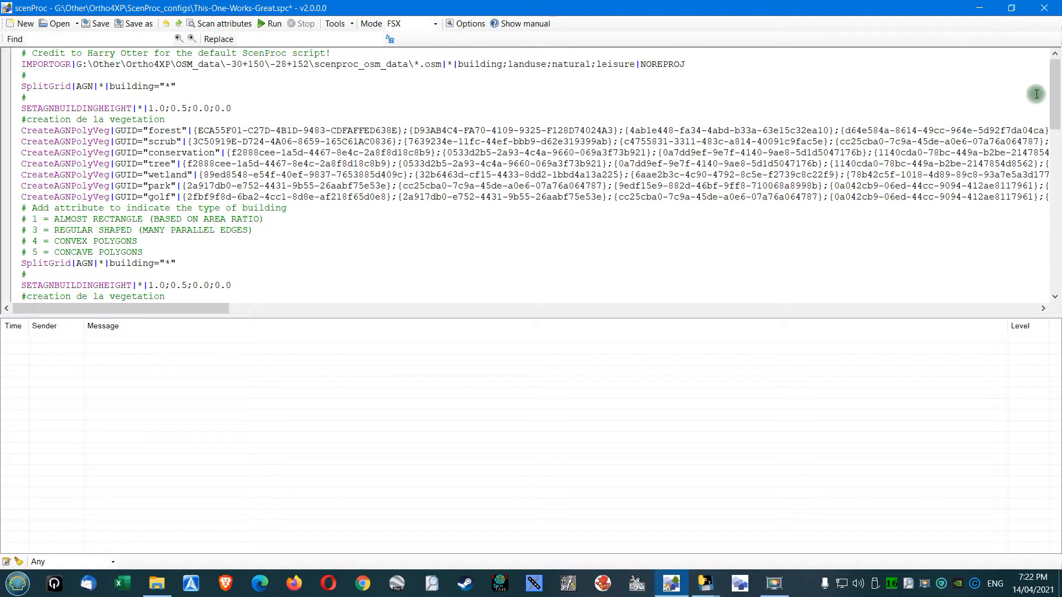
click(327, 68)
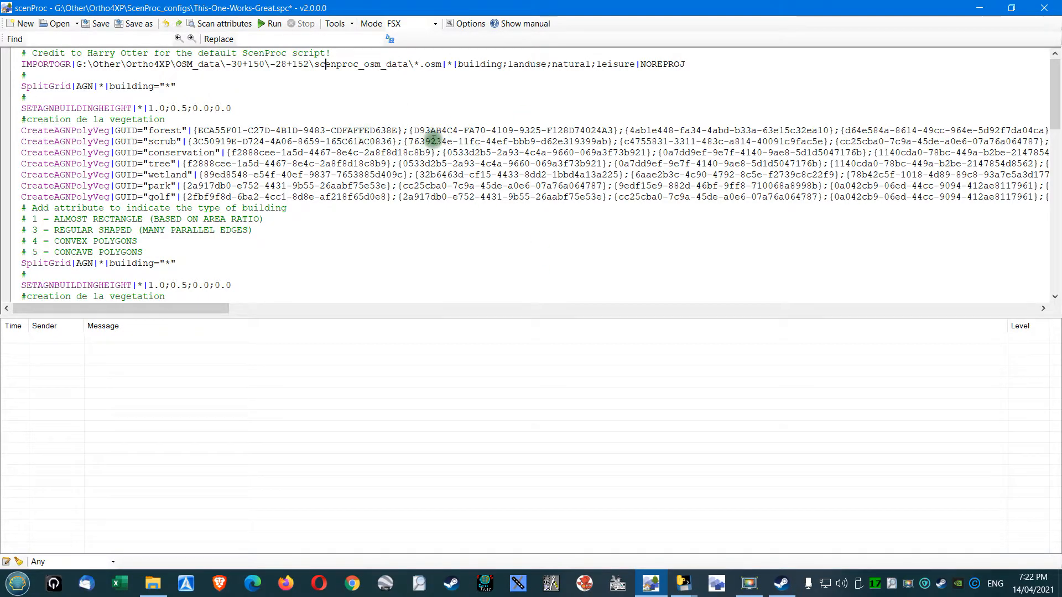
click(354, 130)
right_click(354, 131)
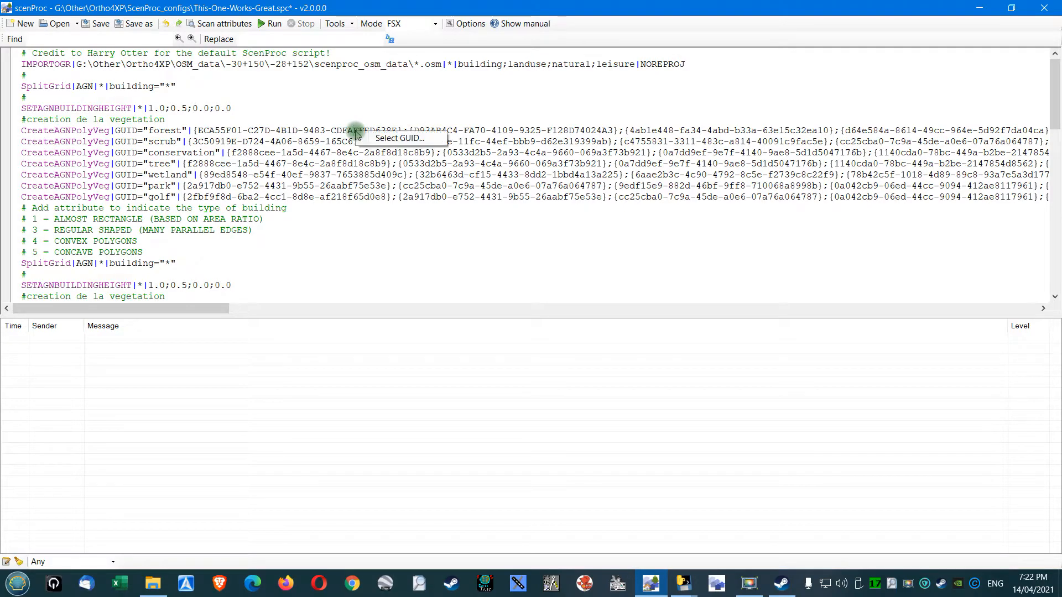
click(387, 137)
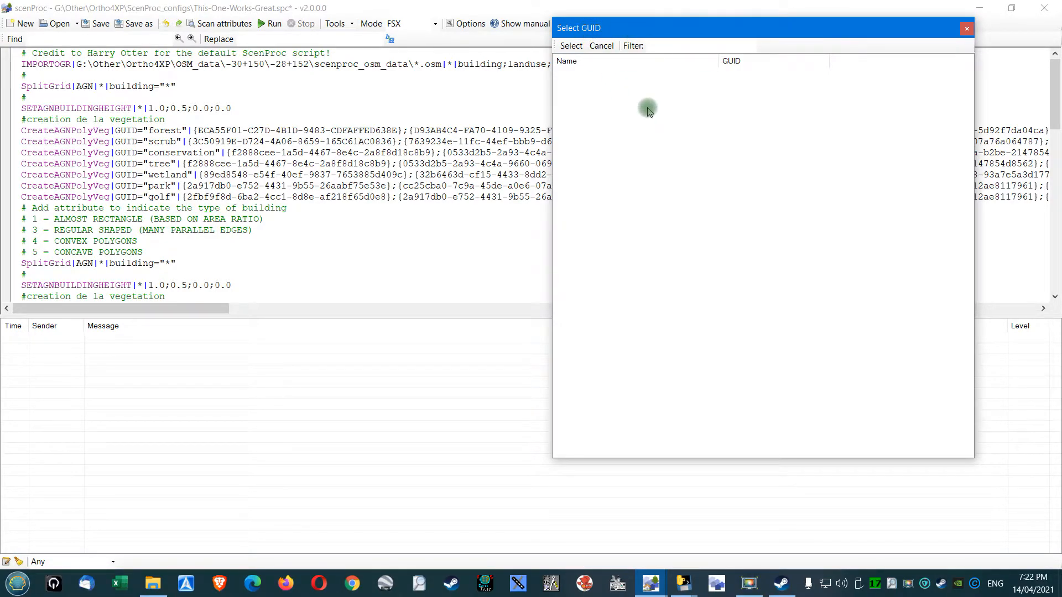
click(571, 46)
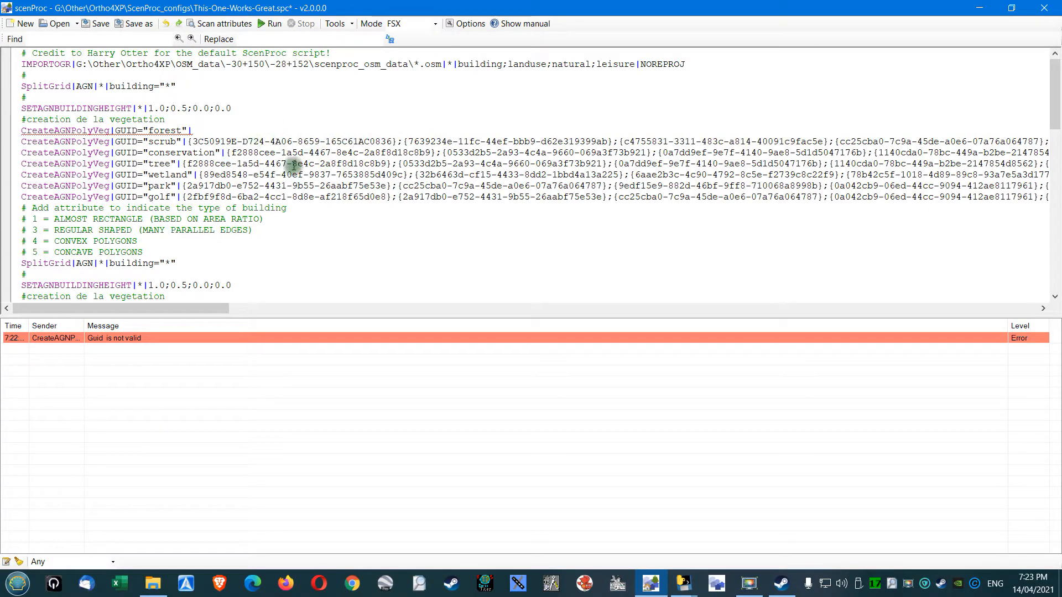
Examine the GUIDs in the scrub and golf vegetation lines, and check the OSM download progress in Ortho4XP.
drag(192, 141, 391, 145)
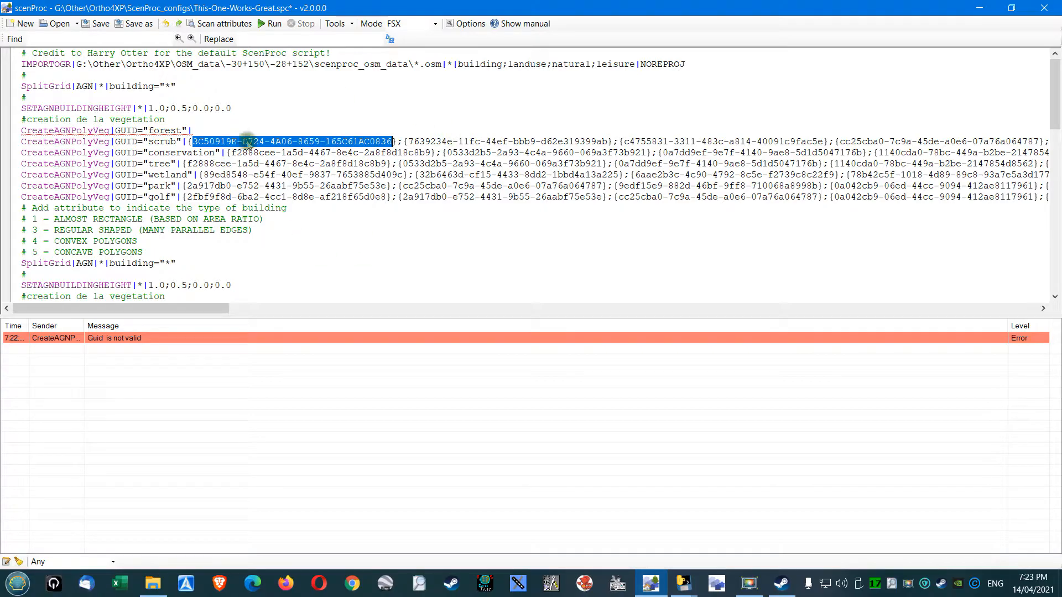
scroll(262, 165, down, 3)
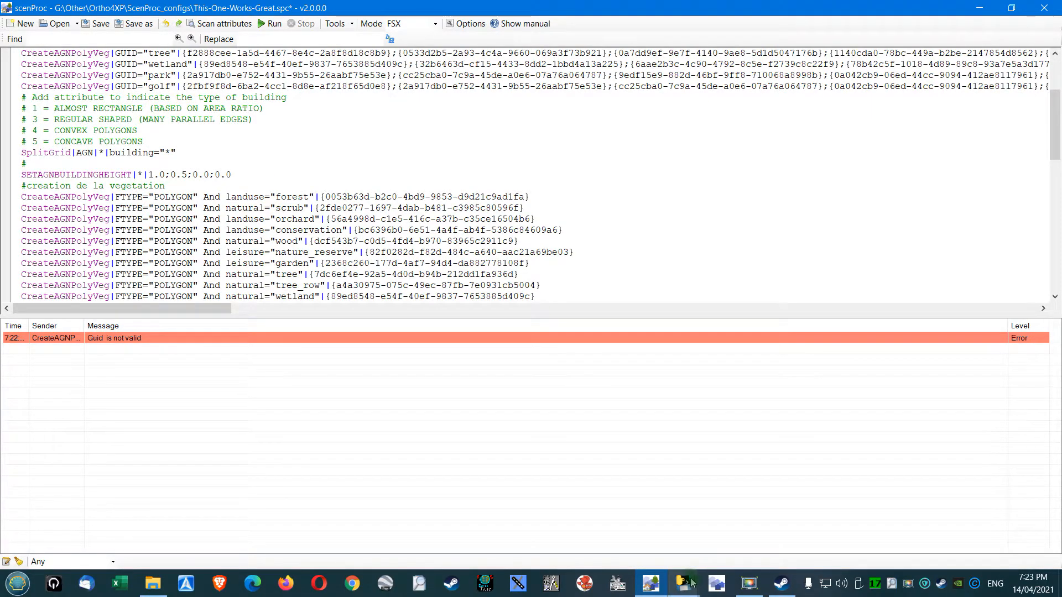
mouse_move(685, 582)
click(690, 532)
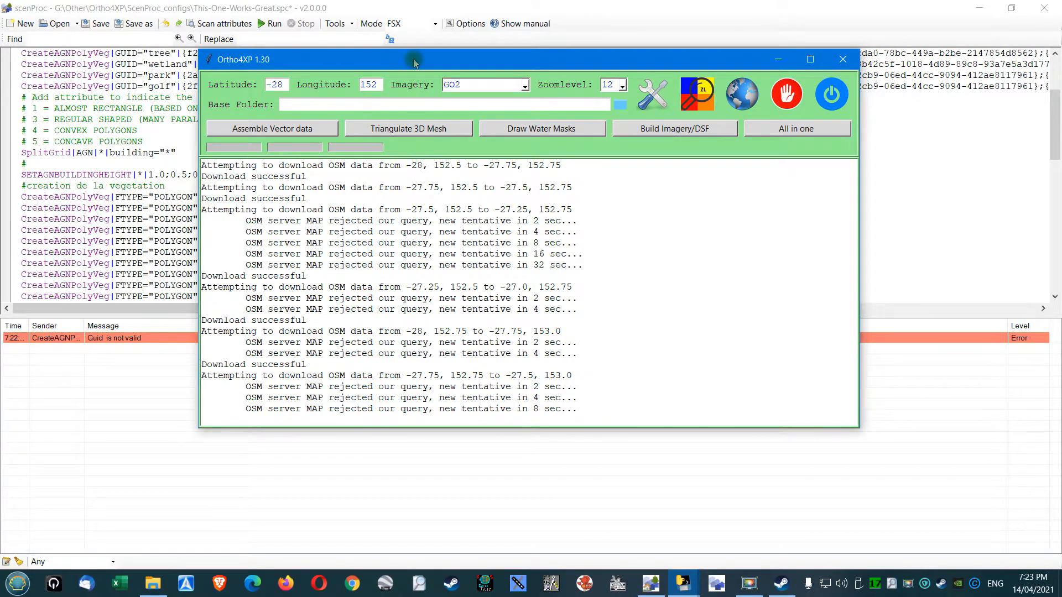
drag(415, 62, 410, 275)
drag(189, 87, 386, 88)
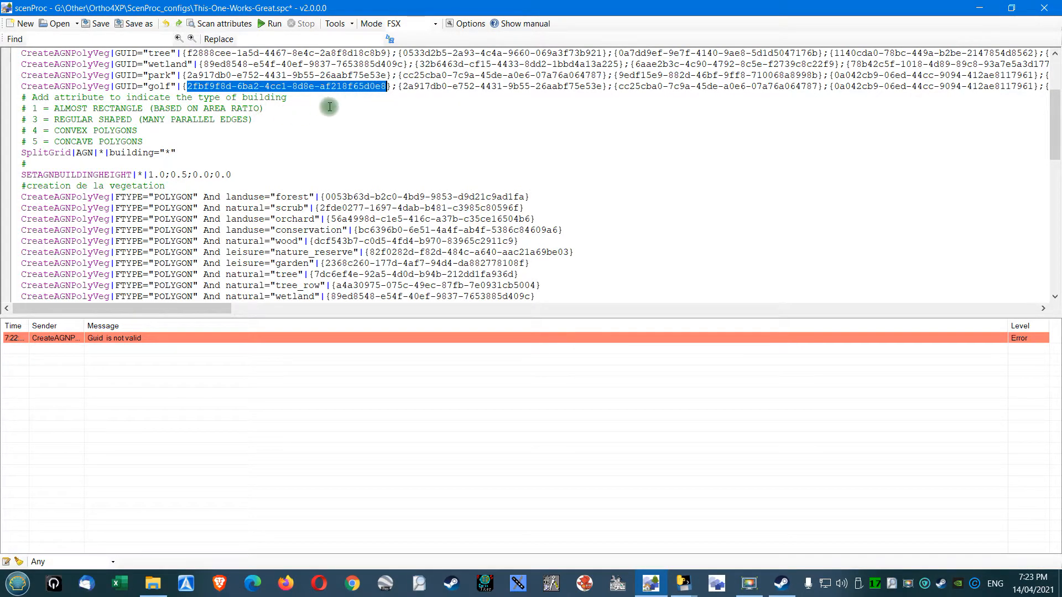
scroll(332, 119, up, 3)
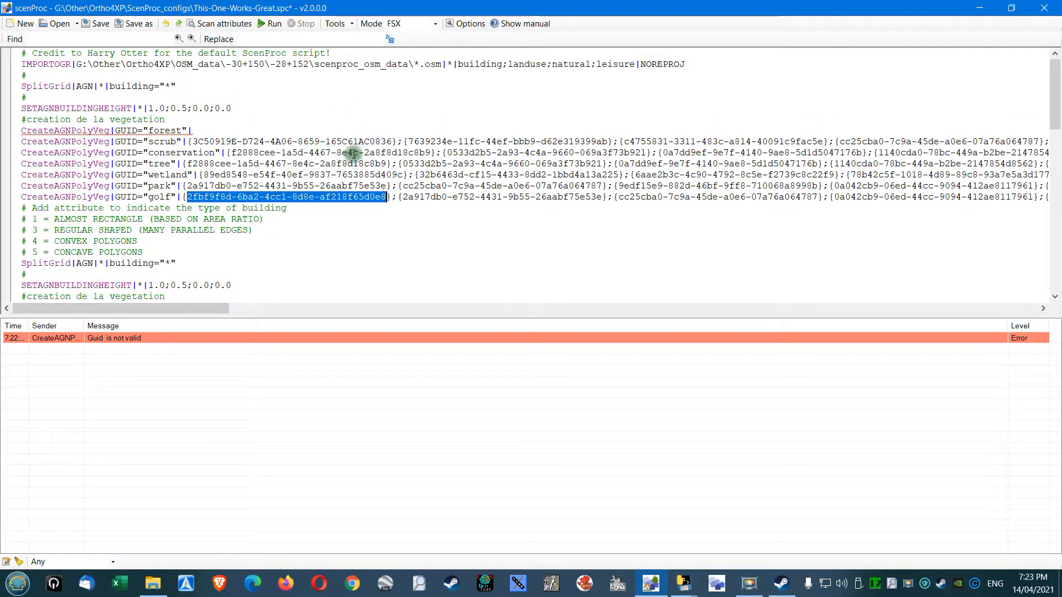
drag(403, 197, 597, 196)
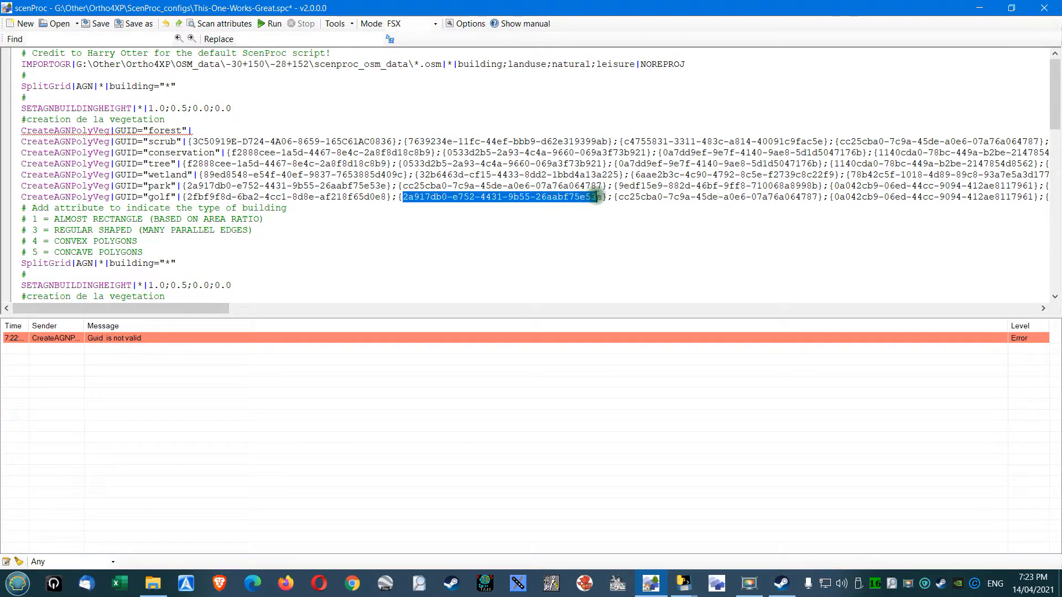
View the GUID selector for the scrub vegetation line and close it without choosing a GUID.
right_click(320, 143)
click(363, 149)
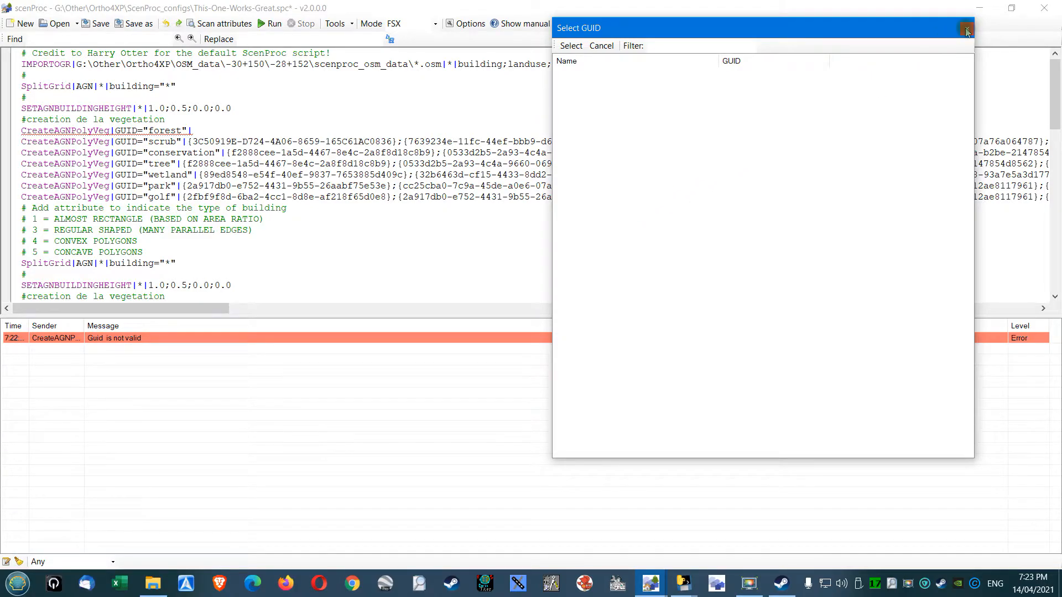
click(967, 28)
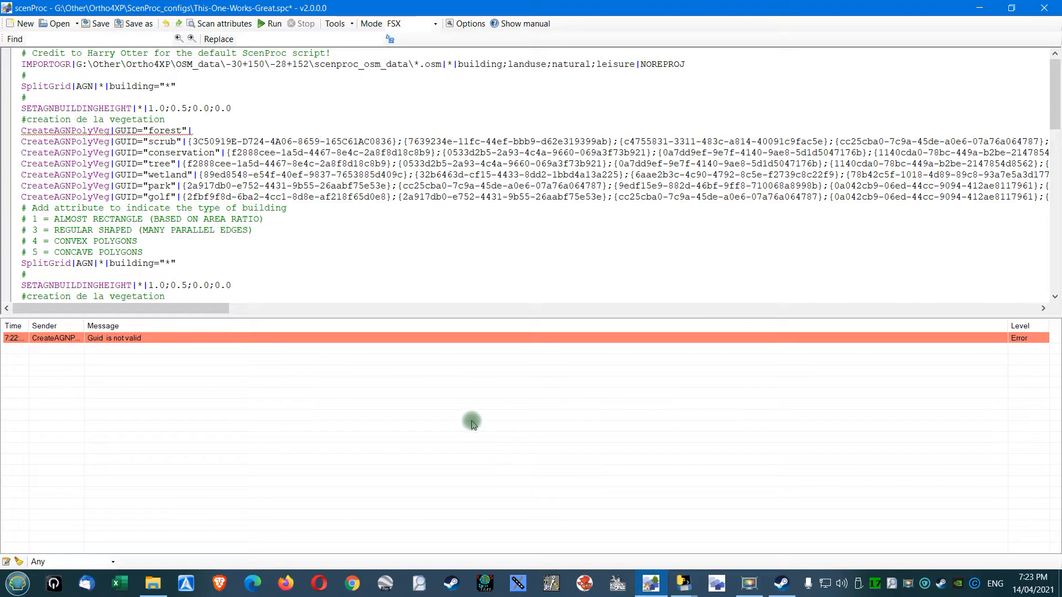
In File Explorer, sort drive C: by name and browse to Program Files (x86)\Steam\steamapps\common.
click(157, 585)
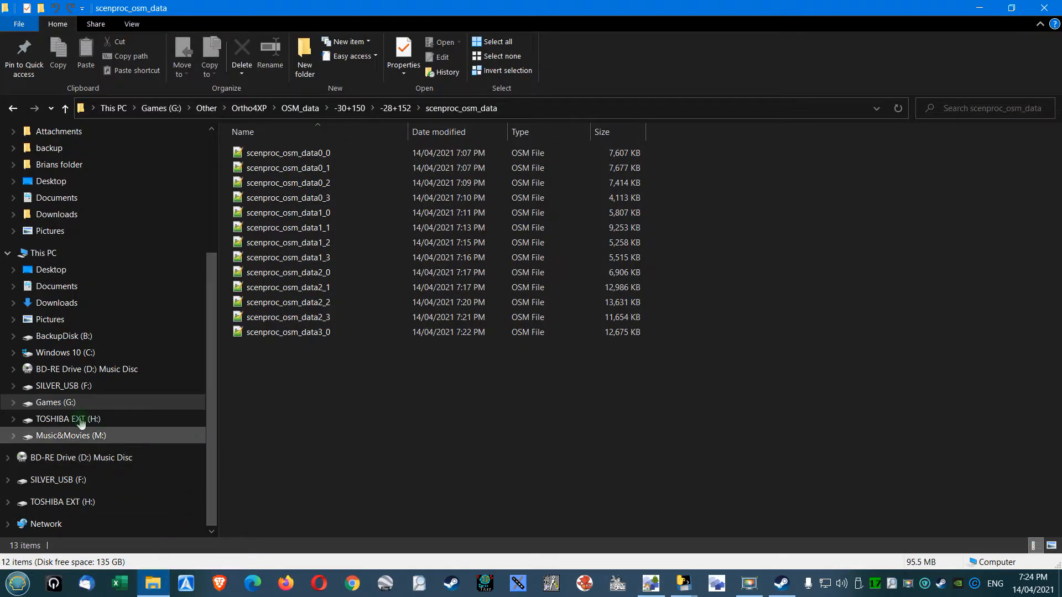
click(66, 357)
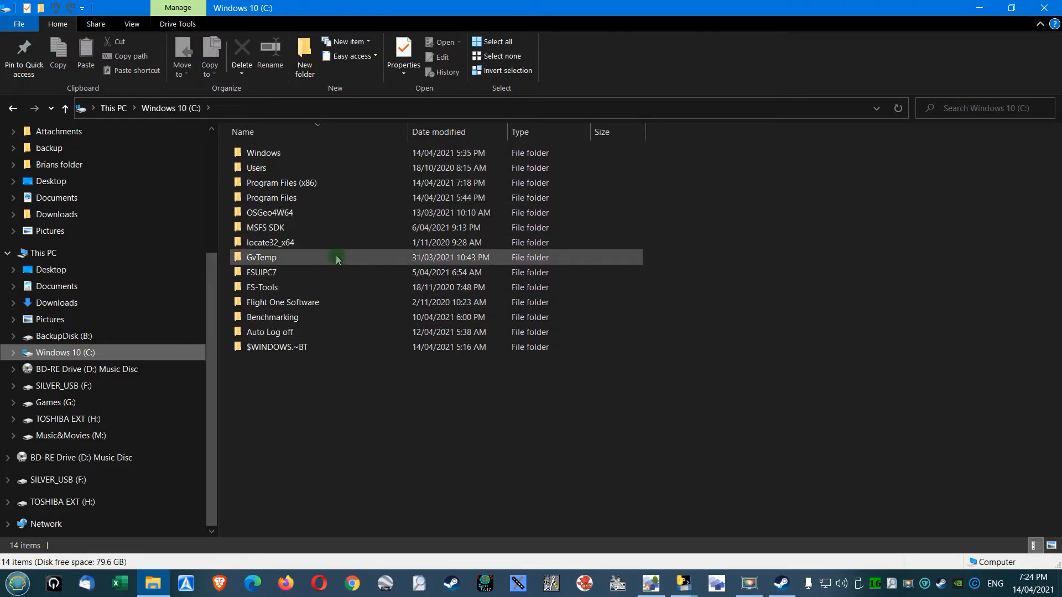
mouse_move(345, 308)
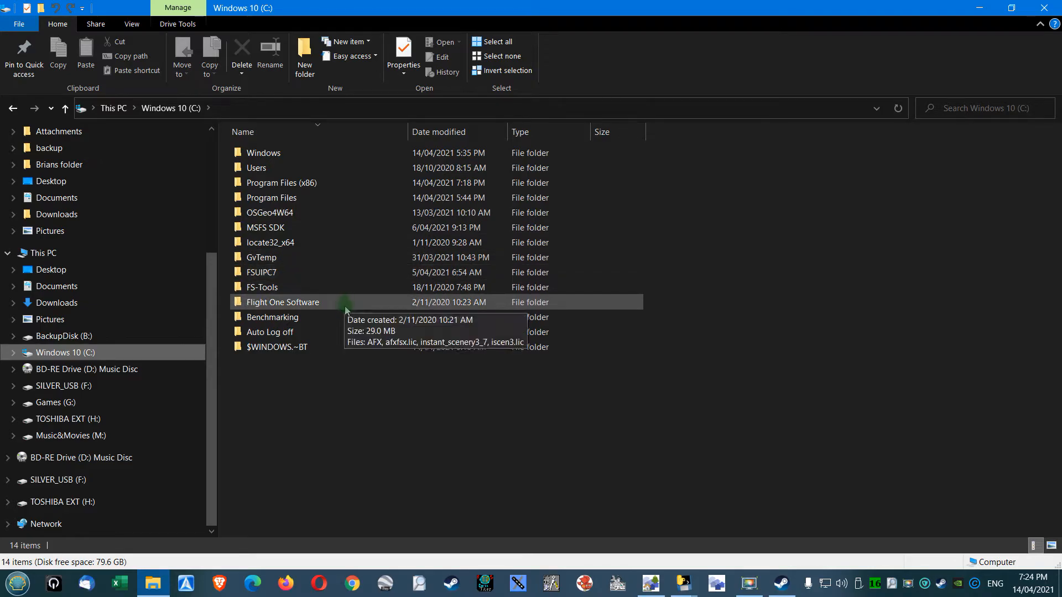
click(297, 136)
double_click(308, 317)
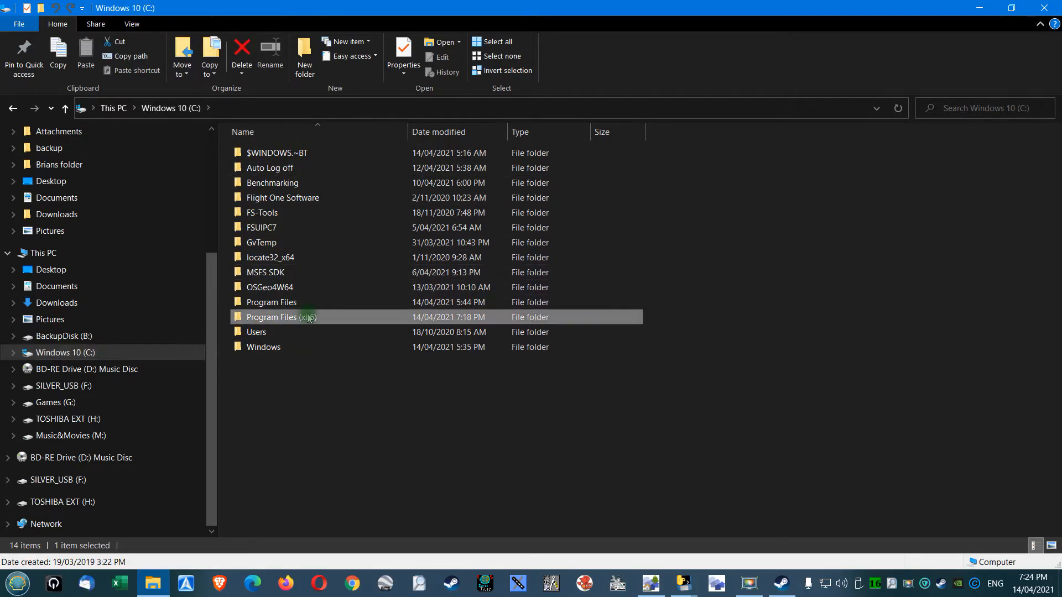
scroll(308, 317, down, 12)
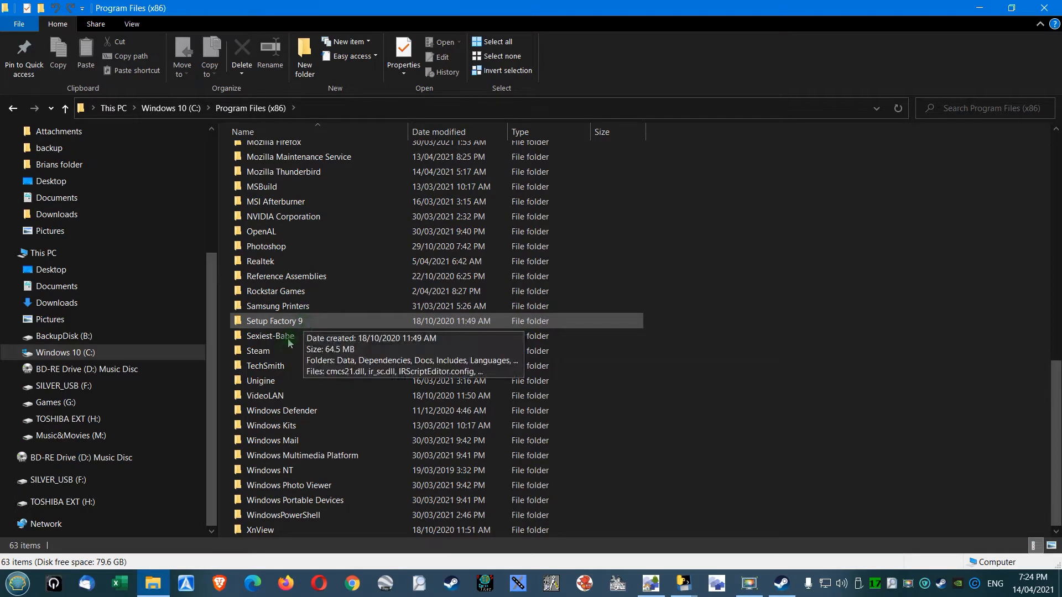
click(266, 354)
double_click(266, 353)
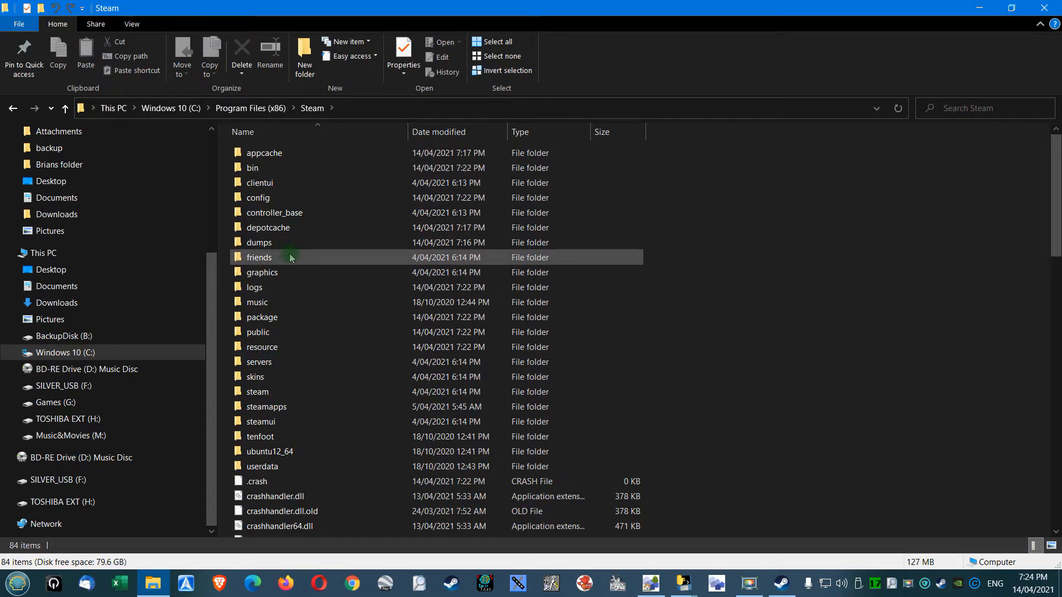
double_click(299, 408)
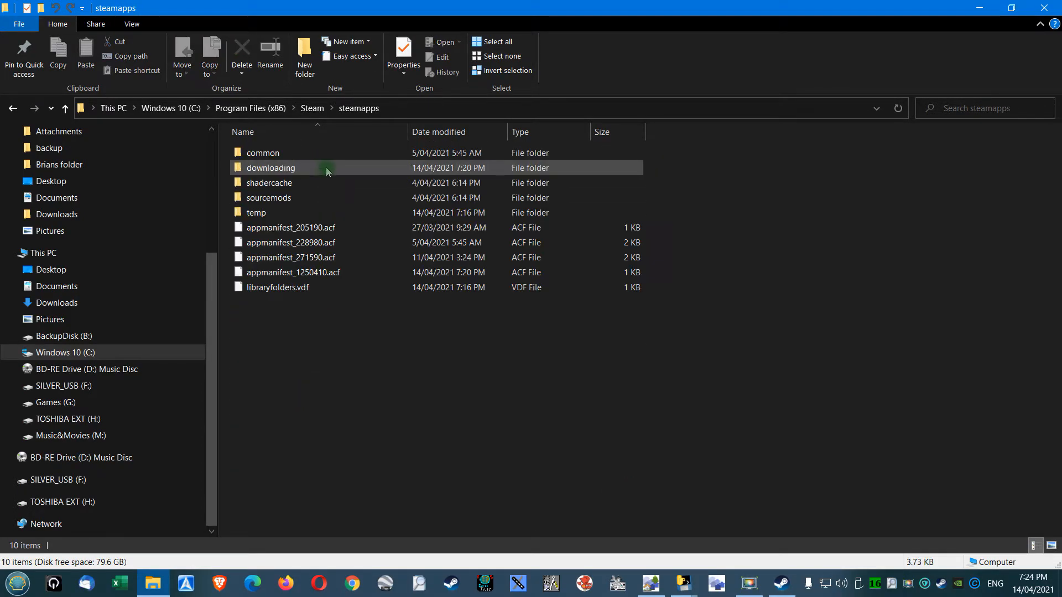
double_click(320, 153)
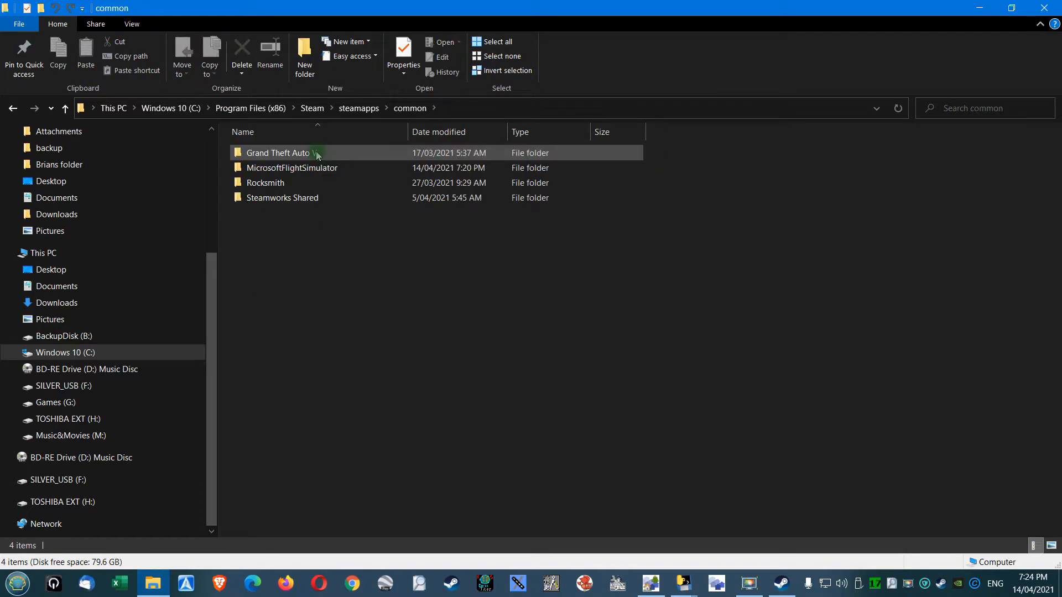
View the size of the MicrosoftFlightSimulator folder in its properties and close them.
right_click(297, 169)
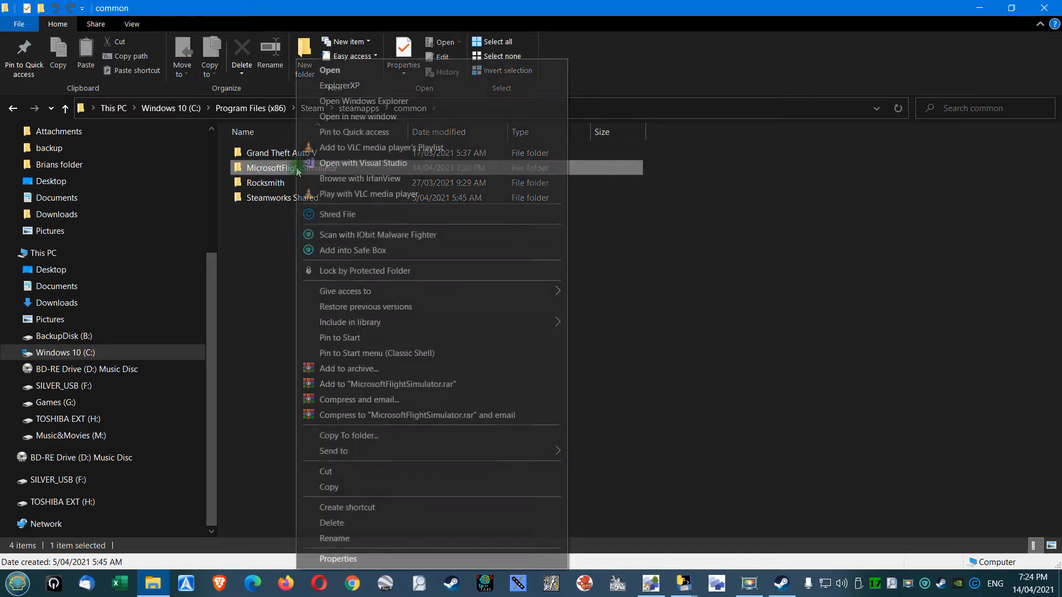
click(333, 559)
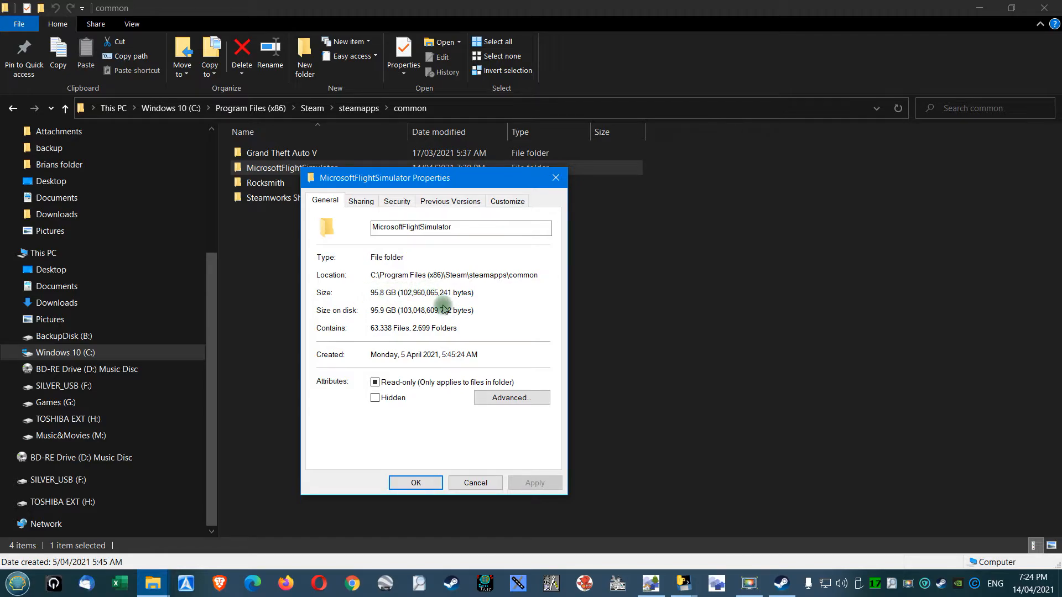
click(556, 178)
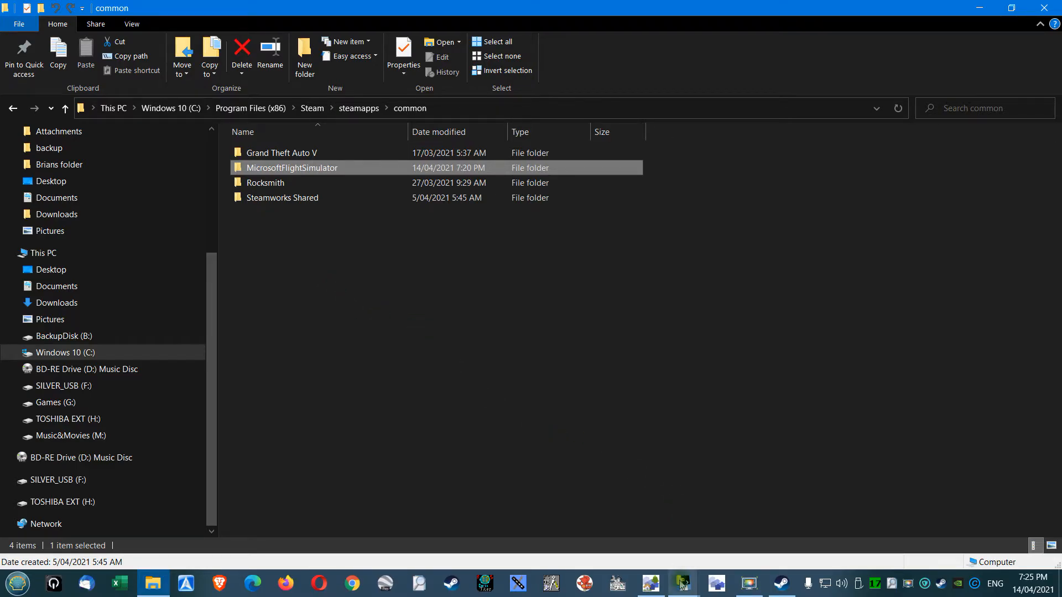
Switch to the Ortho4XP 1.30 window, move it up into full view, and examine the OSM download log's retry and completion lines.
mouse_move(684, 583)
click(681, 536)
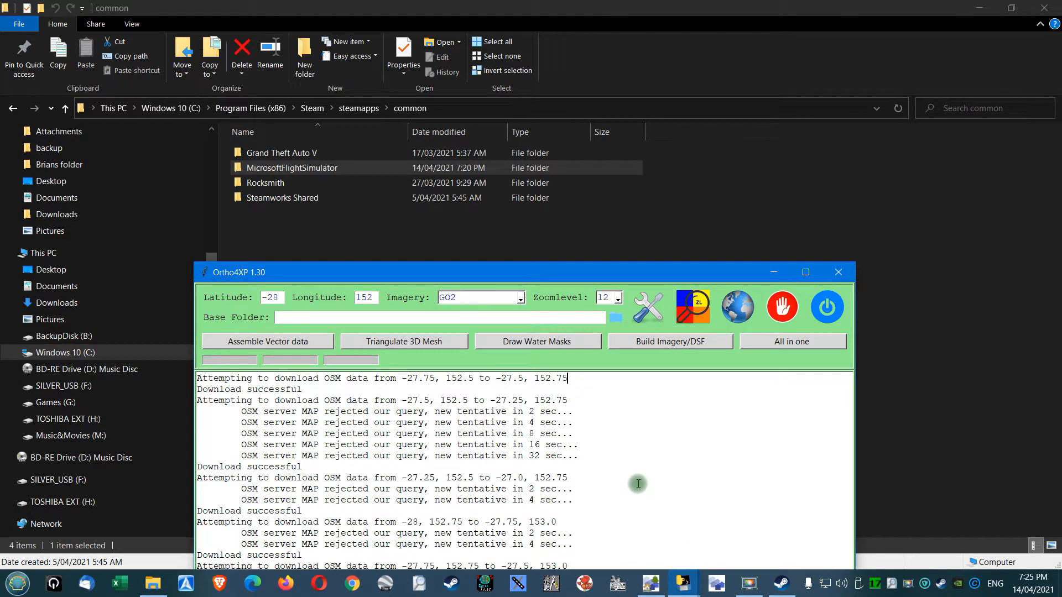
drag(590, 275, 594, 88)
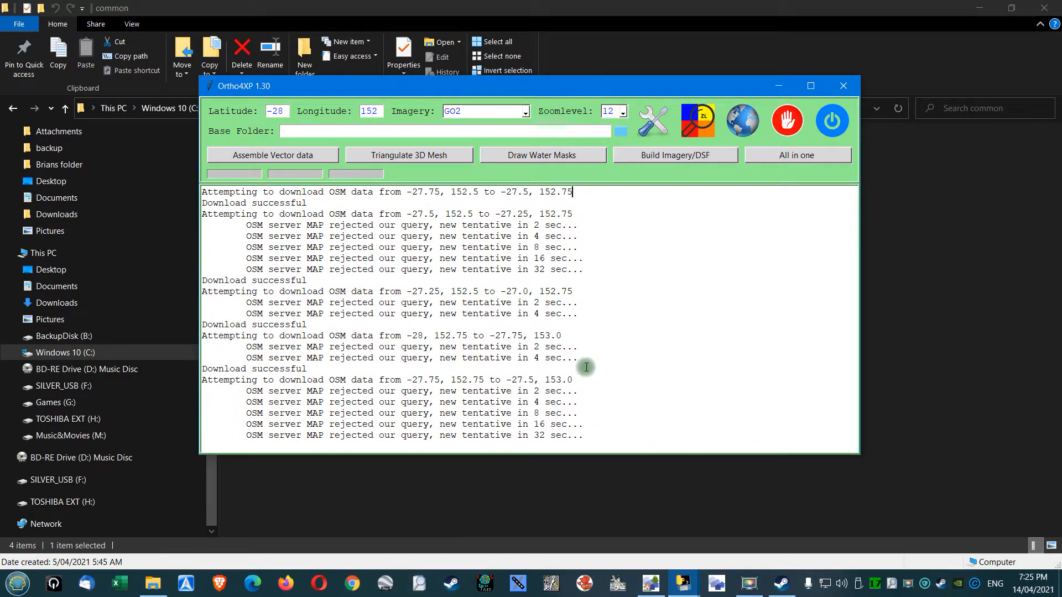
drag(589, 434, 195, 435)
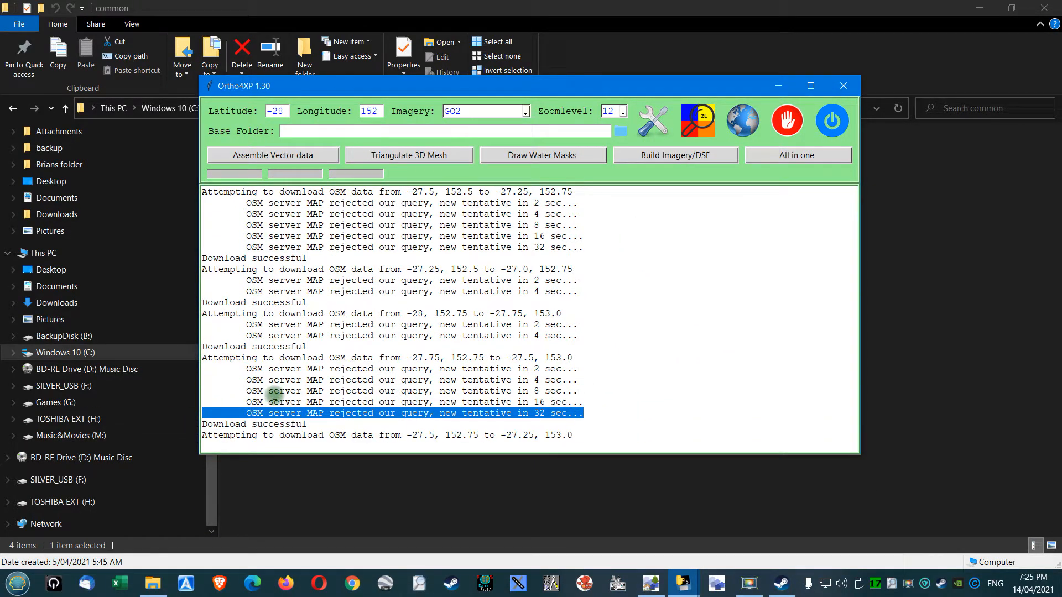
drag(329, 424, 151, 423)
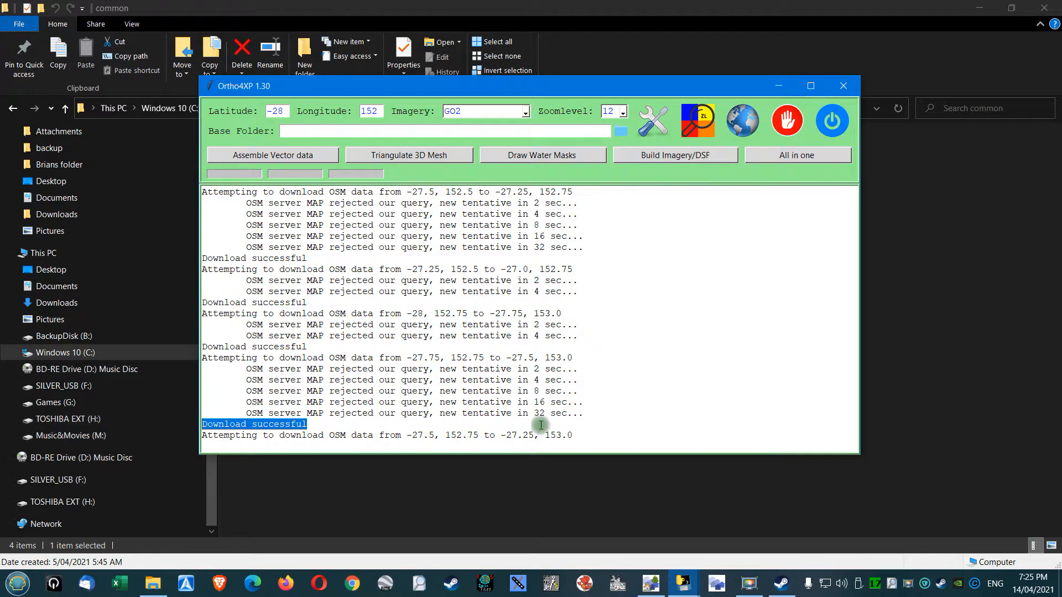
click(589, 414)
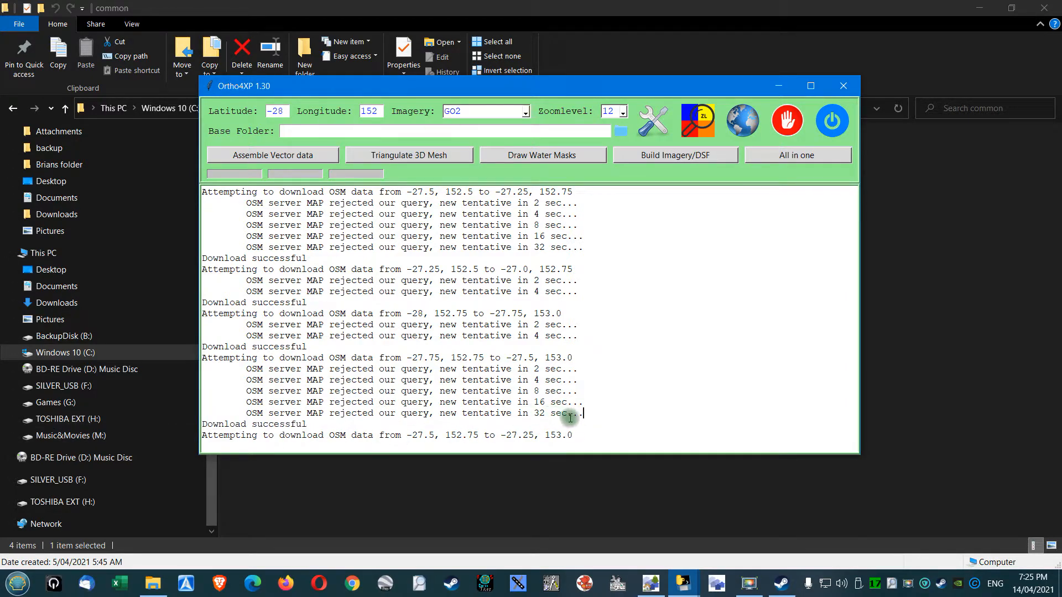
double_click(537, 413)
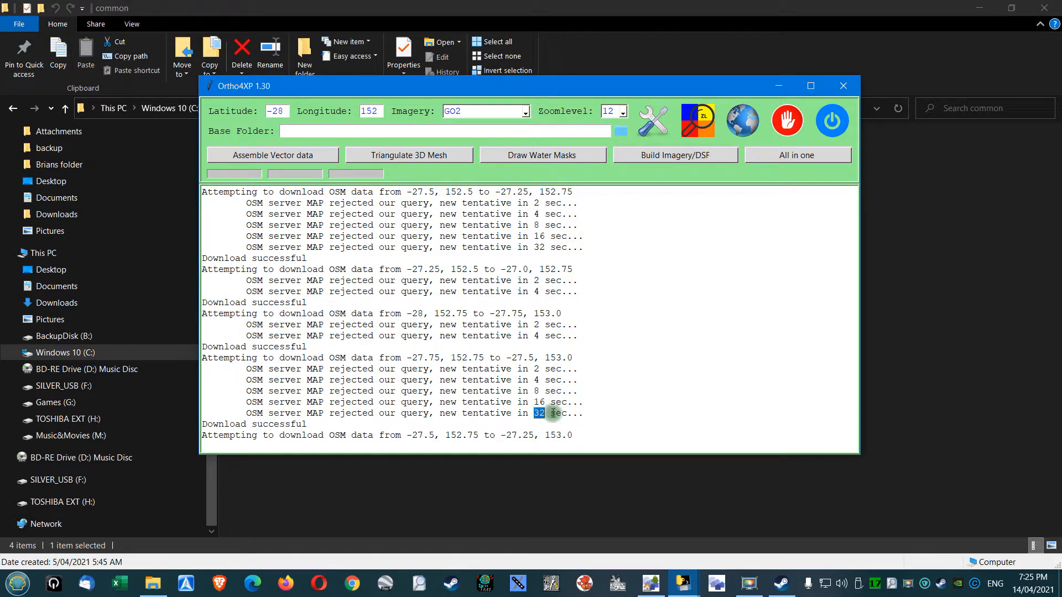
click(424, 436)
Switch to File Explorer, browse to G:\Other\Ortho4XP, and check its ScenProc_configs folder before returning to the Ortho4XP folder.
click(154, 583)
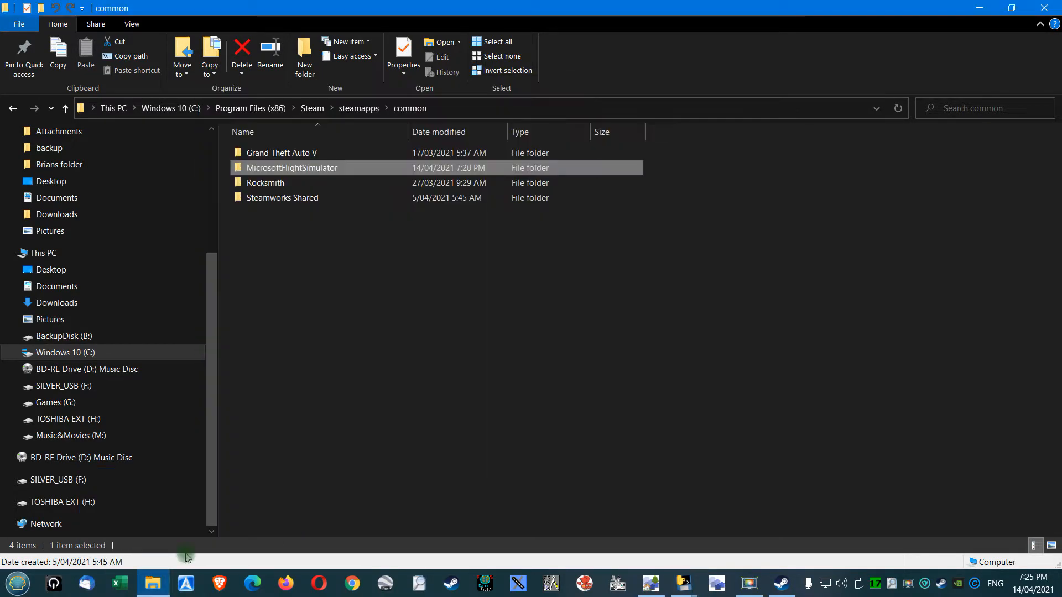
click(84, 352)
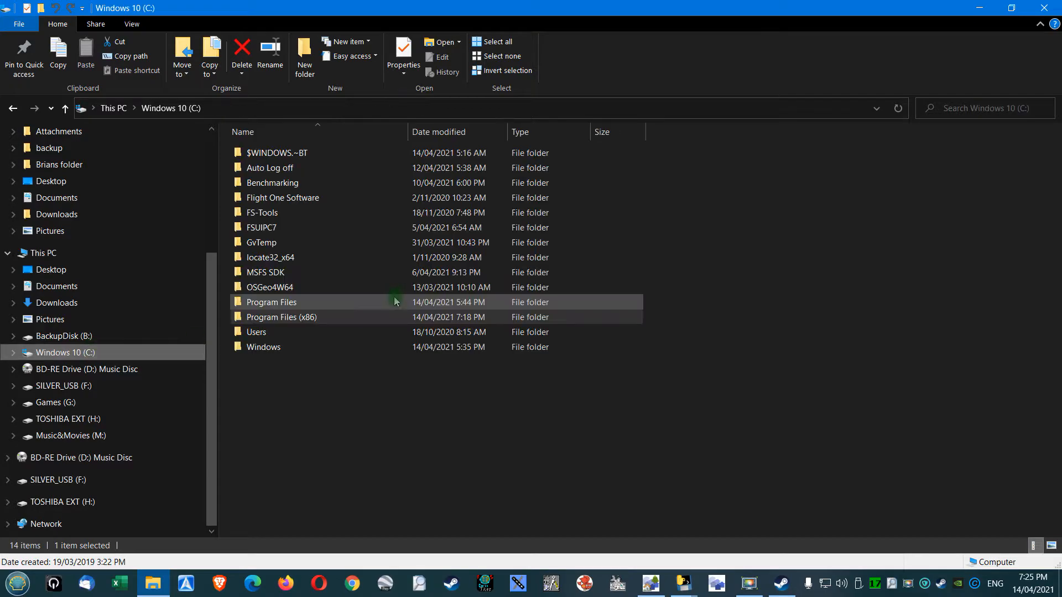
click(80, 404)
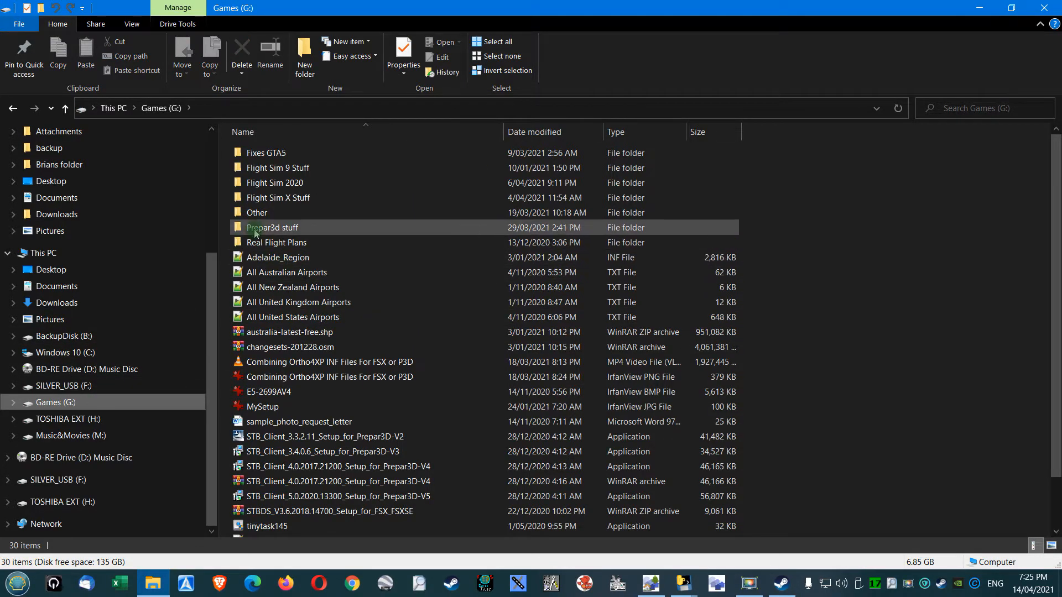
click(259, 217)
double_click(259, 217)
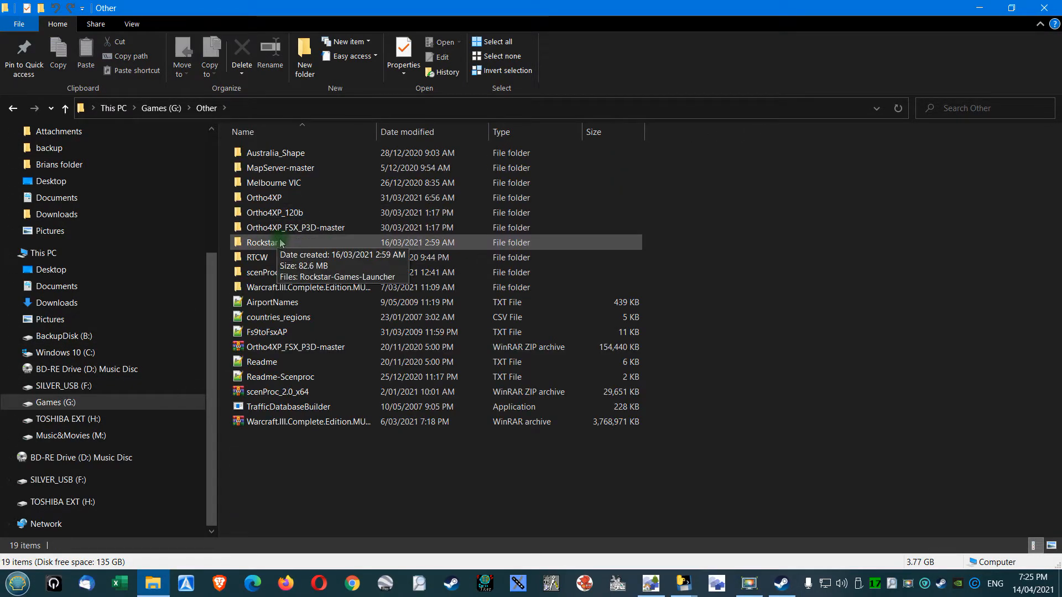
double_click(266, 197)
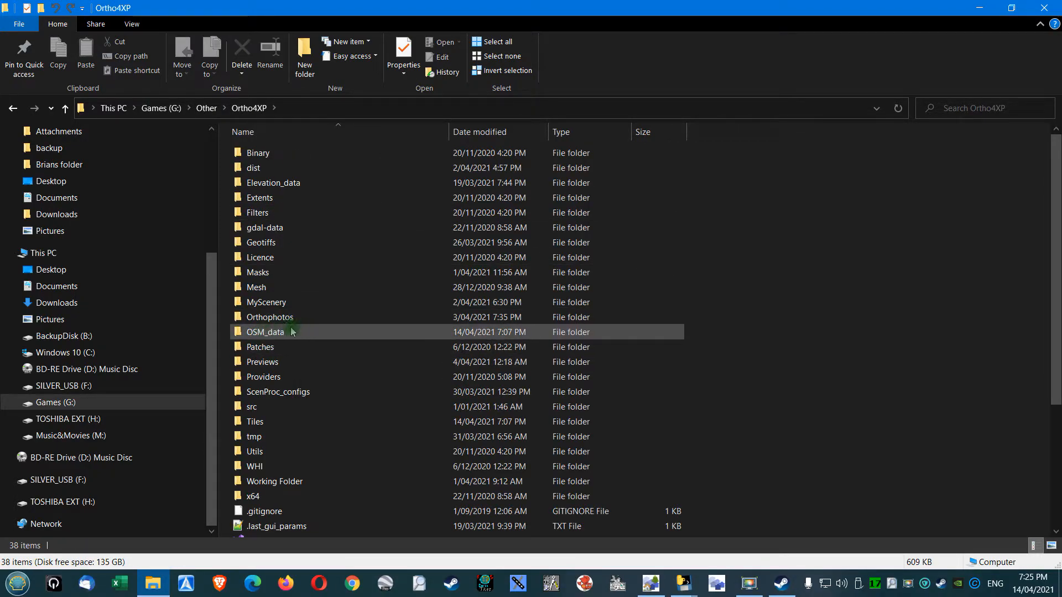
scroll(72, 209, up, 4)
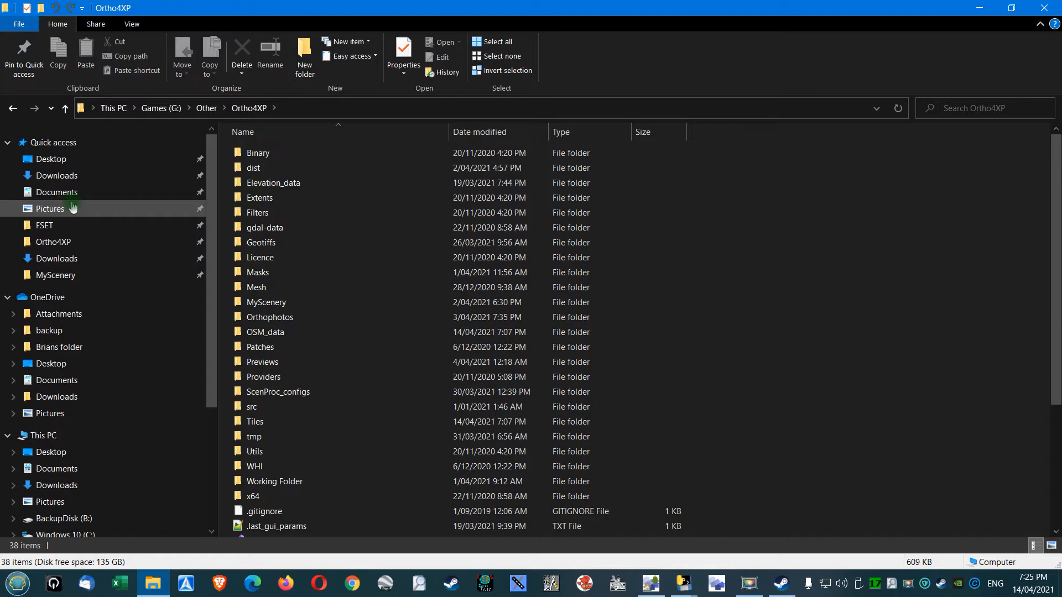
click(56, 242)
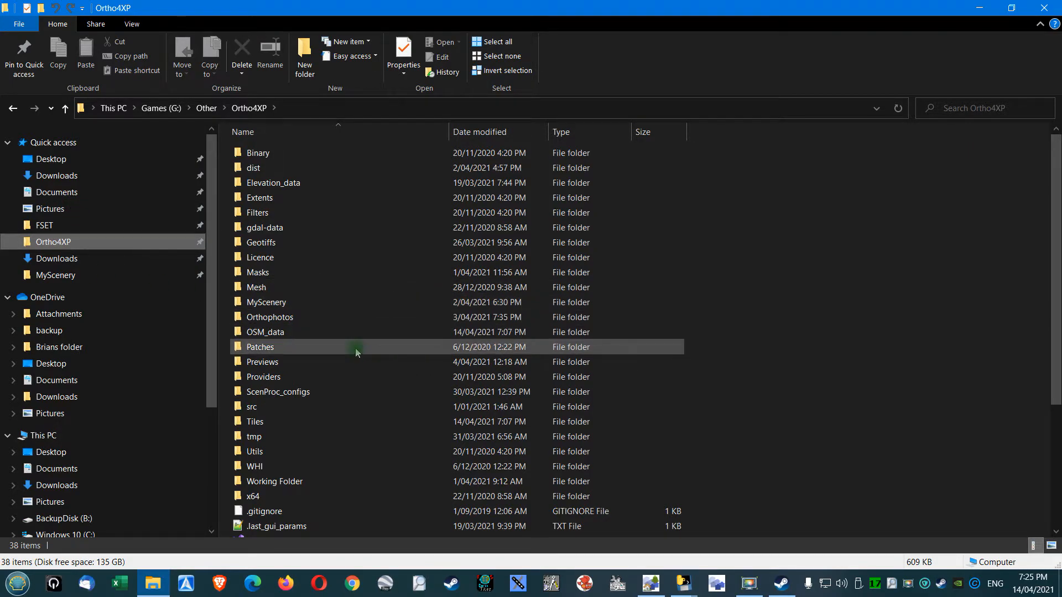
double_click(280, 392)
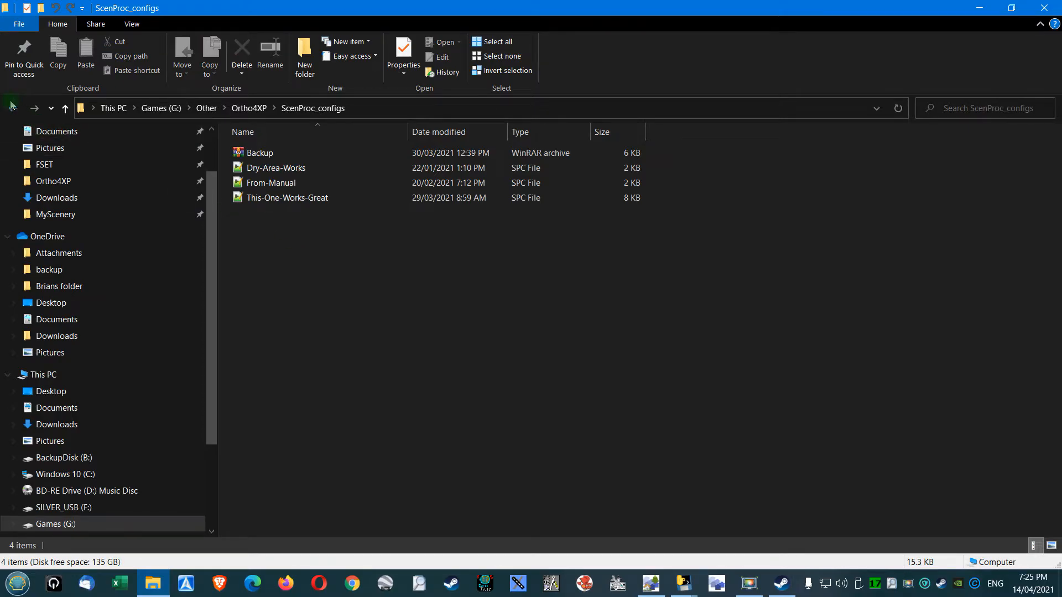
key(alt+Left)
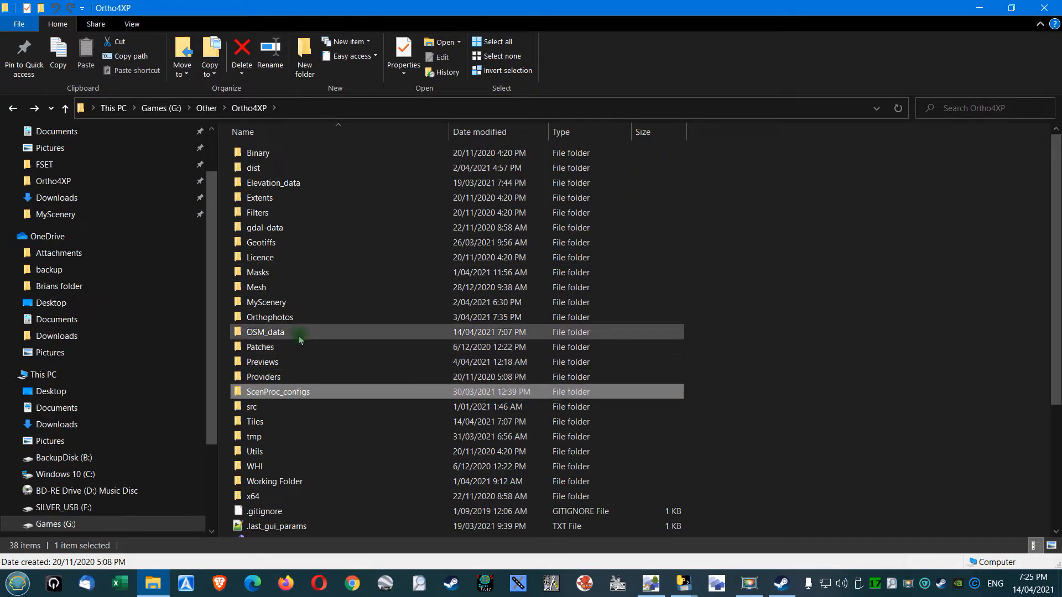
Open the OSM_data\-30+150\-28+152\scenproc_osm_data folder.
click(299, 335)
double_click(301, 341)
double_click(275, 153)
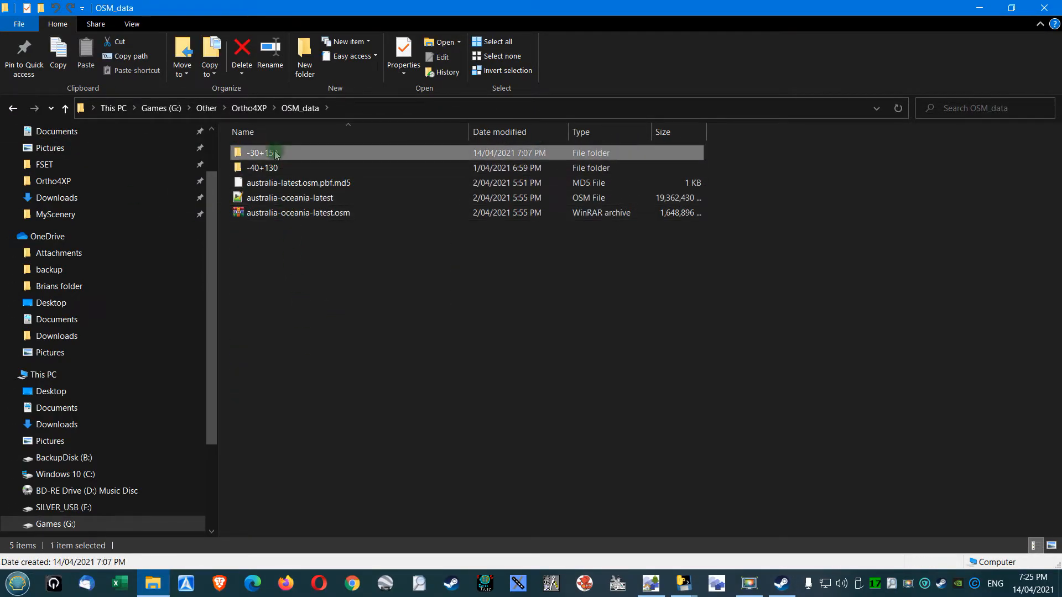
double_click(275, 153)
double_click(285, 153)
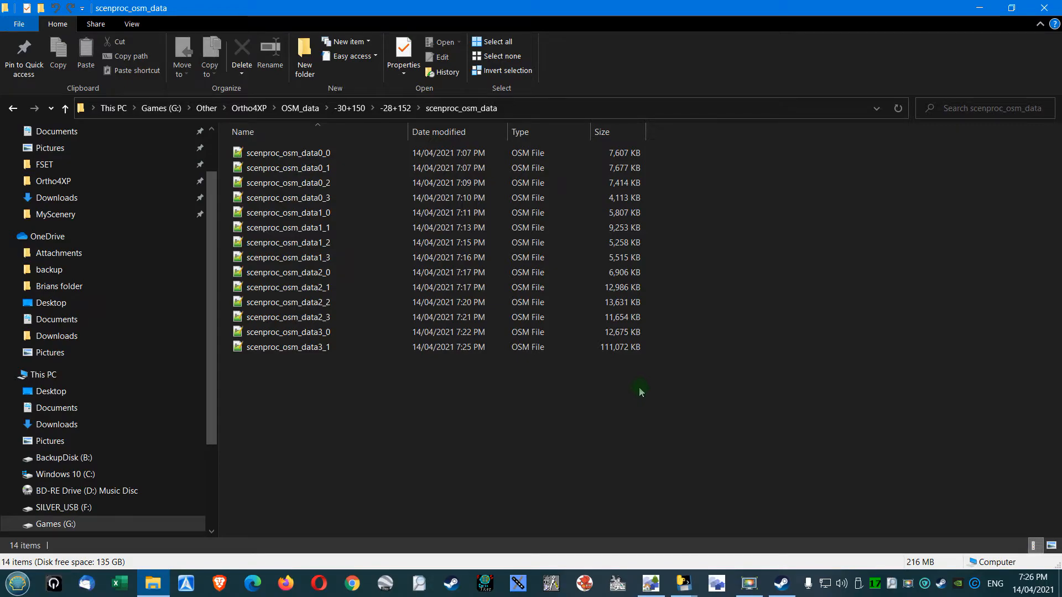
Compare the sizes of the downloaded OSM files scenproc_osm_data2_2, 2_3 and 3_0, and clear the selection.
click(631, 304)
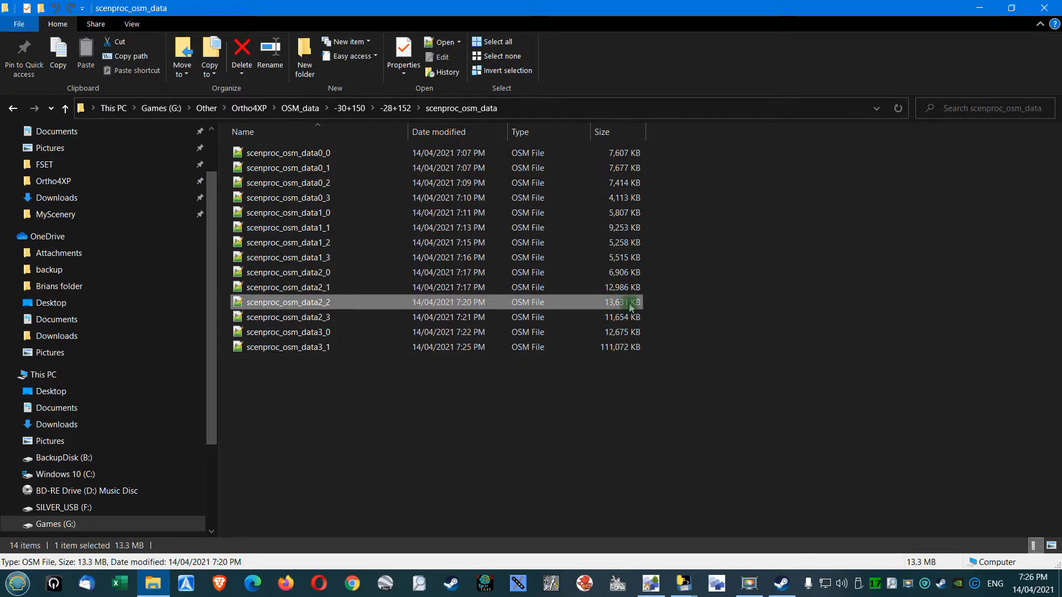
click(631, 318)
click(633, 333)
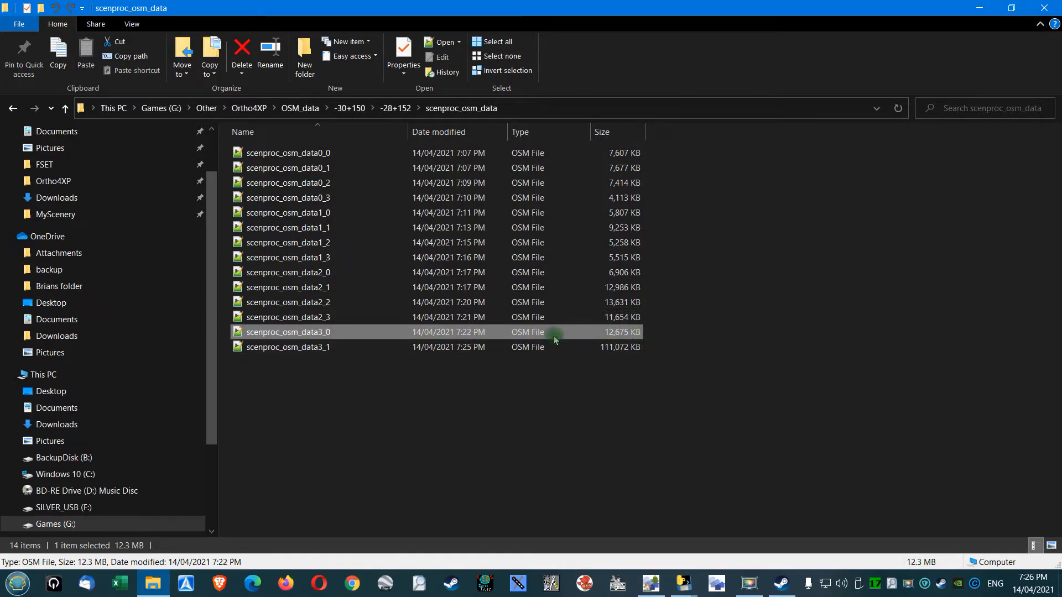
right_click(511, 332)
click(438, 403)
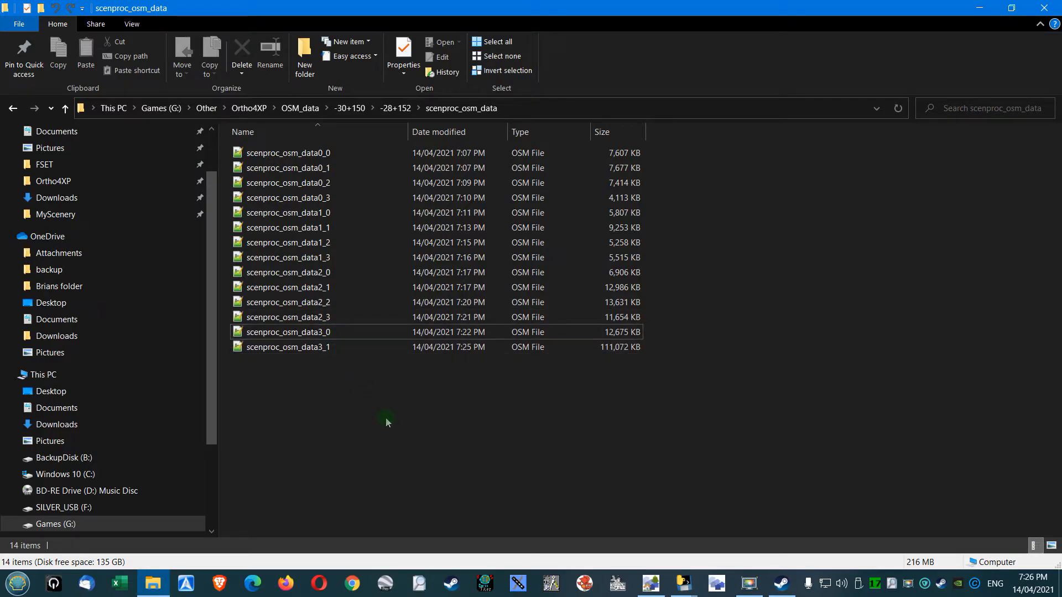
Switch back to the Ortho4XP 1.30 window and check the log's latest OSM server retry lines.
mouse_move(684, 582)
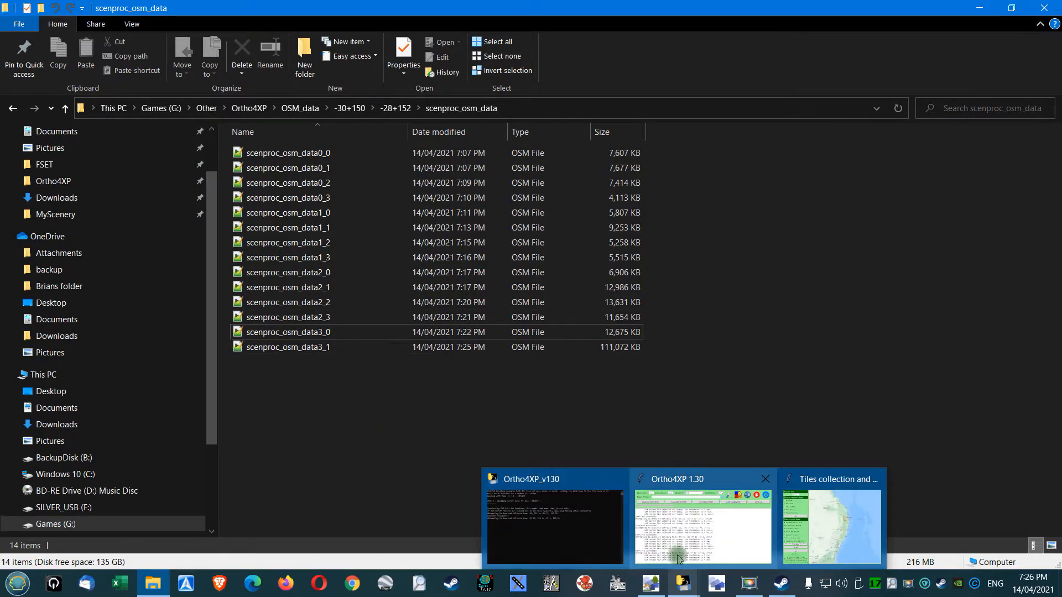
click(680, 539)
drag(595, 436, 274, 437)
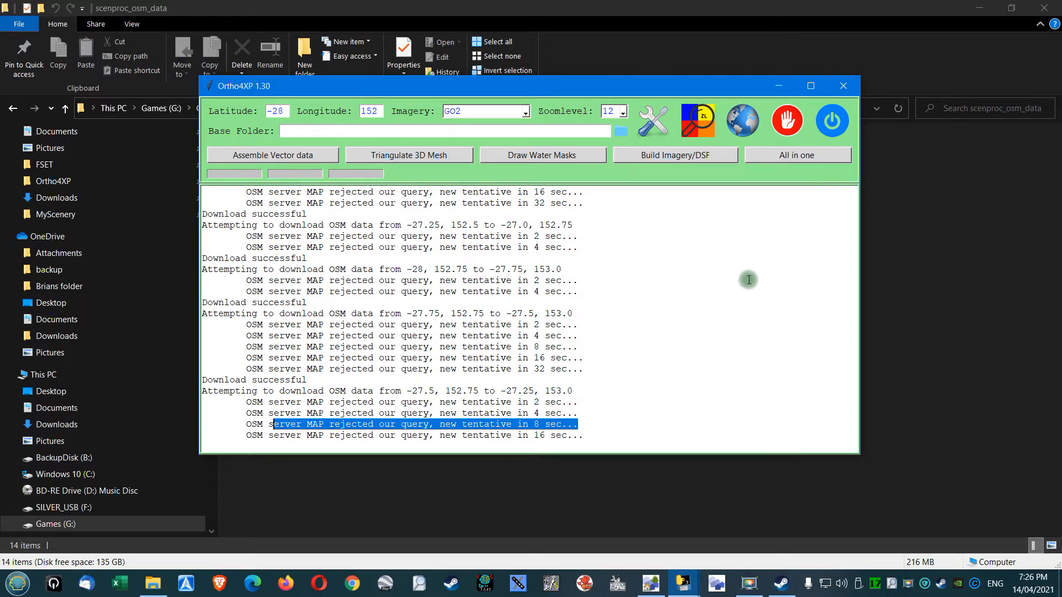
drag(584, 436, 352, 436)
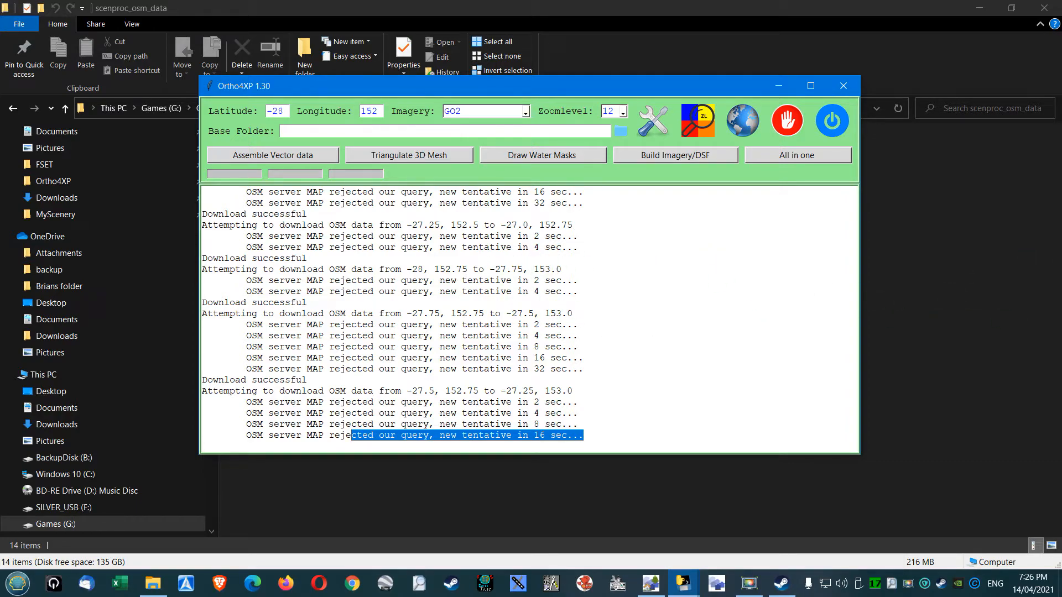
key(alt+Tab)
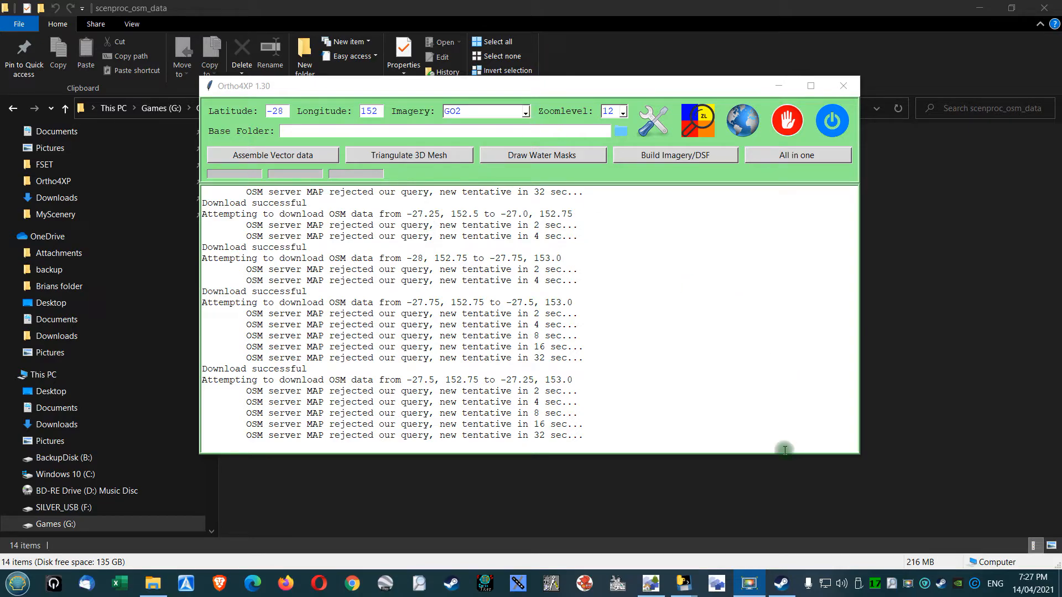
Switch to File Explorer, check the Masks\-30+150 folder inside Ortho4XP, and return to the Ortho4XP folder.
mouse_move(654, 589)
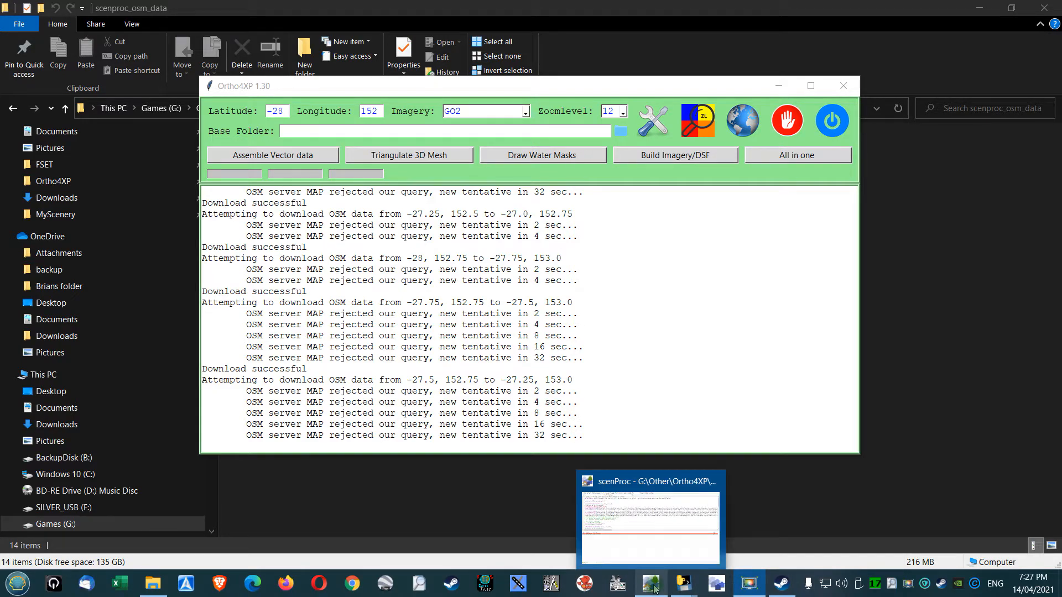
click(862, 542)
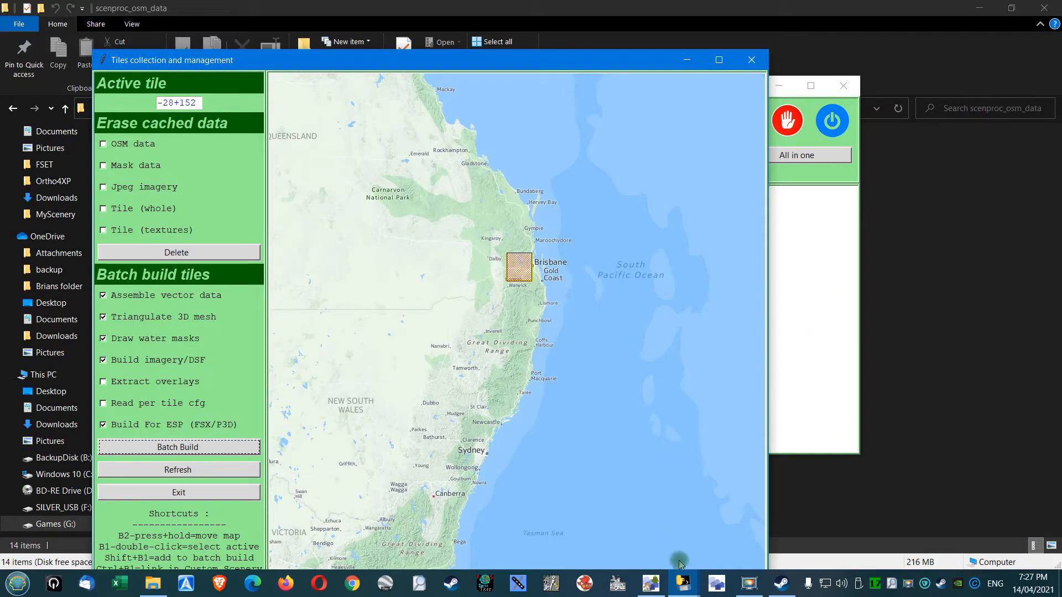
click(153, 584)
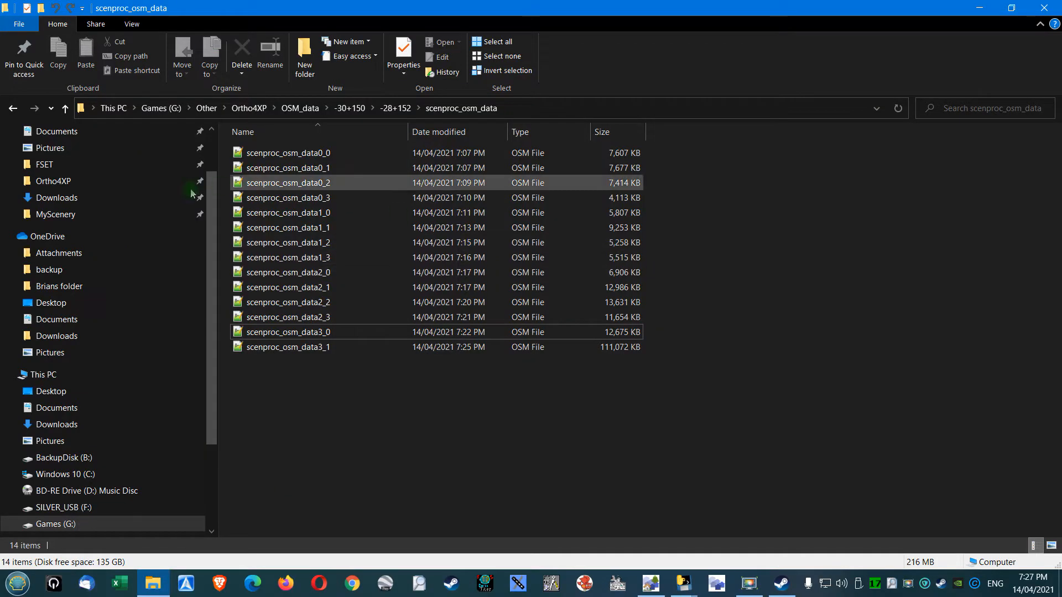
click(253, 109)
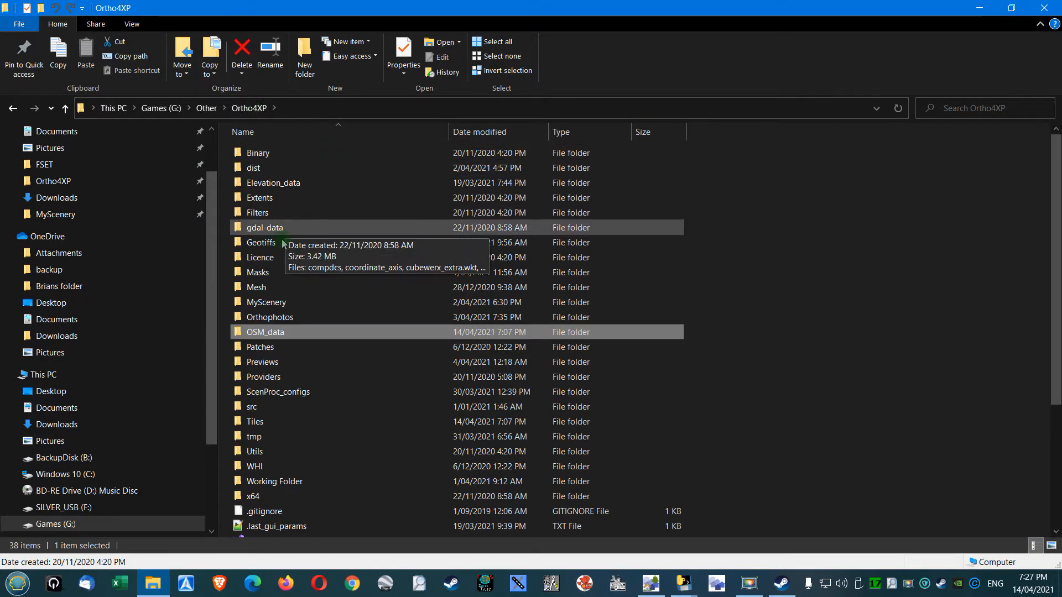
double_click(275, 272)
double_click(259, 156)
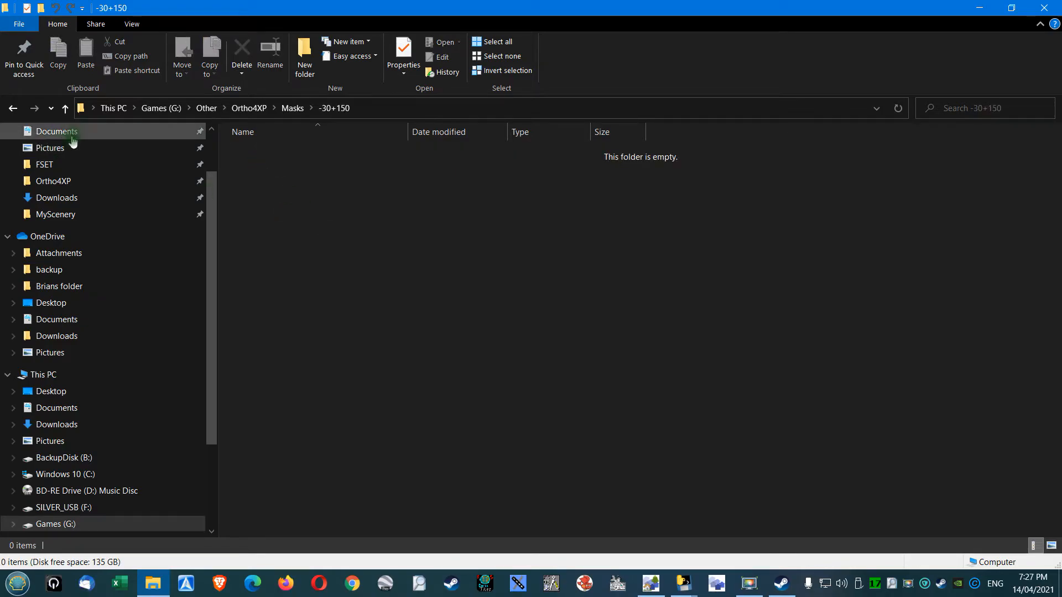
click(65, 109)
click(65, 109)
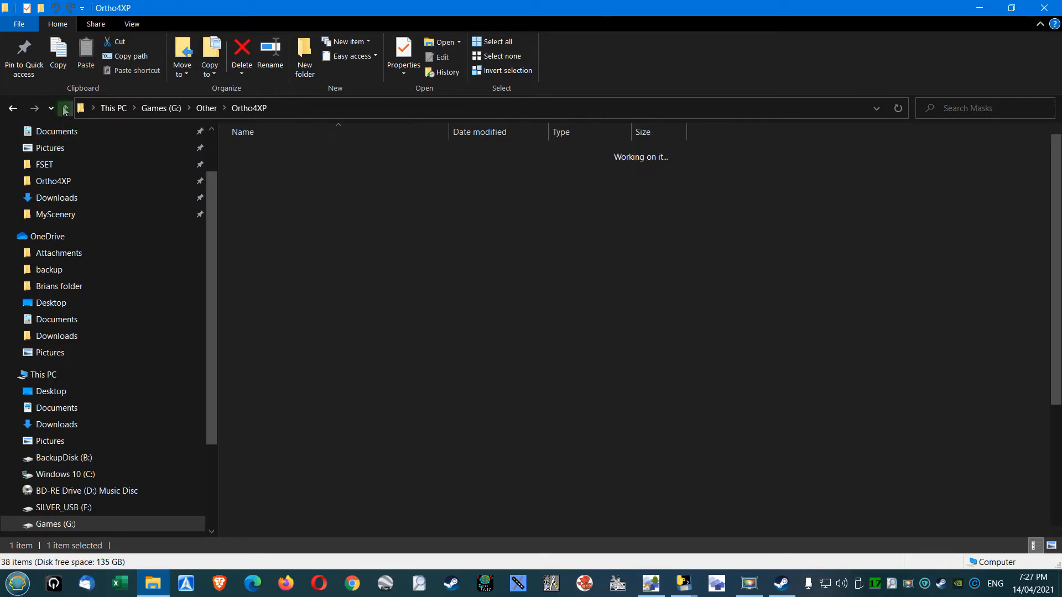
Browse the South Australia mesh files in Mesh\South Australia\-40+130 and go back to the Mesh folder.
double_click(265, 287)
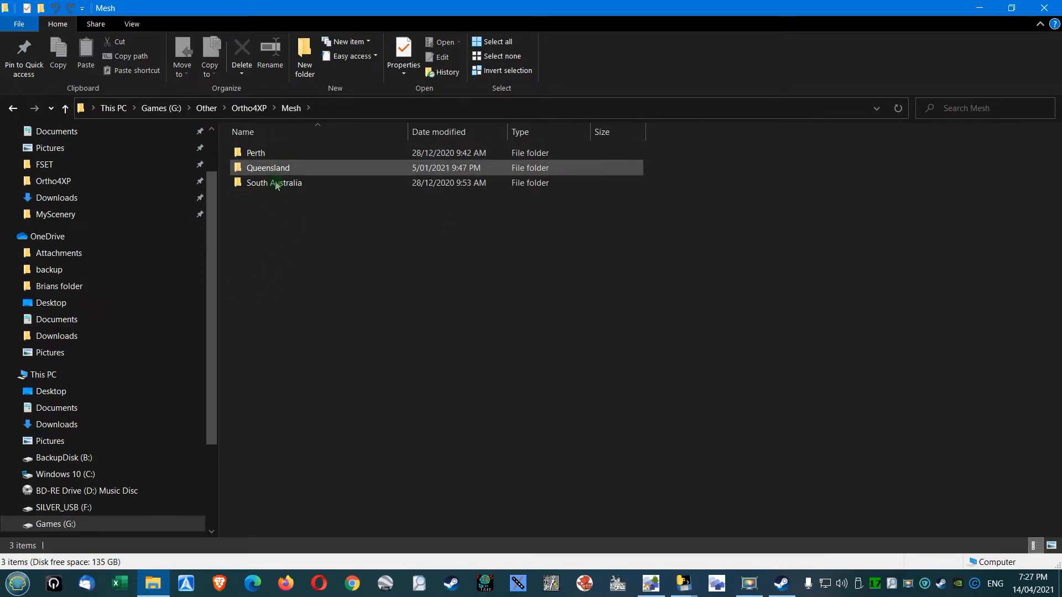
double_click(271, 183)
double_click(279, 155)
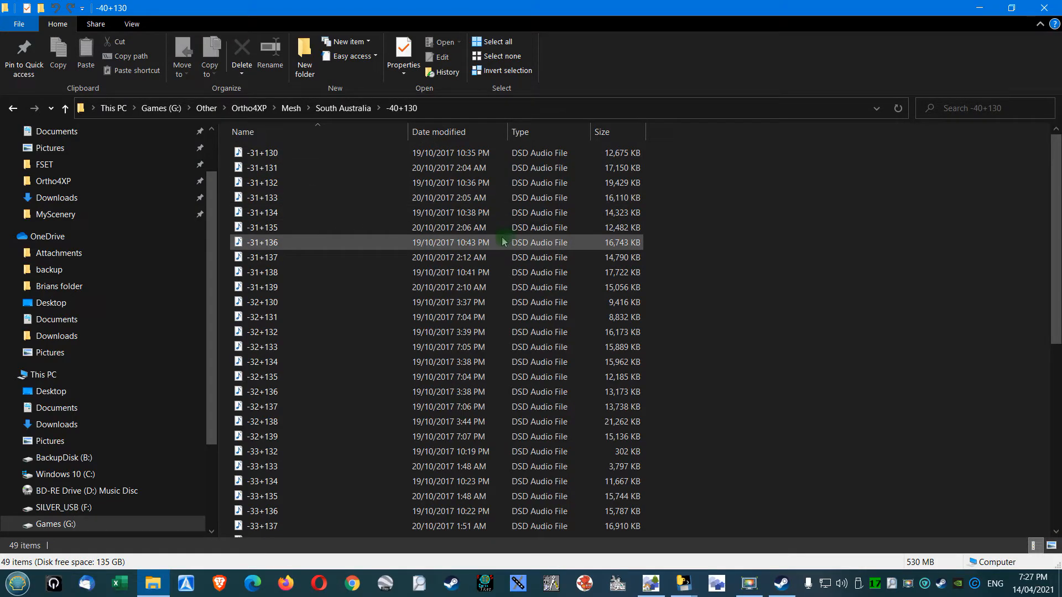
mouse_move(1057, 182)
mouse_down()
mouse_move(1057, 364)
mouse_move(1057, 182)
mouse_up()
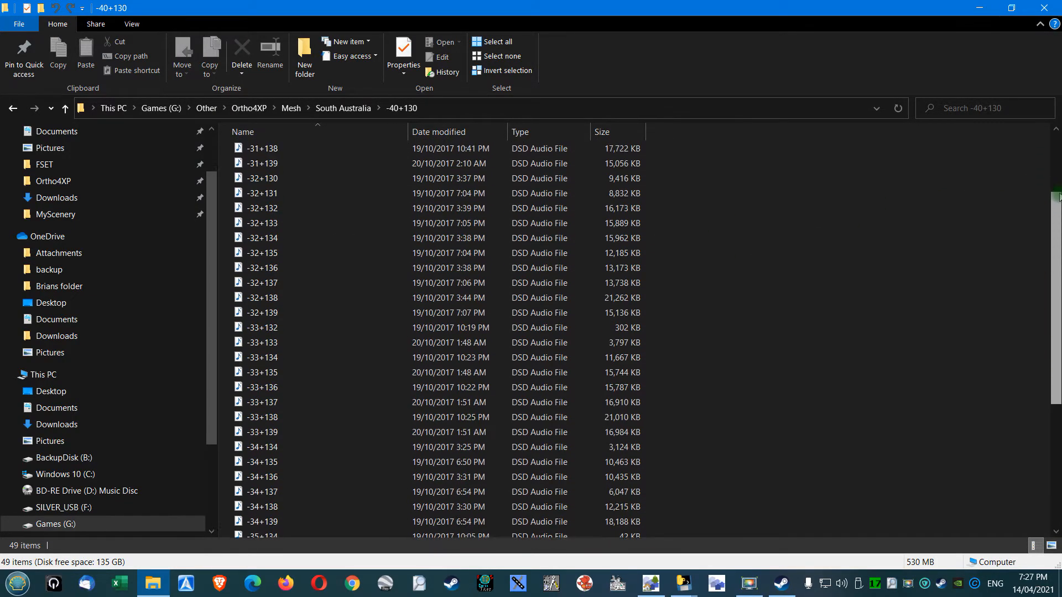
click(13, 109)
click(17, 112)
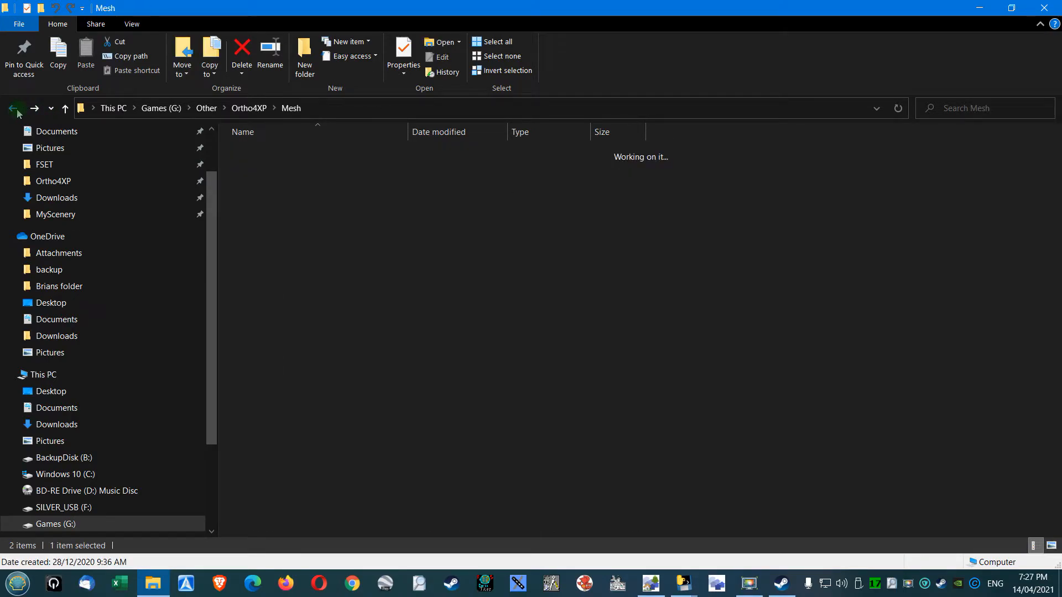
Browse the Queensland mesh files in Mesh\Queensland\-30+150 and go back to the Ortho4XP folder.
double_click(276, 168)
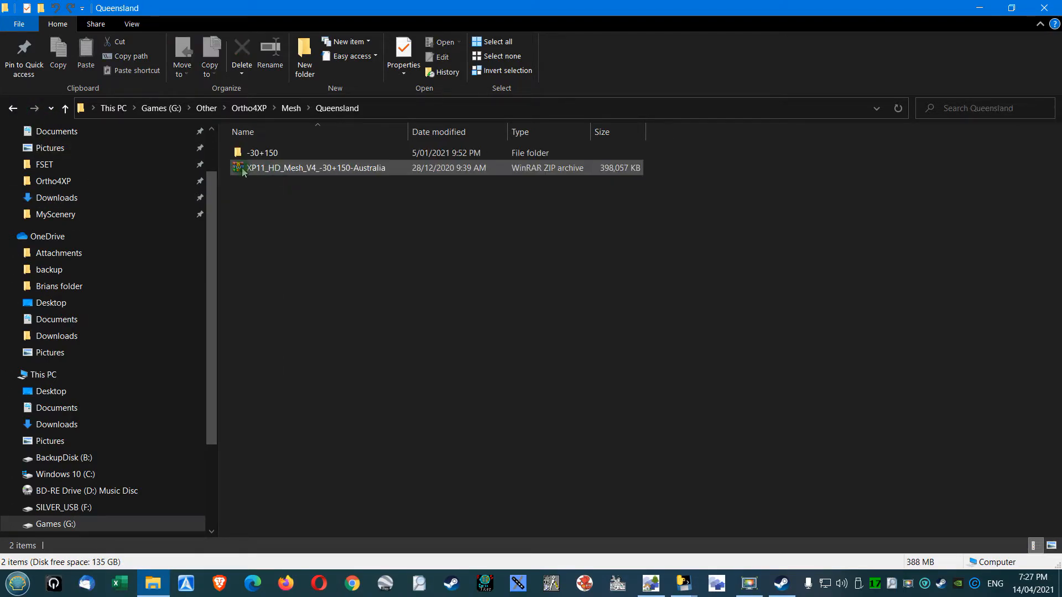
click(280, 154)
double_click(279, 154)
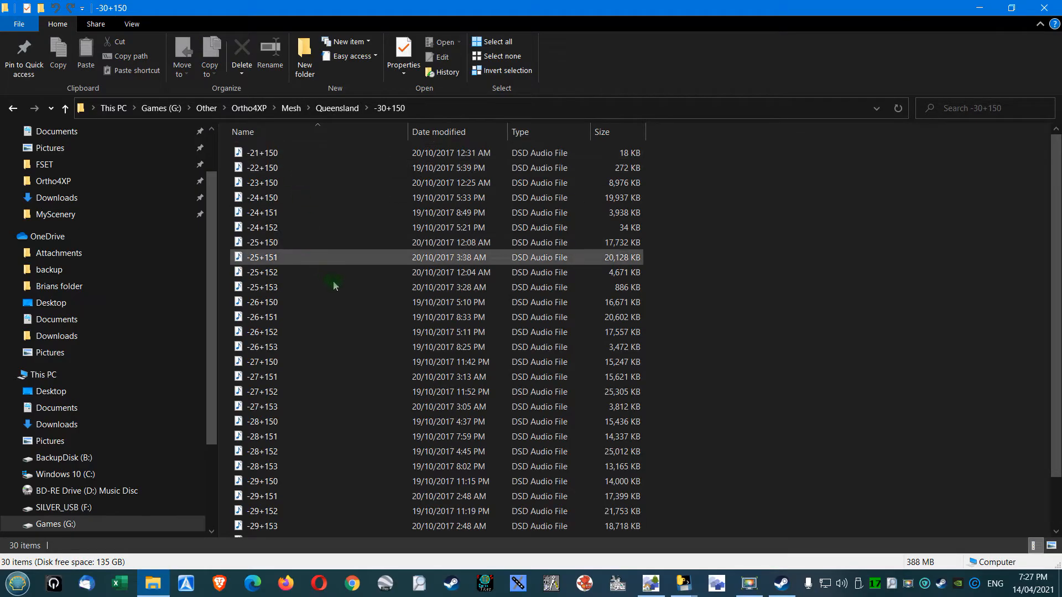
click(14, 109)
click(13, 109)
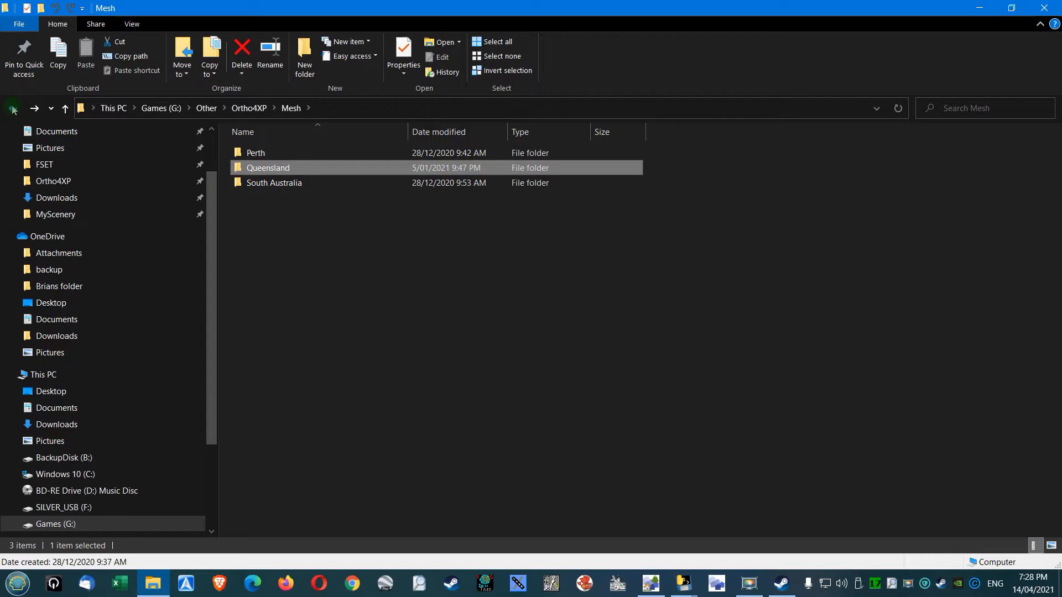
click(13, 109)
Point out the Masks and Mesh folders, check the Orthophotos folder, and return to the Ortho4XP folder.
click(266, 272)
click(269, 288)
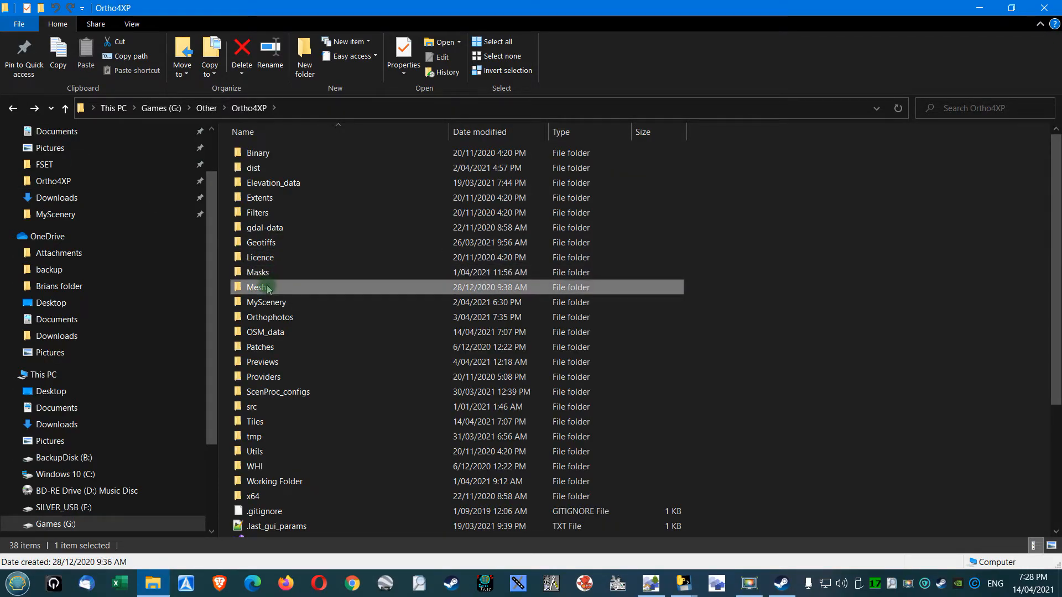
click(266, 276)
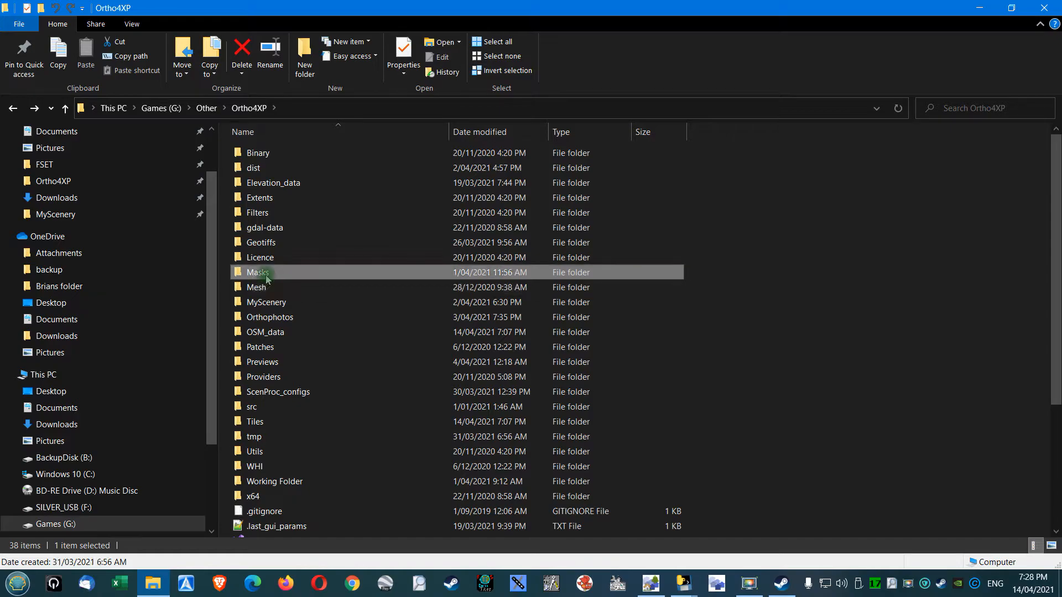
double_click(293, 319)
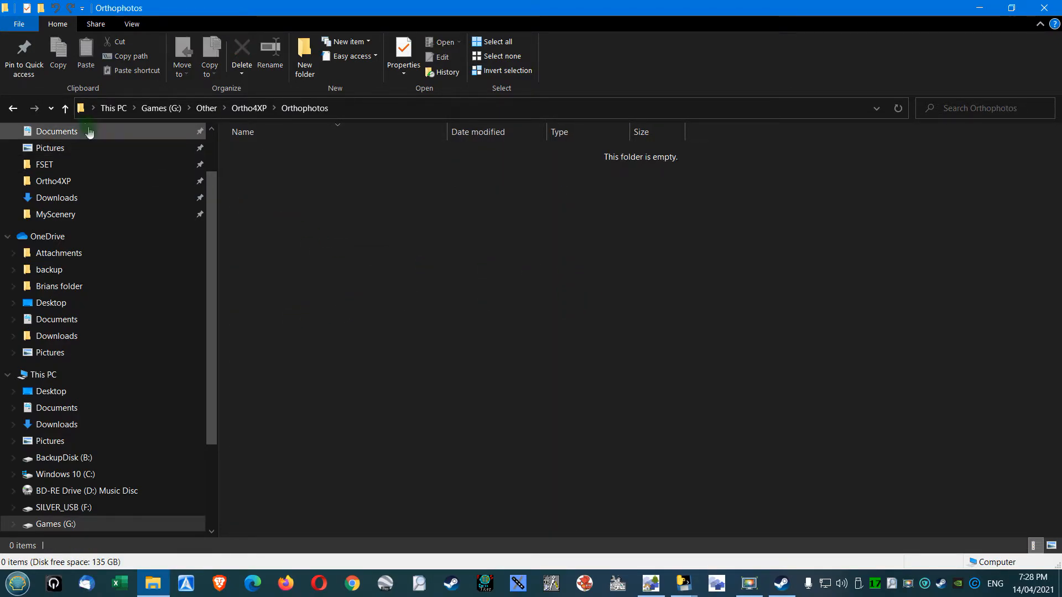
click(65, 108)
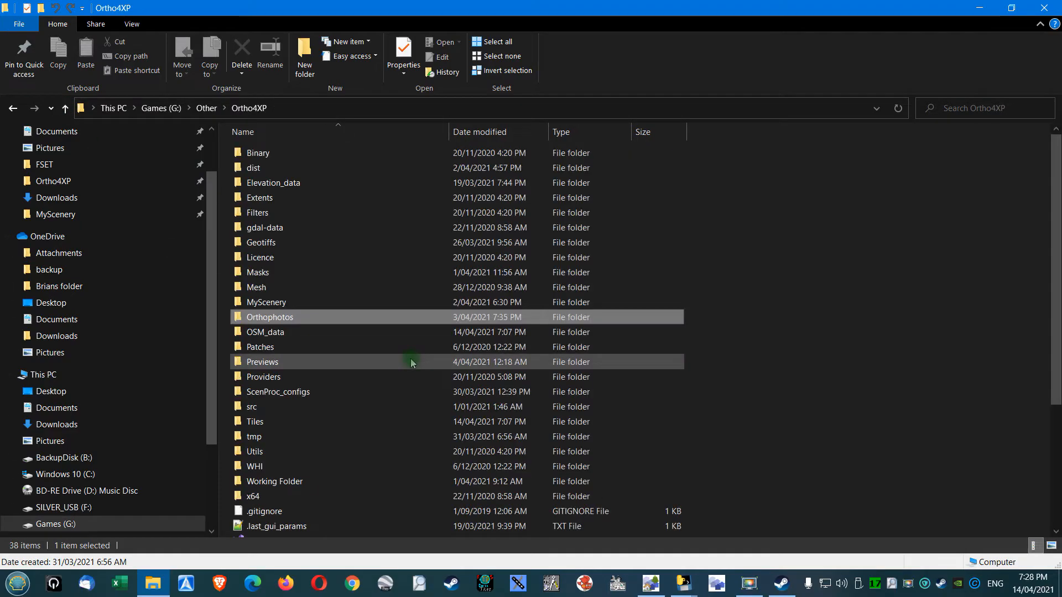
Browse the imagery provider files in Providers\Global and open Mapbox.lay in Notepad++.
double_click(293, 377)
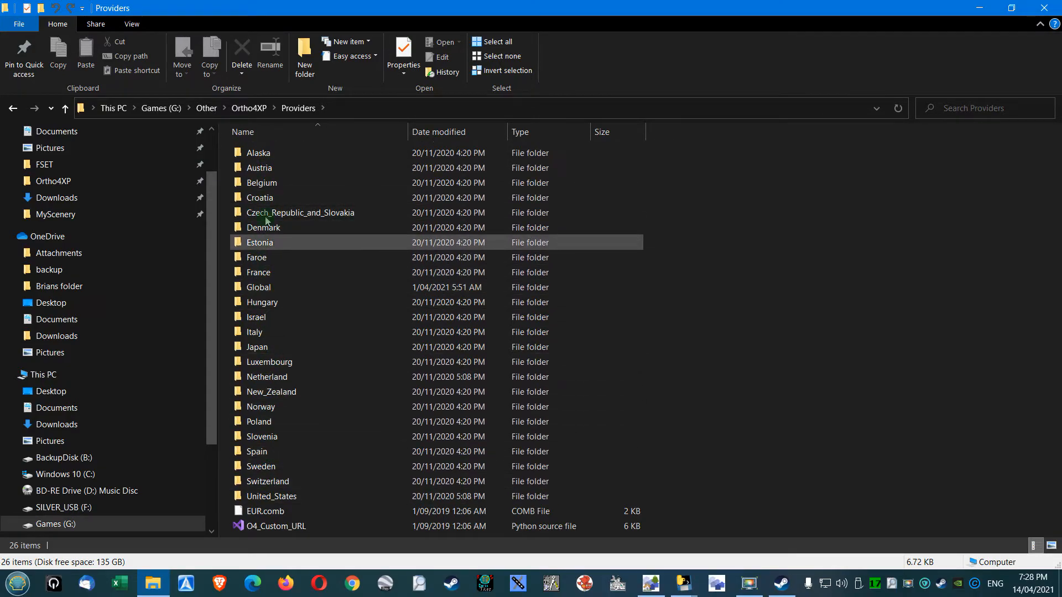
mouse_move(339, 274)
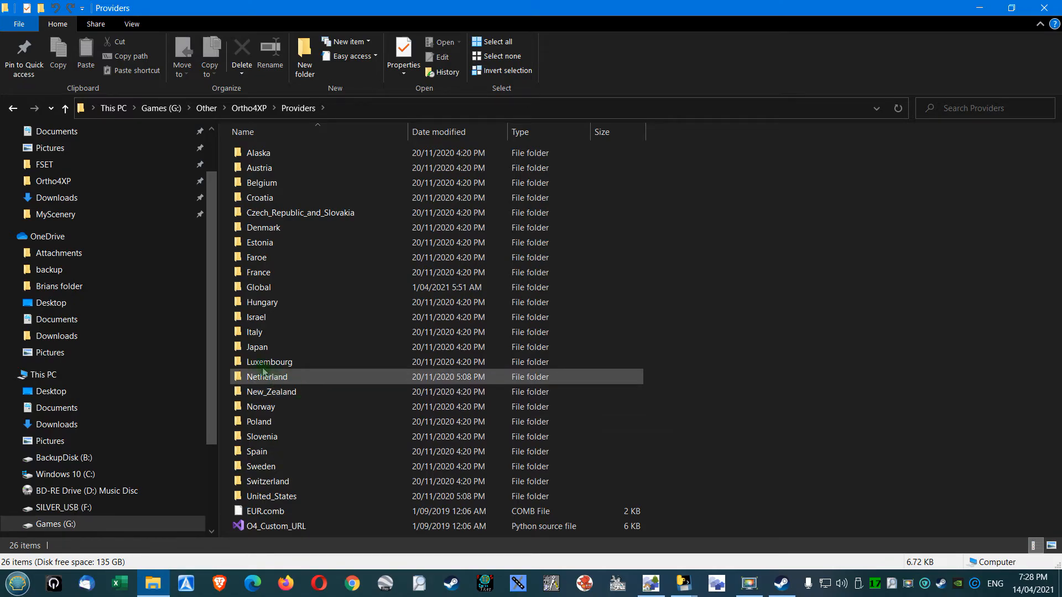
double_click(313, 289)
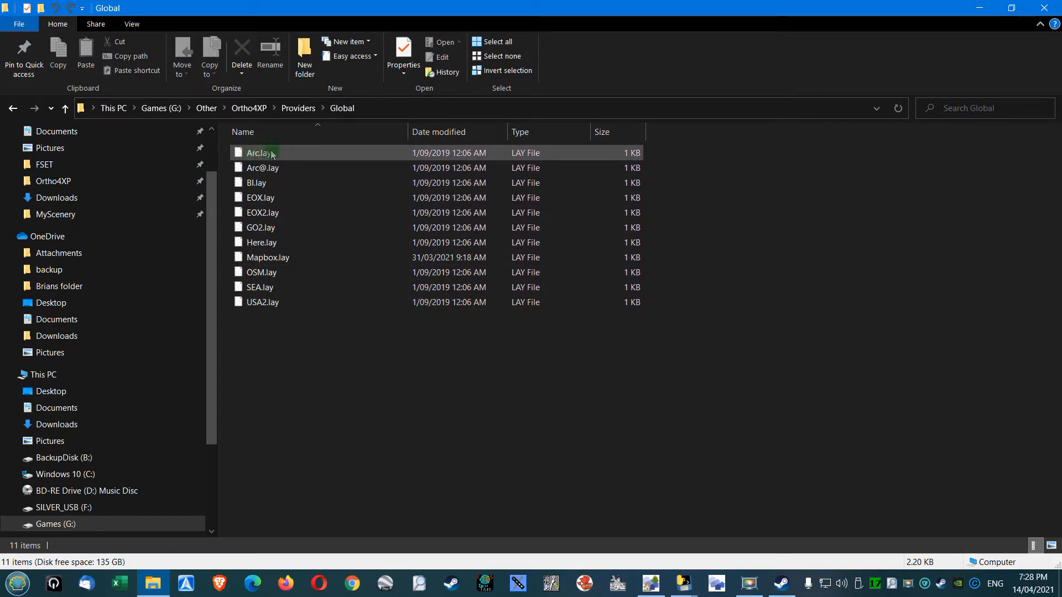
drag(272, 155, 296, 169)
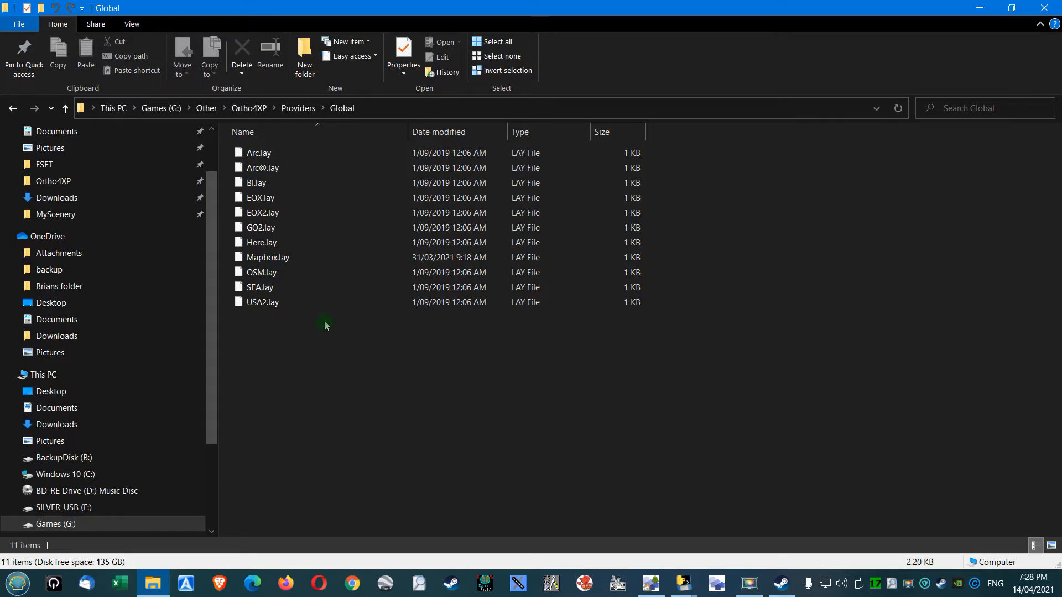
right_click(264, 258)
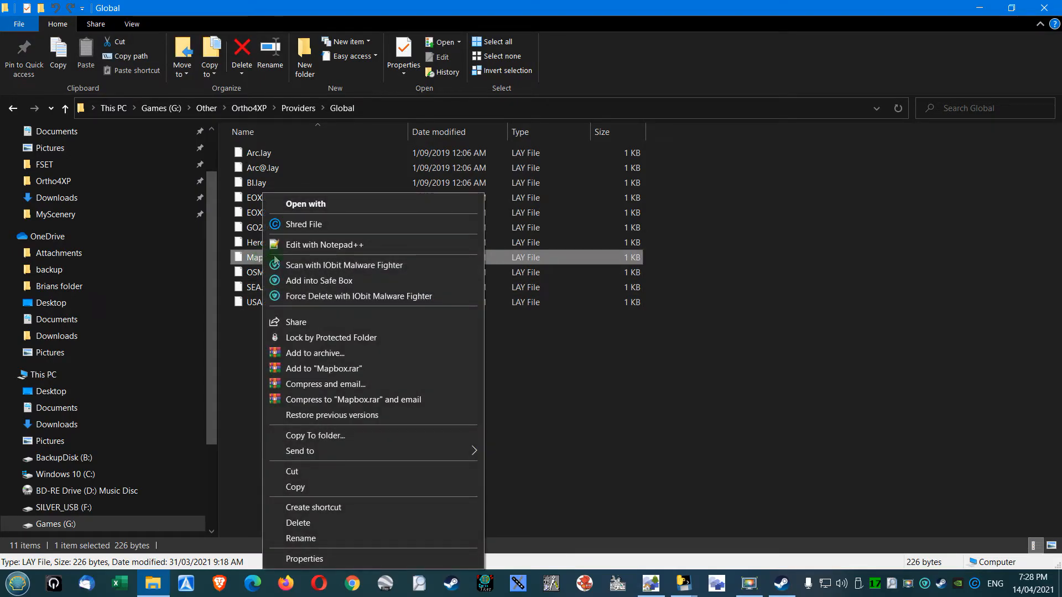
click(335, 245)
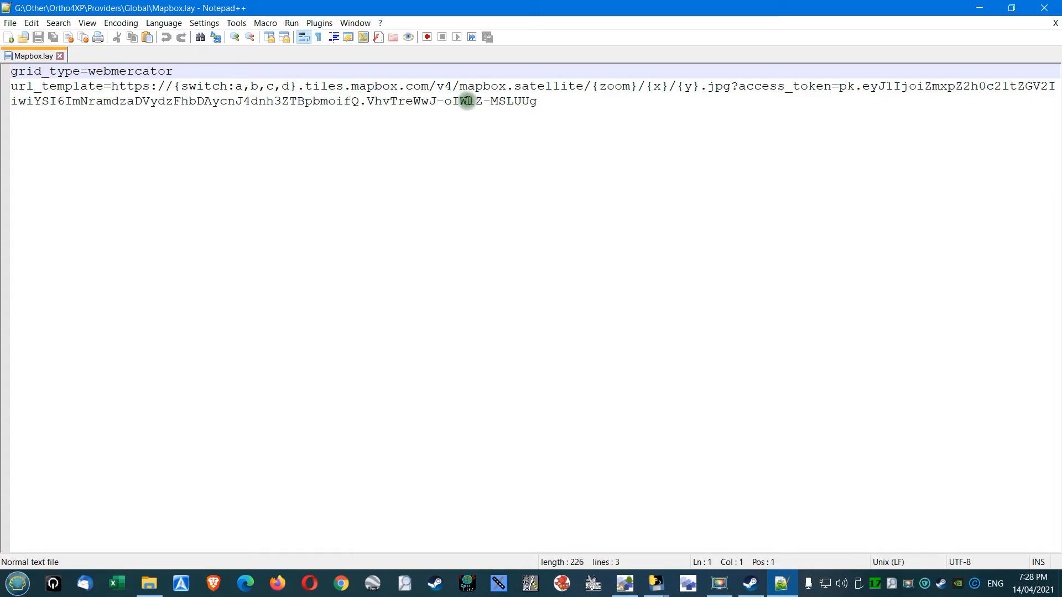
Highlight the access token portion of the URL template in Mapbox.lay, and close Notepad++.
drag(538, 101, 11, 100)
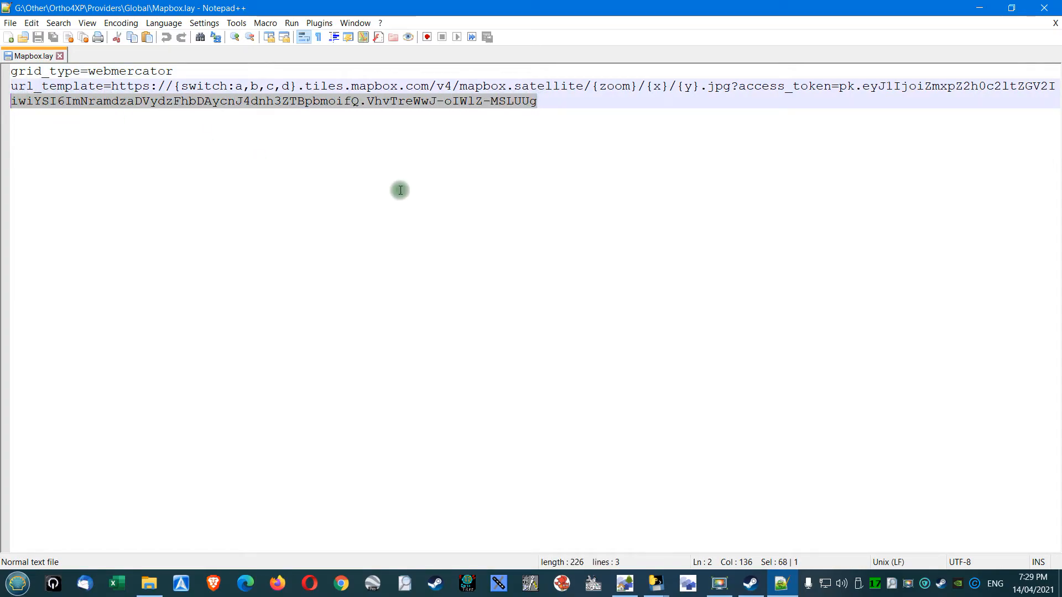
drag(794, 85, 795, 107)
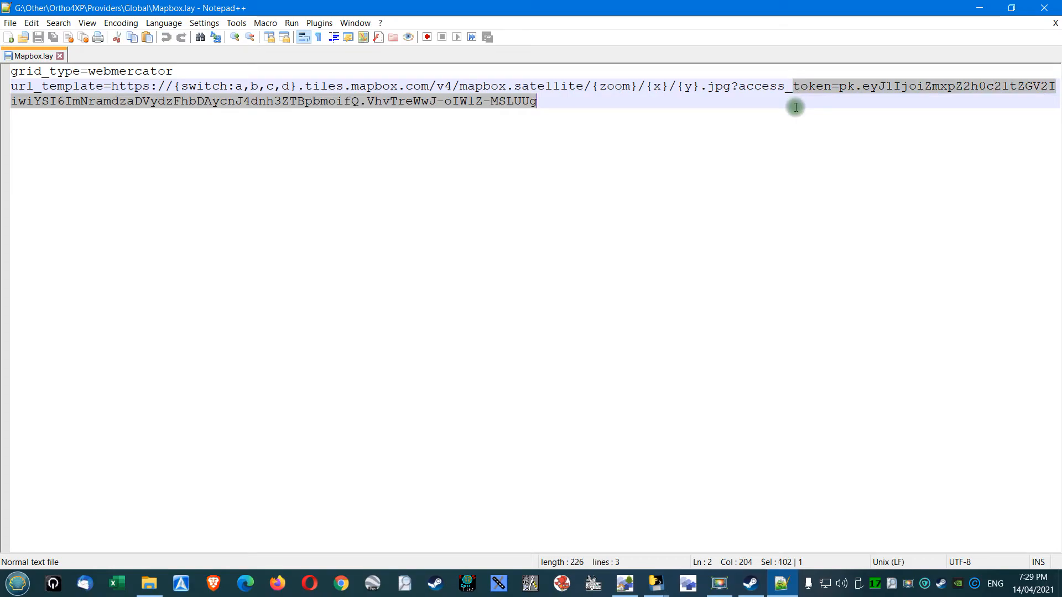
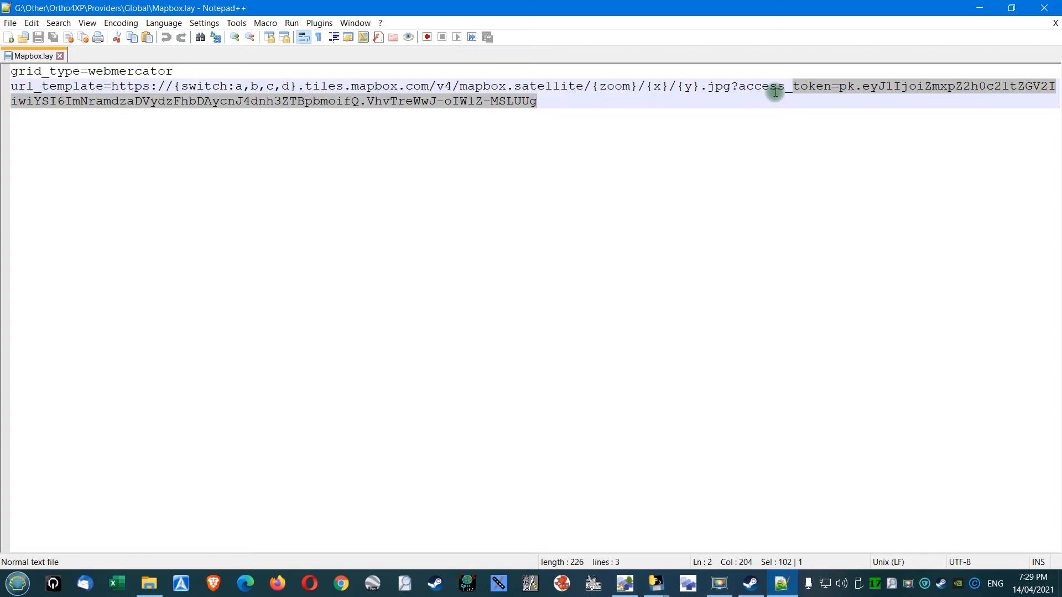
drag(739, 87, 740, 116)
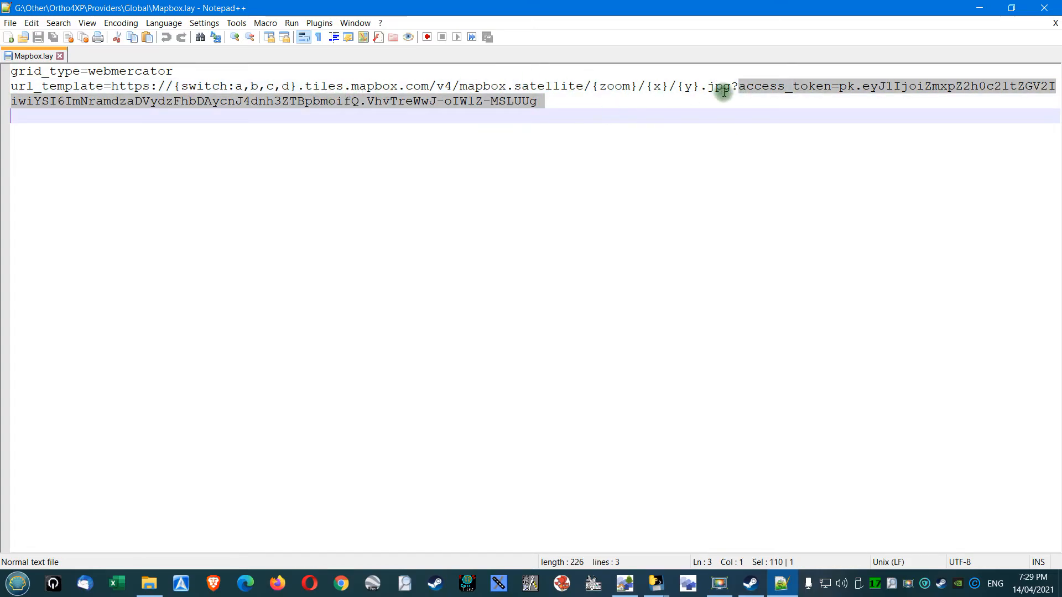
click(746, 88)
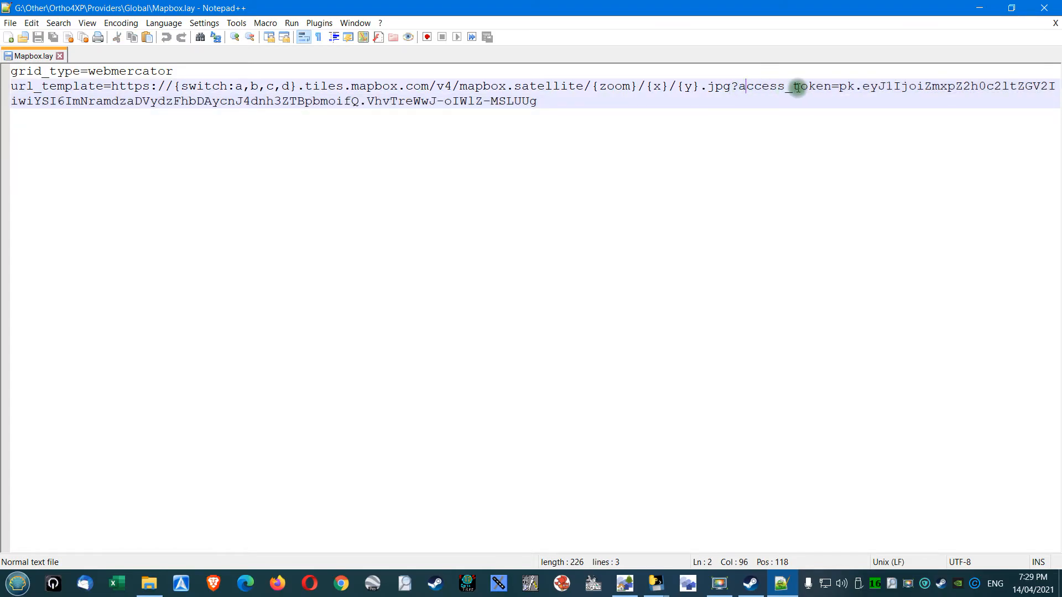
drag(840, 87, 838, 105)
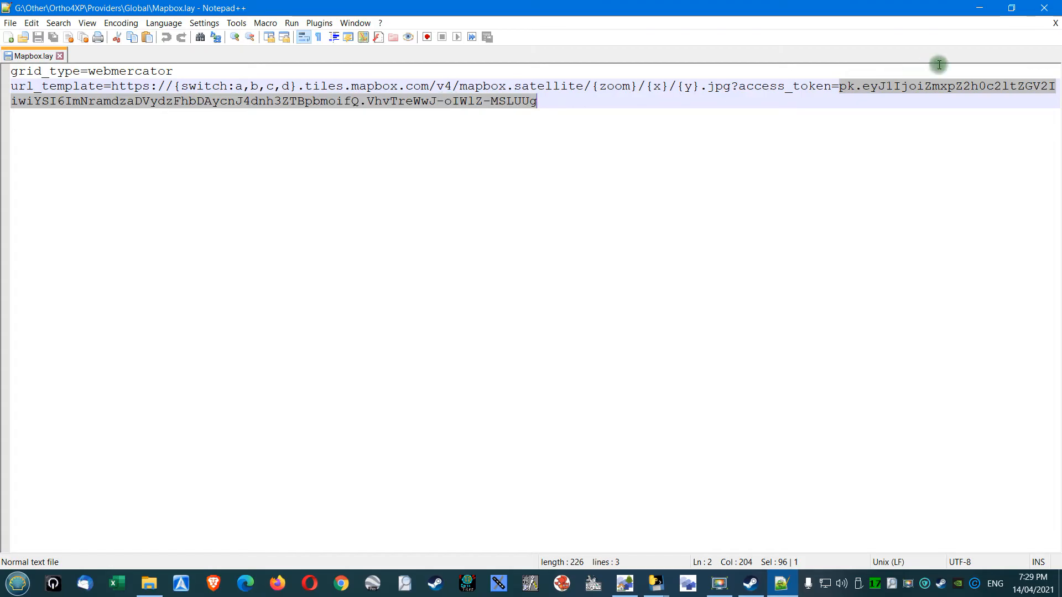
click(1044, 7)
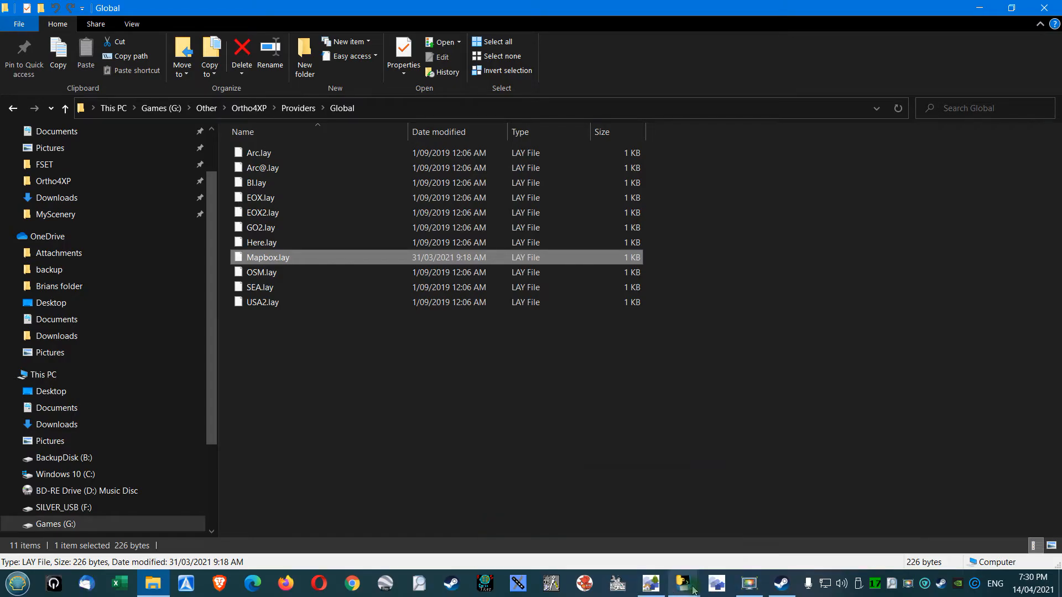
Switch to the Ortho4XP 1.30 window and check the log lines on the airport data download and server retries.
mouse_move(692, 588)
click(685, 539)
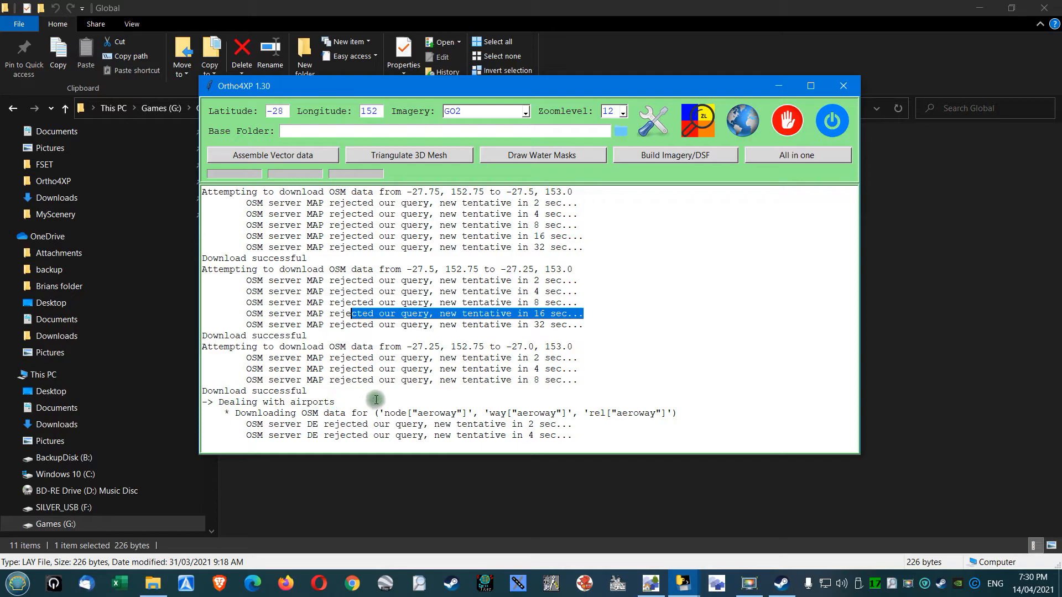
drag(376, 403, 185, 402)
drag(379, 413, 529, 436)
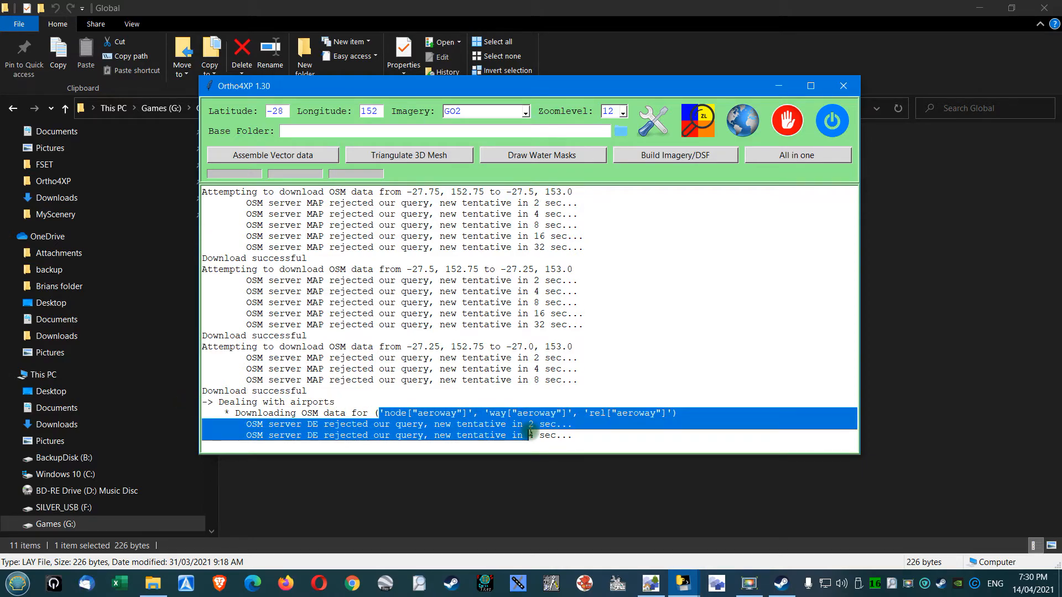
click(376, 424)
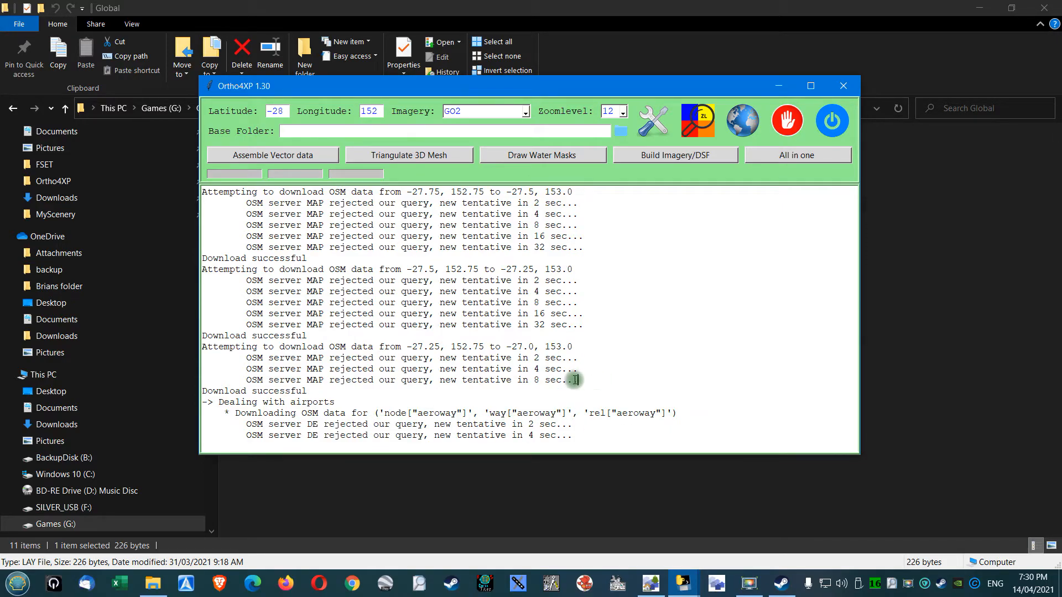
drag(575, 380, 275, 380)
Switch to File Explorer and open the folder Ortho4XP\OSM_data\-30+150\-28+152\scenproc_osm_data.
click(159, 585)
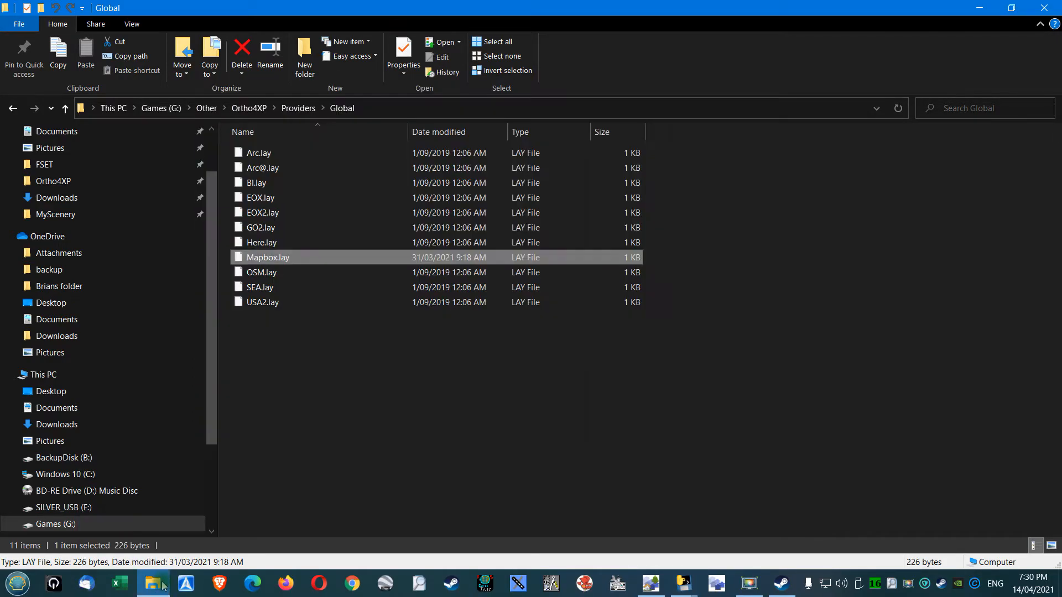
click(249, 108)
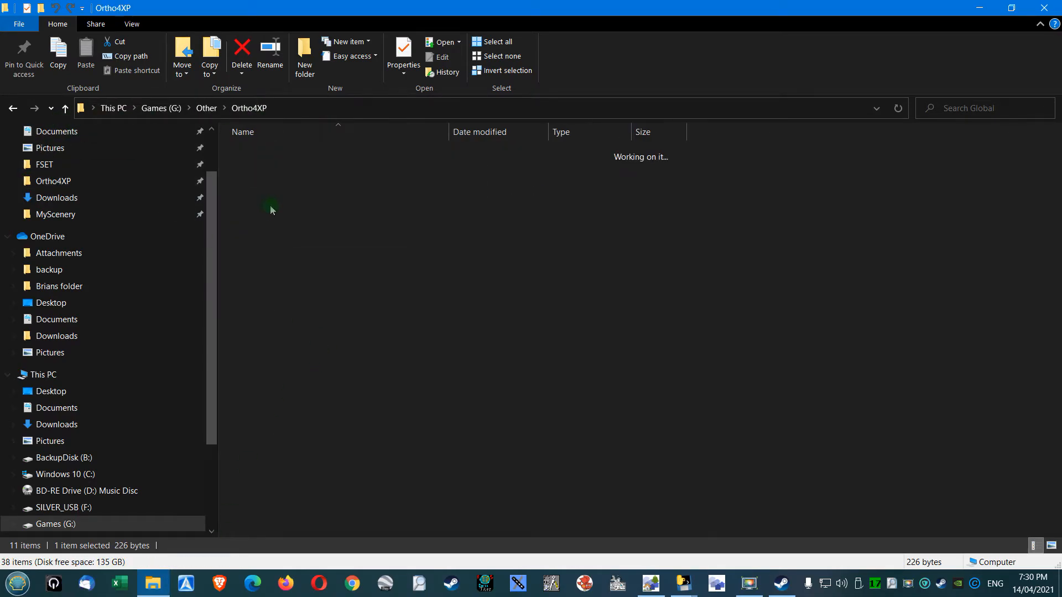
double_click(289, 337)
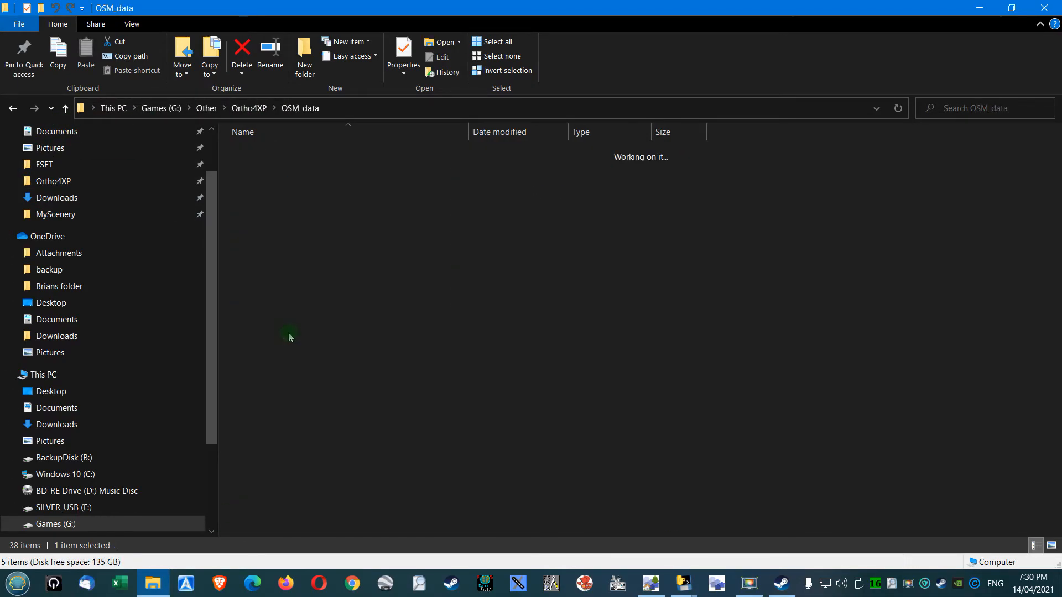
double_click(276, 154)
double_click(277, 153)
double_click(276, 153)
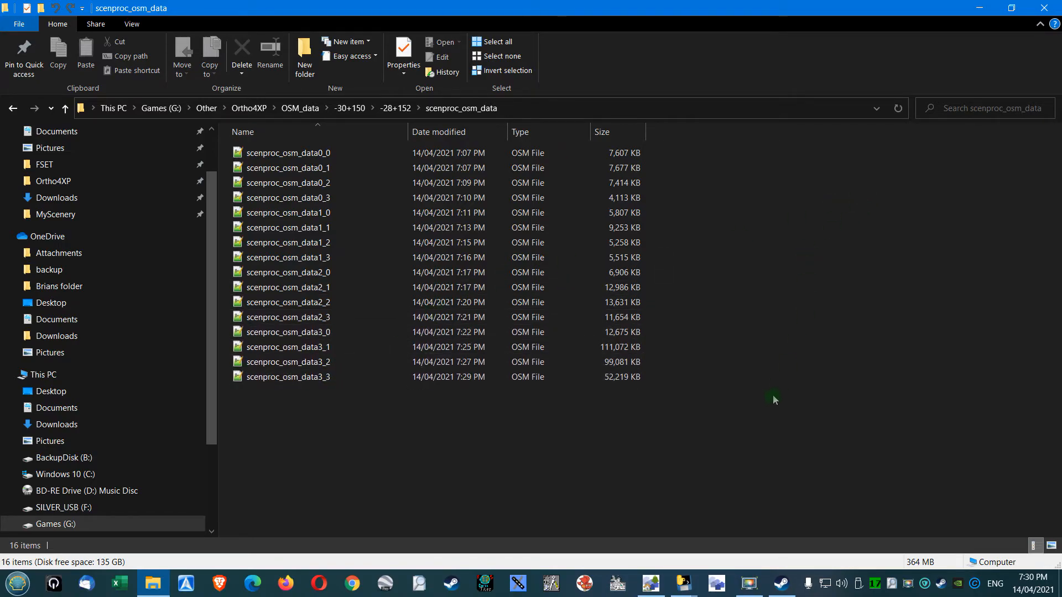
Close the Ortho4XP 1.30 window and its Ortho4XP_v130 console.
mouse_move(687, 584)
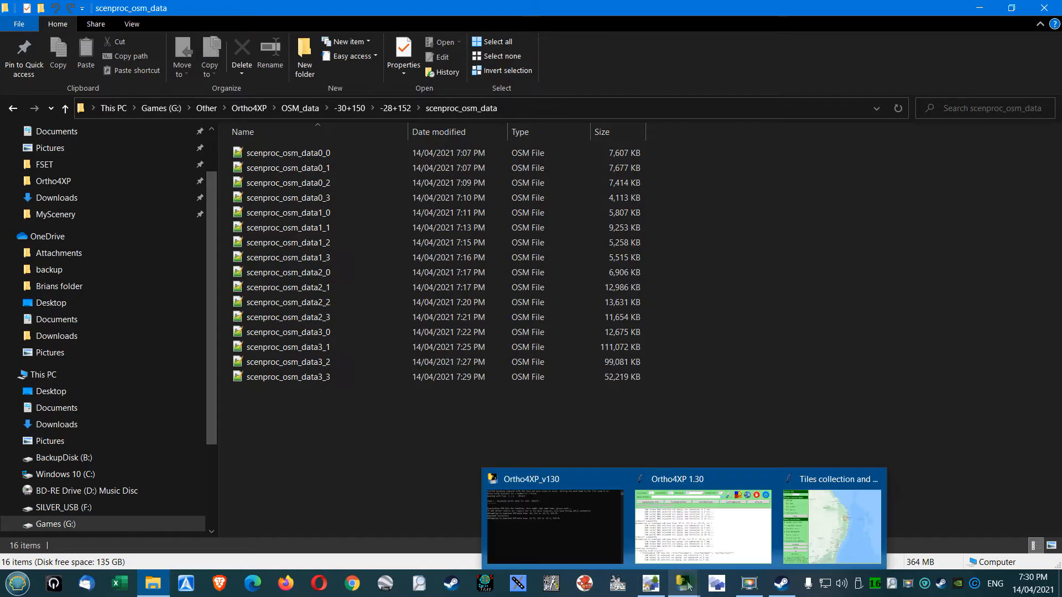
click(685, 486)
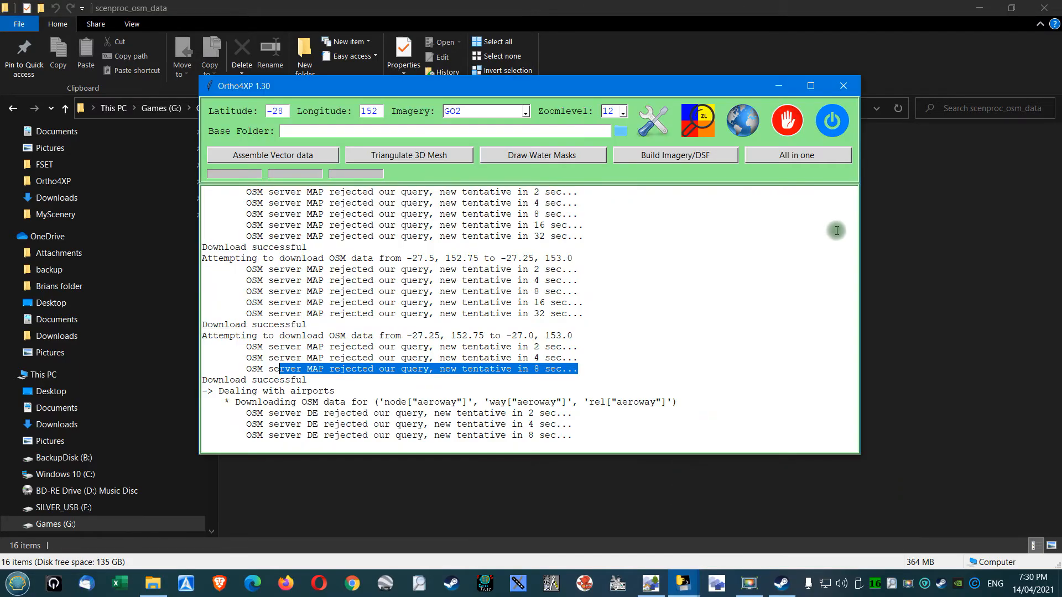
click(845, 88)
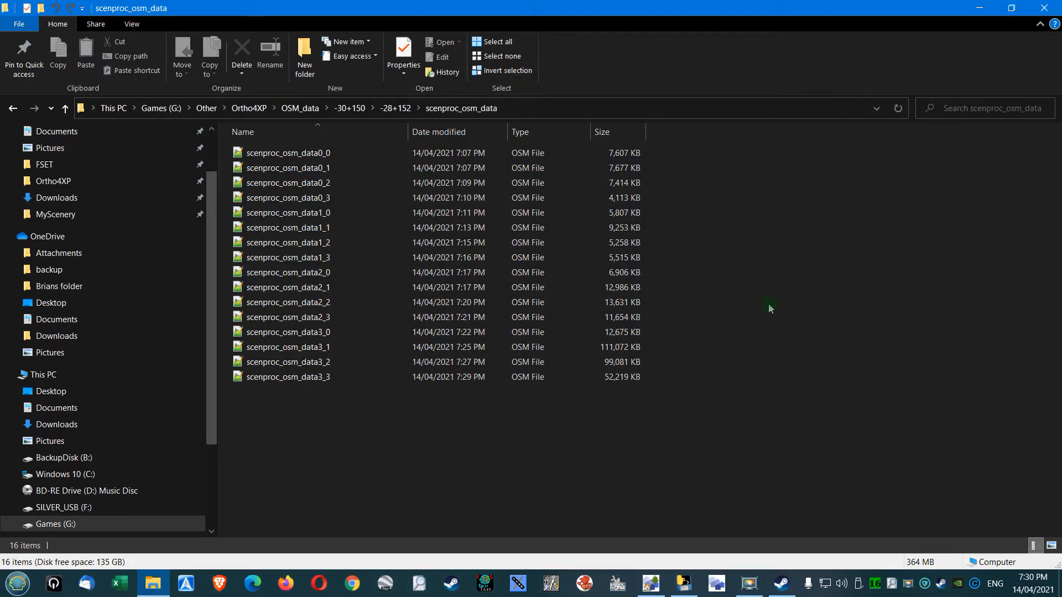
click(685, 584)
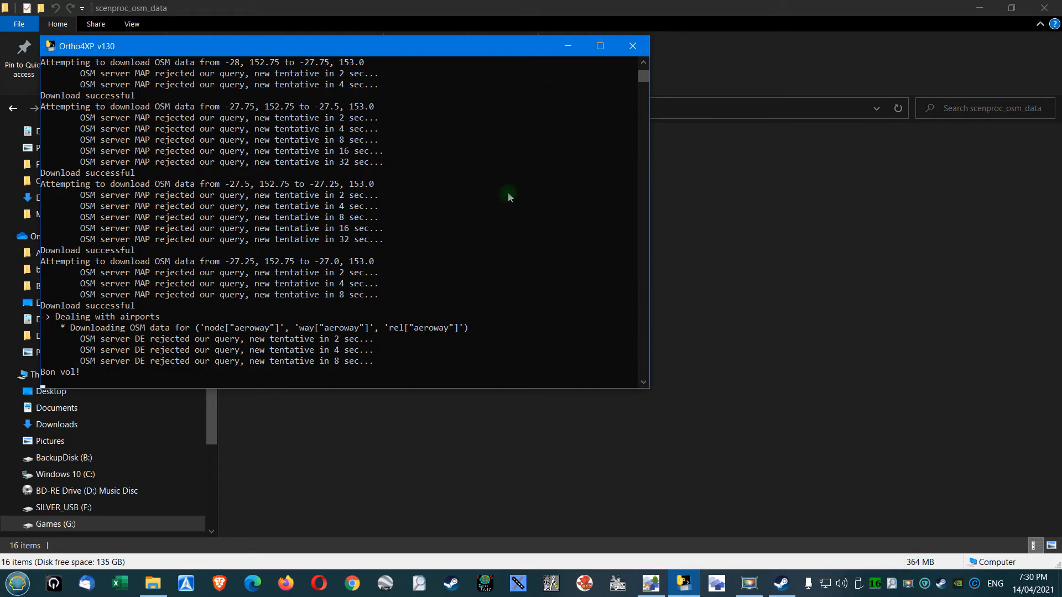
click(632, 46)
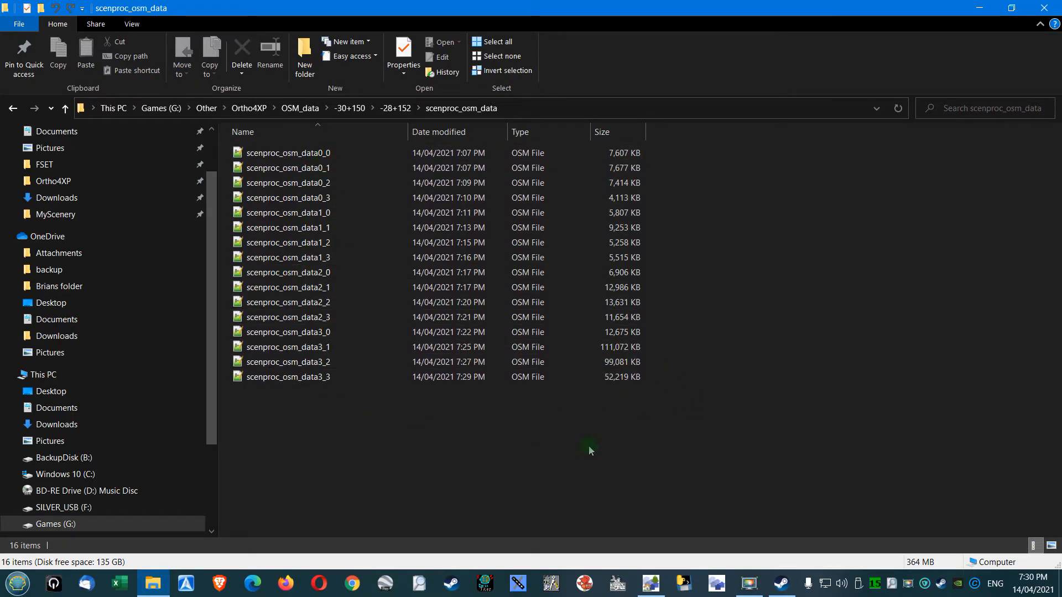
Switch to scenProc and check the CreateAGNPolyVeg line for forest in the loaded script.
click(651, 584)
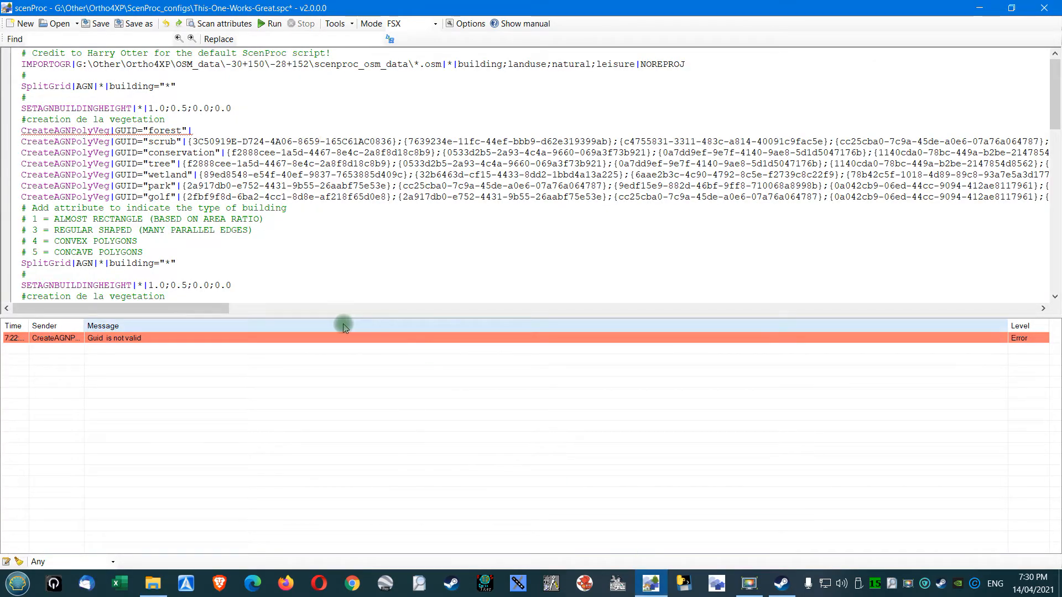
click(281, 220)
click(343, 137)
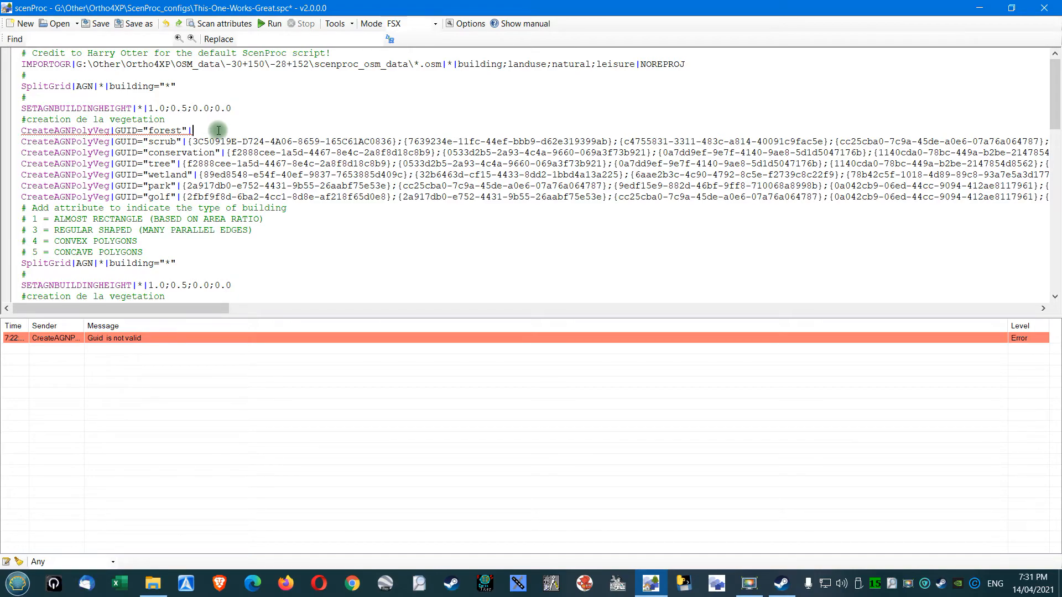
click(193, 142)
click(209, 143)
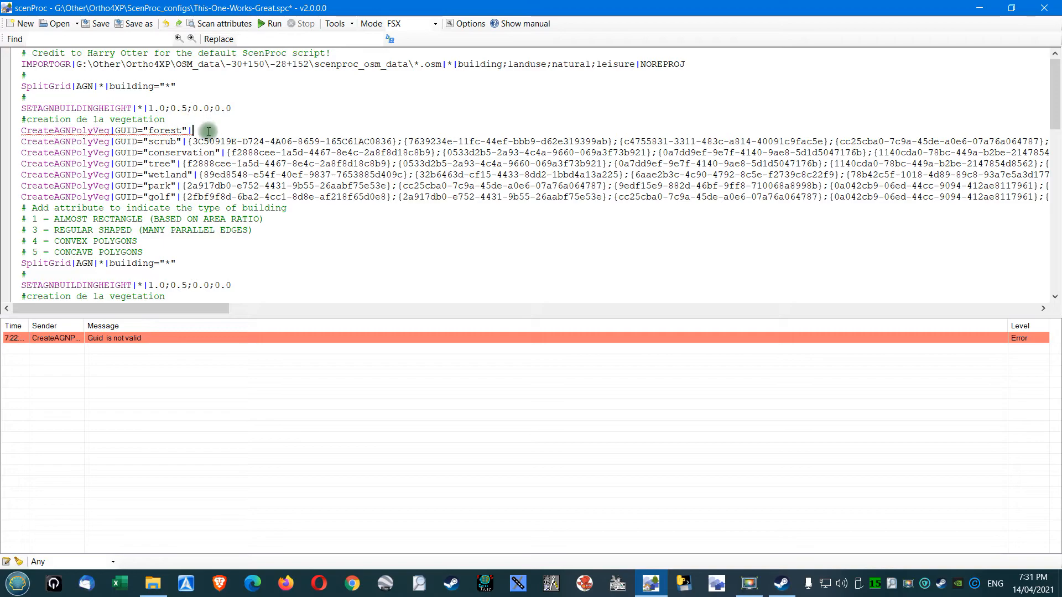
Reload This-One-Works-Great.spc from the ScenProc_configs folder without saving the current changes.
click(60, 25)
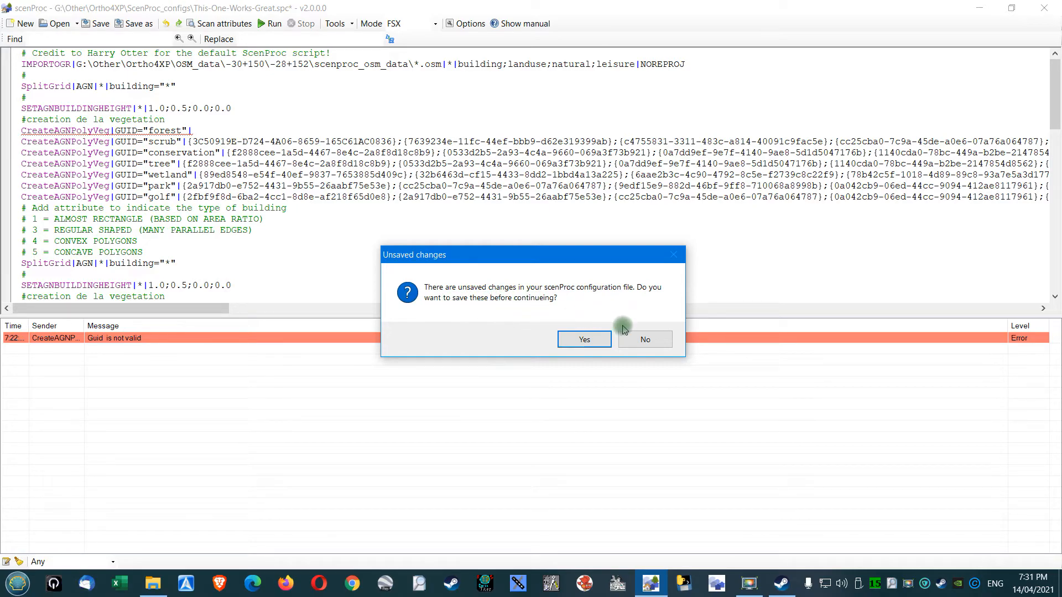
click(641, 338)
click(197, 147)
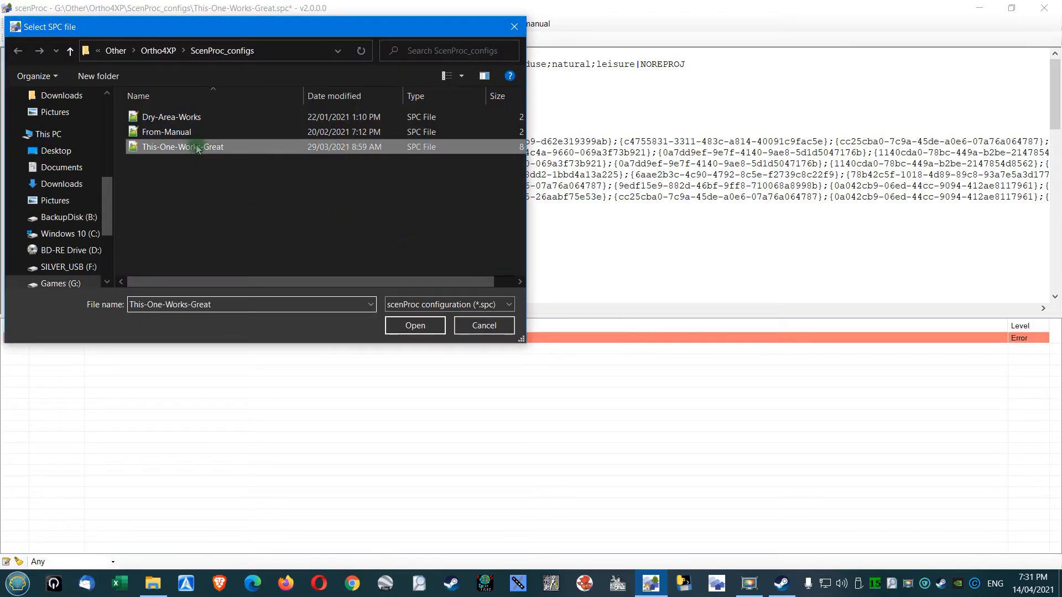
click(407, 327)
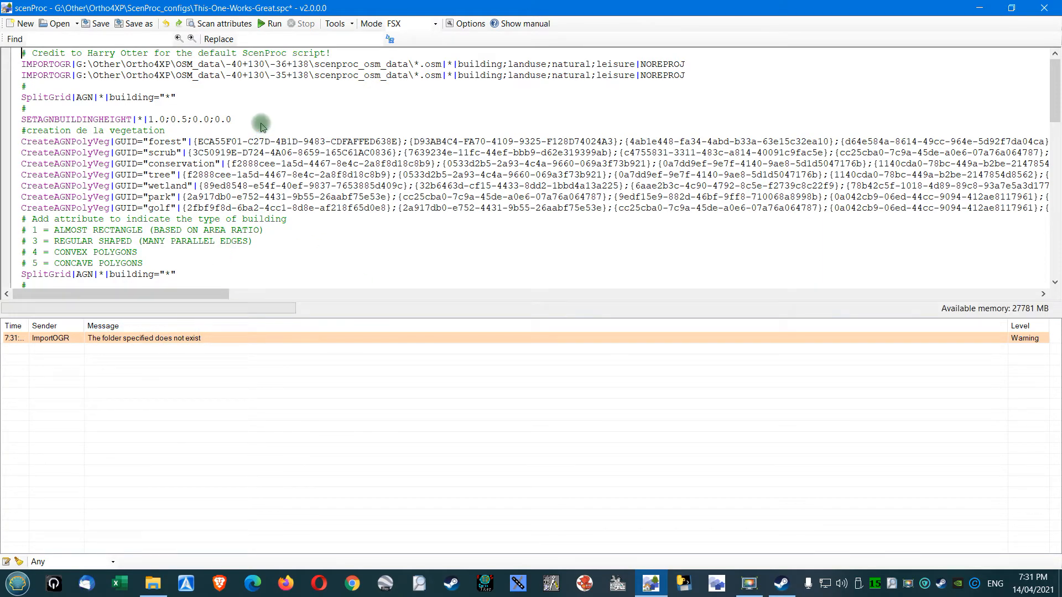
click(341, 65)
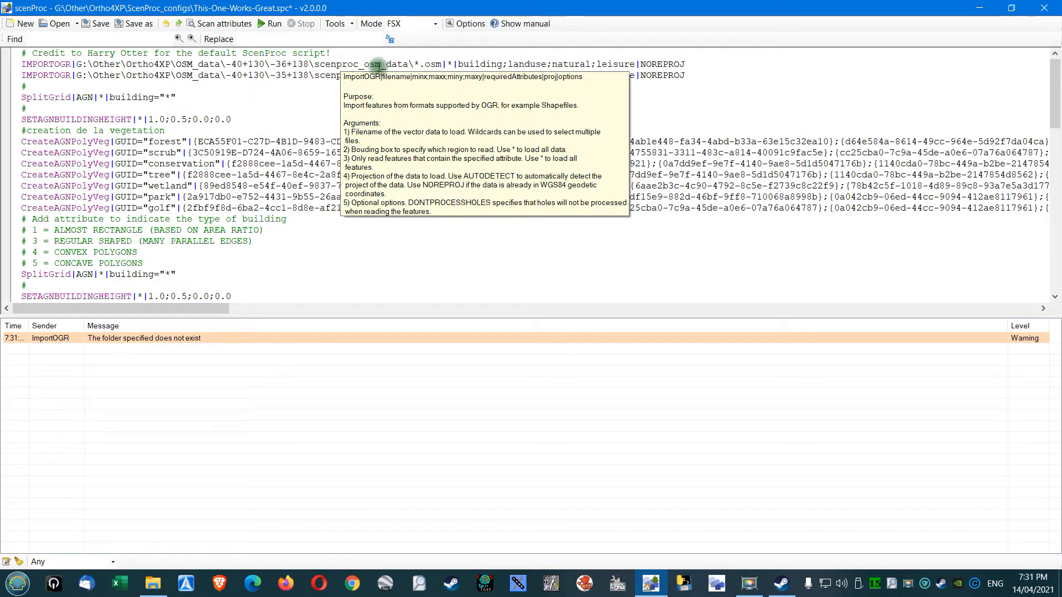
drag(409, 65, 67, 64)
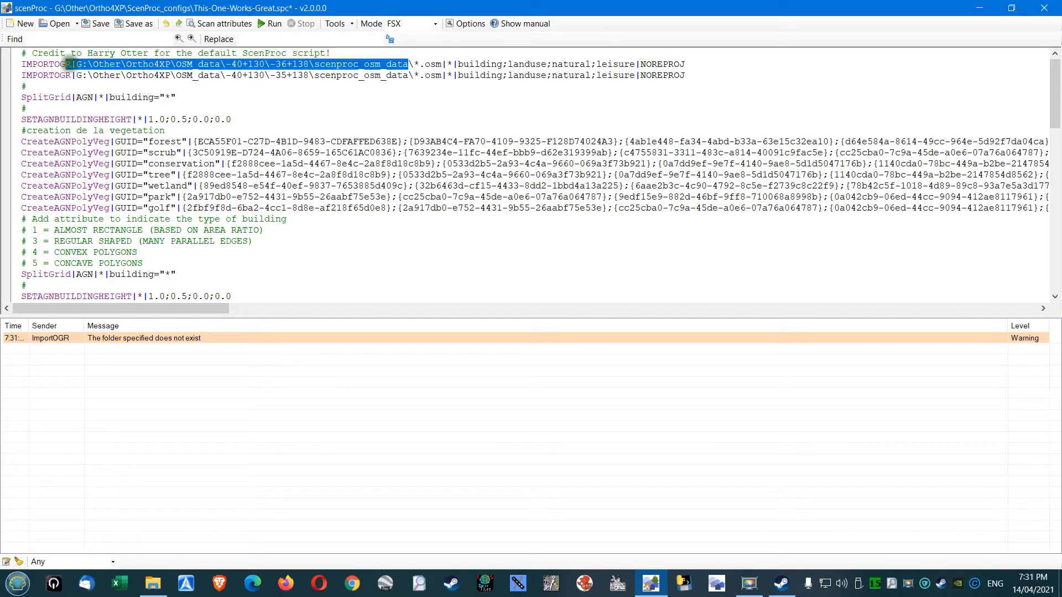
right_click(121, 65)
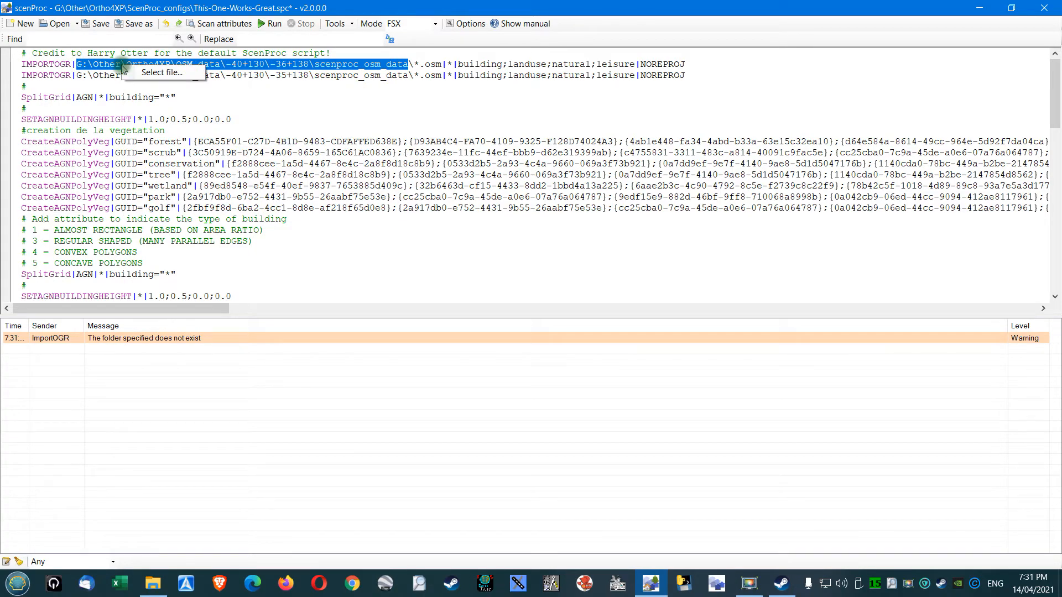
click(173, 162)
Switch to File Explorer and copy the full path of the scenproc_osm_data folder for tile -28+152.
mouse_move(154, 590)
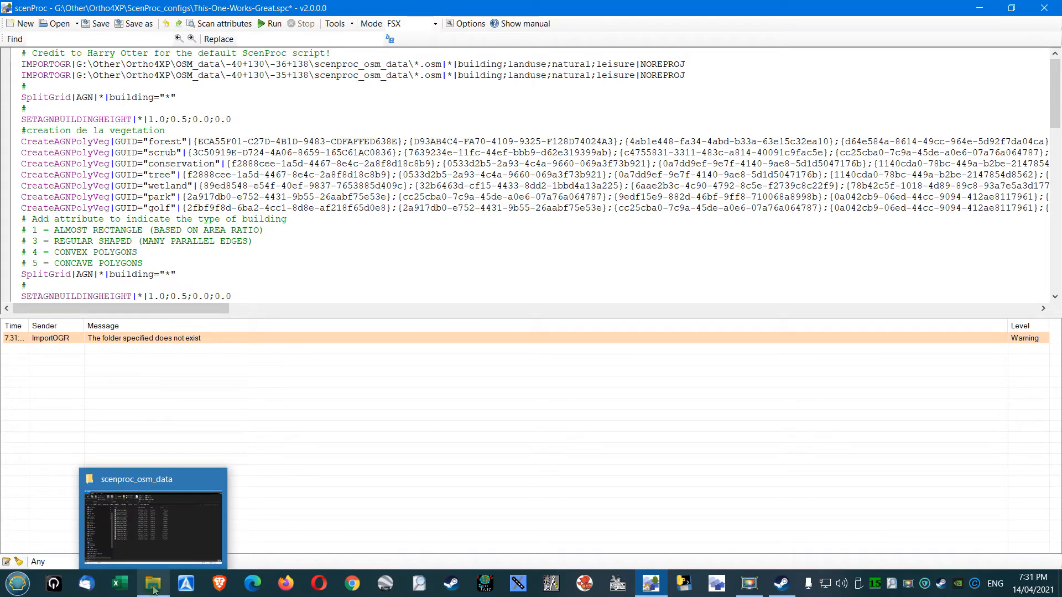
click(153, 584)
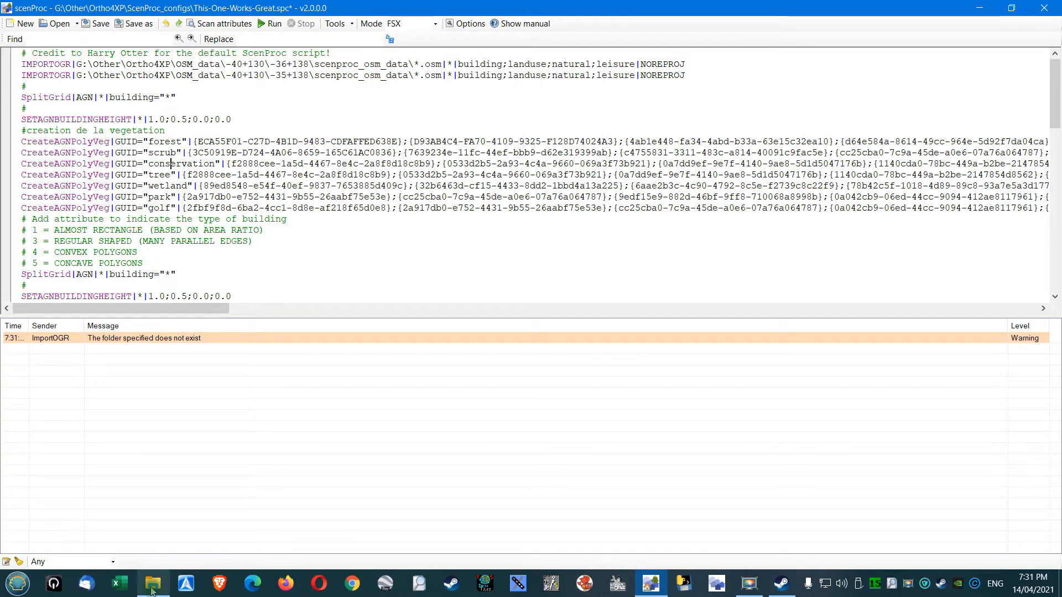
click(530, 112)
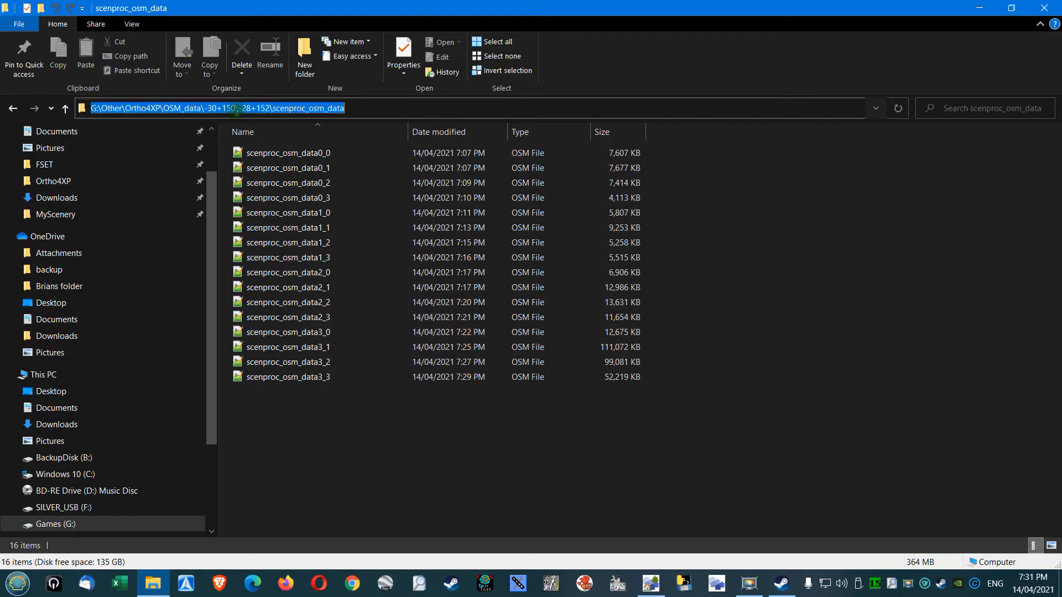
right_click(243, 109)
click(281, 148)
Back in scenProc, replace the first IMPORTOGR line's folder path with the copied G:\Other\Ortho4XP\OSM_data\-30+150\-28+152\scenproc_osm_data.
click(650, 583)
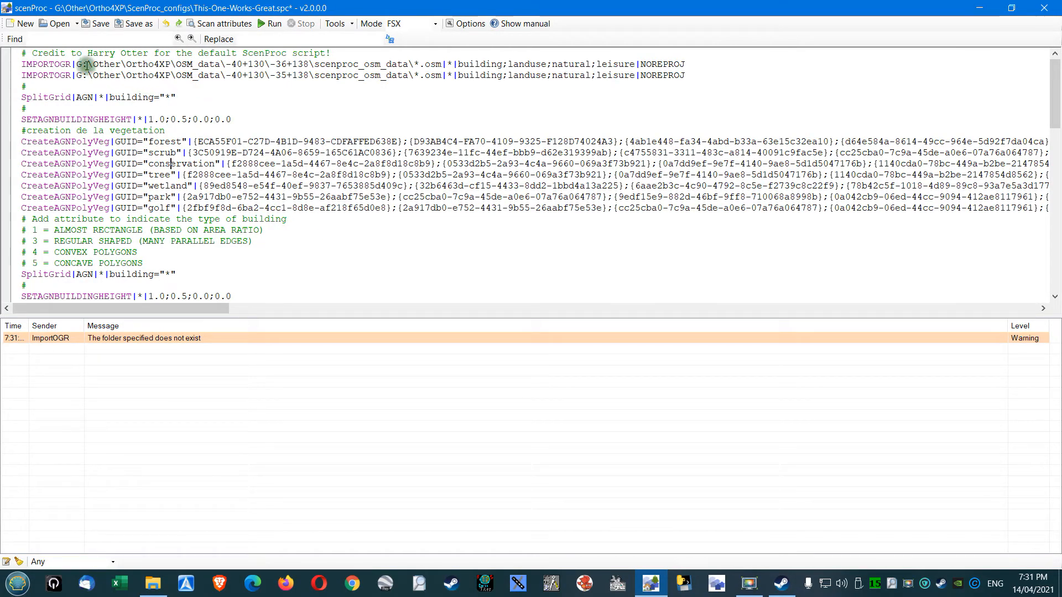
drag(77, 64, 408, 64)
right_click(399, 67)
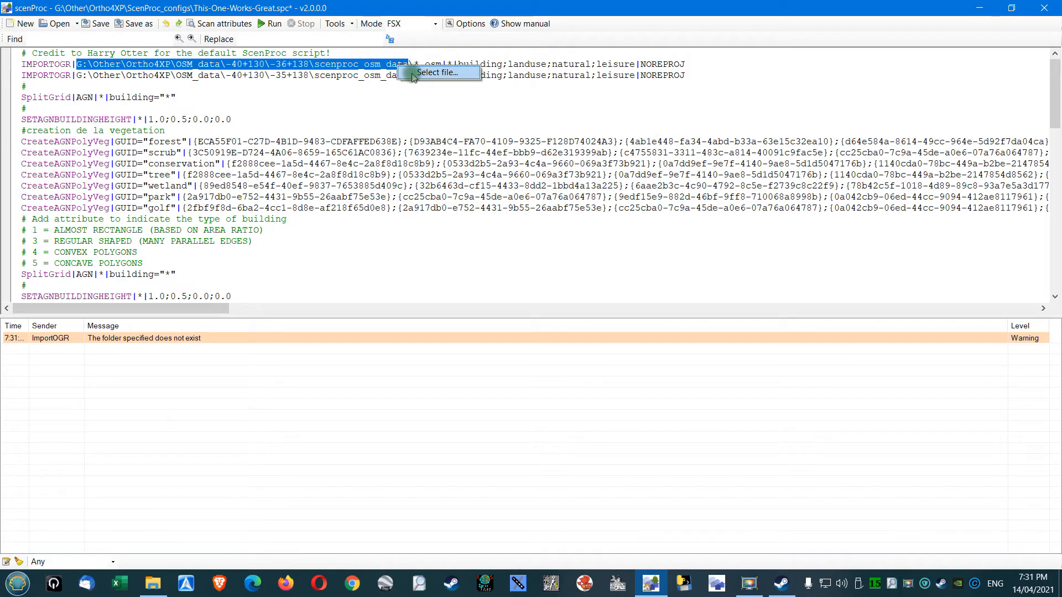
click(309, 139)
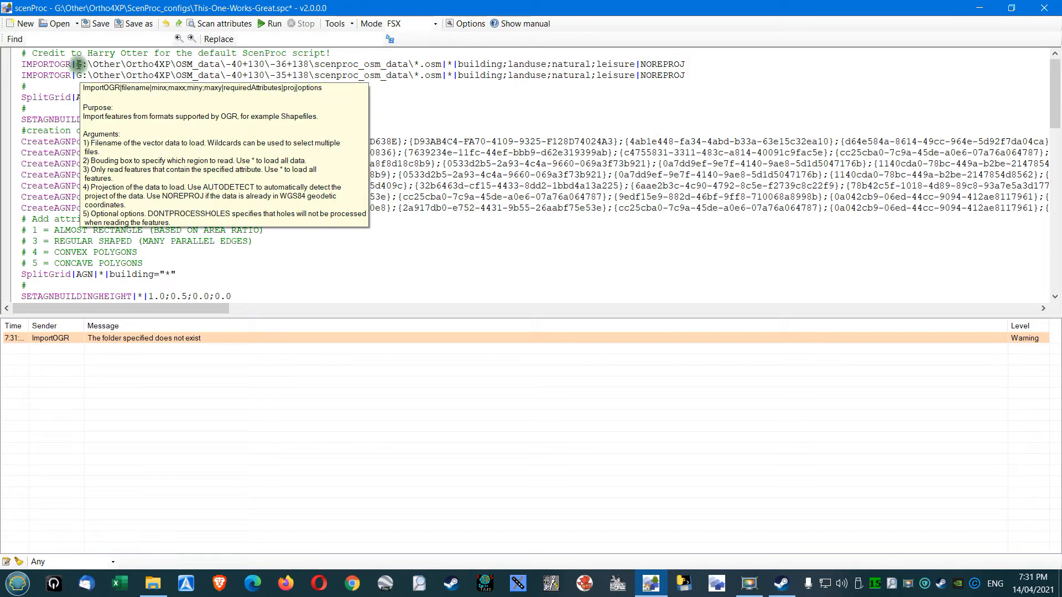
drag(78, 64, 409, 64)
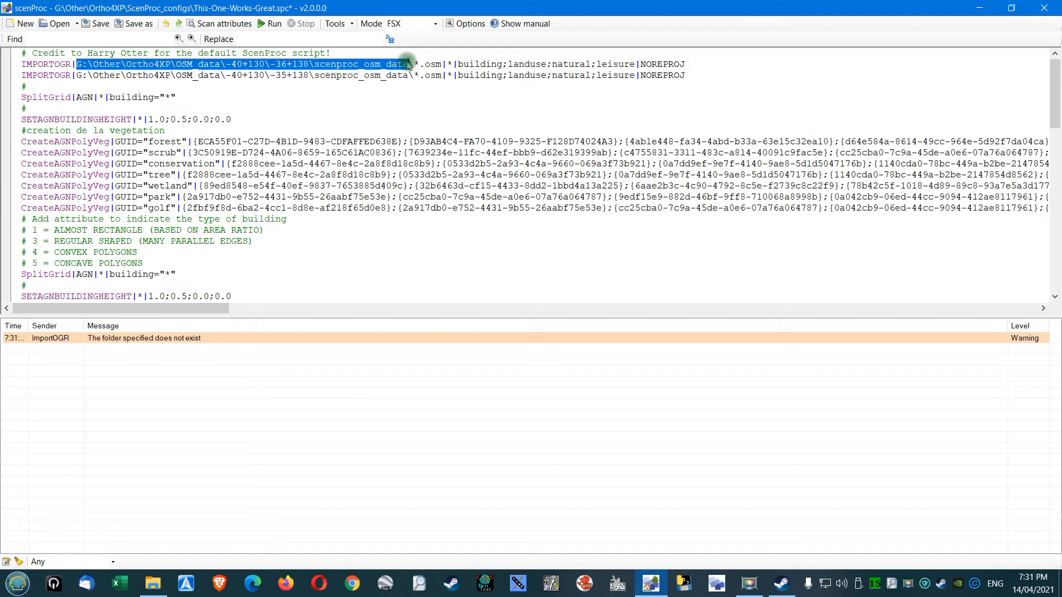
key(ctrl+v)
click(470, 114)
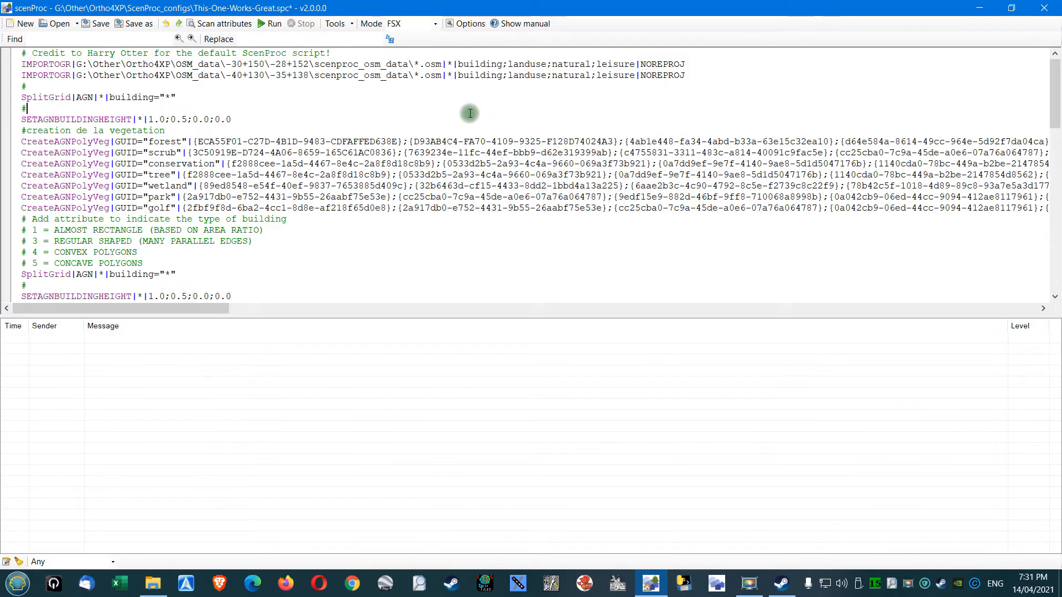
Delete the second IMPORTOGR line, the one for tile -35+138, together with its line break.
drag(719, 75, 22, 76)
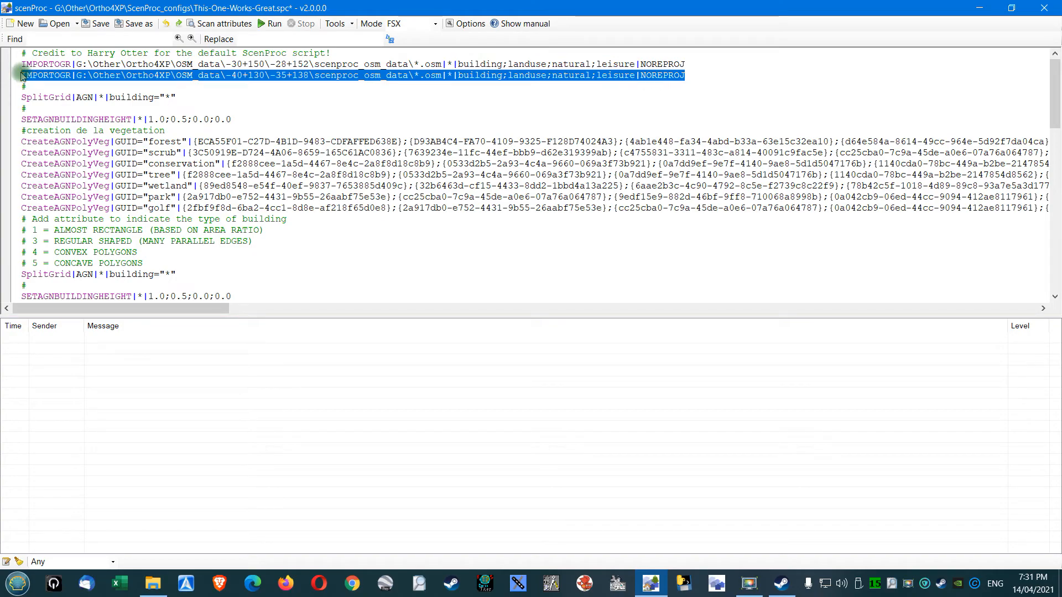
key(Delete)
key(Delete)
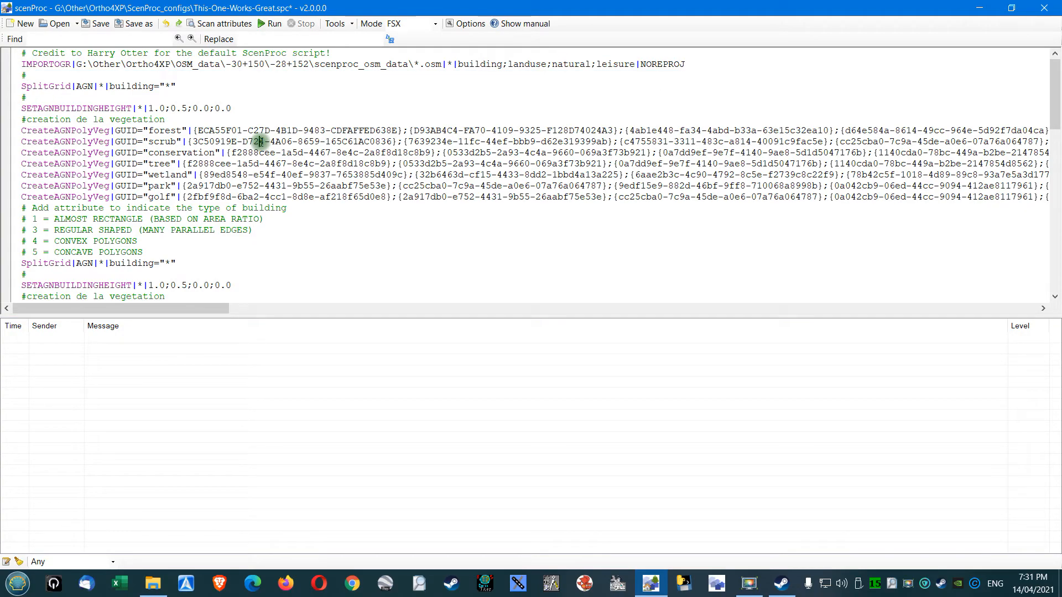
Remove the Adelaide subfolder from the EXPORTAGN path at the script's end, leaving G:\Other\Ortho4XP\MyScenery\Texture.
scroll(261, 141, down, 7)
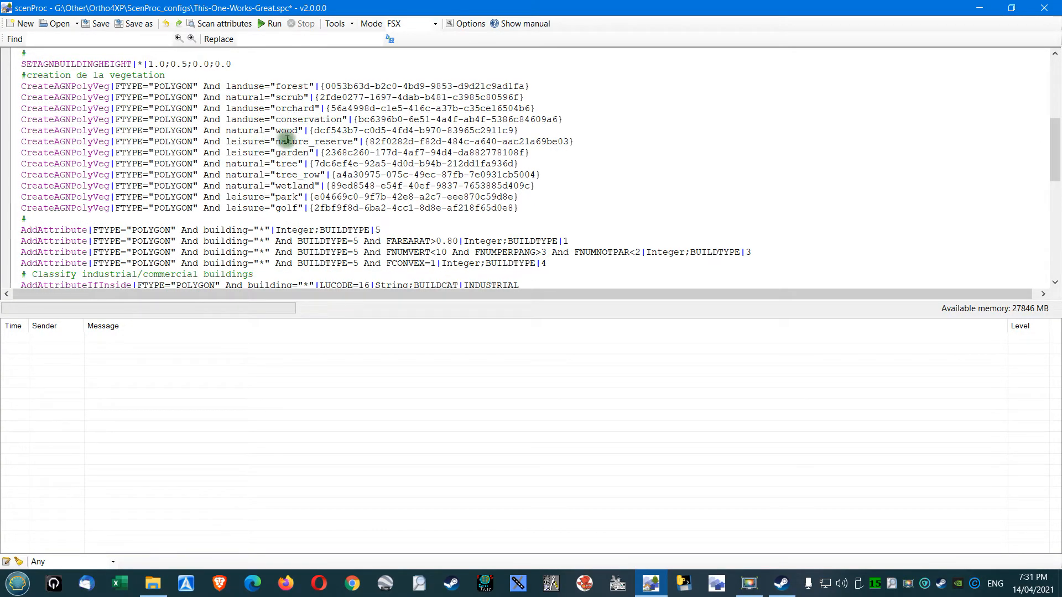
scroll(286, 139, down, 10)
click(276, 119)
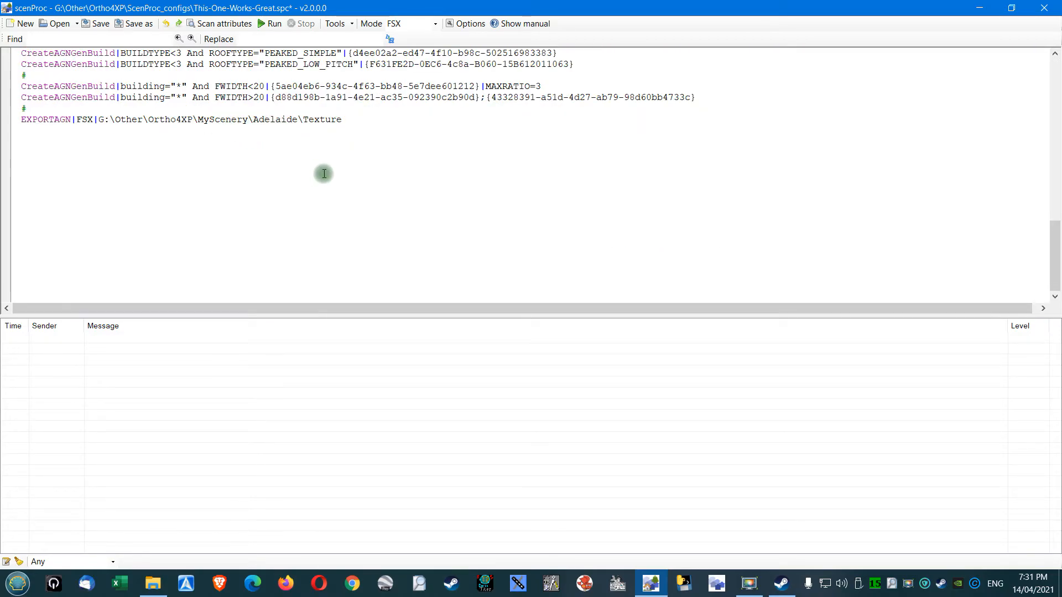
click(254, 119)
key(Delete)
key(Delete)
key(Delete)
key(Delete)
key(Delete)
key(Delete)
key(Delete)
key(Delete)
key(Delete)
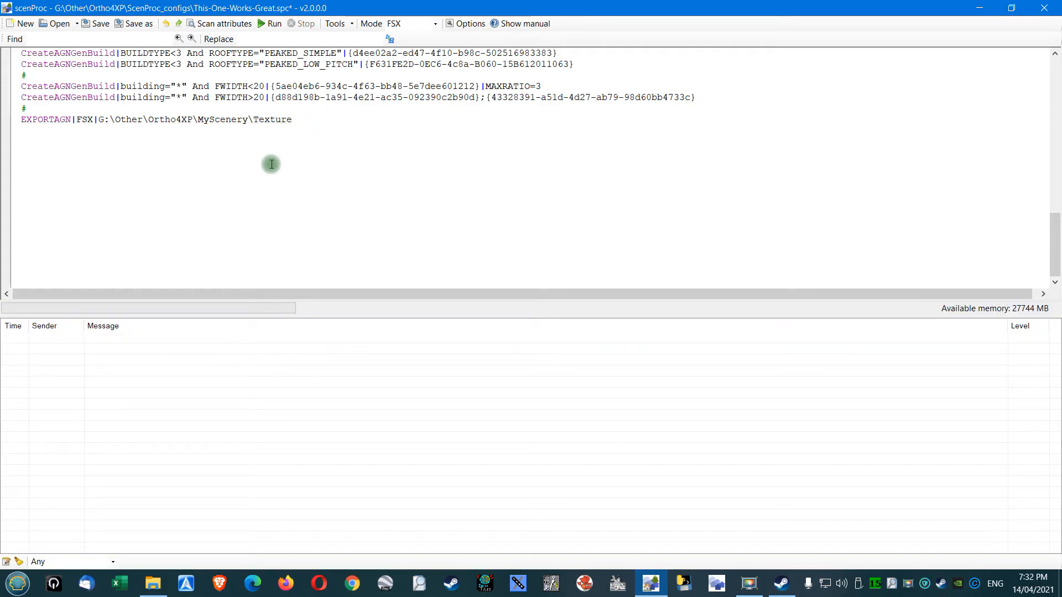
Switch to File Explorer and delete all the old AGN files from the MyScenery\Texture folder.
click(153, 583)
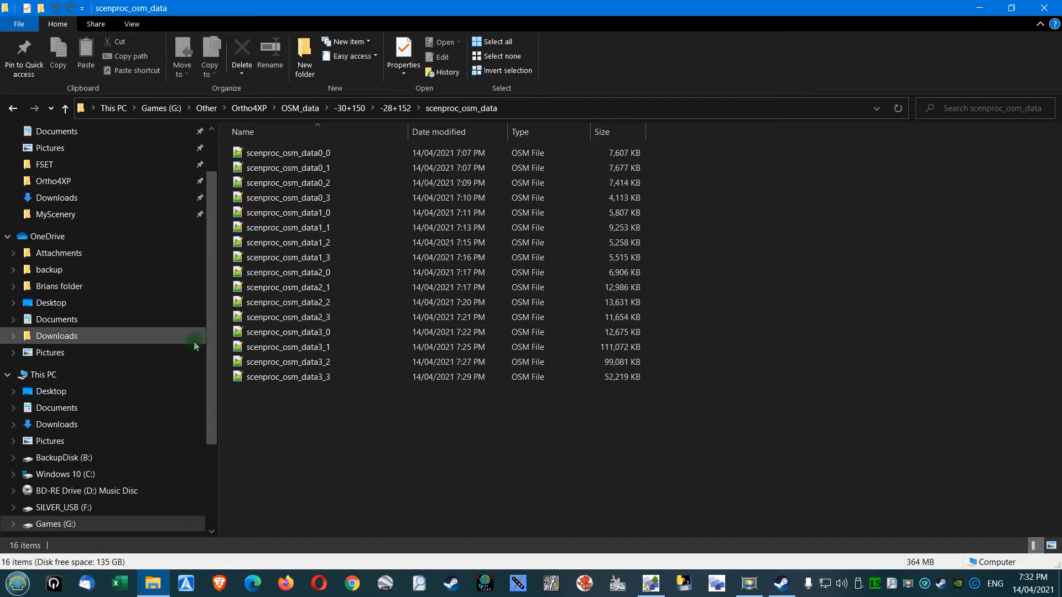
click(61, 214)
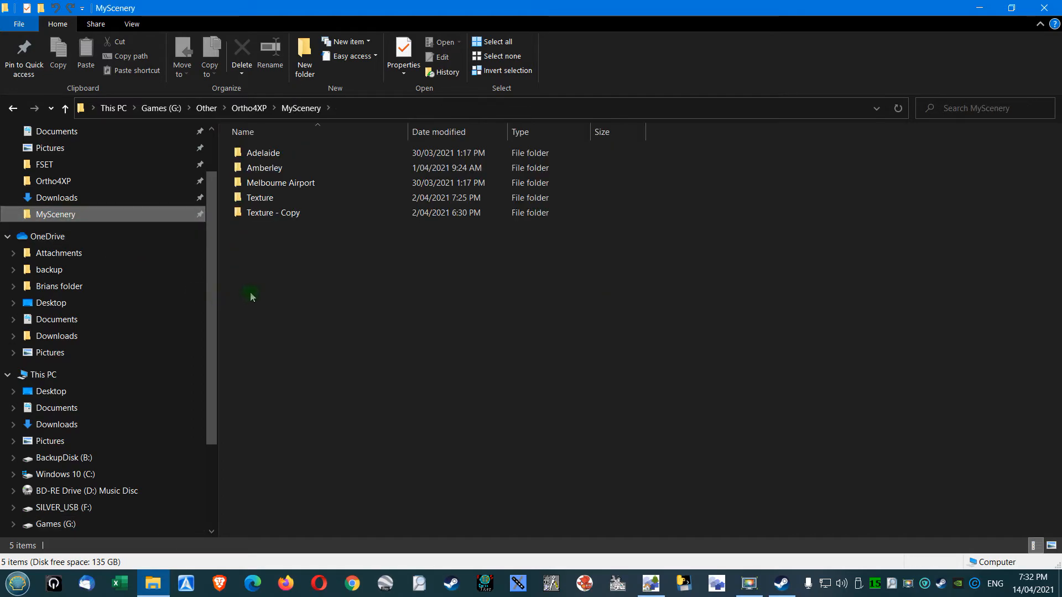
double_click(259, 198)
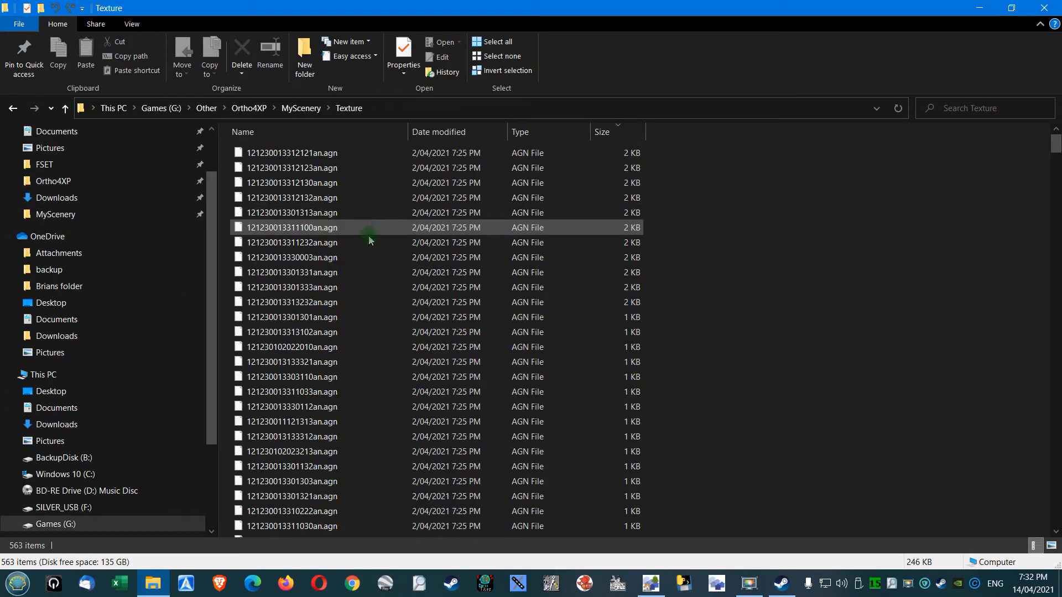
key(ctrl+a)
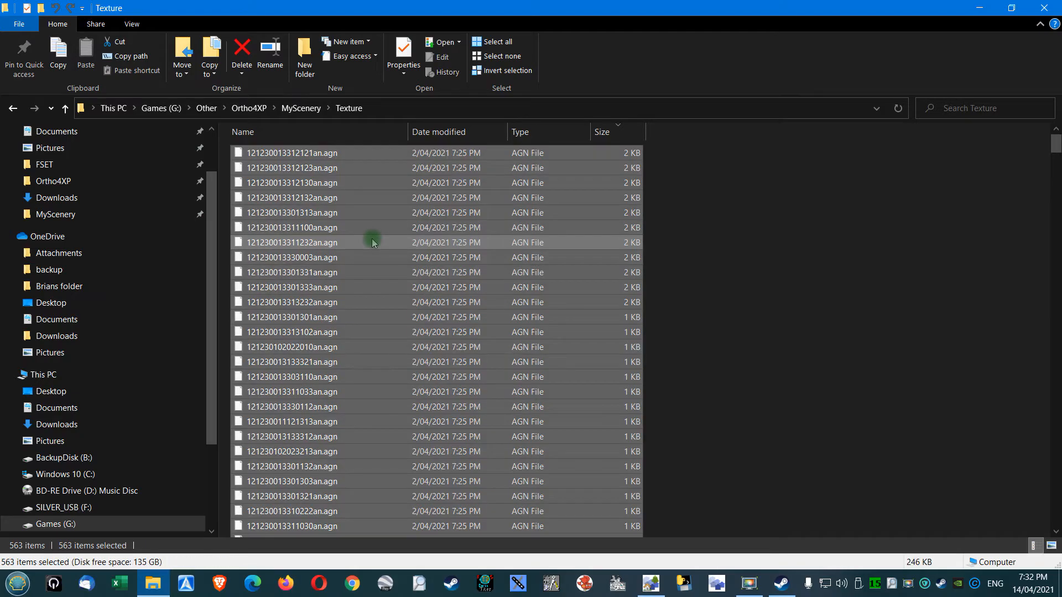
key(Delete)
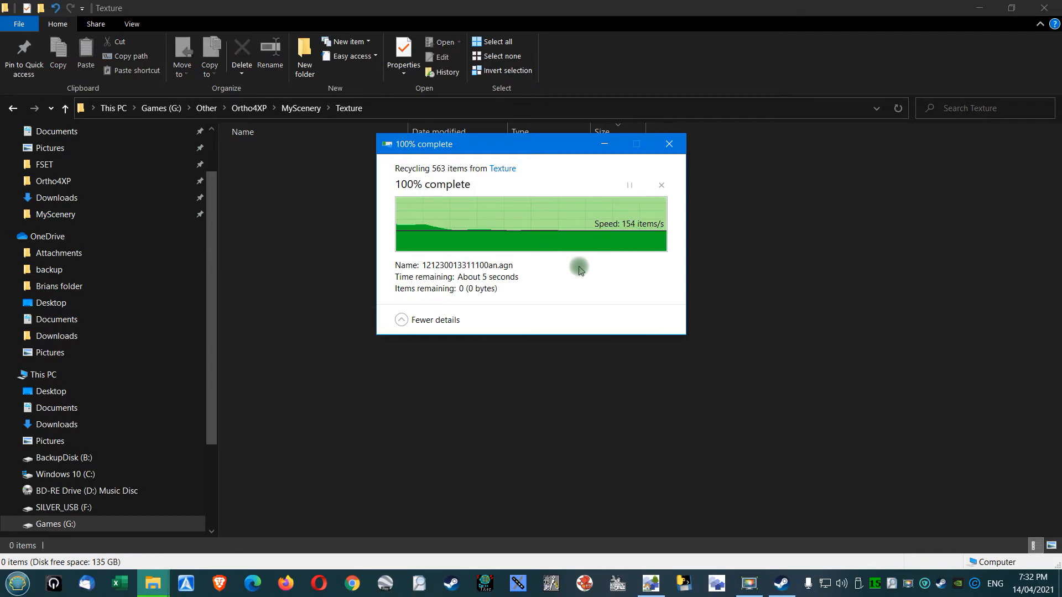
click(979, 8)
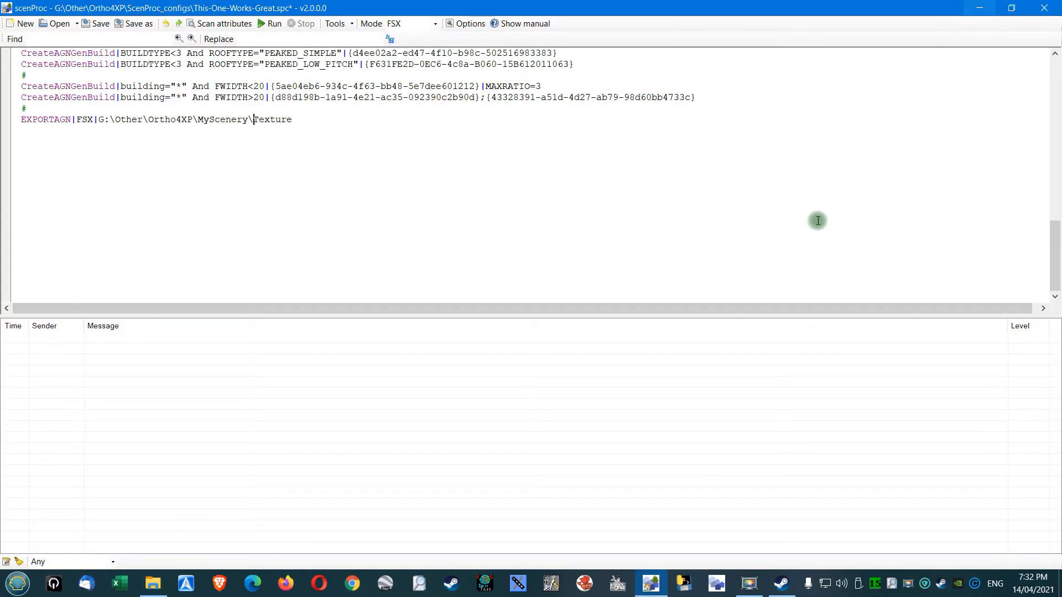
In scenProc, save the edited This-One-Works-Great.spc script and run it to generate the autogen.
scroll(338, 121, up, 10)
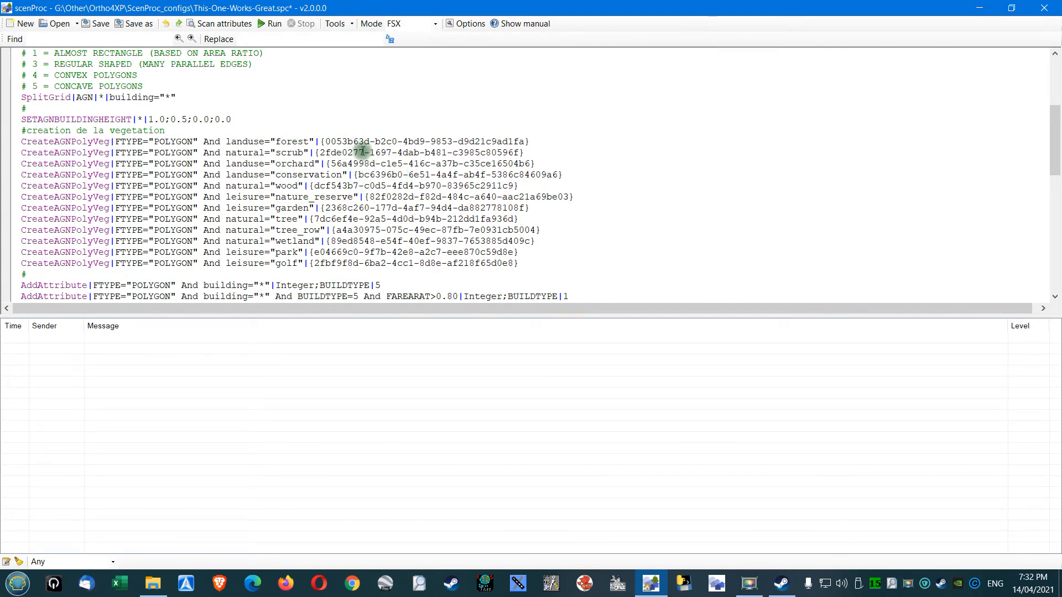
scroll(373, 180, down, 5)
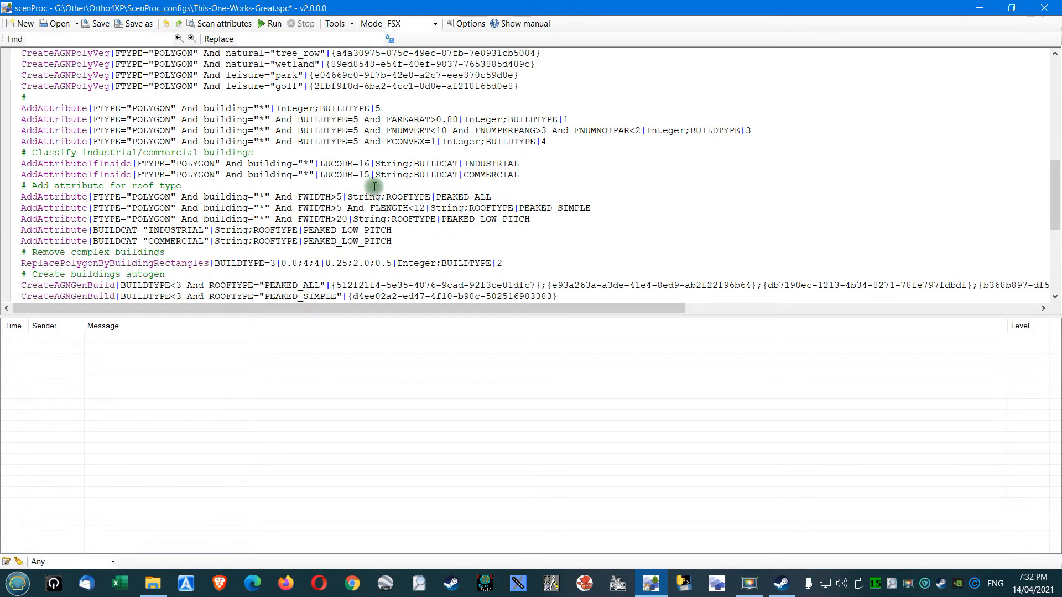
scroll(373, 185, down, 6)
scroll(373, 190, up, 9)
scroll(374, 191, up, 10)
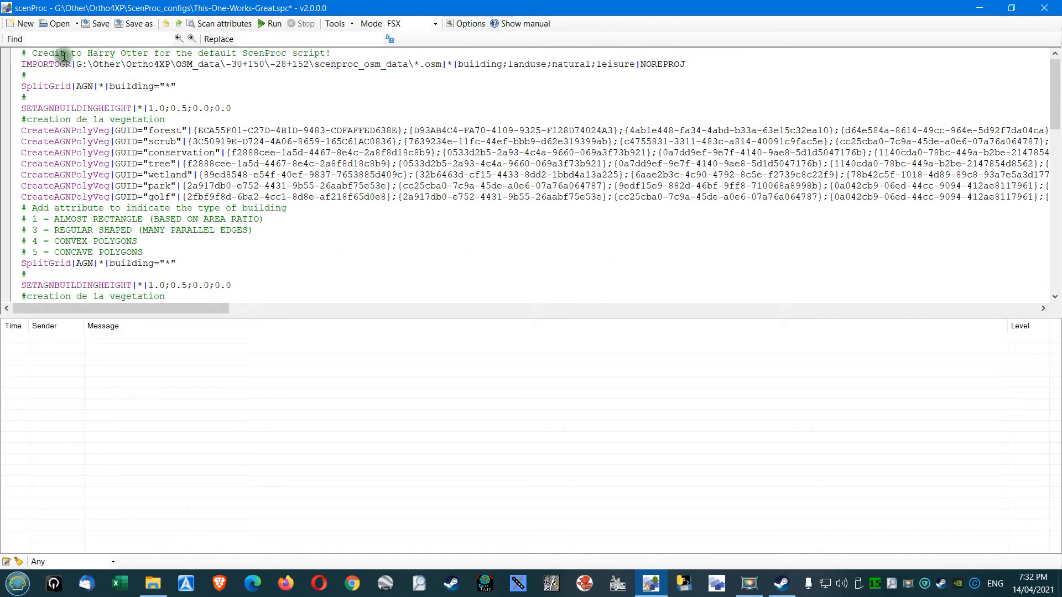
click(92, 26)
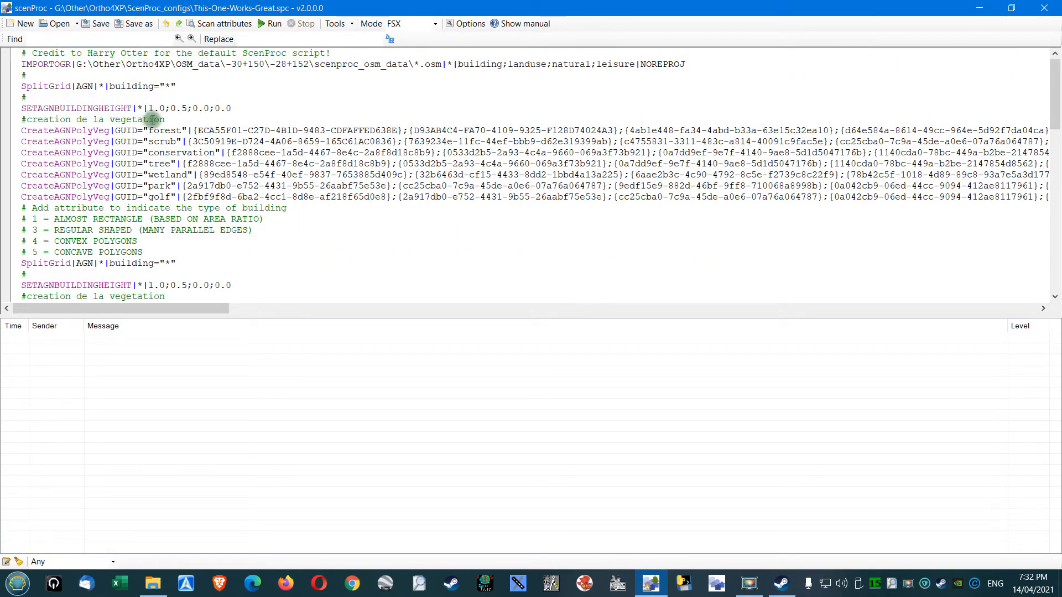
click(270, 23)
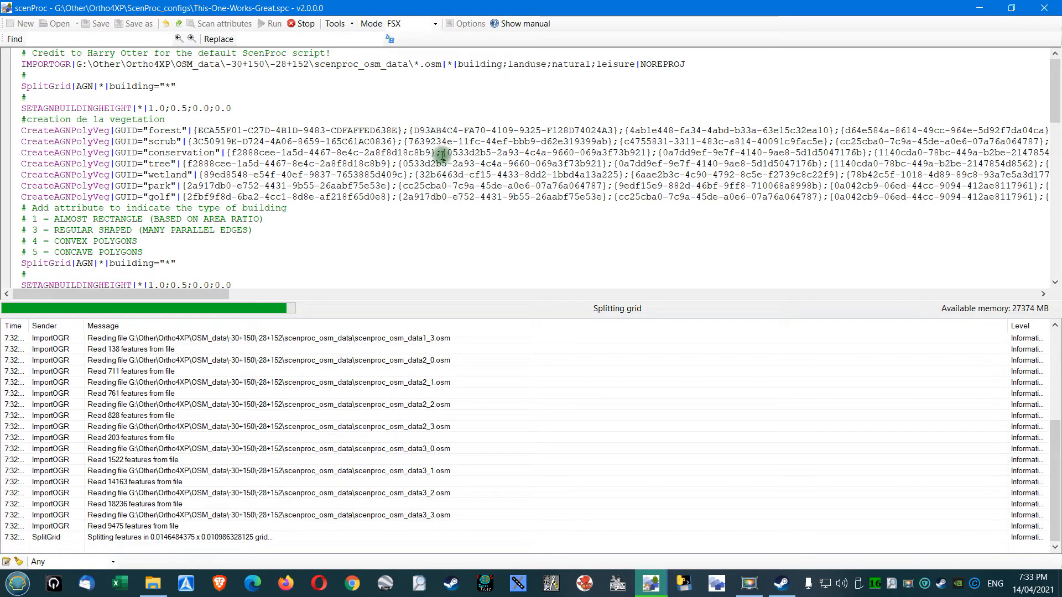
scroll(467, 138, down, 10)
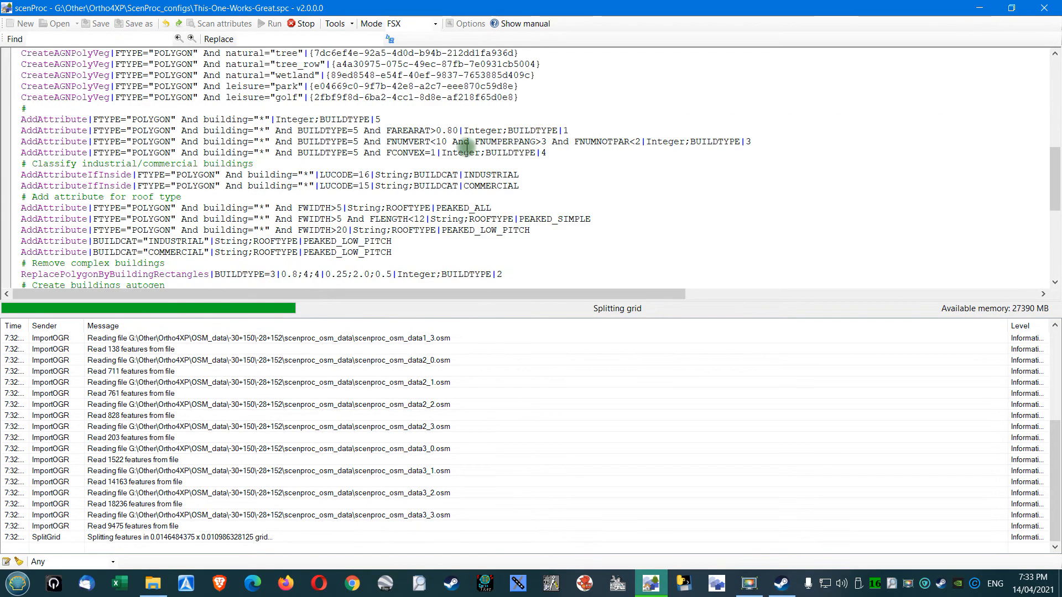
scroll(468, 148, down, 6)
scroll(466, 151, up, 7)
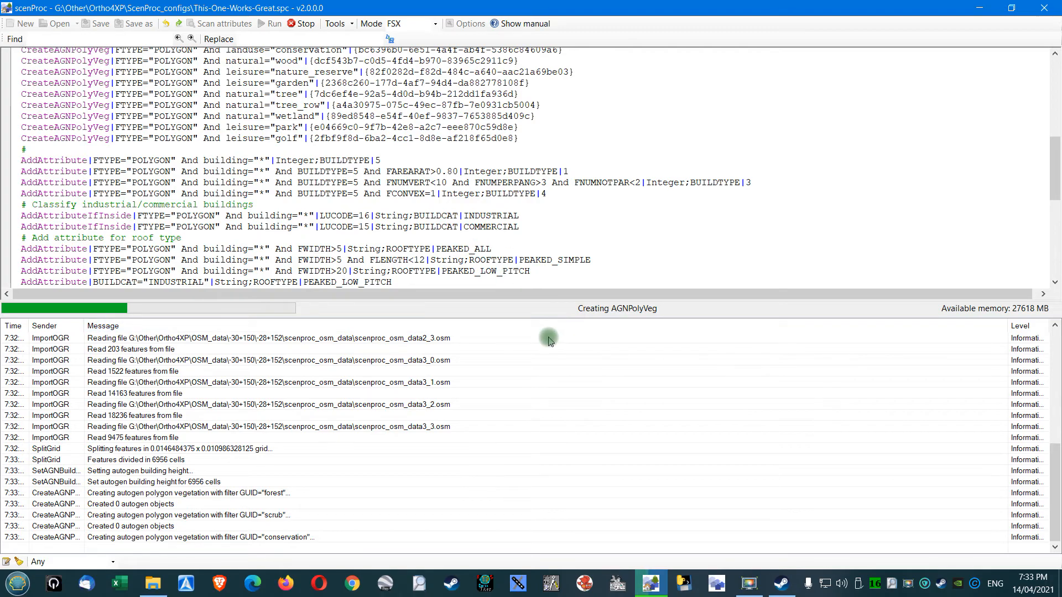
scroll(545, 343, up, 7)
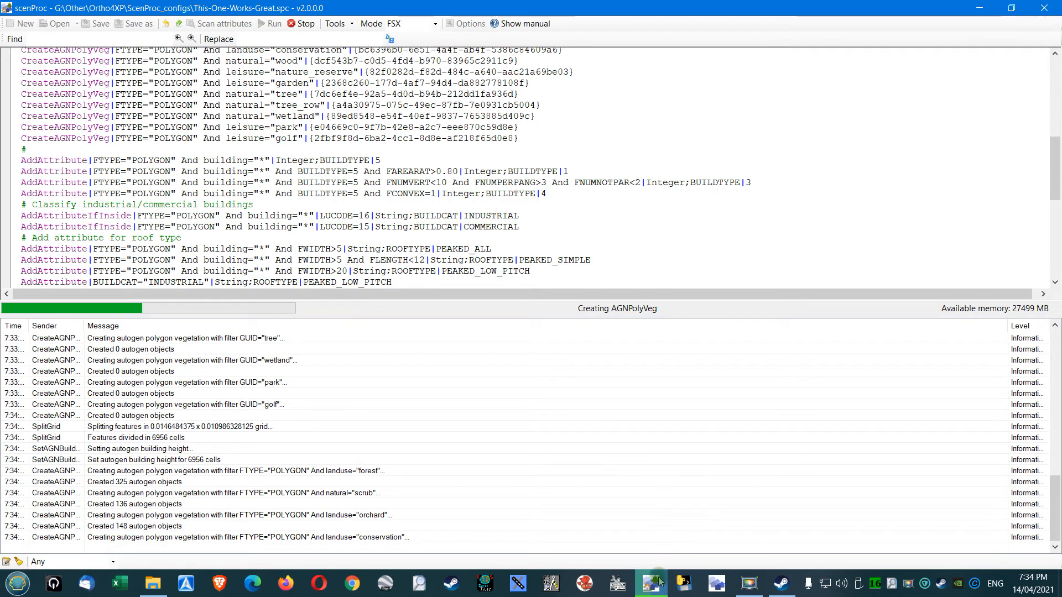
mouse_move(657, 589)
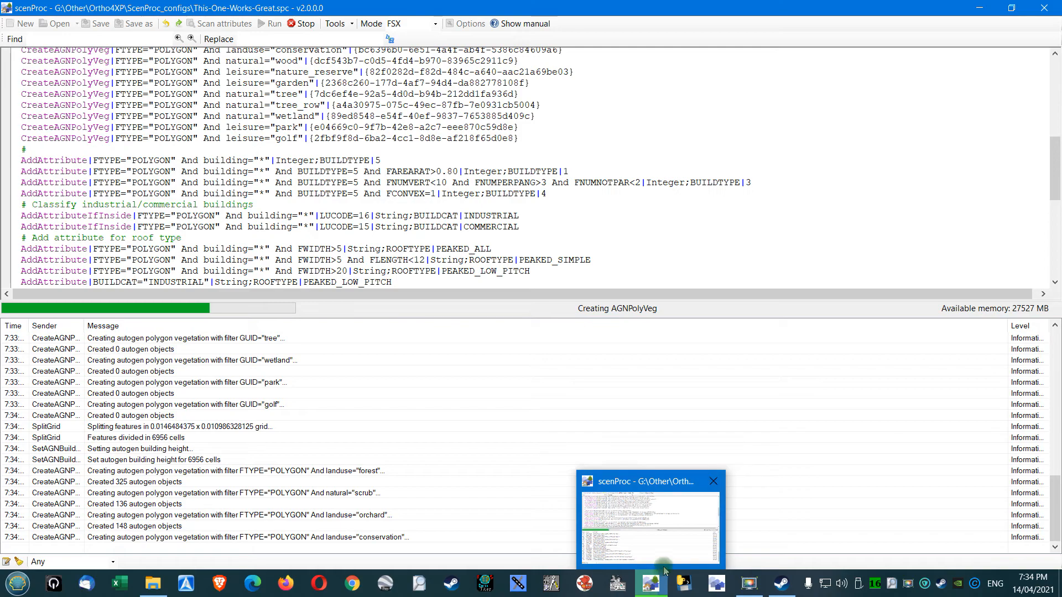
click(829, 456)
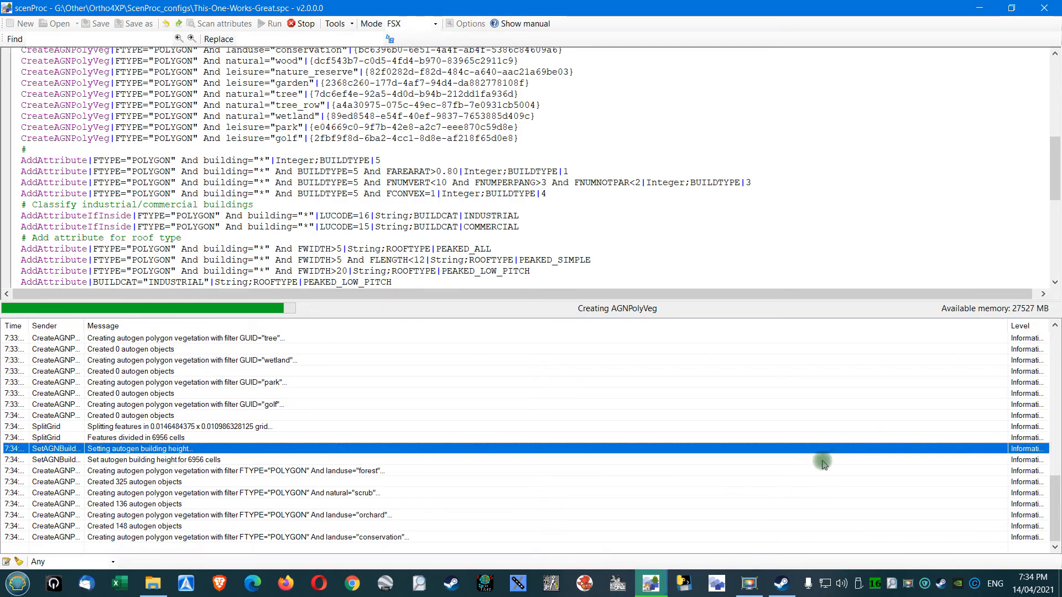